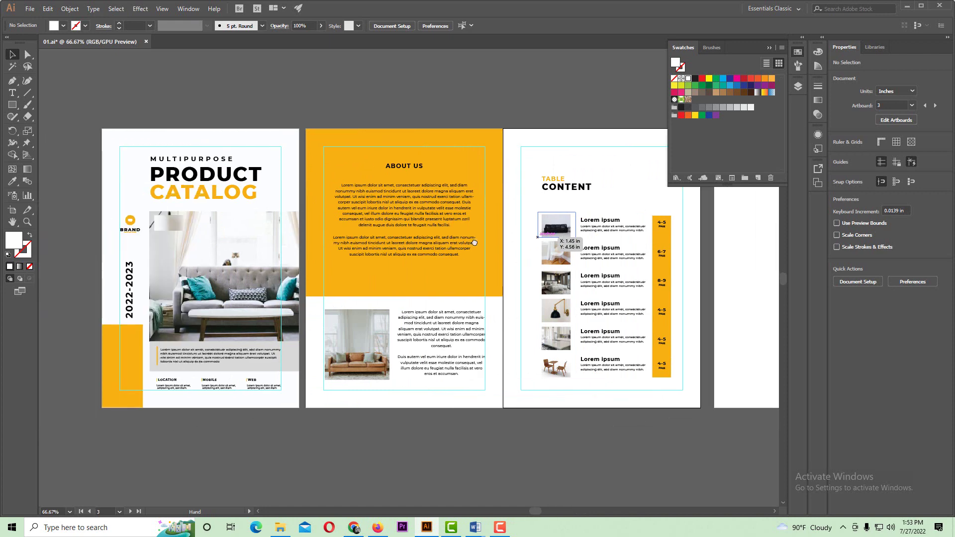
pyautogui.moveTo(432, 223); pyautogui.dragTo(296, 202)
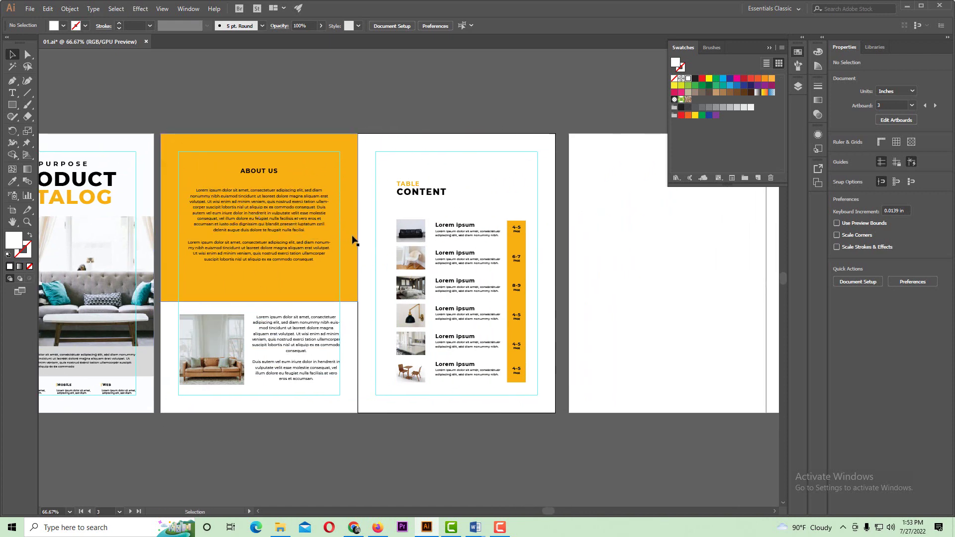
pyautogui.moveTo(256, 243); pyautogui.dragTo(439, 237)
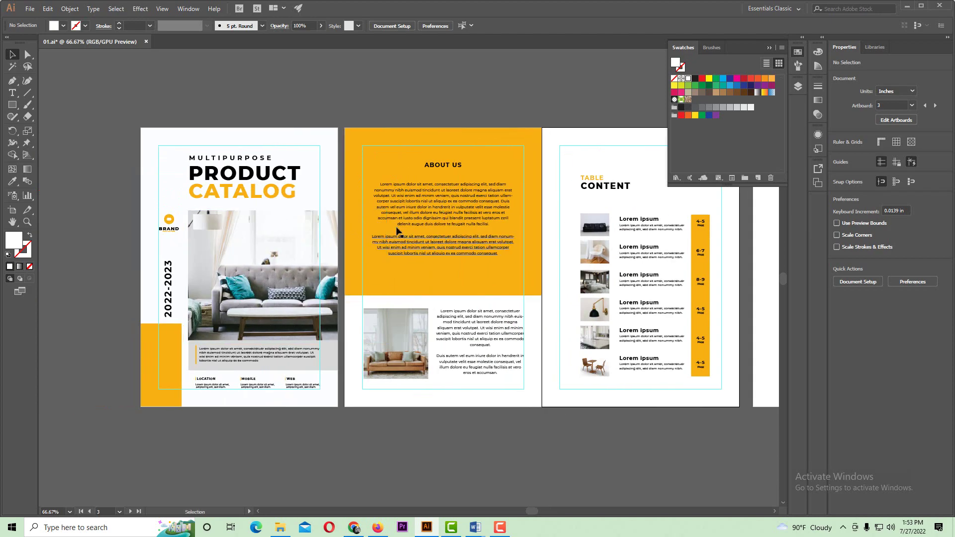
# - Switch to Chrome and look over the Design IT Institute YouTube channel's banner, uploads and popular uploads
pyautogui.click(354, 527)
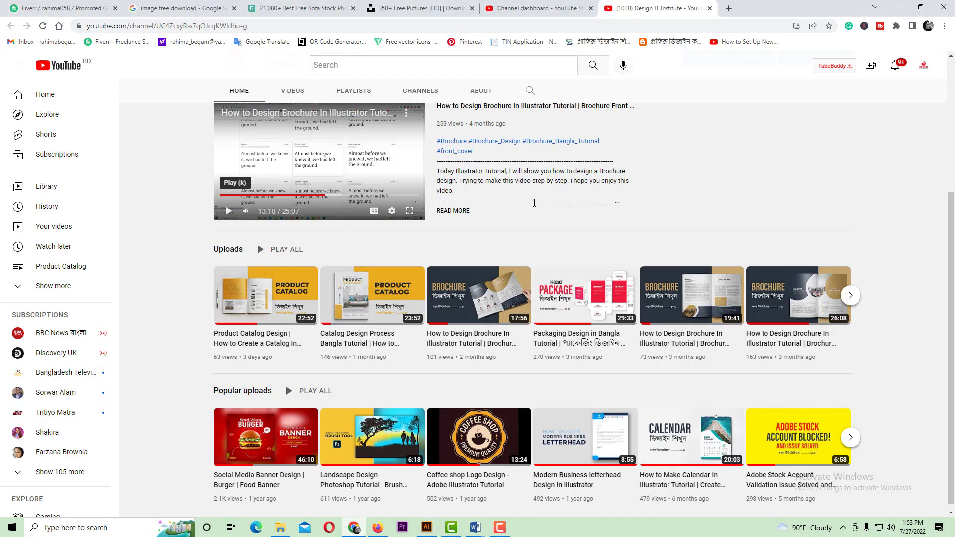
pyautogui.moveTo(364, 318)
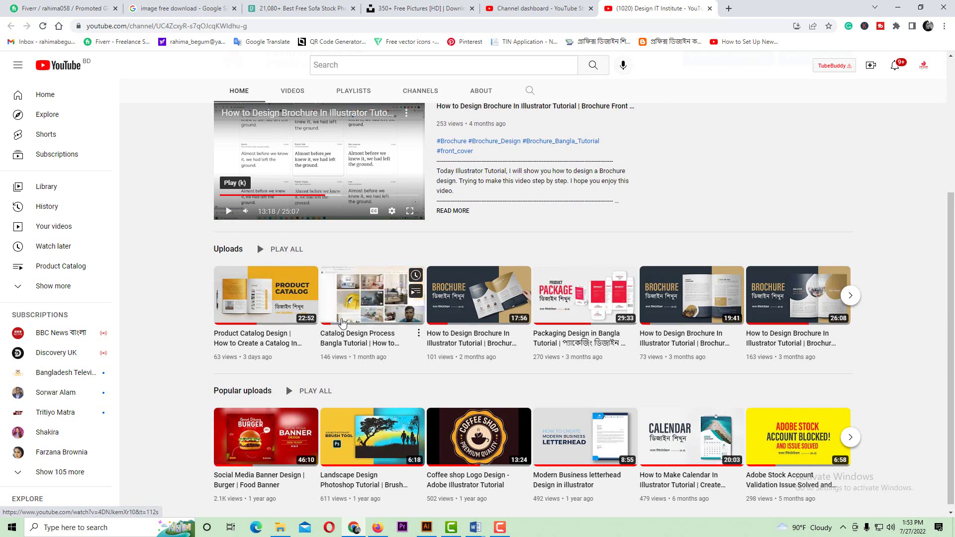
pyautogui.scroll(4, 373, 288)
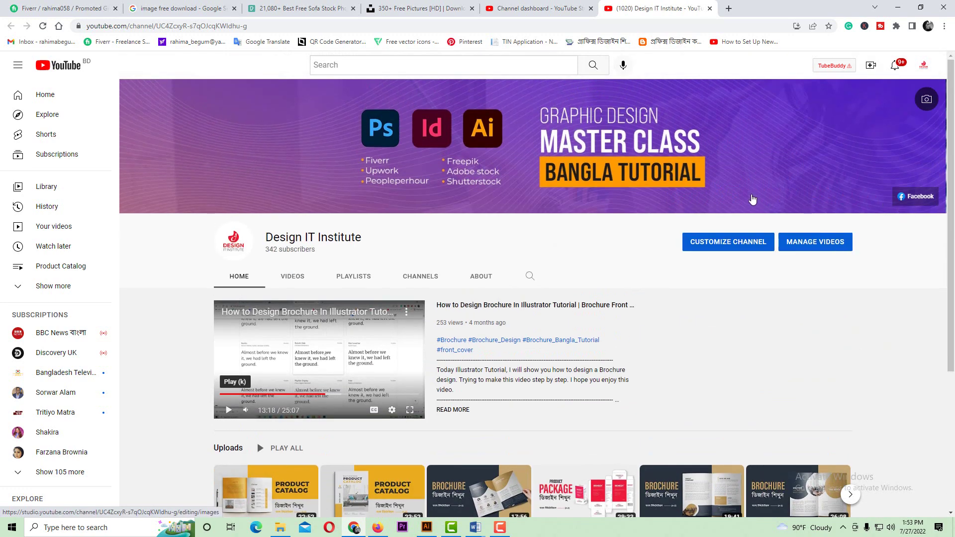
pyautogui.scroll(-4, 590, 247)
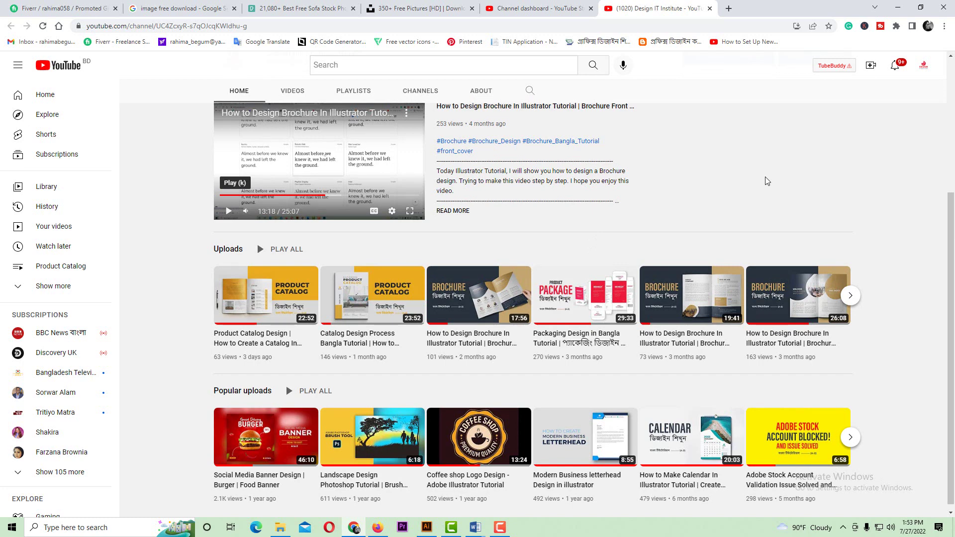
pyautogui.scroll(1, 767, 181)
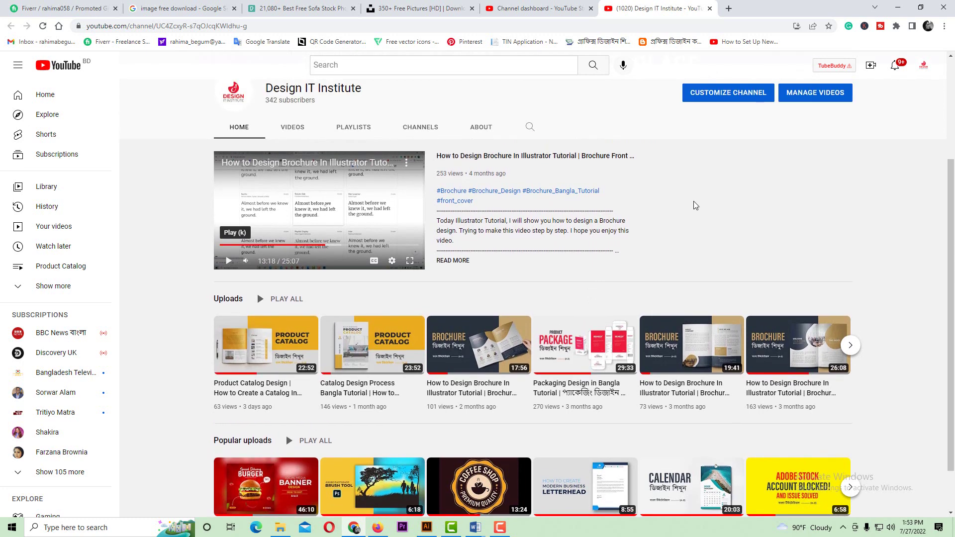
pyautogui.scroll(-1, 661, 214)
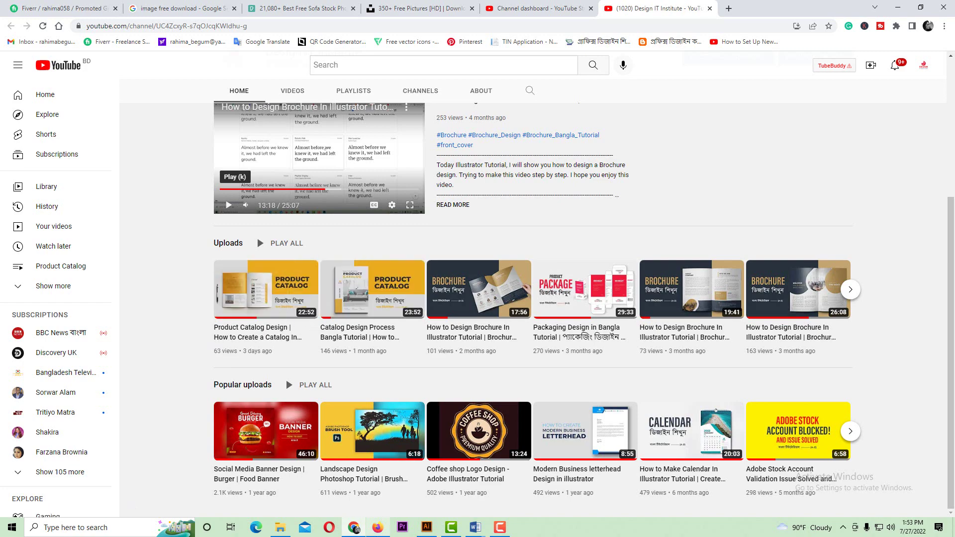
# - Switch to Firefox and look through the Design IT Institute Facebook group's posts and featured section
pyautogui.hotkey('alt', 'Tab')
pyautogui.scroll(15, 483, 264)
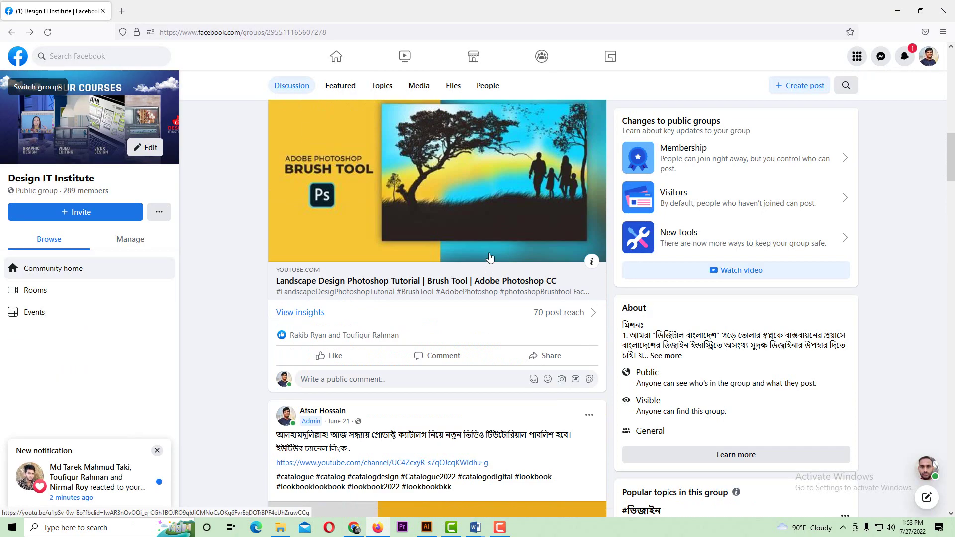
pyautogui.scroll(10, 483, 246)
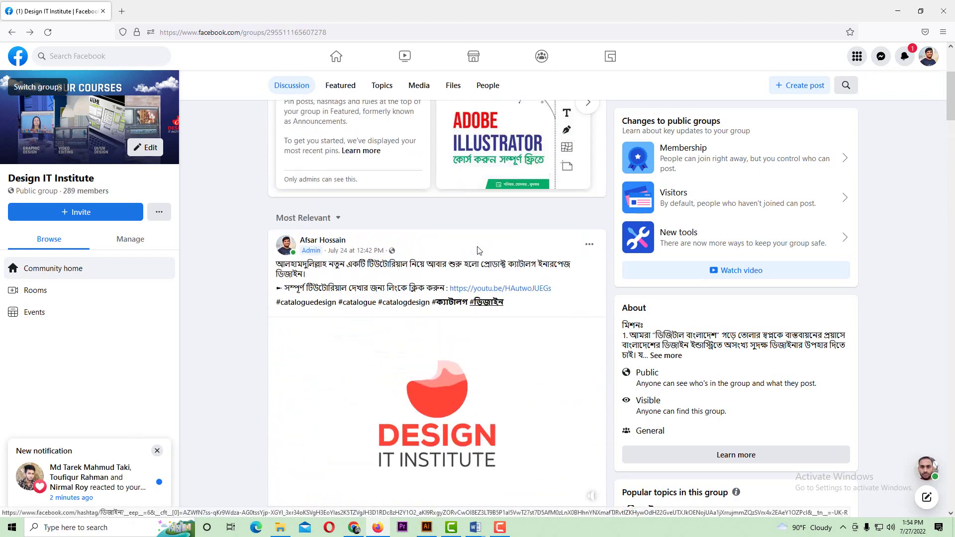
pyautogui.scroll(-15, 478, 250)
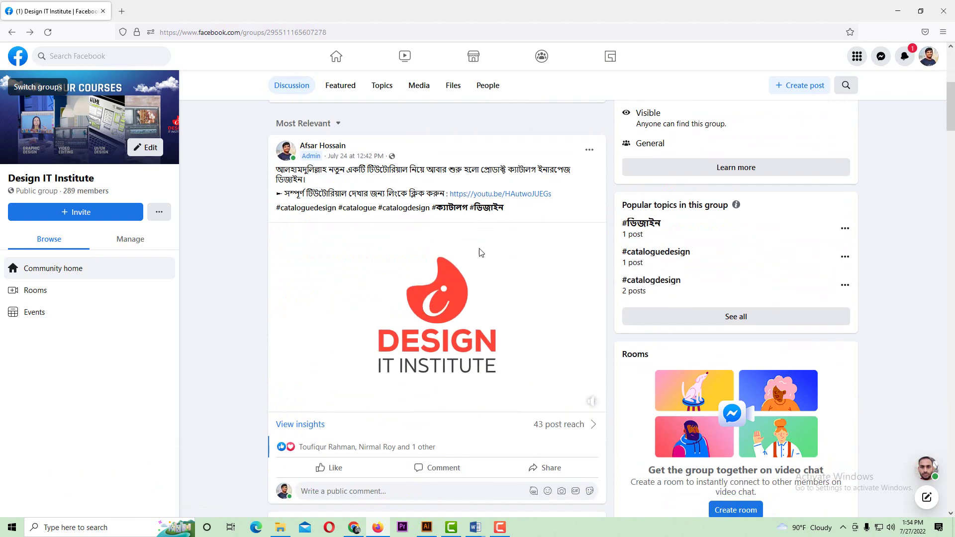
pyautogui.scroll(-11, 452, 278)
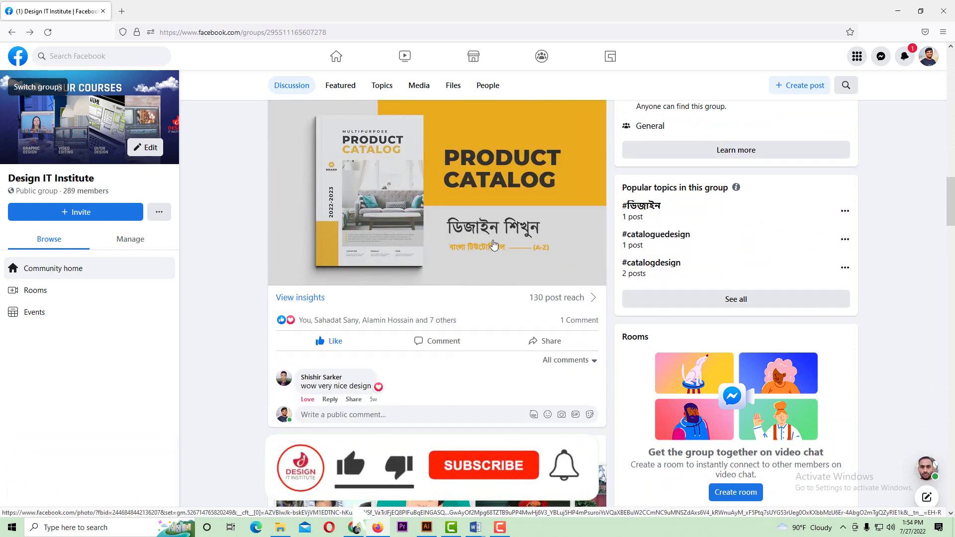
pyautogui.scroll(15, 492, 247)
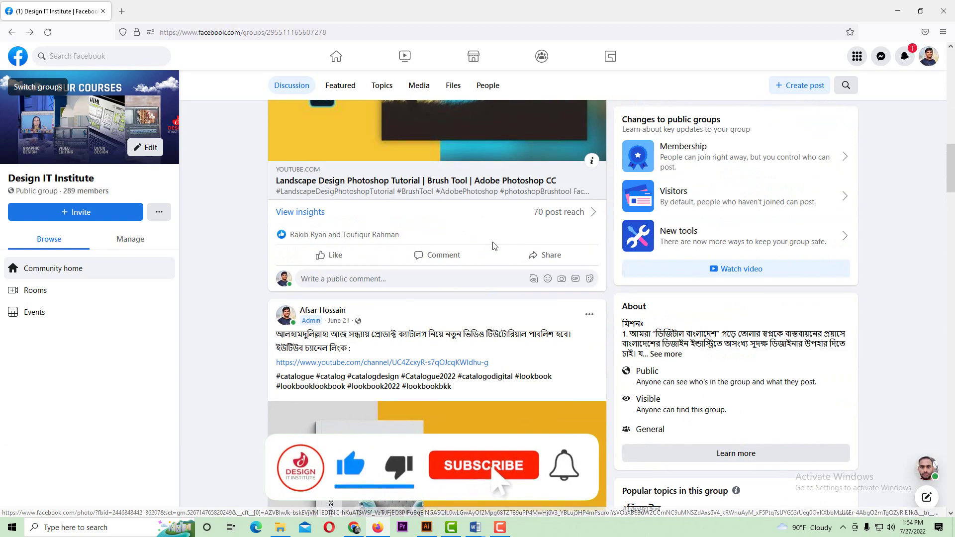
pyautogui.scroll(10, 492, 247)
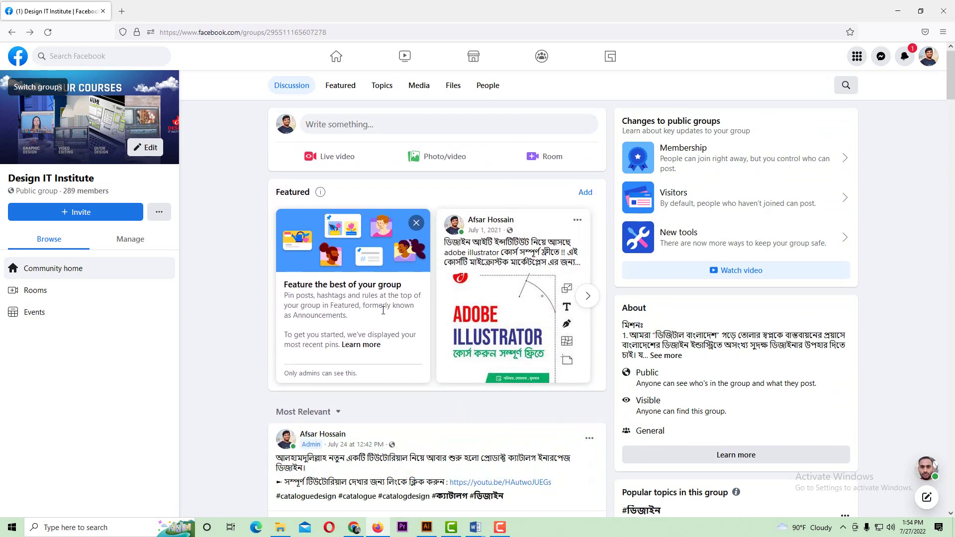
# - Return to Illustrator and examine the blank two-page spread beside the catalog's Table Content page
pyautogui.click(426, 528)
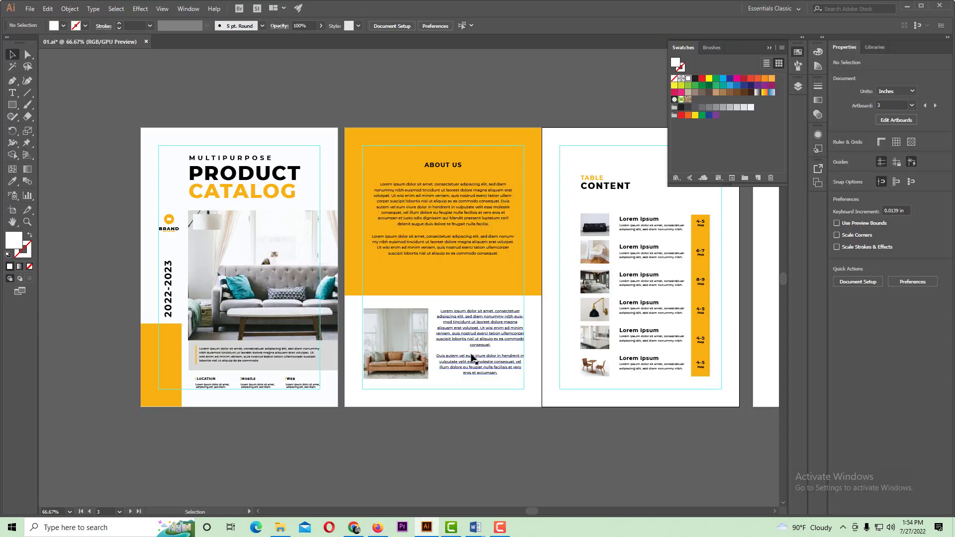
pyautogui.hscroll(10, 414, 280)
pyautogui.moveTo(414, 281); pyautogui.dragTo(386, 284)
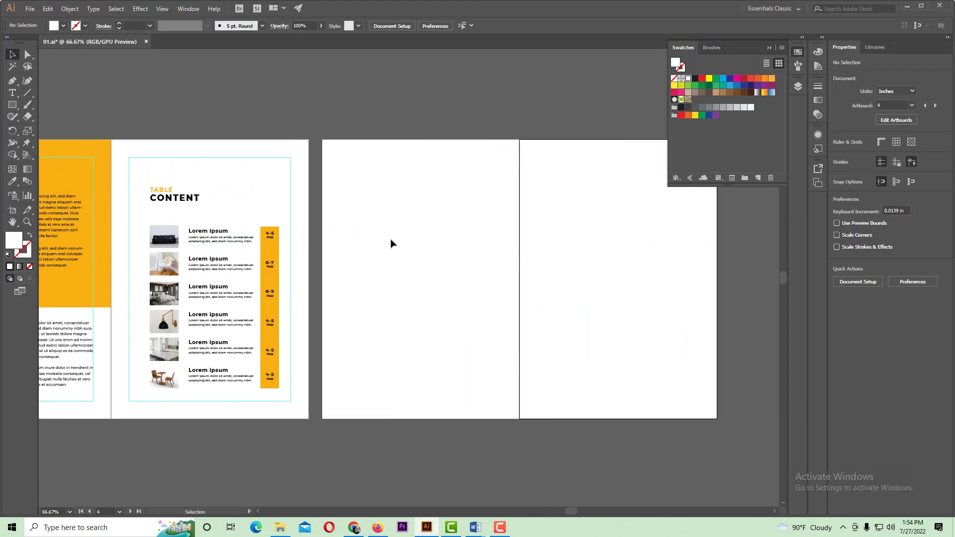
pyautogui.hotkey('ctrl', '=')
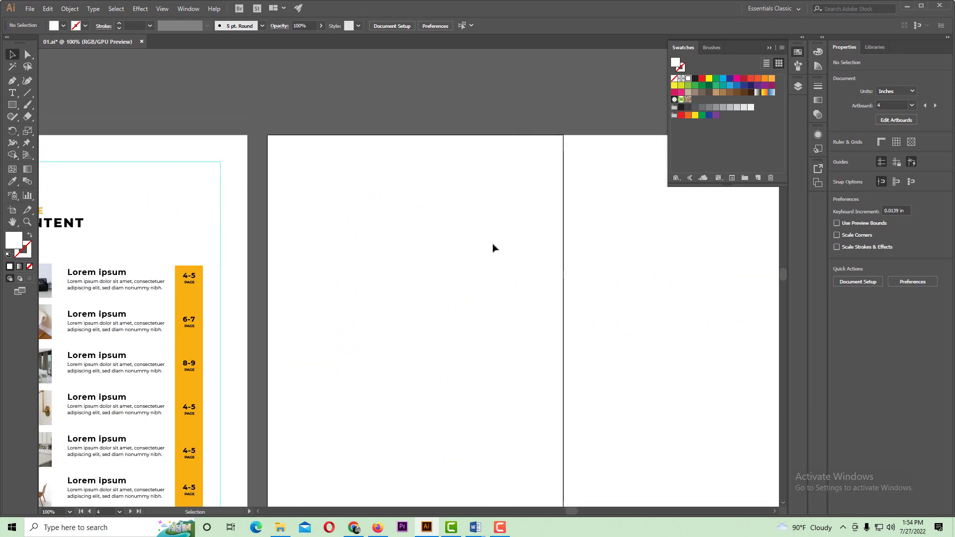
pyautogui.hotkey('ctrl', '-')
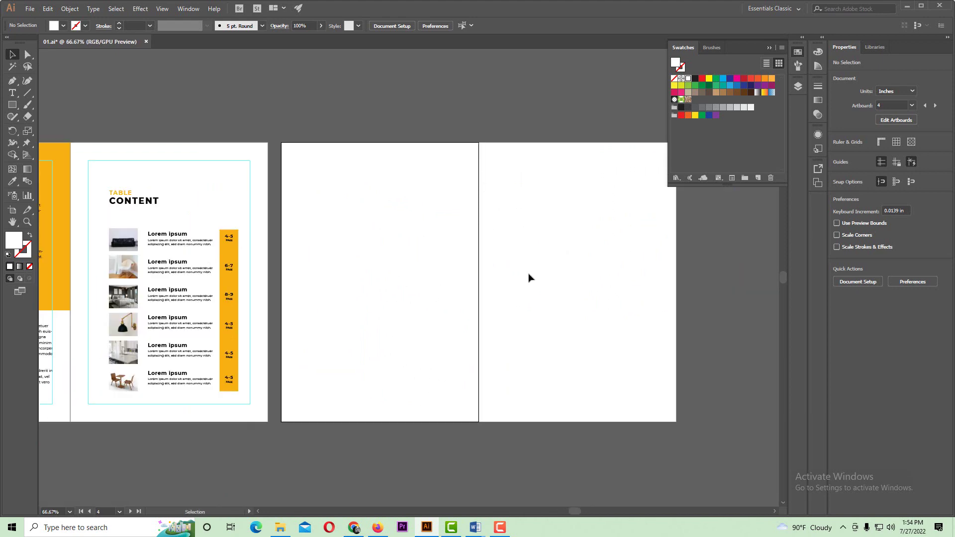
pyautogui.hotkey('ctrl', '=')
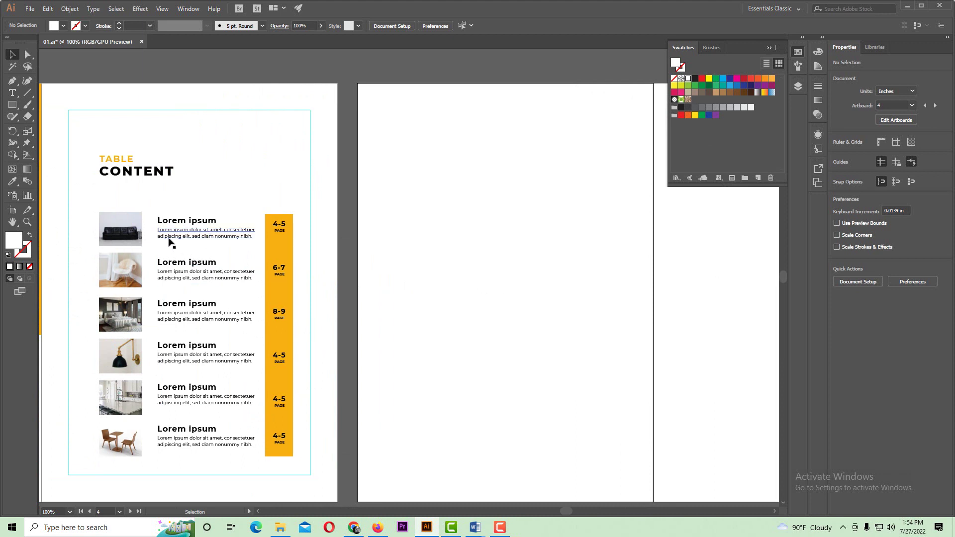
pyautogui.hscroll(5, 438, 273)
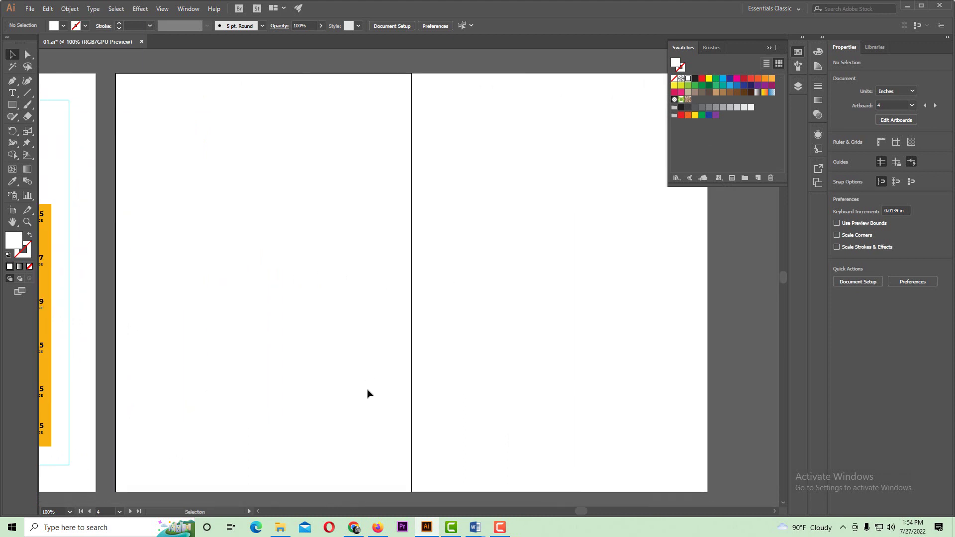
pyautogui.moveTo(384, 345); pyautogui.dragTo(468, 355)
pyautogui.keyDown('ctrl'); pyautogui.keyDown('alt'); pyautogui.click(366, 293); pyautogui.keyUp('alt'); pyautogui.keyUp('ctrl')
pyautogui.moveTo(363, 291); pyautogui.dragTo(379, 327)
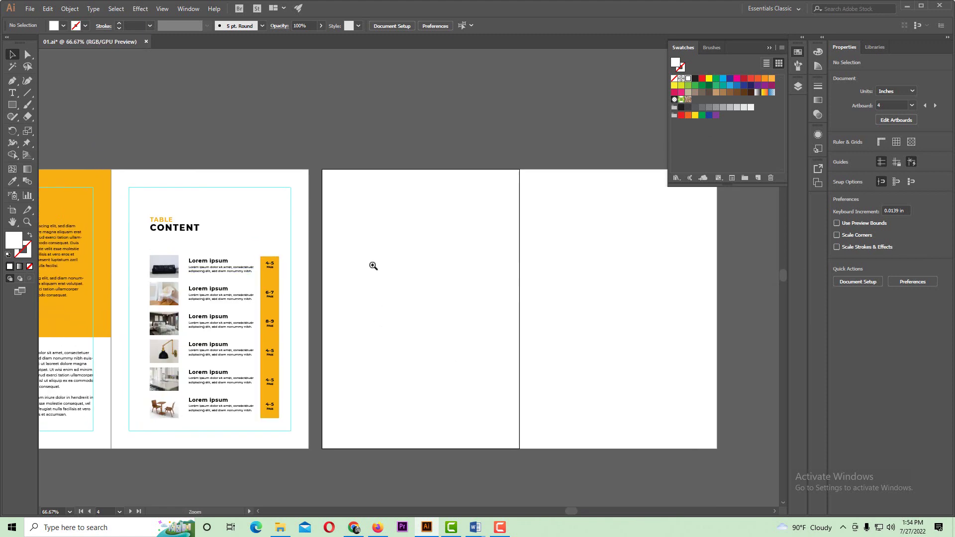
pyautogui.keyDown('ctrl'); pyautogui.click(371, 264); pyautogui.keyUp('ctrl')
pyautogui.moveTo(395, 294); pyautogui.dragTo(352, 258)
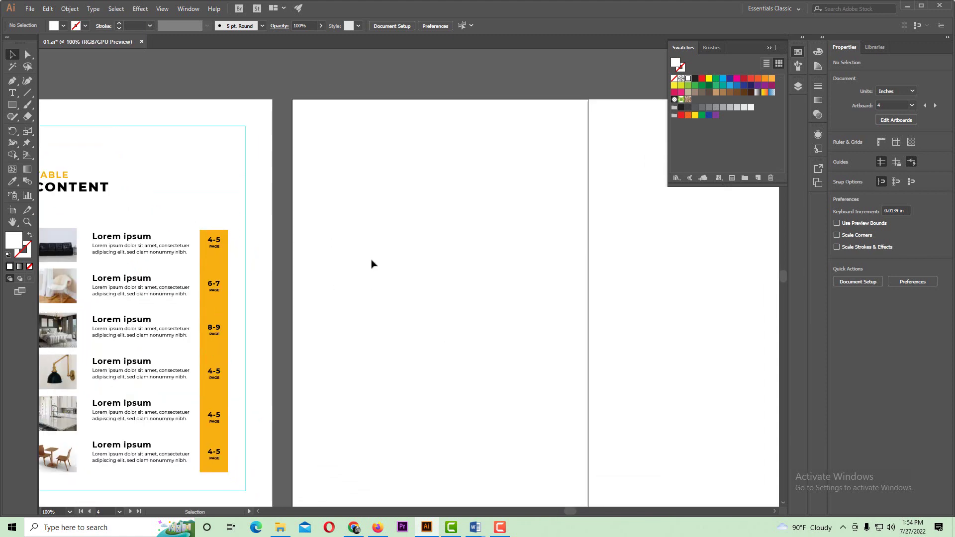
pyautogui.keyDown('ctrl'); pyautogui.keyDown('alt'); pyautogui.click(371, 261); pyautogui.keyUp('alt'); pyautogui.keyUp('ctrl')
pyautogui.keyDown('ctrl'); pyautogui.keyDown('alt'); pyautogui.click(371, 261); pyautogui.keyUp('alt'); pyautogui.keyUp('ctrl')
pyautogui.moveTo(377, 265); pyautogui.dragTo(340, 286)
pyautogui.moveTo(406, 306); pyautogui.dragTo(366, 291)
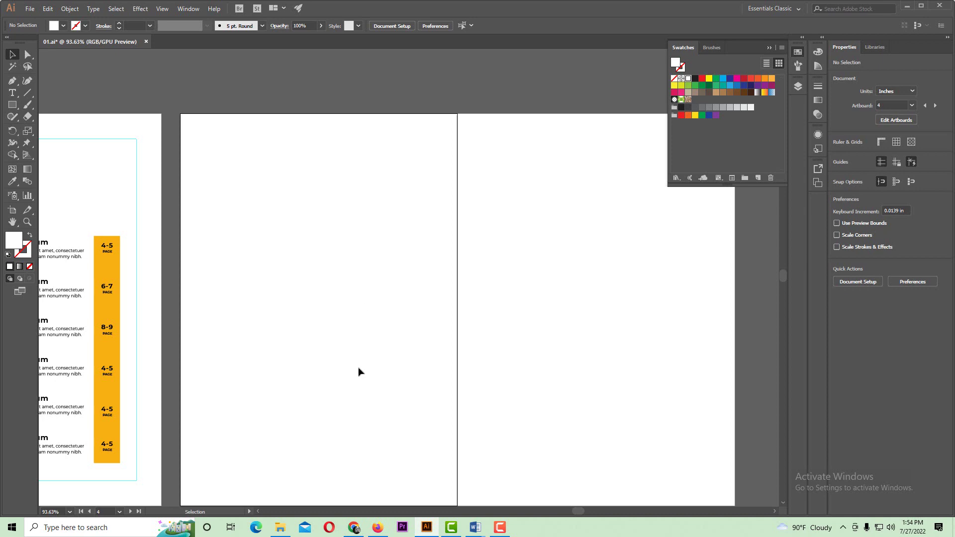
# - Switch to Chrome, check the Pexels sofa page and the Unsplash free pictures page, and dismiss the Unsplash language notice
pyautogui.click(355, 528)
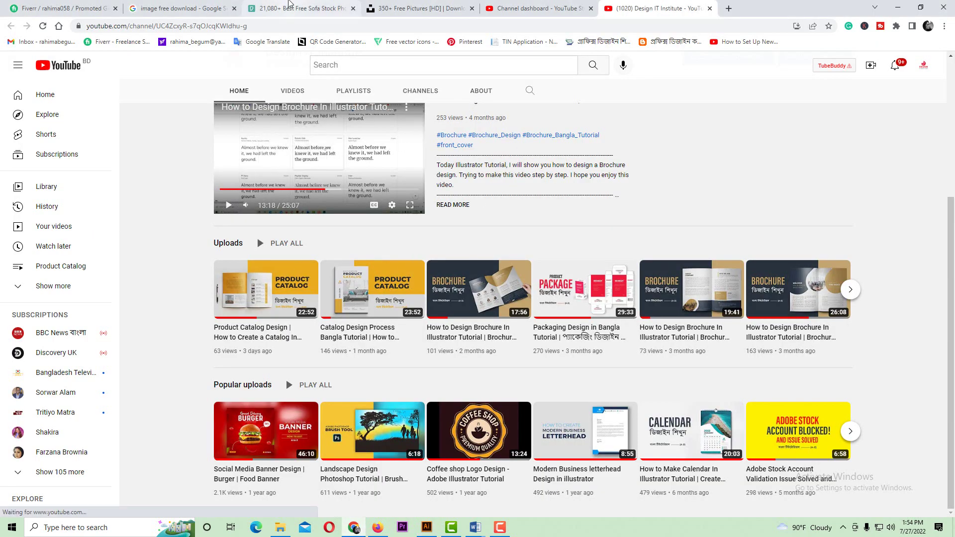
pyautogui.click(290, 4)
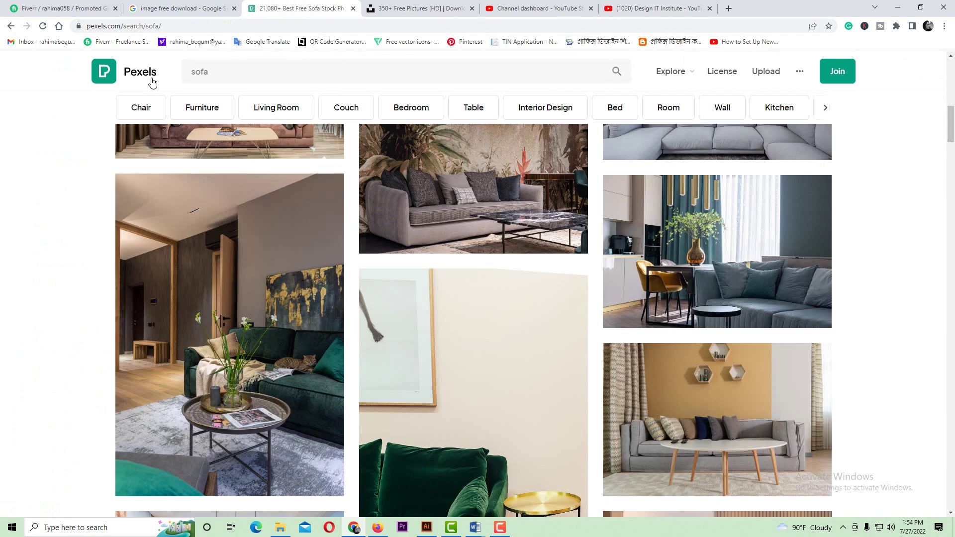
pyautogui.click(422, 4)
pyautogui.scroll(-5, 330, 137)
pyautogui.scroll(5, 298, 124)
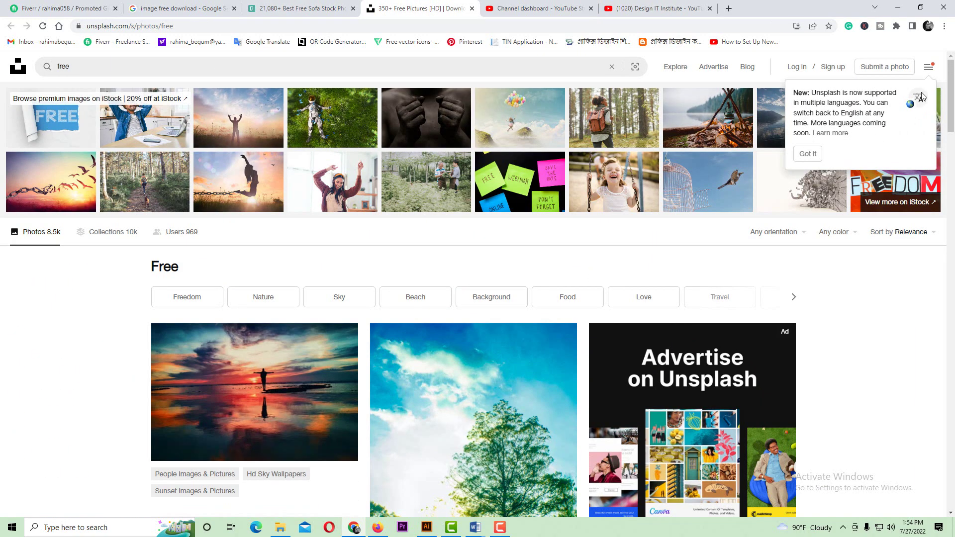
pyautogui.click(815, 154)
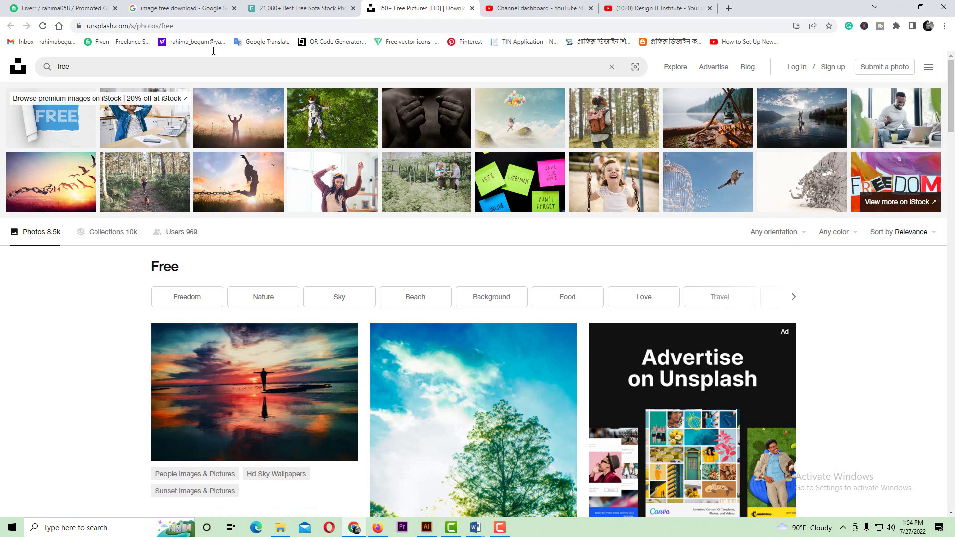
# - Browse the sofa photos on Pexels for images suitable for the catalog's inner pages
pyautogui.click(292, 7)
pyautogui.scroll(5, 696, 223)
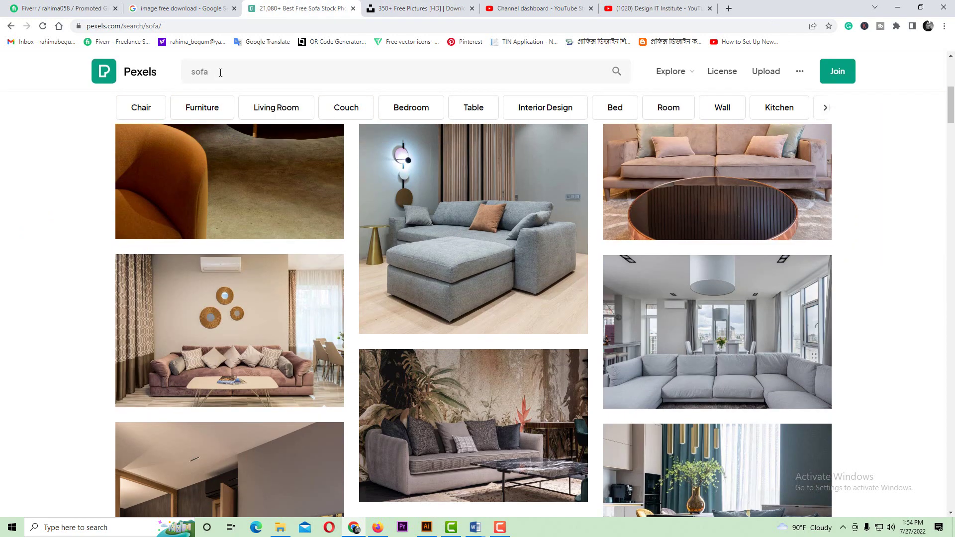
pyautogui.scroll(-15, 592, 247)
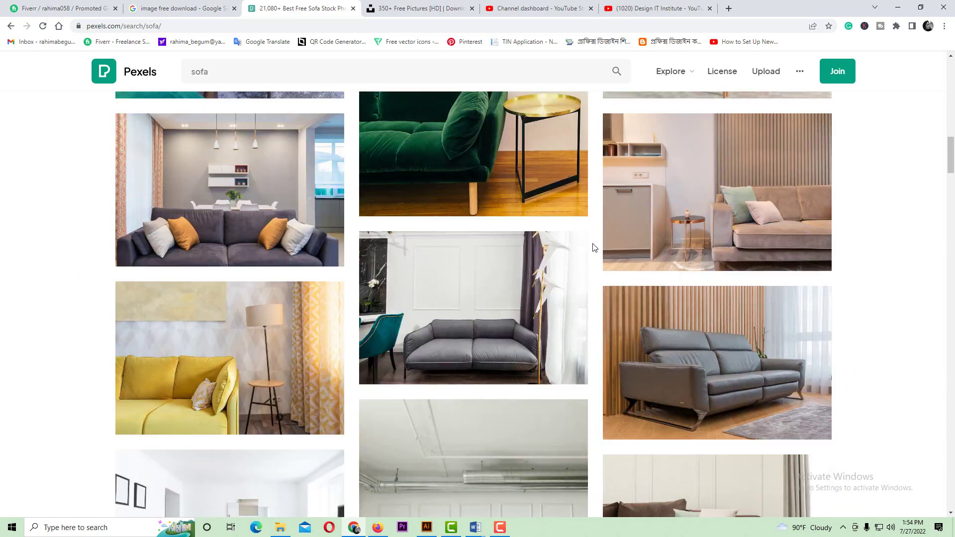
pyautogui.scroll(-15, 592, 247)
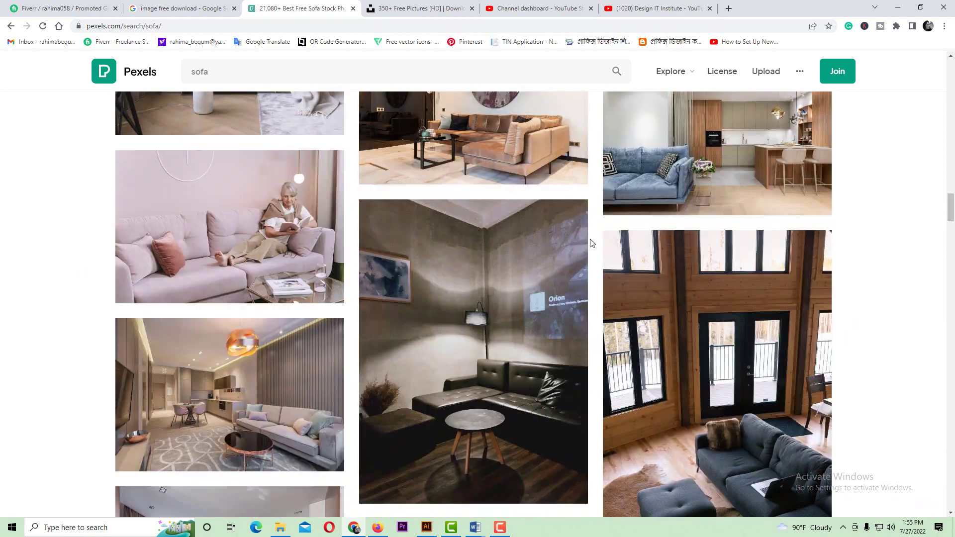
pyautogui.scroll(-10, 593, 244)
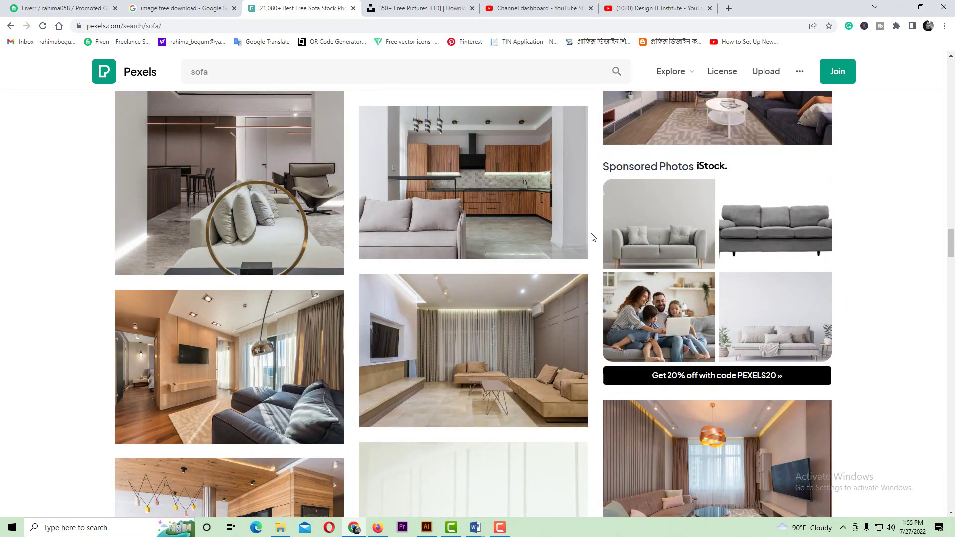
pyautogui.scroll(-10, 591, 236)
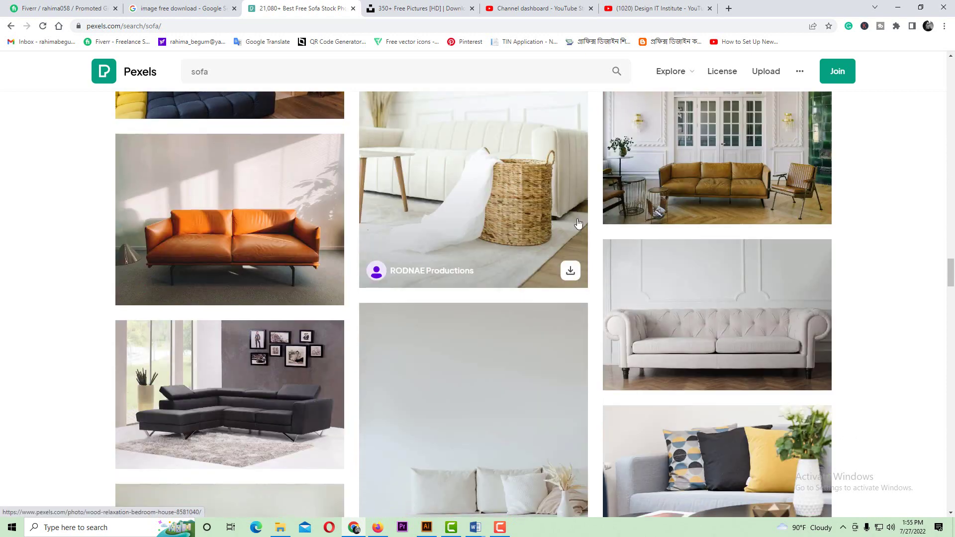
pyautogui.scroll(-1, 580, 222)
pyautogui.scroll(1, 586, 217)
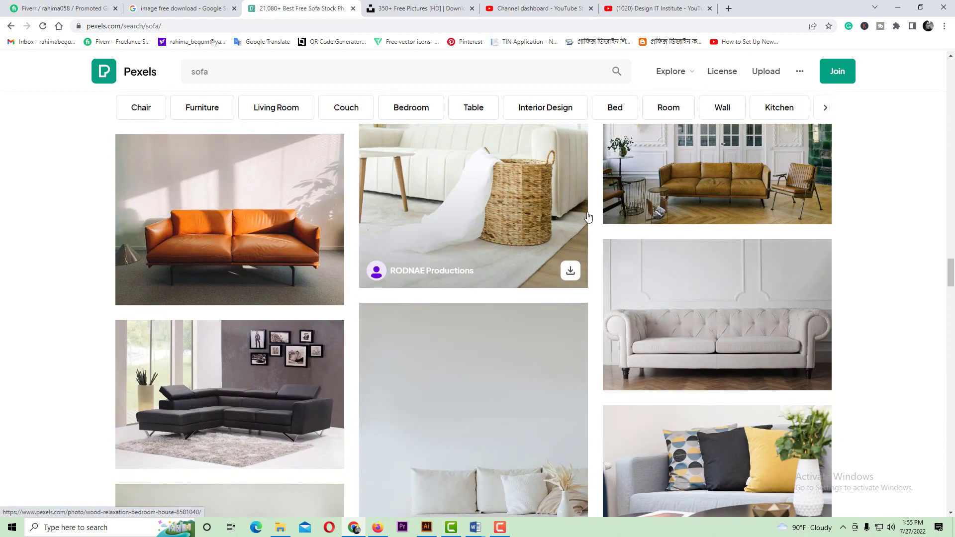
pyautogui.scroll(-3, 589, 211)
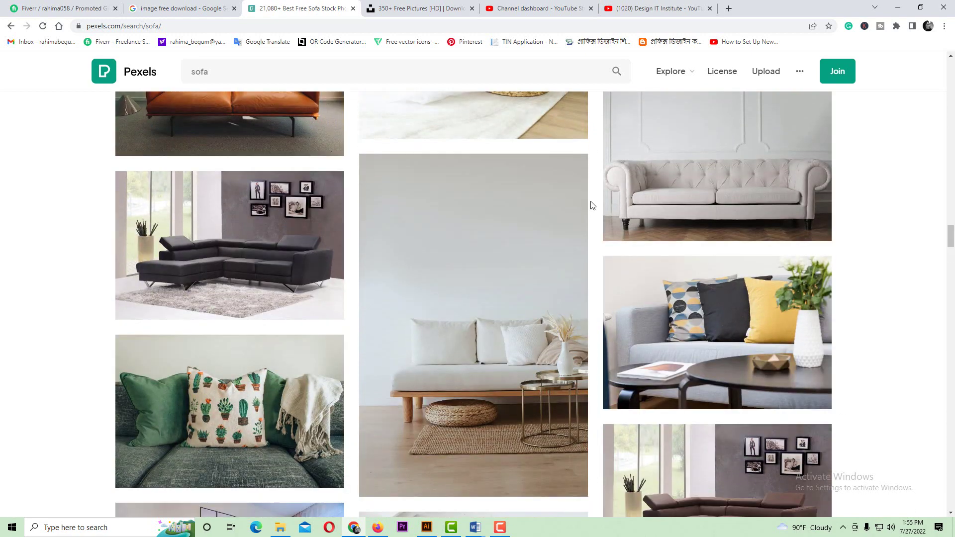
pyautogui.scroll(3, 592, 206)
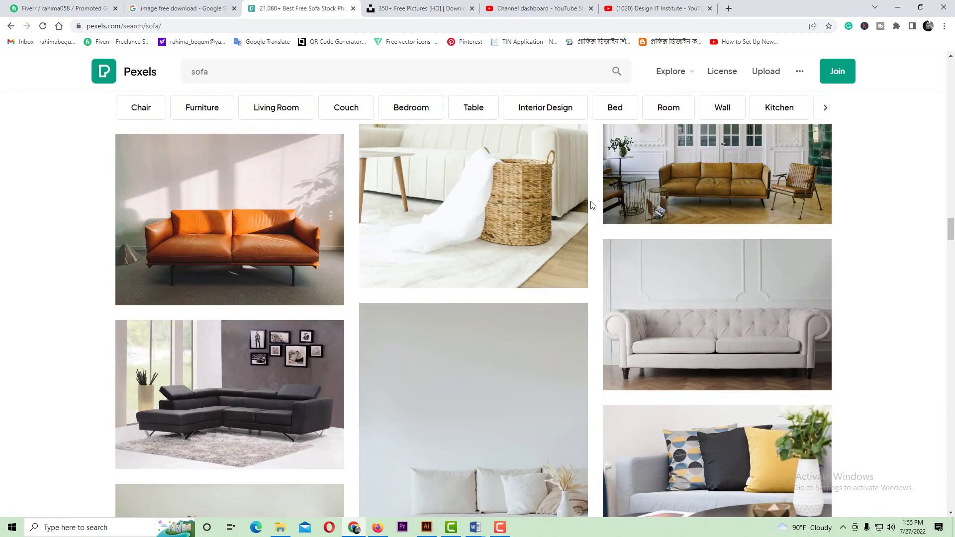
# - Open the orange leather sofa, white tufted couch and brown leather sectional photos from the Pexels sofa results in separate tabs
pyautogui.middleClick(285, 200)
pyautogui.click(722, 263)
pyautogui.scroll(-8, 682, 260)
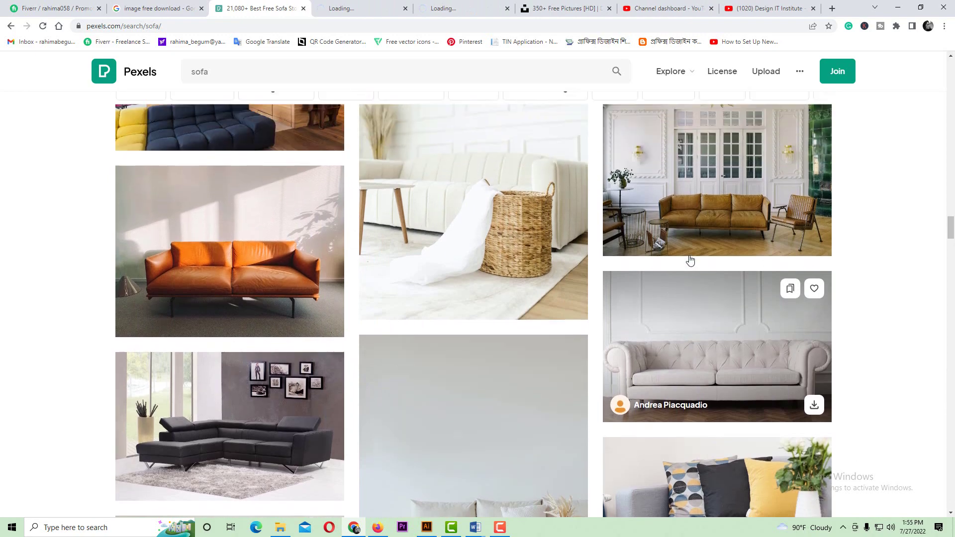
pyautogui.scroll(-2, 573, 258)
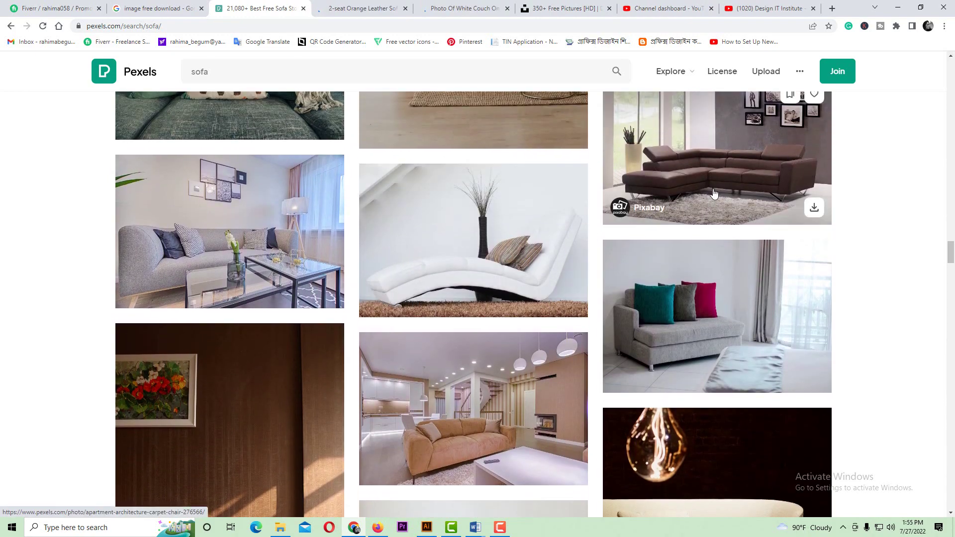
pyautogui.rightClick(713, 193)
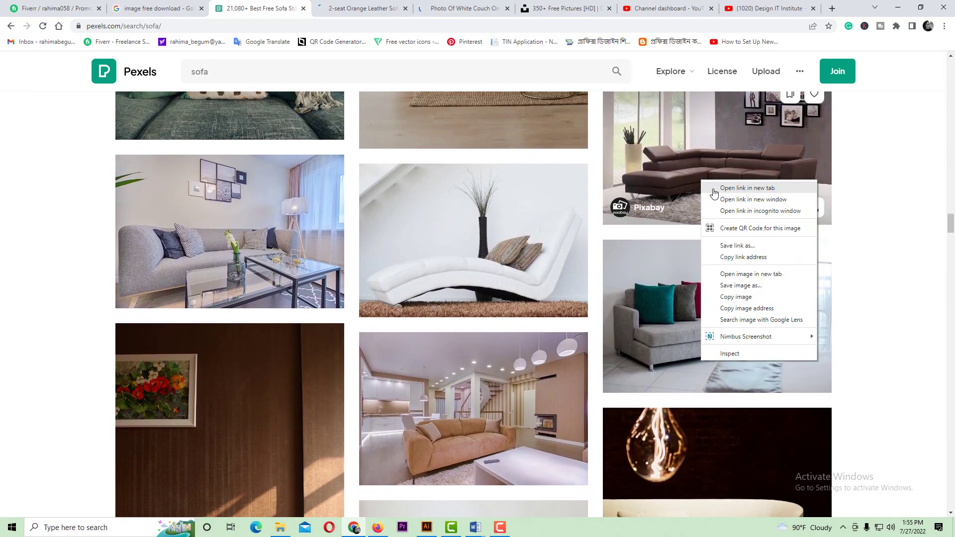
pyautogui.click(713, 190)
# - Look further through the Pexels sofa results for more photos suitable for the furniture catalog
pyautogui.scroll(-8, 367, 276)
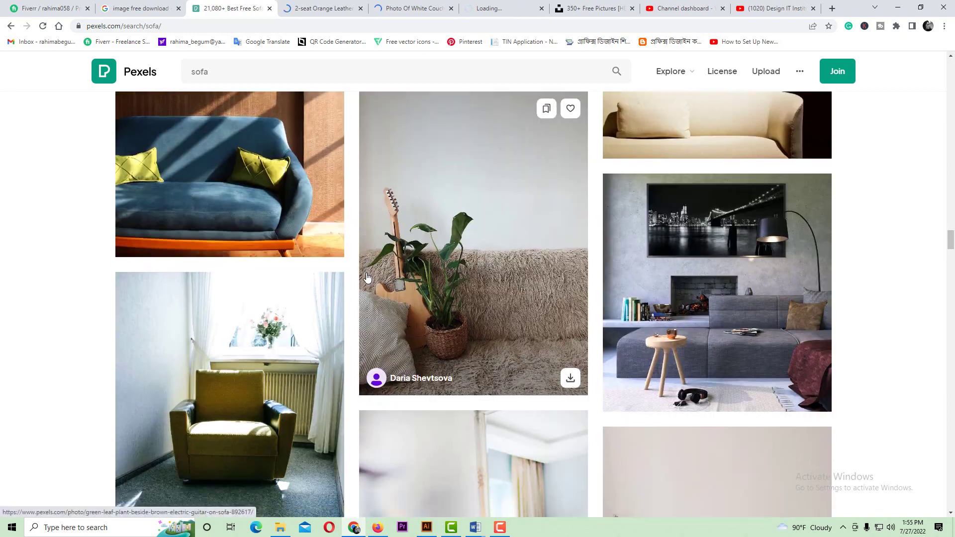
pyautogui.scroll(-12, 367, 277)
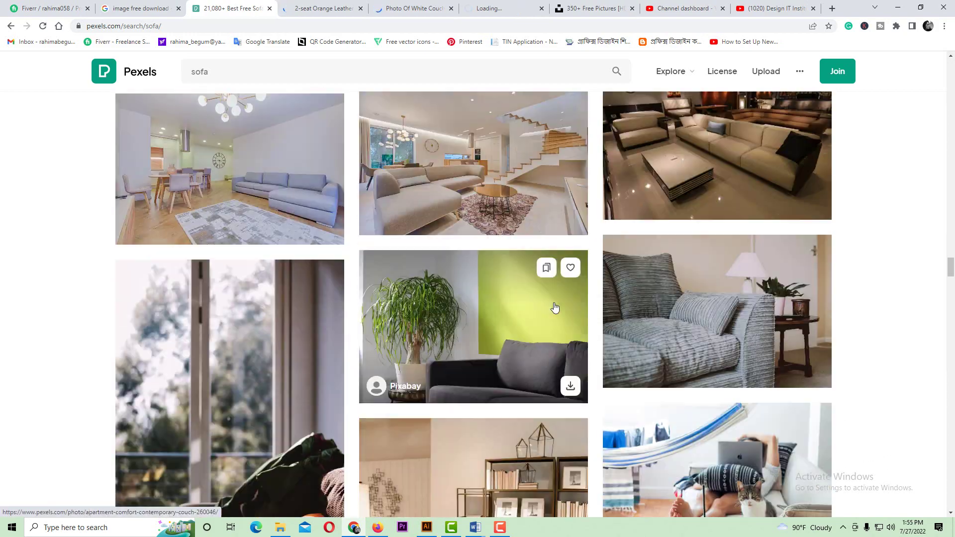
pyautogui.scroll(-15, 555, 308)
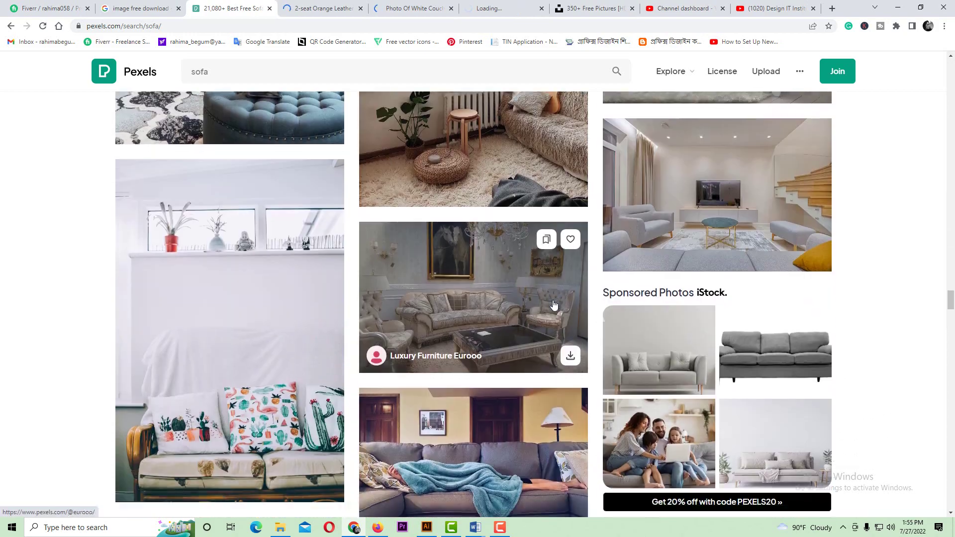
pyautogui.scroll(-8, 555, 305)
pyautogui.scroll(-4, 551, 298)
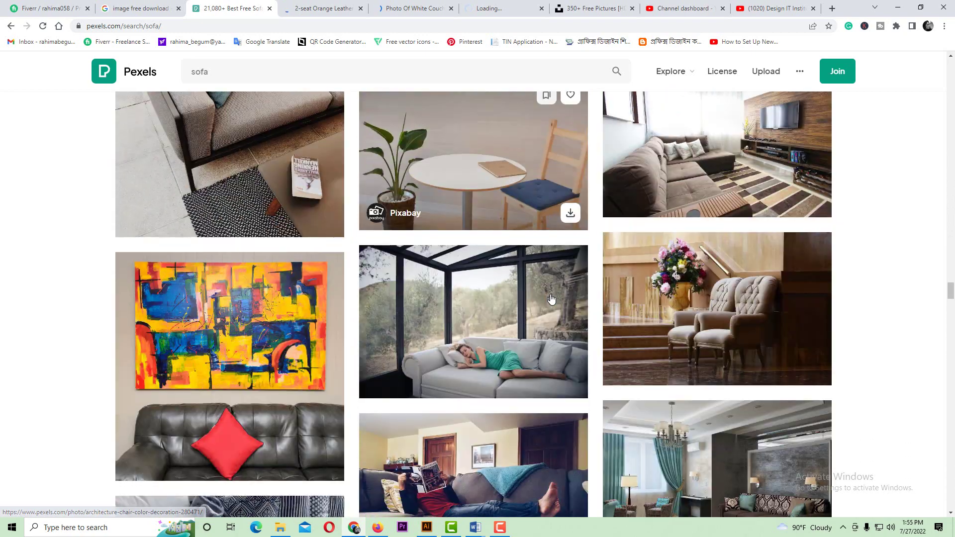
pyautogui.scroll(-13, 551, 299)
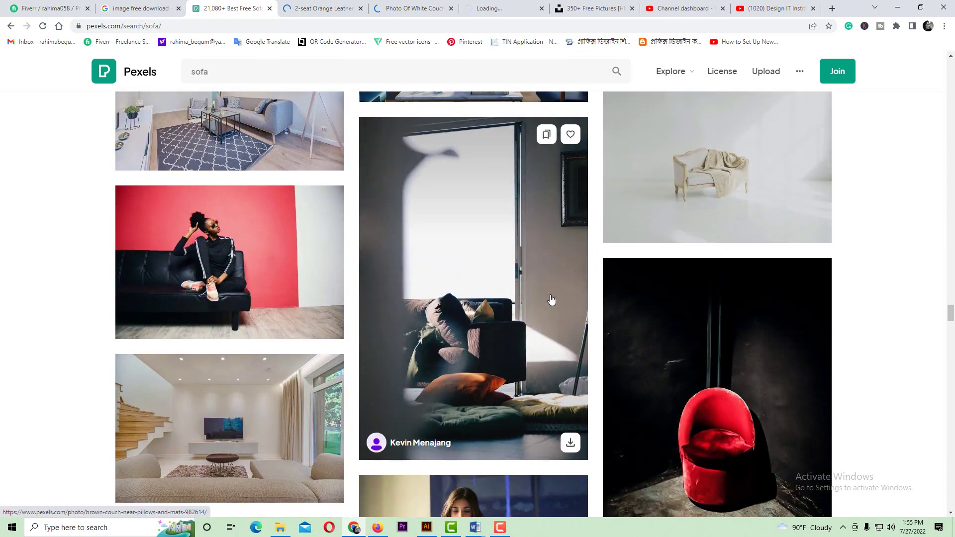
pyautogui.scroll(-10, 551, 299)
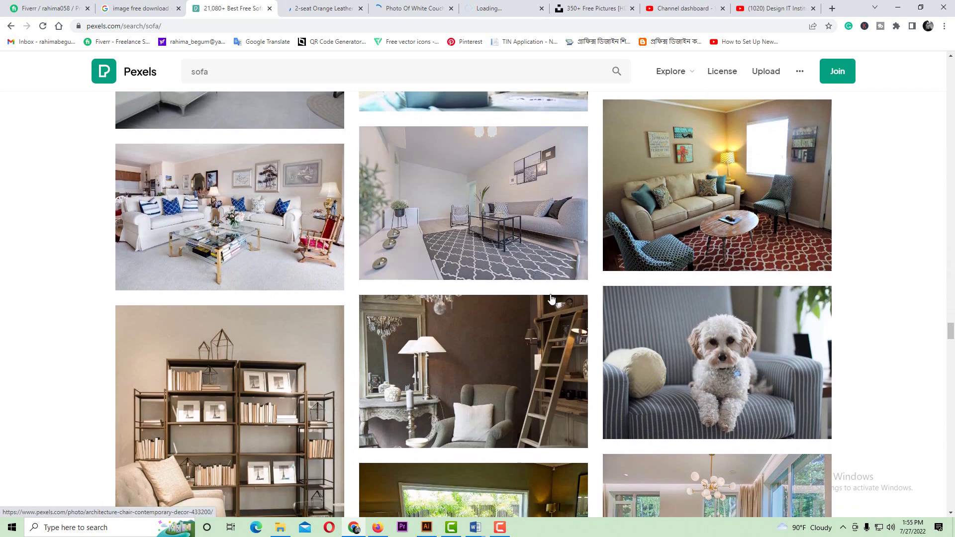
pyautogui.scroll(-15, 551, 299)
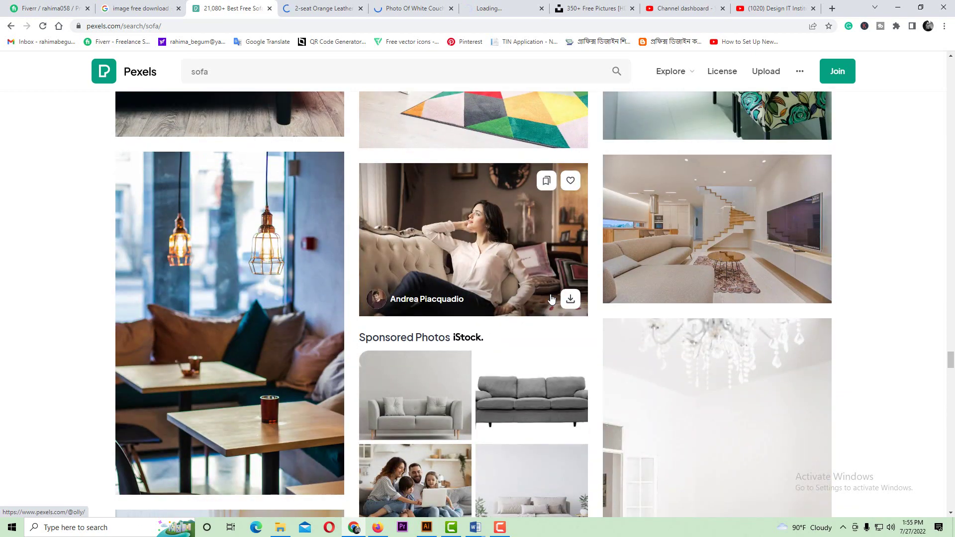
pyautogui.scroll(3, 551, 299)
pyautogui.scroll(-11, 550, 298)
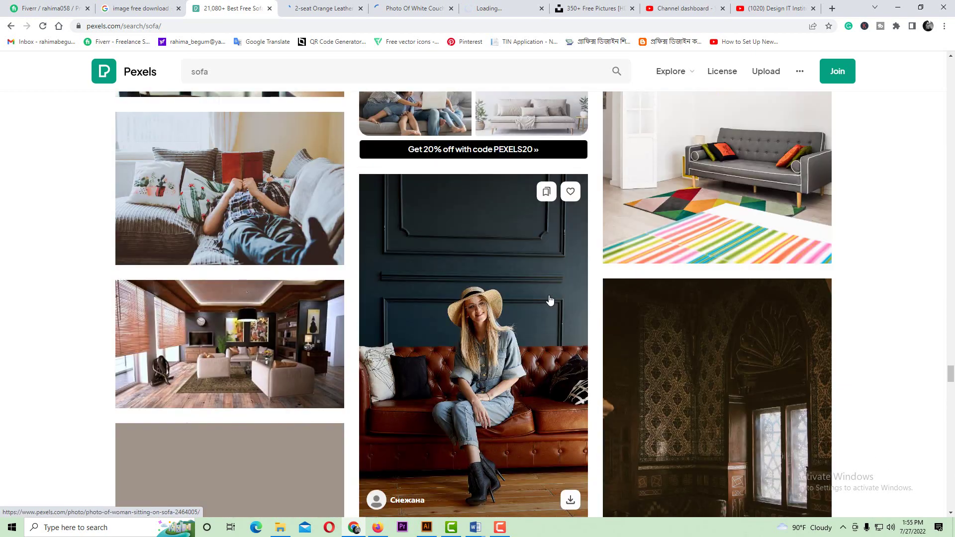
pyautogui.scroll(-6, 550, 299)
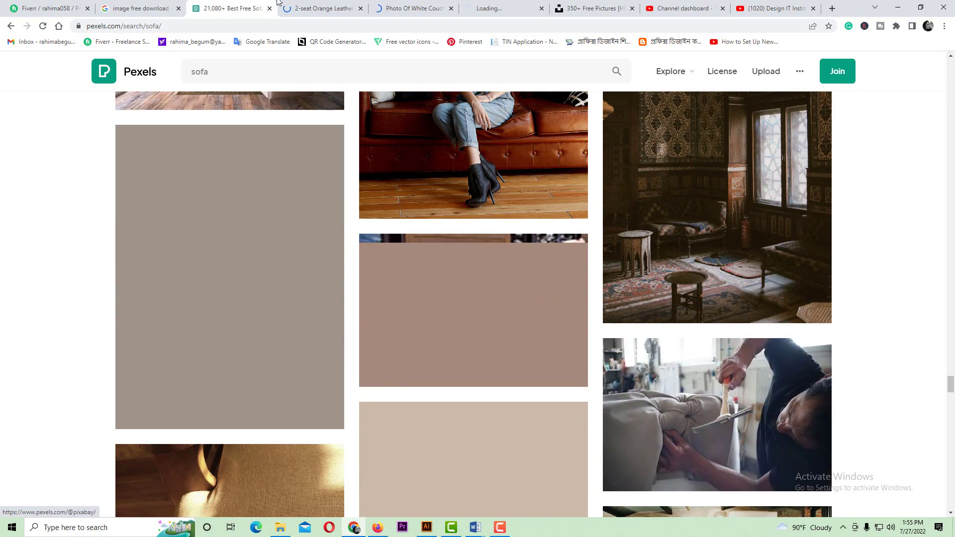
# - Download the 2-seat orange leather sofa photo from its page and dismiss the donation dialog
pyautogui.click(328, 8)
pyautogui.scroll(-8, 455, 263)
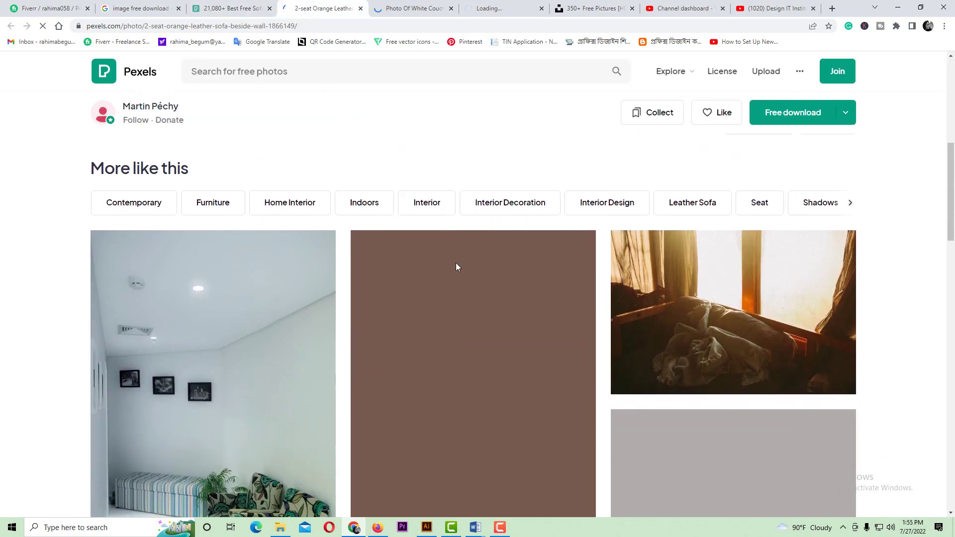
pyautogui.scroll(8, 458, 249)
pyautogui.click(785, 114)
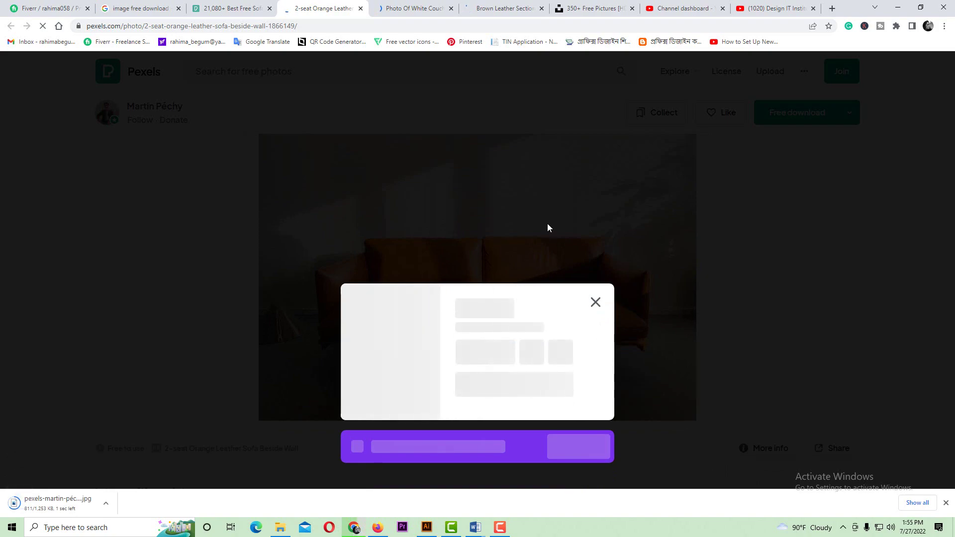
pyautogui.click(595, 302)
# - Browse the photos similar to the orange sofa and open the brown sofa near white window curtains in a new tab
pyautogui.scroll(-20, 440, 256)
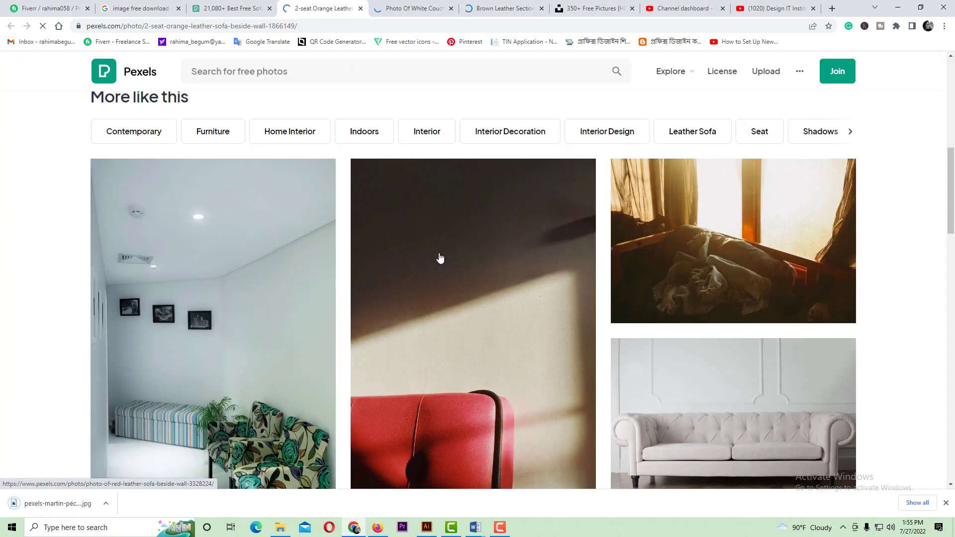
pyautogui.scroll(-3, 440, 257)
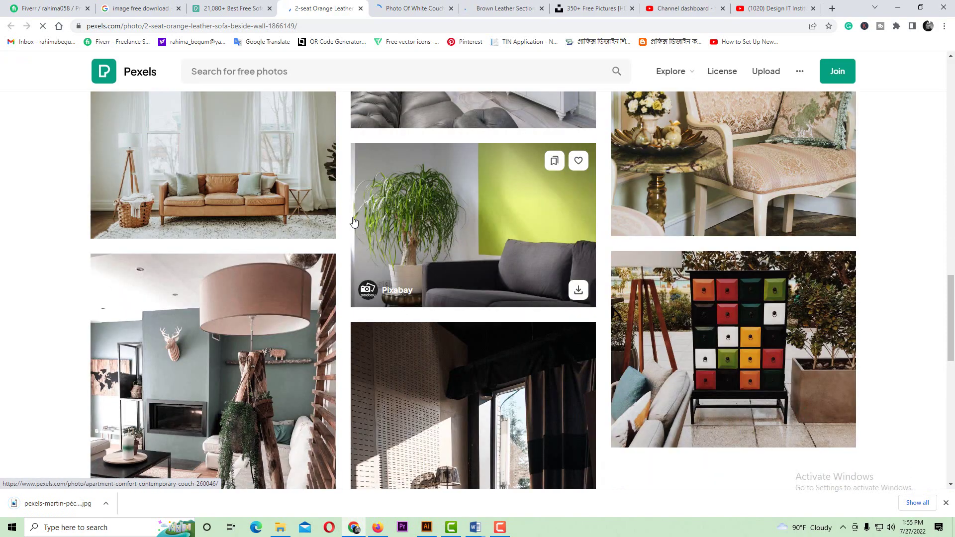
pyautogui.scroll(-7, 495, 230)
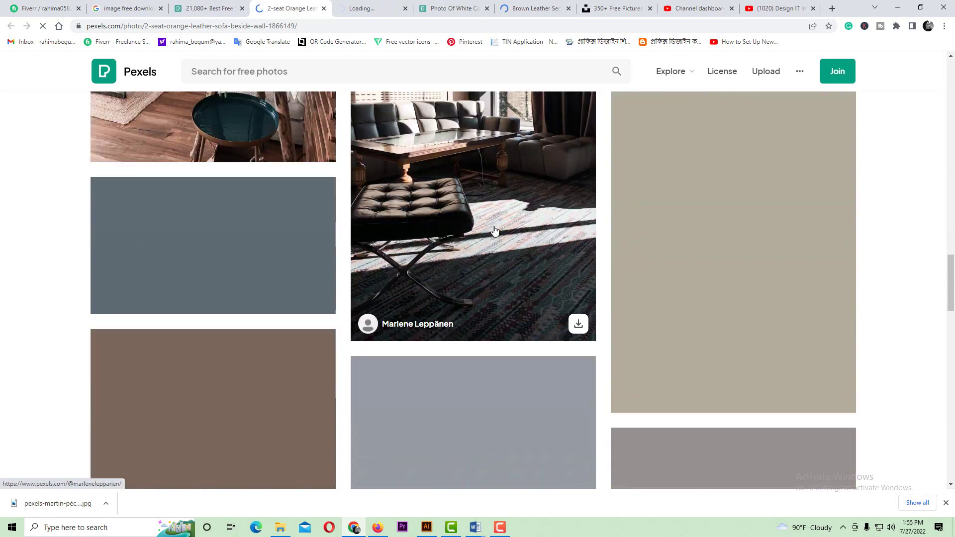
pyautogui.scroll(5, 495, 230)
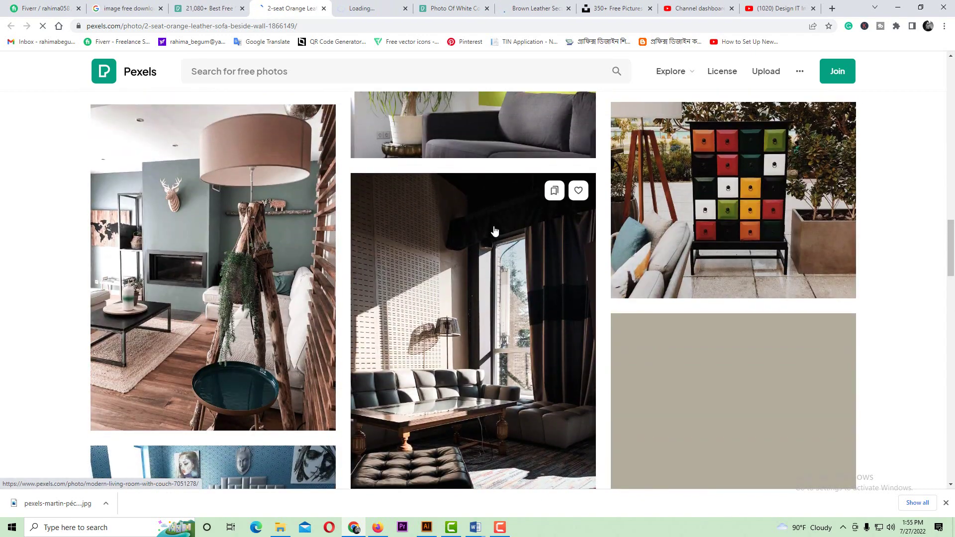
pyautogui.scroll(-11, 494, 230)
pyautogui.scroll(3, 494, 231)
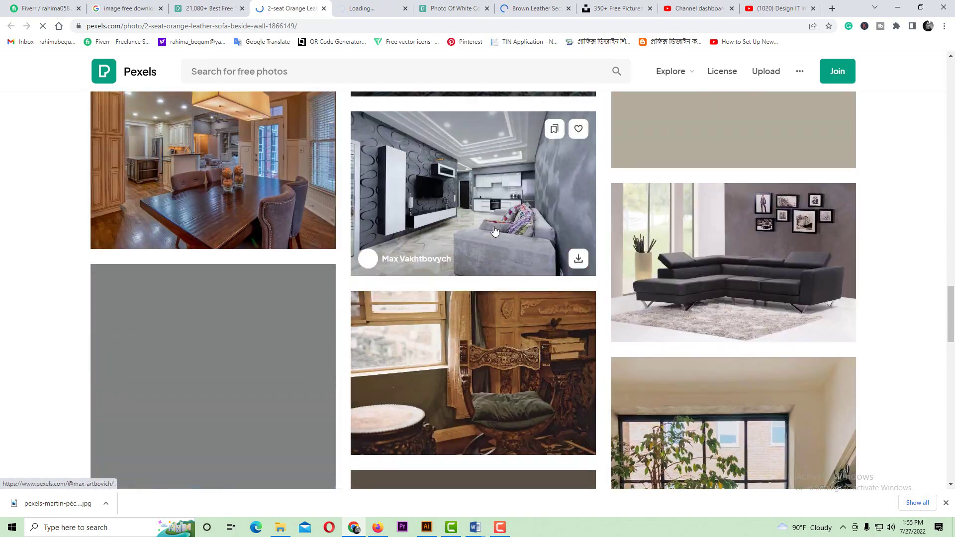
pyautogui.scroll(-10, 494, 230)
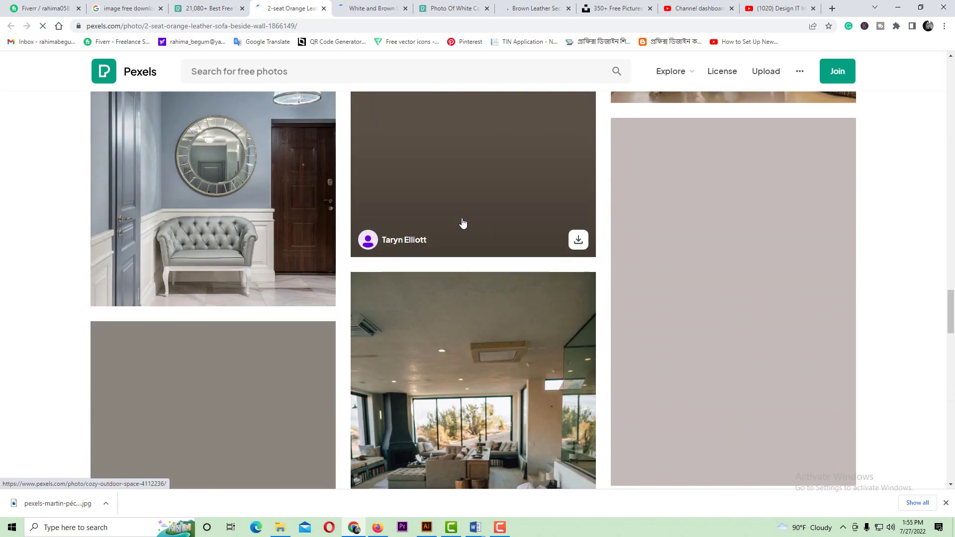
pyautogui.scroll(-5, 456, 203)
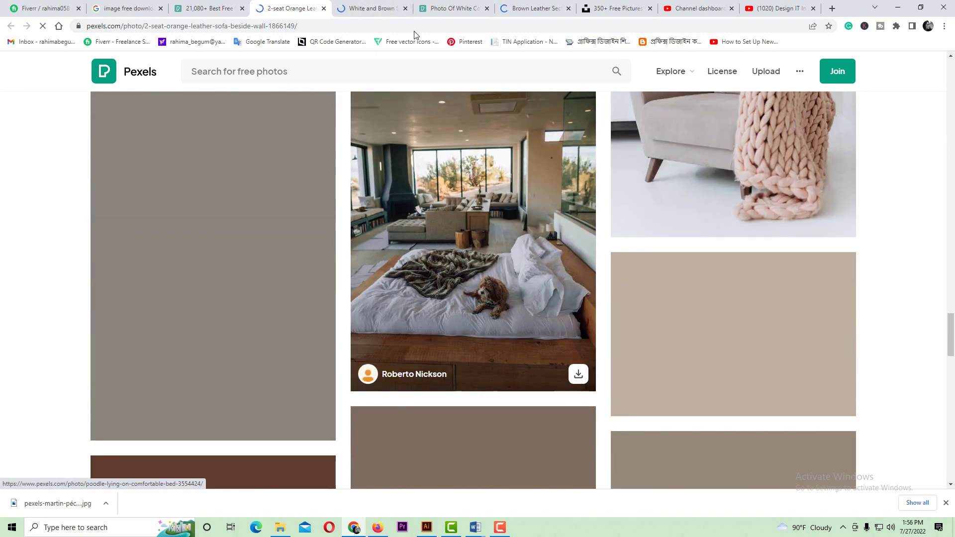
# - Download the white and brown sofa photo, closing the orange sofa's tab and dismissing the donation dialog
pyautogui.click(381, 10)
pyautogui.click(790, 118)
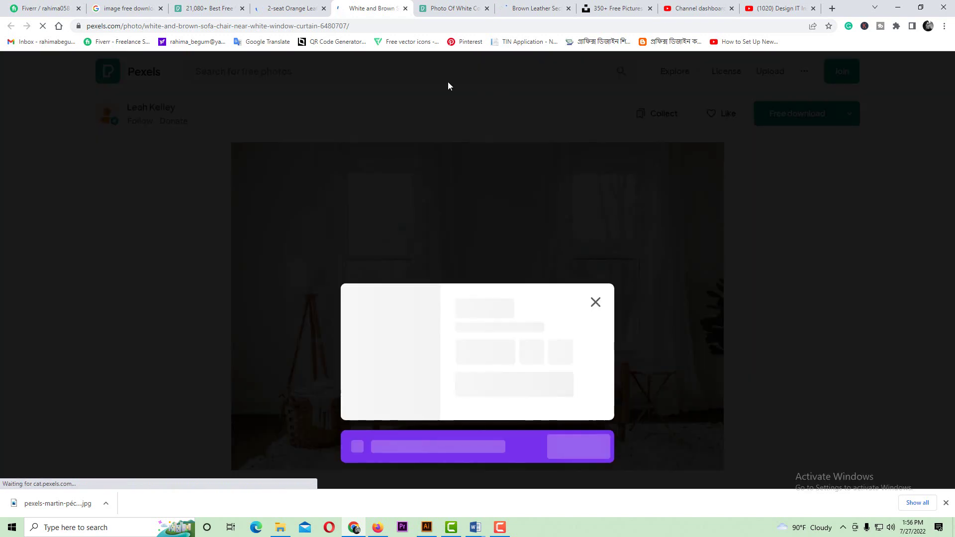
pyautogui.click(324, 9)
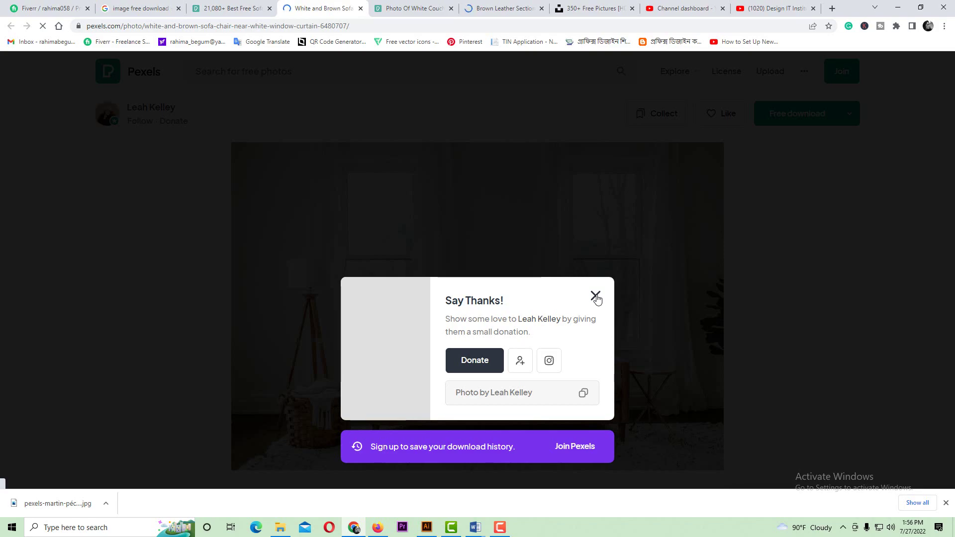
pyautogui.click(596, 298)
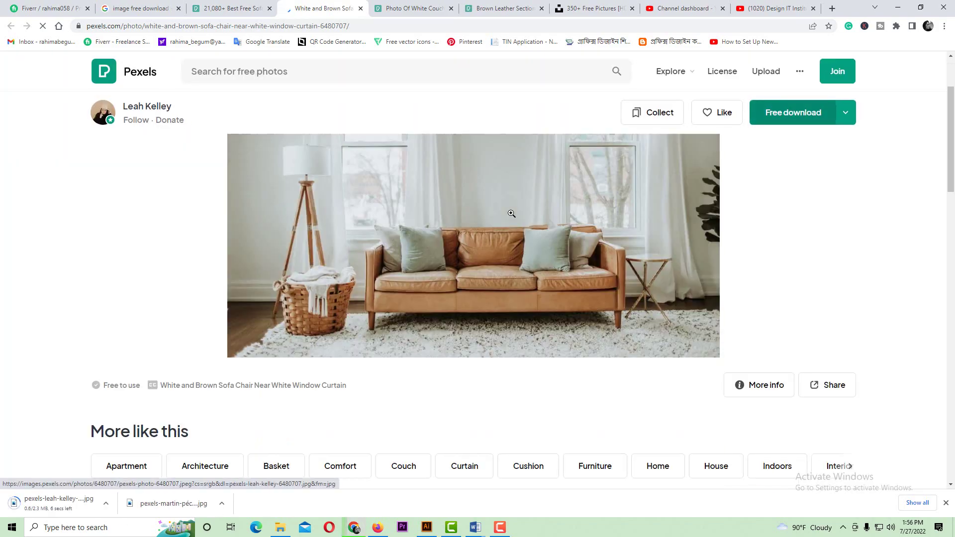
# - Check the photos similar to the brown sofa, close its tab, and download the photo of the white couch on a wooden floor
pyautogui.scroll(-15, 512, 214)
pyautogui.scroll(-6, 512, 216)
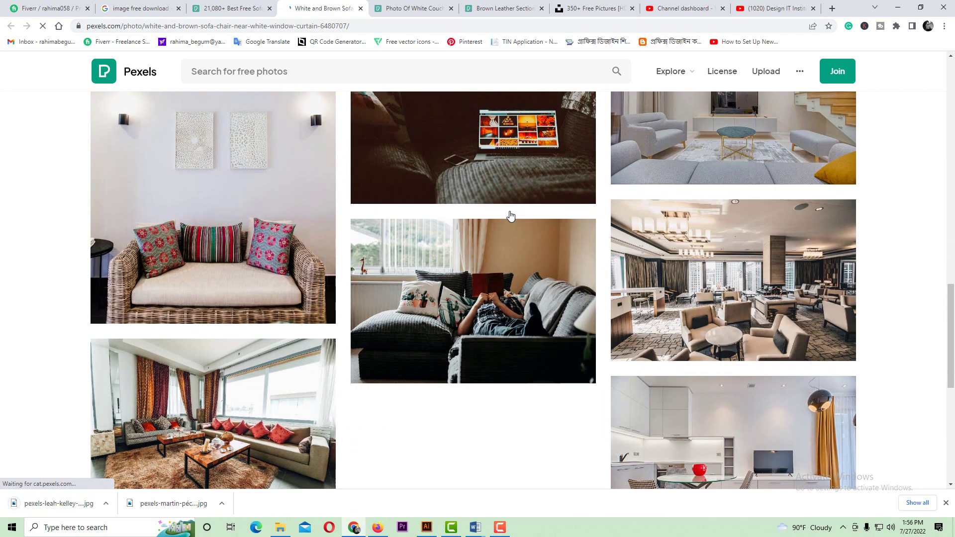
pyautogui.scroll(-7, 512, 217)
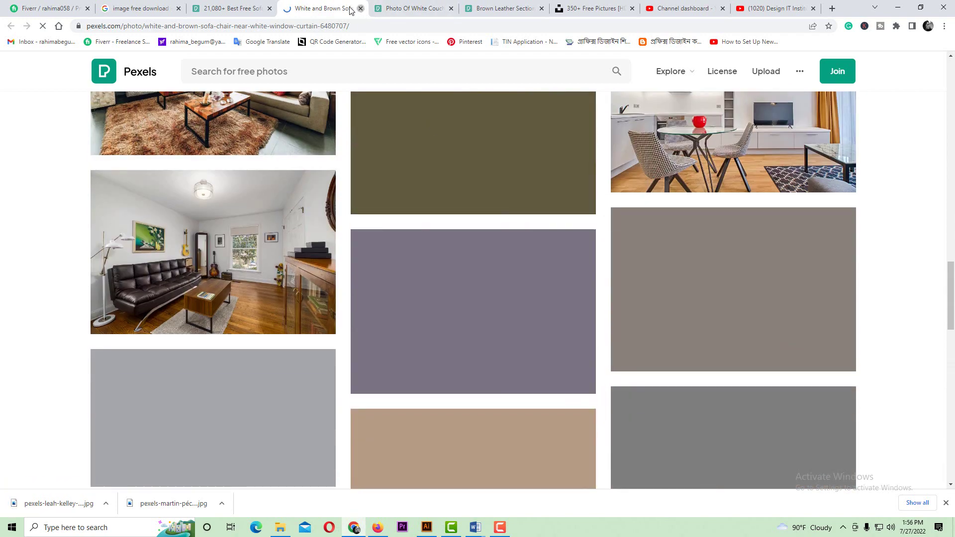
pyautogui.click(361, 8)
pyautogui.click(795, 114)
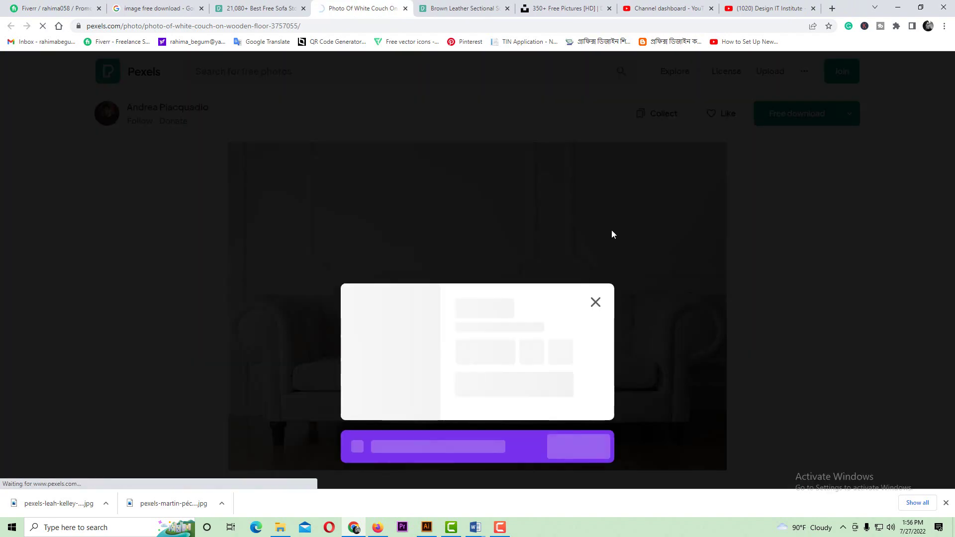
pyautogui.click(595, 297)
# - Browse the photos similar to the white couch and open the white sofa near a glass window in a new tab
pyautogui.scroll(-15, 549, 259)
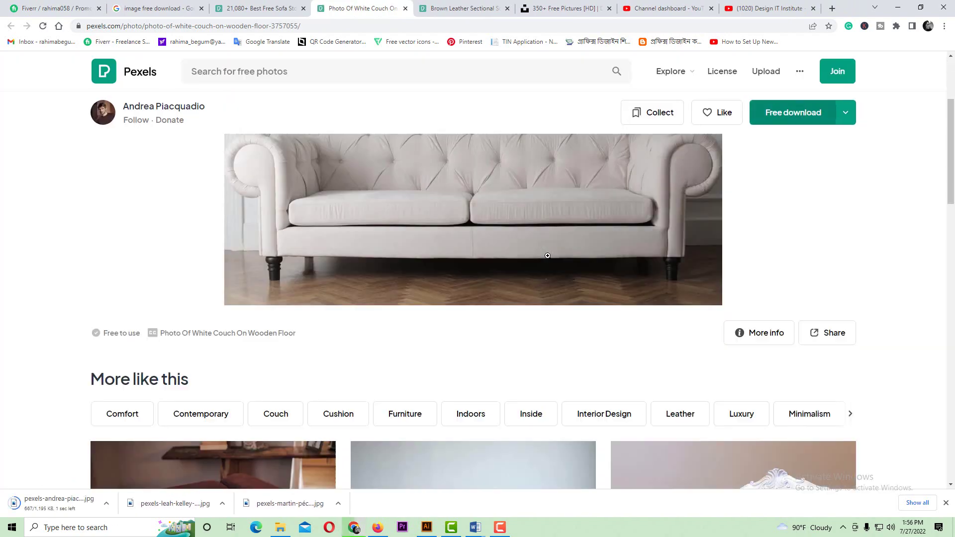
pyautogui.scroll(-12, 549, 260)
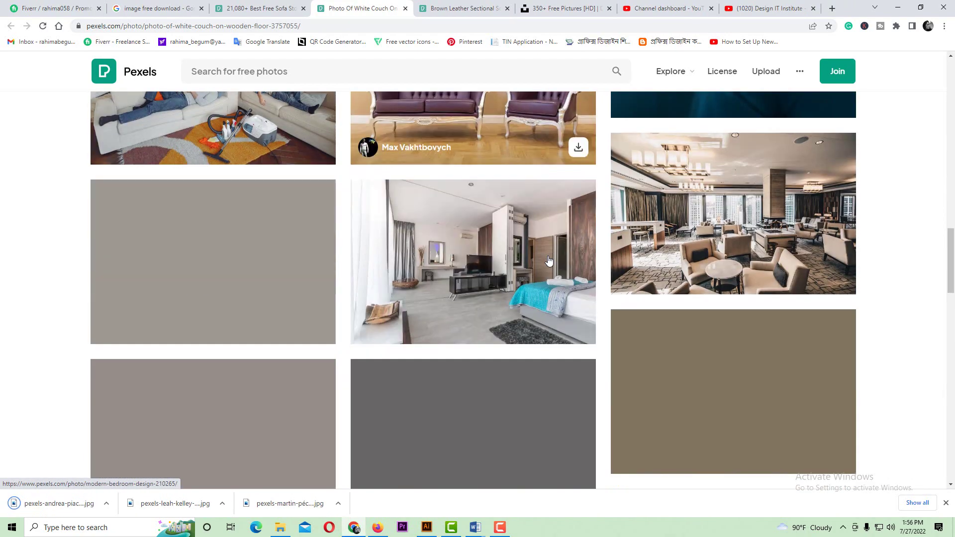
pyautogui.scroll(2, 547, 262)
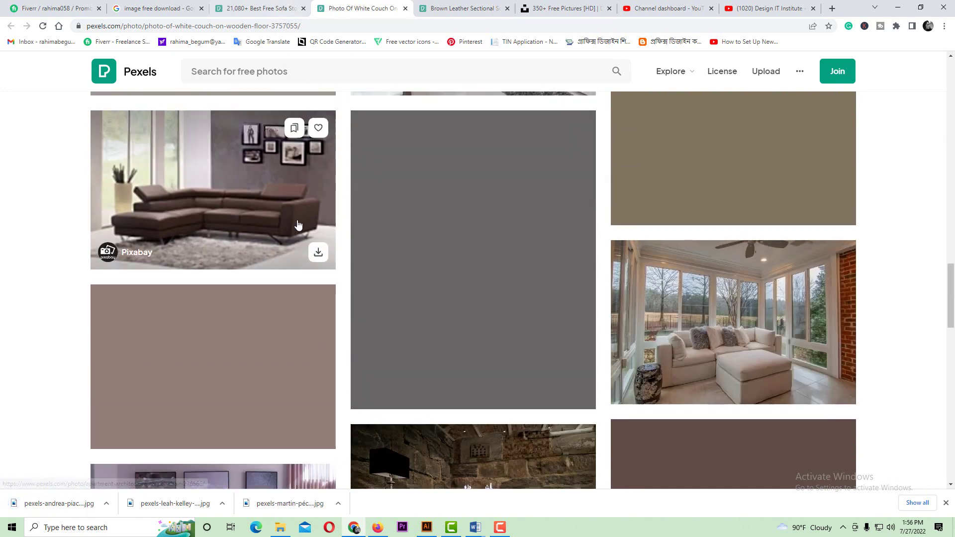
pyautogui.scroll(-5, 575, 255)
pyautogui.scroll(4, 557, 252)
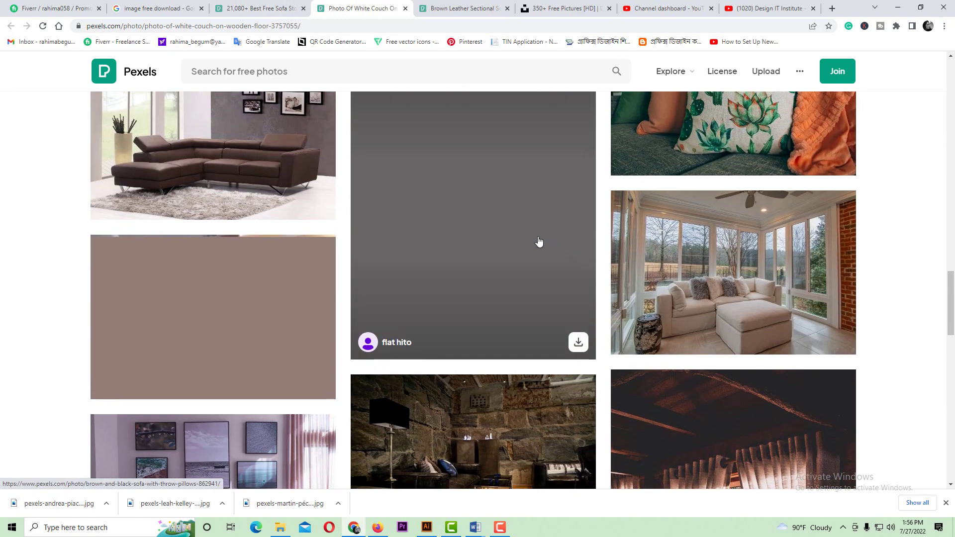
pyautogui.rightClick(780, 255)
pyautogui.click(806, 261)
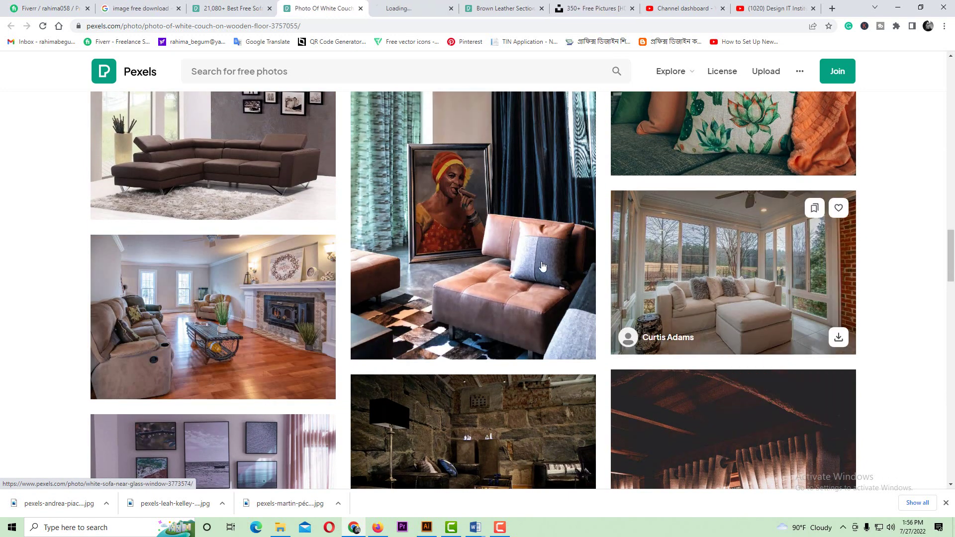
# - Look through the remaining photos similar to the white couch and return to the Pexels sofa search results
pyautogui.scroll(-11, 542, 260)
pyautogui.scroll(-14, 541, 259)
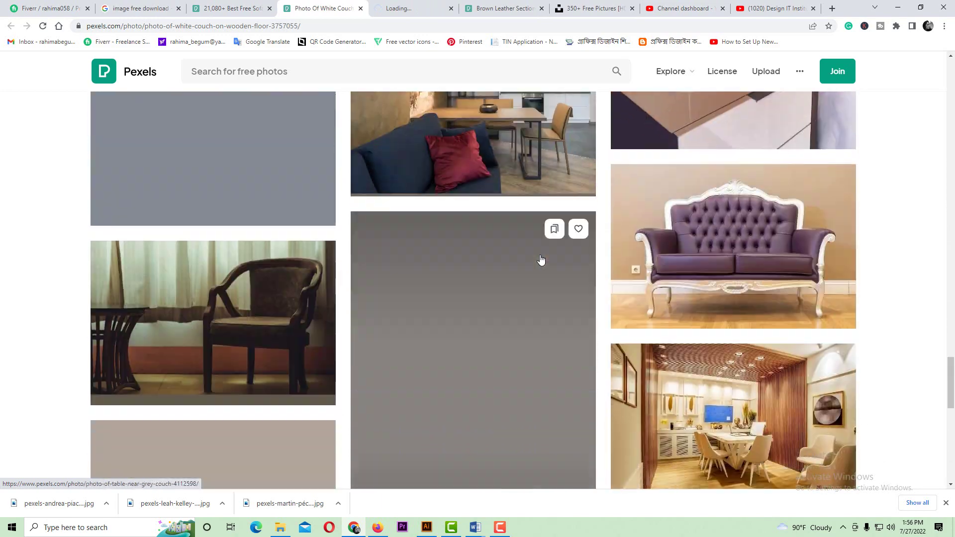
pyautogui.scroll(3, 541, 260)
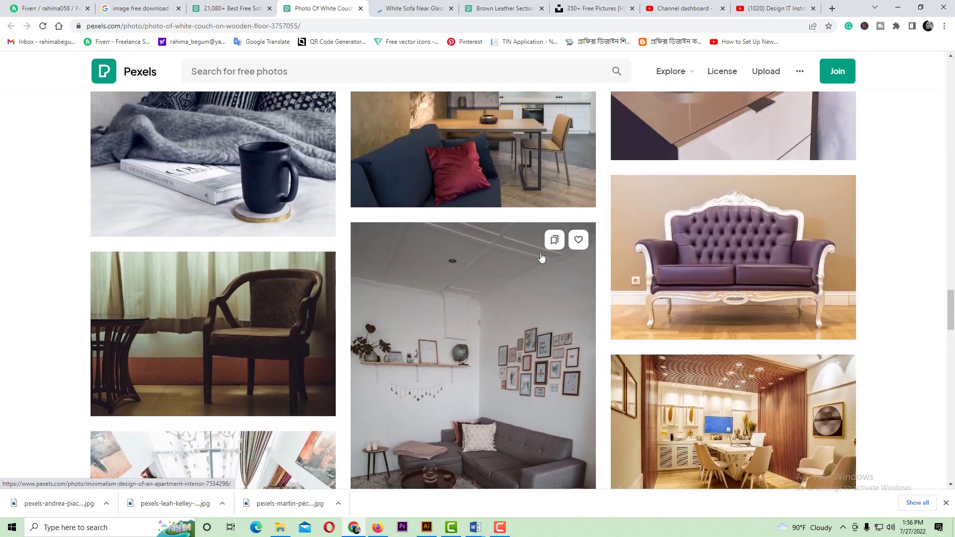
pyautogui.scroll(-11, 541, 260)
pyautogui.click(230, 8)
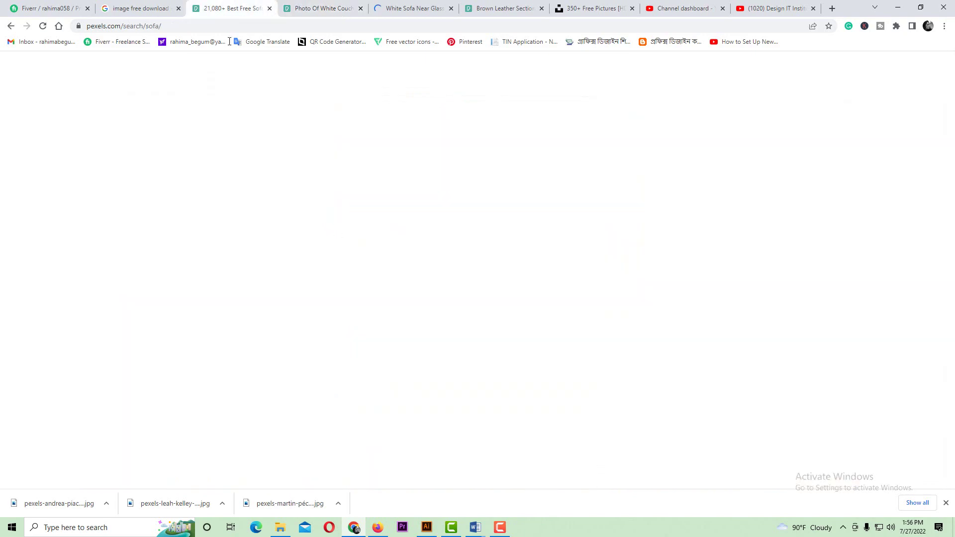
# - Look through more of the Pexels sofa search results for photos suitable for the catalog
pyautogui.scroll(-10, 511, 285)
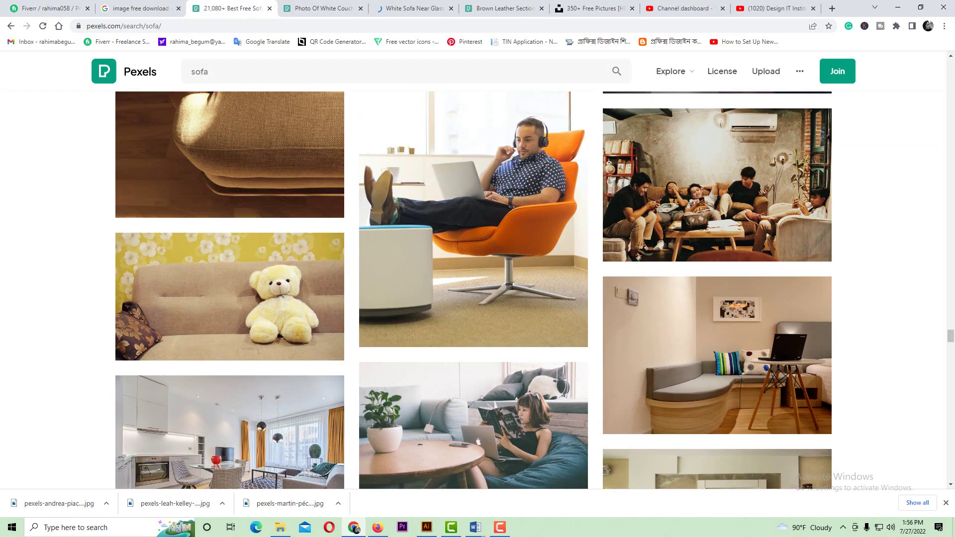
pyautogui.scroll(-5, 511, 286)
pyautogui.scroll(4, 500, 284)
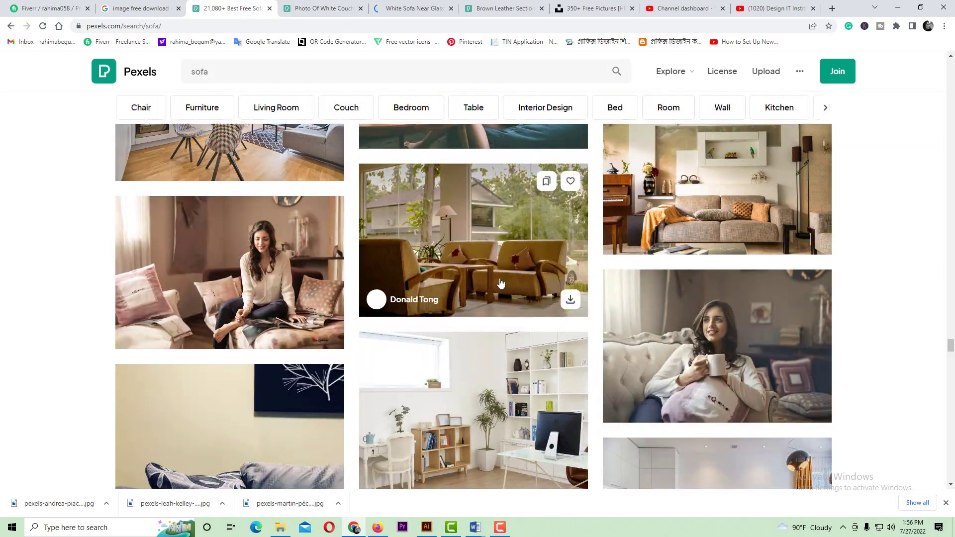
pyautogui.rightClick(643, 217)
pyautogui.click(162, 239)
pyautogui.scroll(-13, 441, 241)
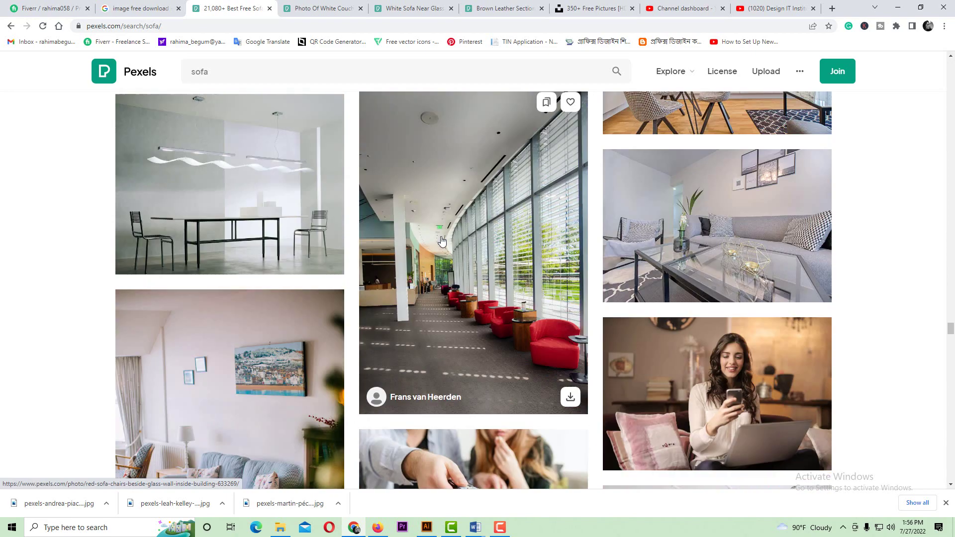
pyautogui.scroll(-10, 441, 241)
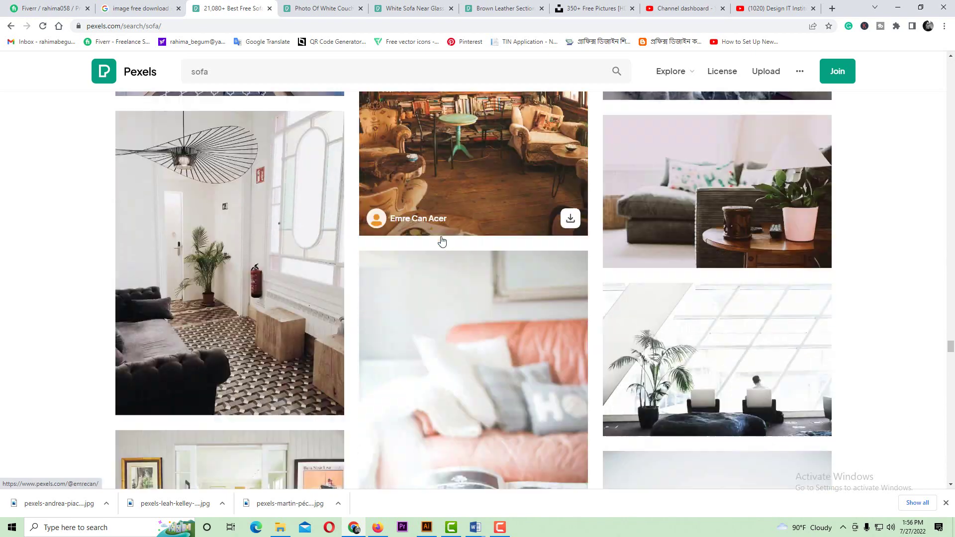
pyautogui.scroll(-9, 442, 239)
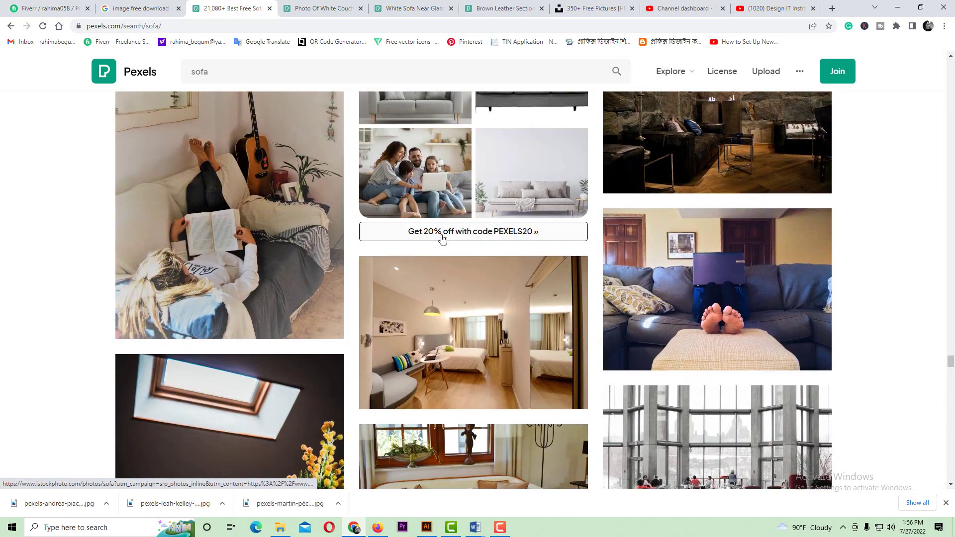
pyautogui.scroll(-10, 442, 238)
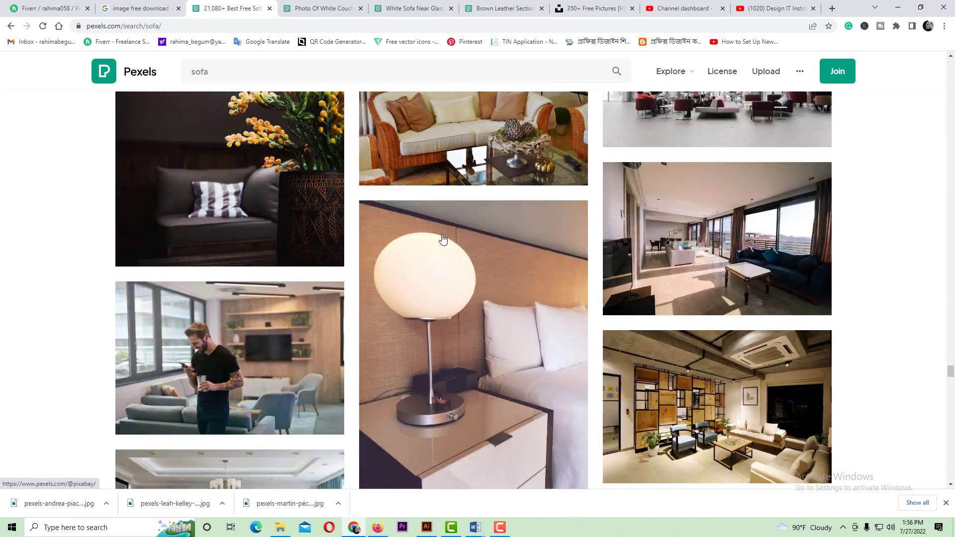
pyautogui.scroll(-5, 442, 238)
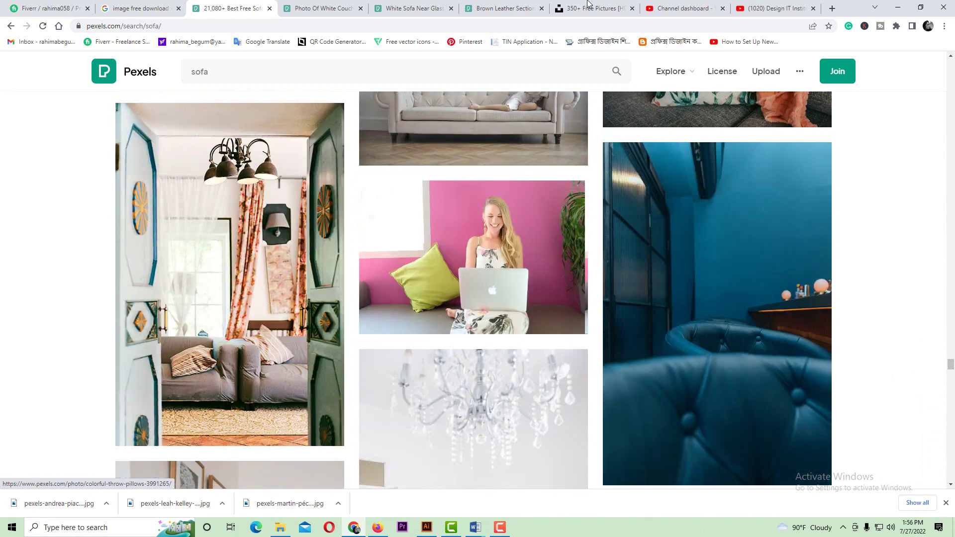
# - Switch to the open Unsplash page and search its photos for "sofa"
pyautogui.click(587, 8)
pyautogui.click(224, 66)
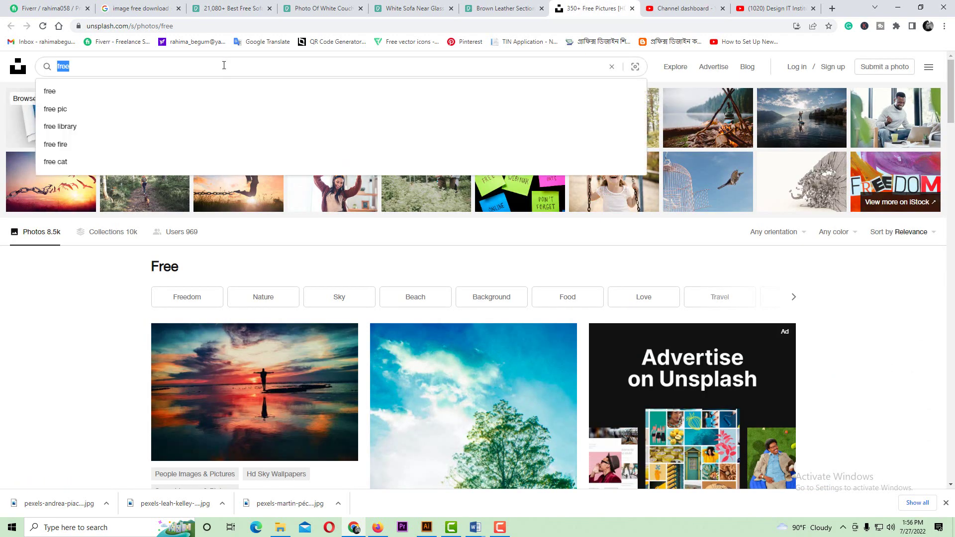
pyautogui.write('sofa')
pyautogui.press('Return')
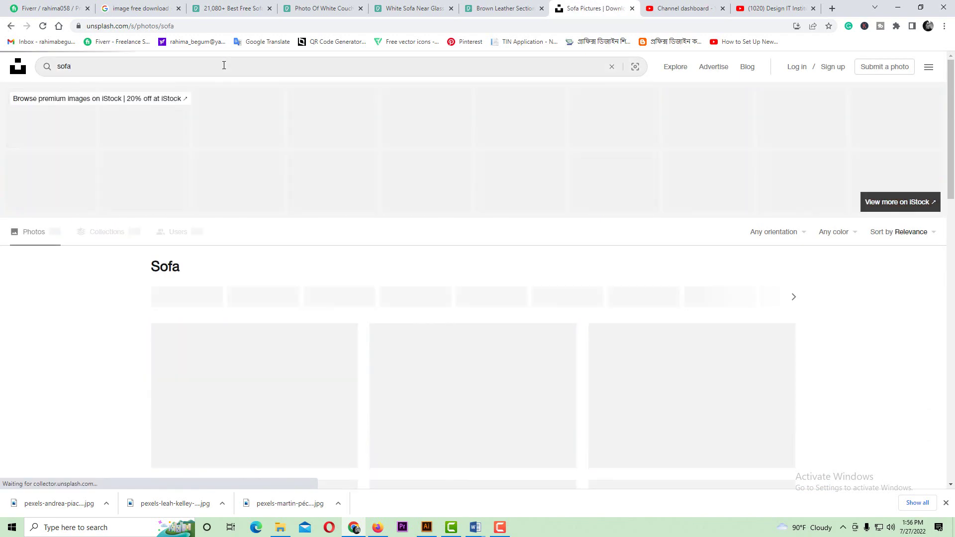
# - Open the green fabric, blue fabric and brown leather sofa photos from the Unsplash results in separate new tabs
pyautogui.scroll(-3, 318, 194)
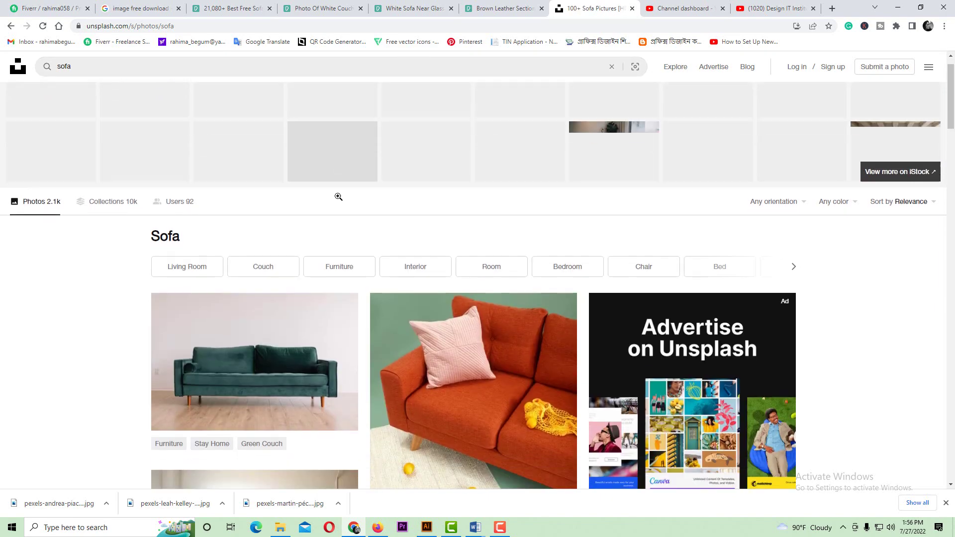
pyautogui.rightClick(260, 238)
pyautogui.click(293, 245)
pyautogui.scroll(-5, 437, 229)
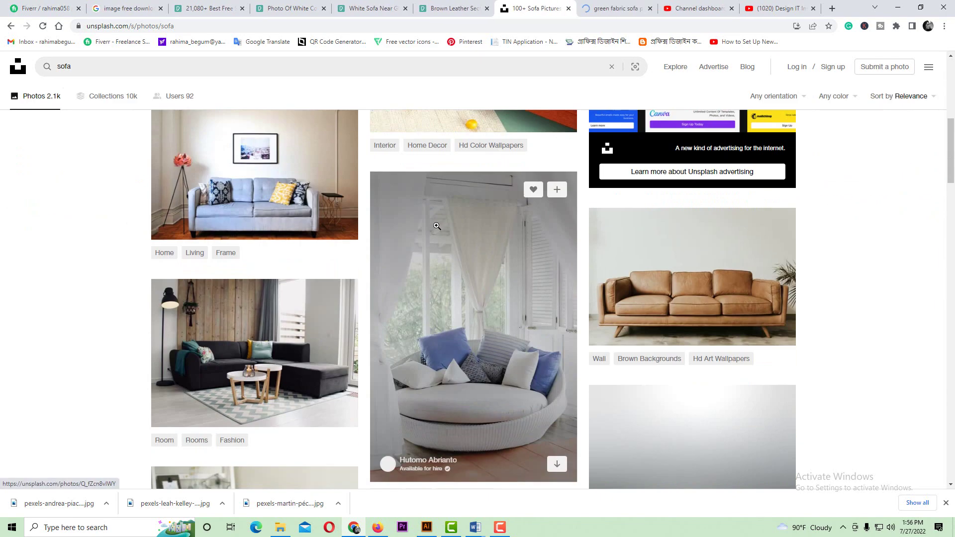
pyautogui.rightClick(277, 187)
pyautogui.click(309, 194)
pyautogui.middleClick(696, 255)
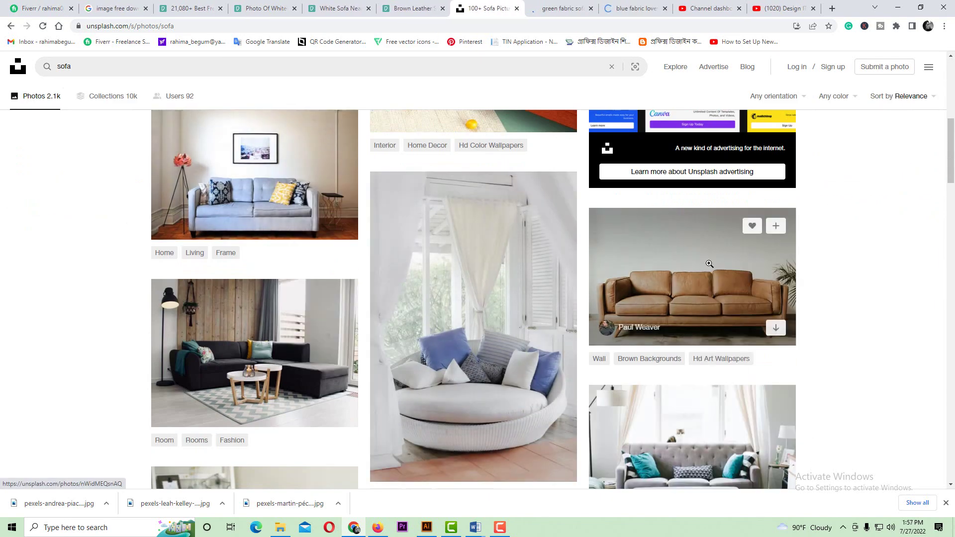
# - Find the beige leather two-seat sofa further down the Unsplash results and open its photo in a new tab
pyautogui.scroll(-10, 695, 255)
pyautogui.scroll(-2, 520, 255)
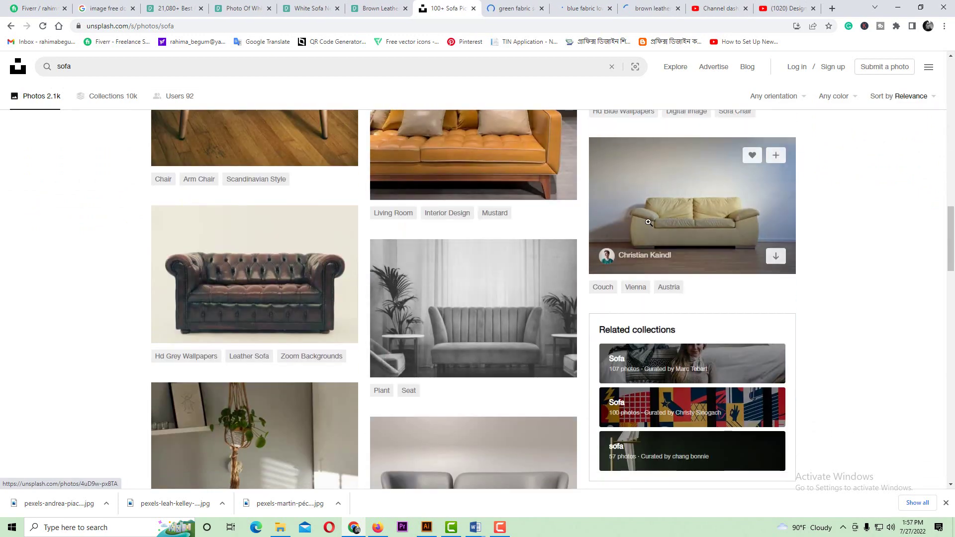
pyautogui.rightClick(658, 223)
pyautogui.click(672, 230)
# - Check the remaining Unsplash results, download the green fabric sofa photo for free and close its tab
pyautogui.scroll(-3, 491, 255)
pyautogui.scroll(-10, 488, 251)
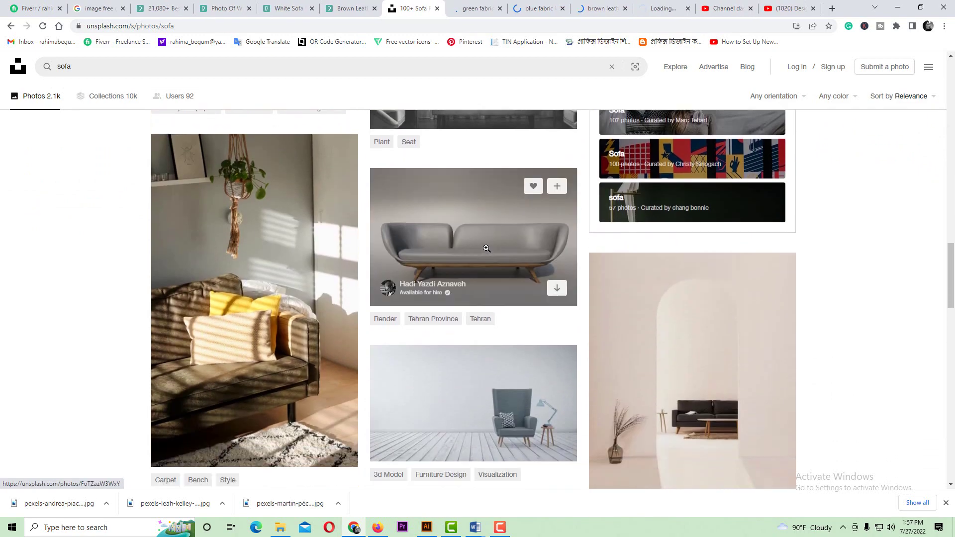
pyautogui.scroll(-2, 486, 248)
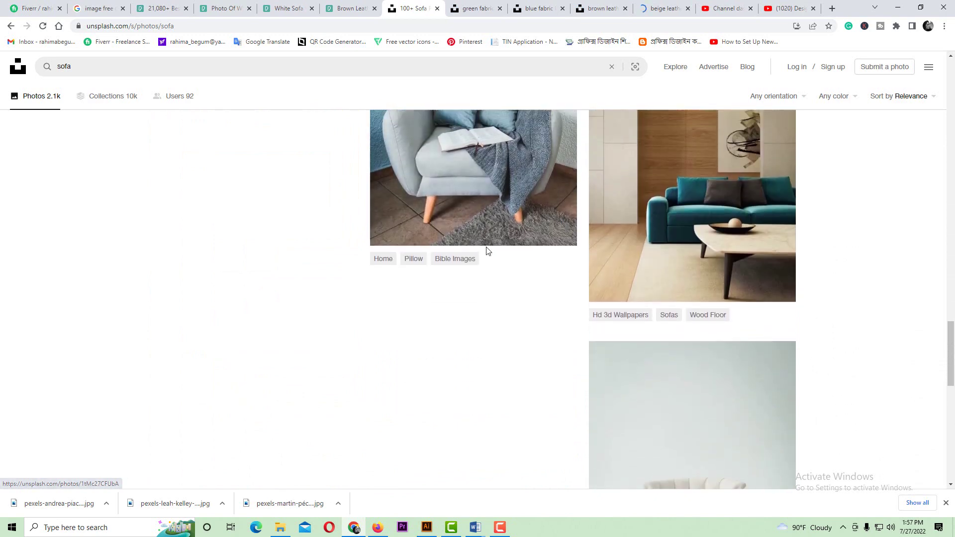
pyautogui.scroll(4, 486, 249)
pyautogui.click(477, 8)
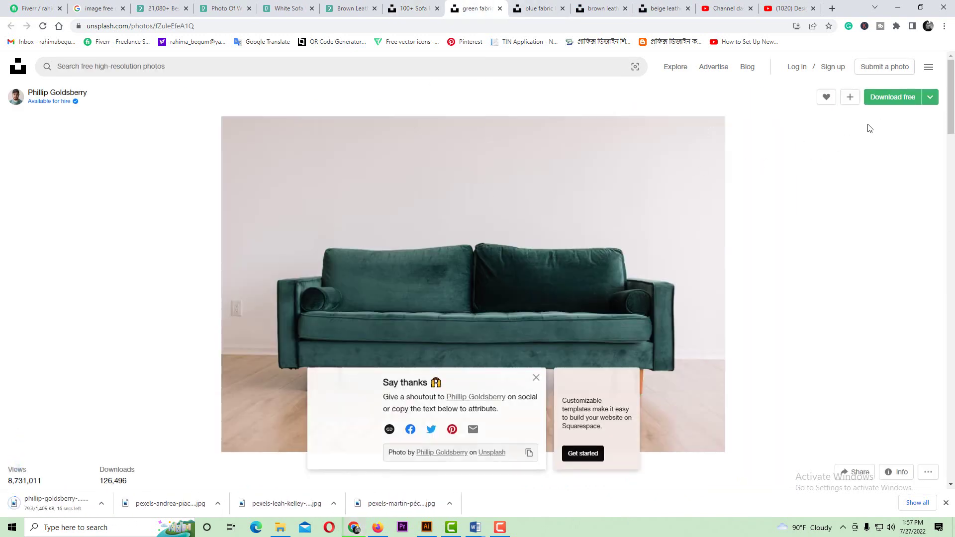
pyautogui.click(500, 9)
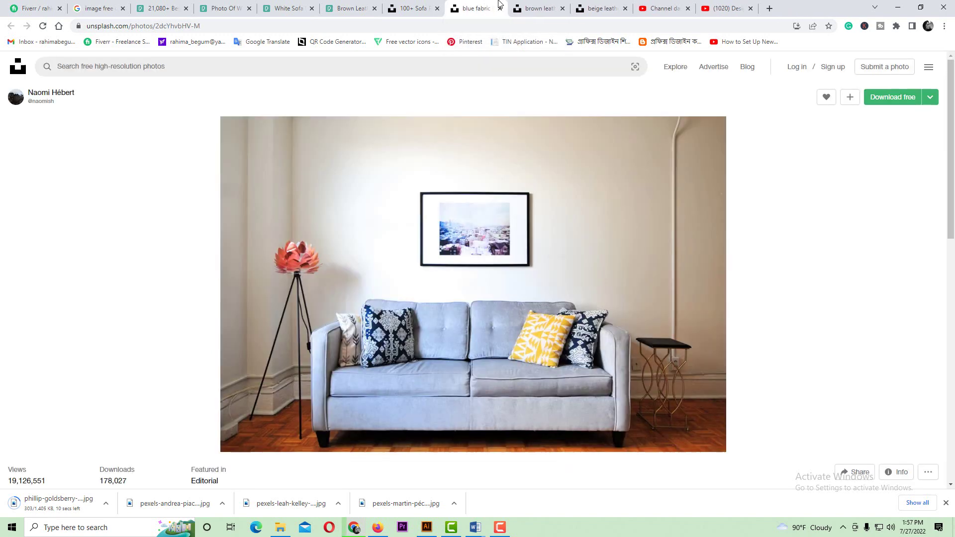
# - Download the blue fabric sofa photo, look through its related photos and close its tab
pyautogui.scroll(-10, 592, 159)
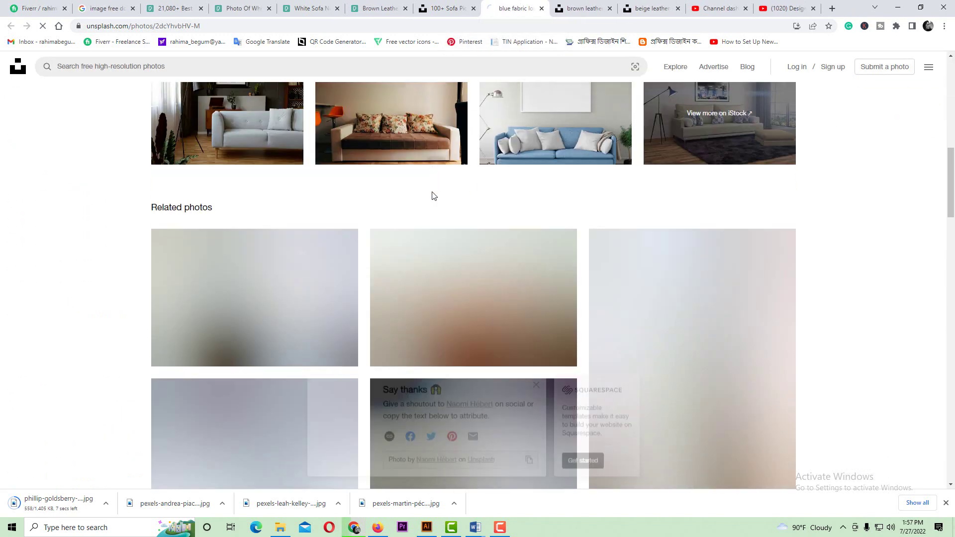
pyautogui.scroll(4, 60, 241)
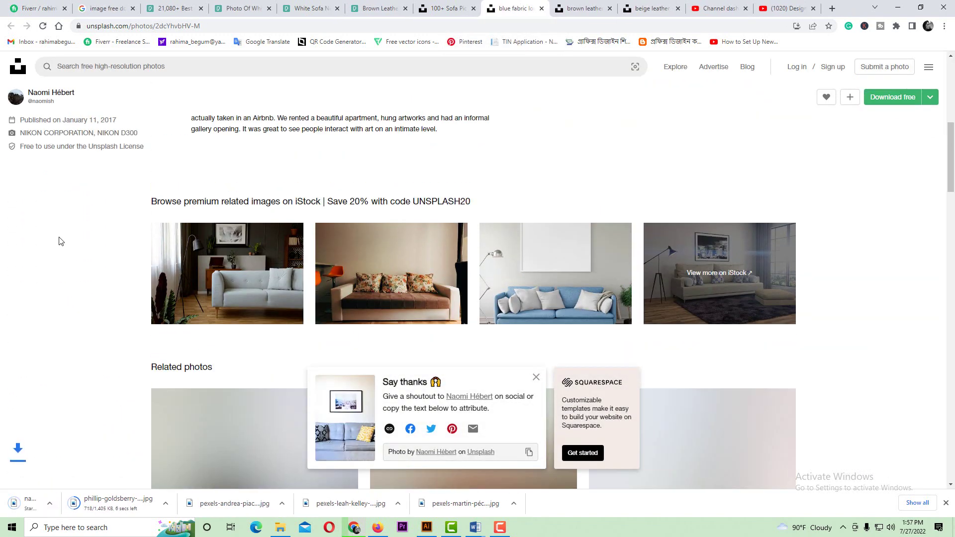
pyautogui.scroll(-7, 58, 241)
pyautogui.scroll(3, 58, 238)
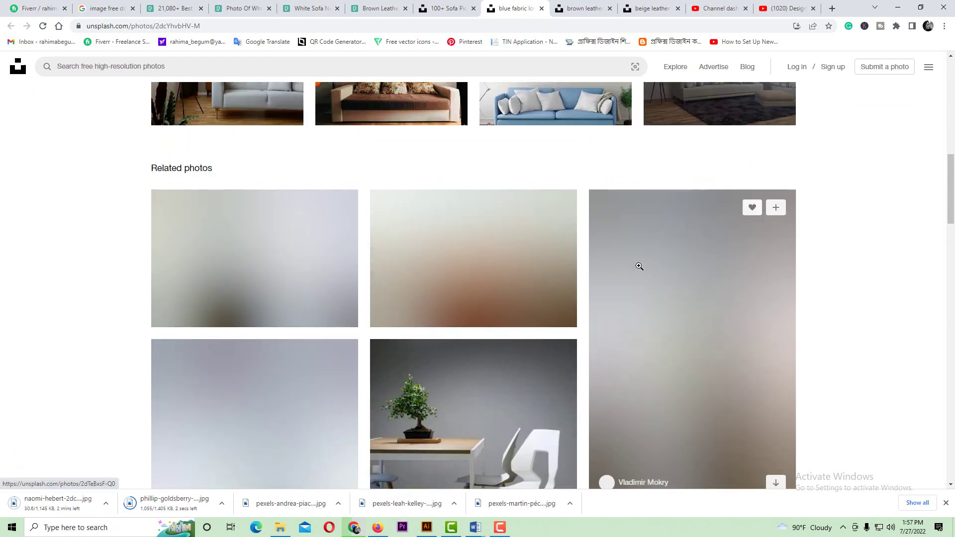
pyautogui.scroll(-5, 451, 255)
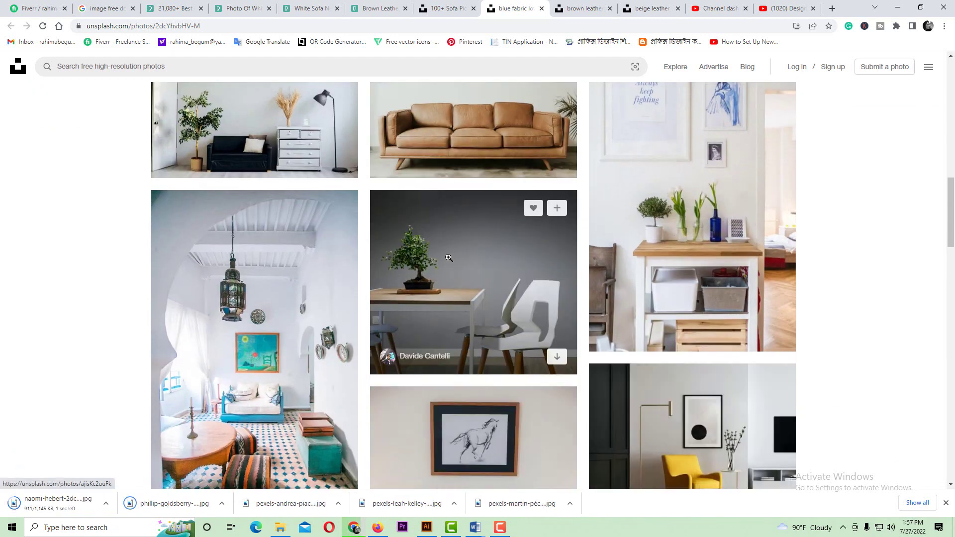
pyautogui.scroll(-15, 450, 255)
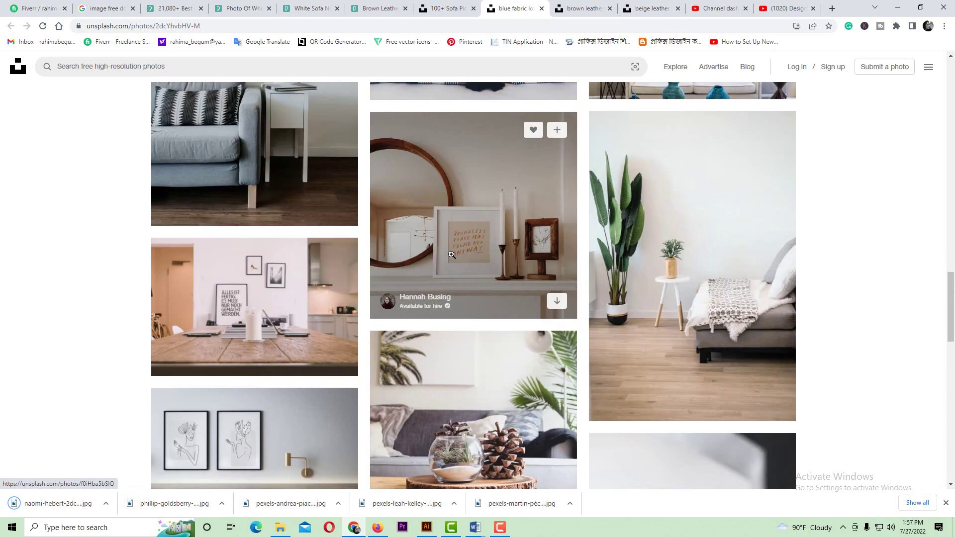
pyautogui.scroll(-14, 451, 255)
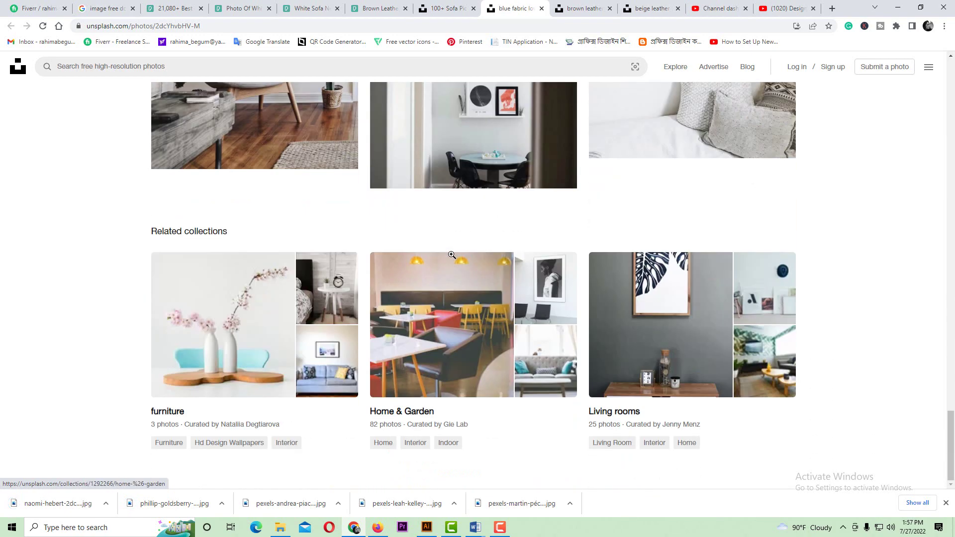
pyautogui.click(541, 8)
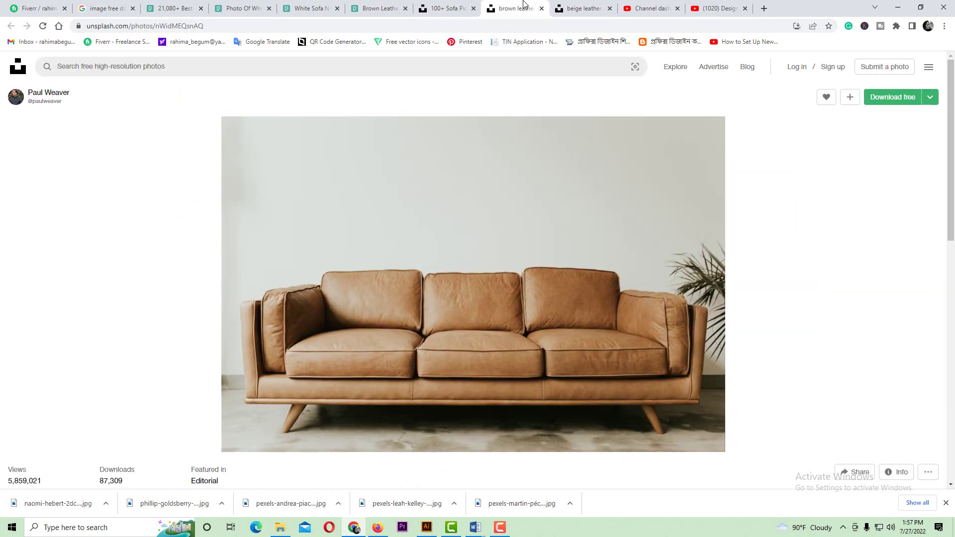
# - Download the brown leather sofa photo, check the photos related to it and close its tab
pyautogui.click(893, 97)
pyautogui.scroll(-10, 531, 217)
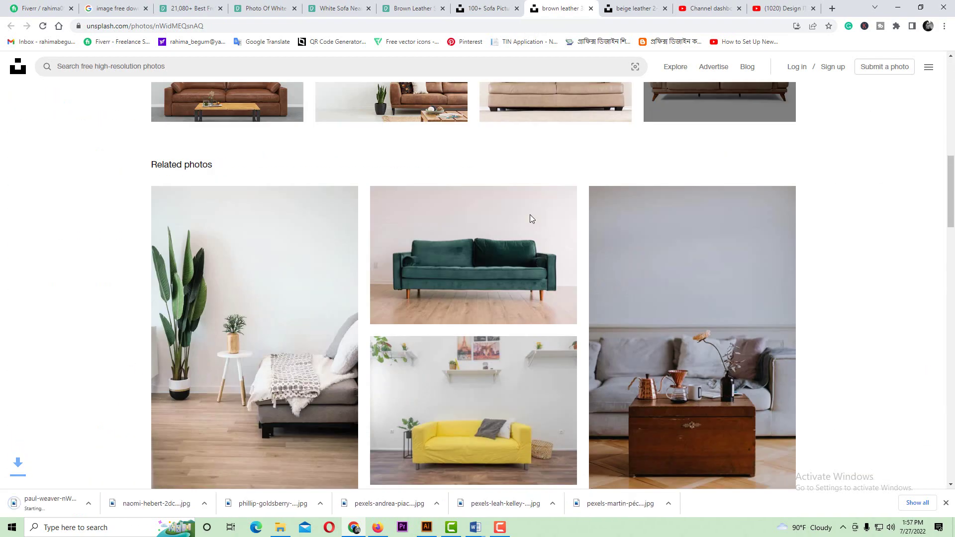
pyautogui.scroll(-10, 529, 214)
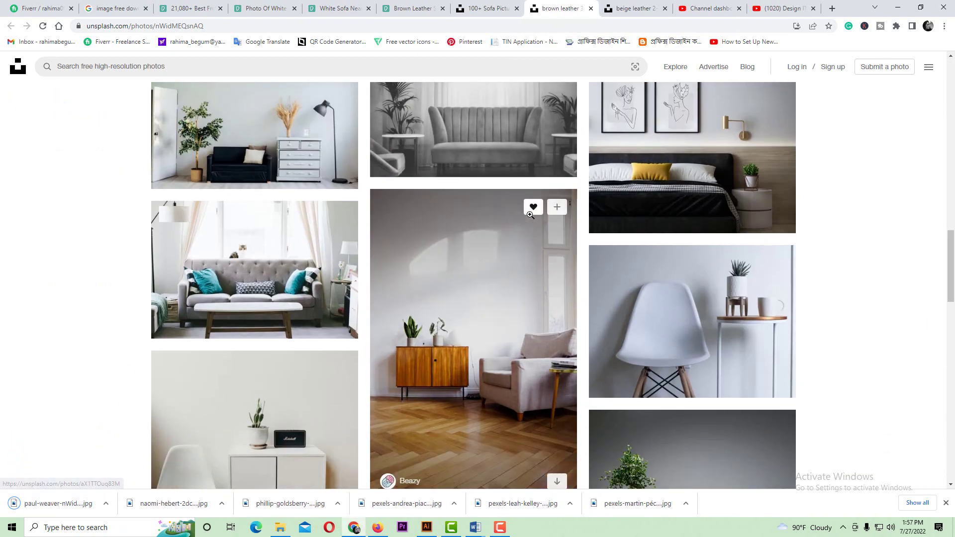
pyautogui.scroll(-10, 530, 218)
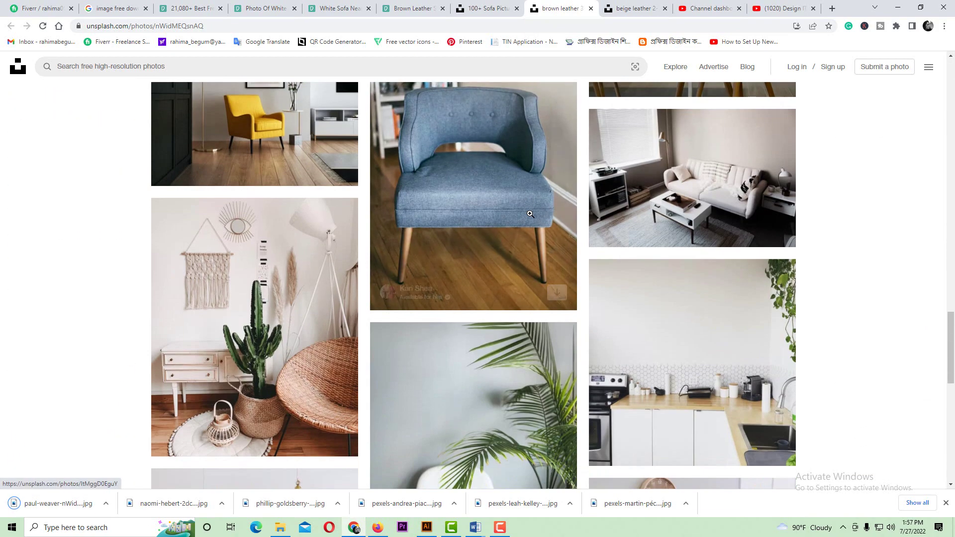
pyautogui.scroll(-15, 530, 214)
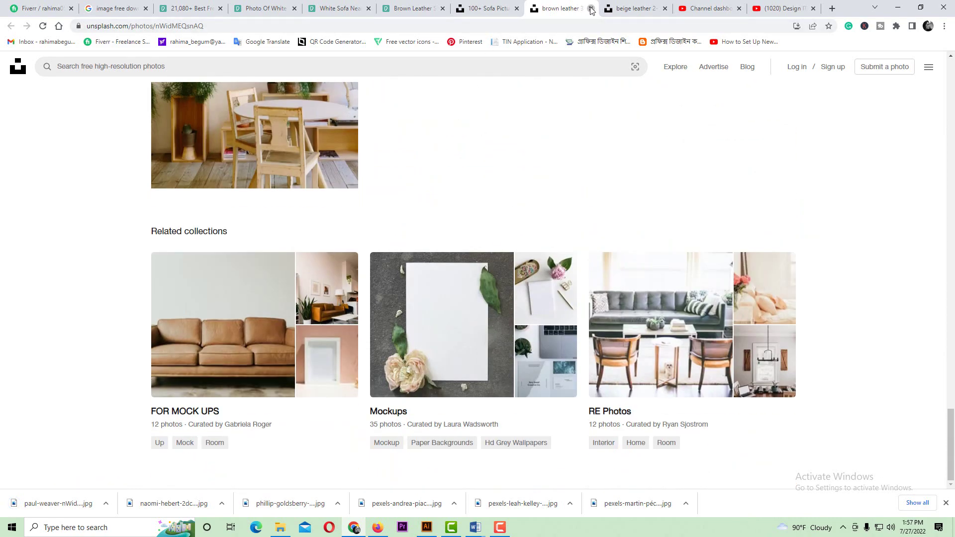
pyautogui.click(590, 9)
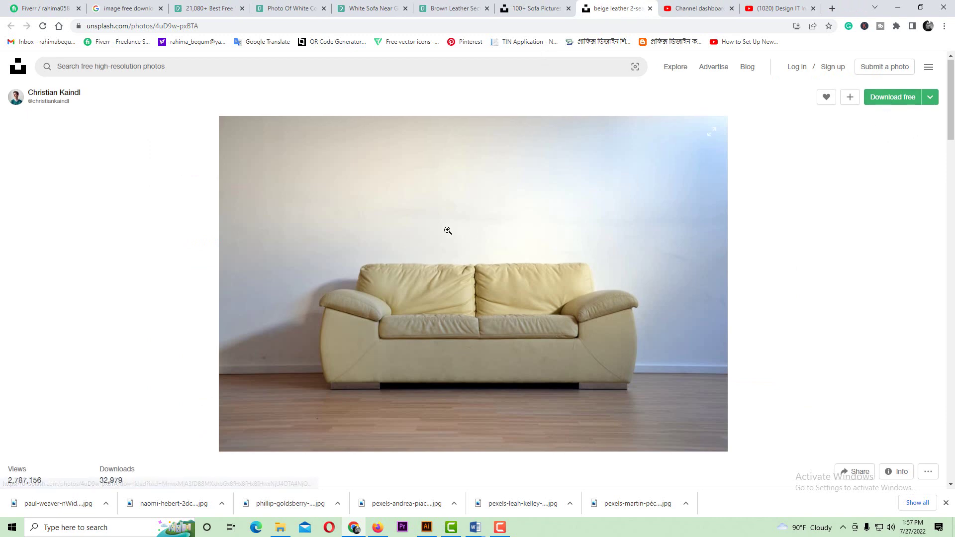
# - Download the beige leather sofa photo and open the related yellow sofa photo in a new tab
pyautogui.scroll(-15, 447, 230)
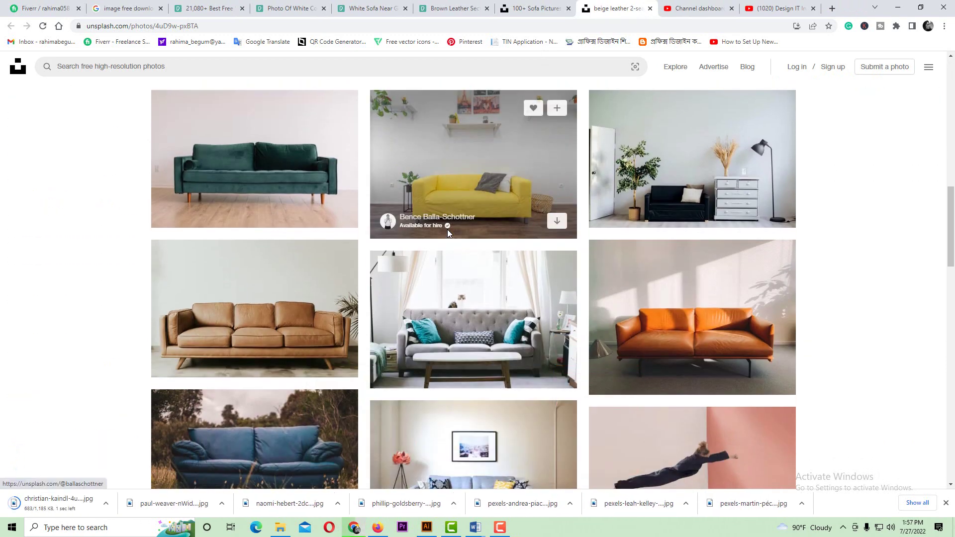
pyautogui.rightClick(463, 187)
pyautogui.click(480, 198)
# - Look through the other photos related to the beige sofa and switch to the yellow sofa's page
pyautogui.scroll(-2, 481, 203)
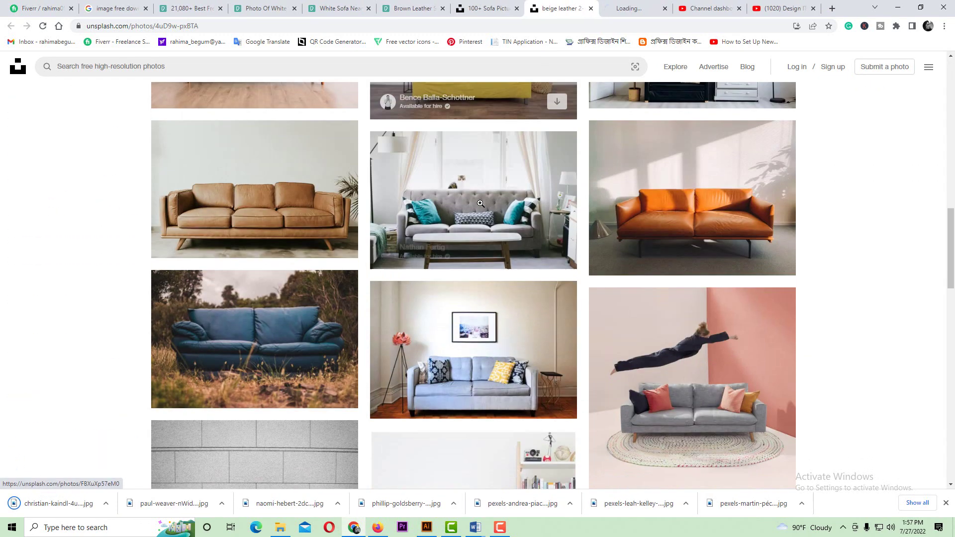
pyautogui.scroll(-1, 480, 203)
pyautogui.scroll(-3, 481, 203)
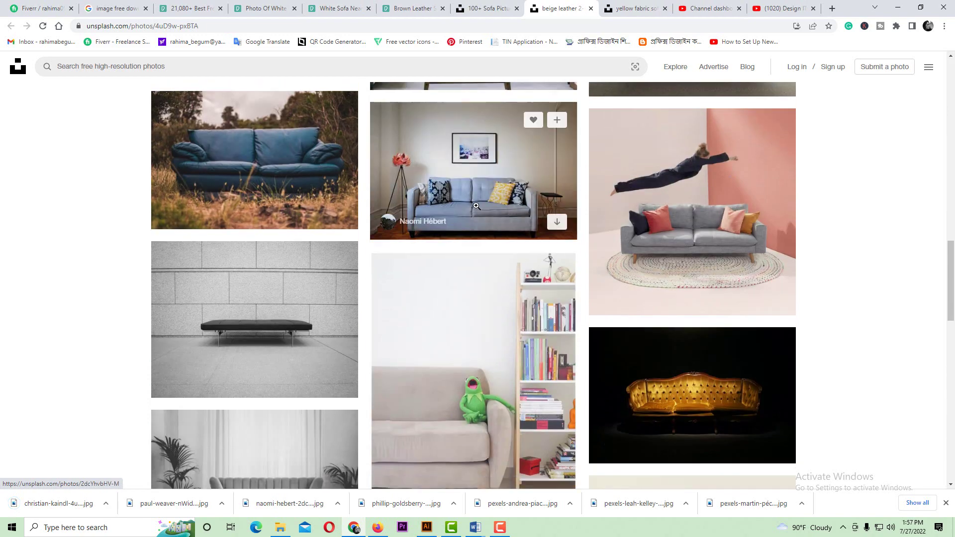
pyautogui.scroll(-4, 472, 209)
pyautogui.scroll(-3, 471, 210)
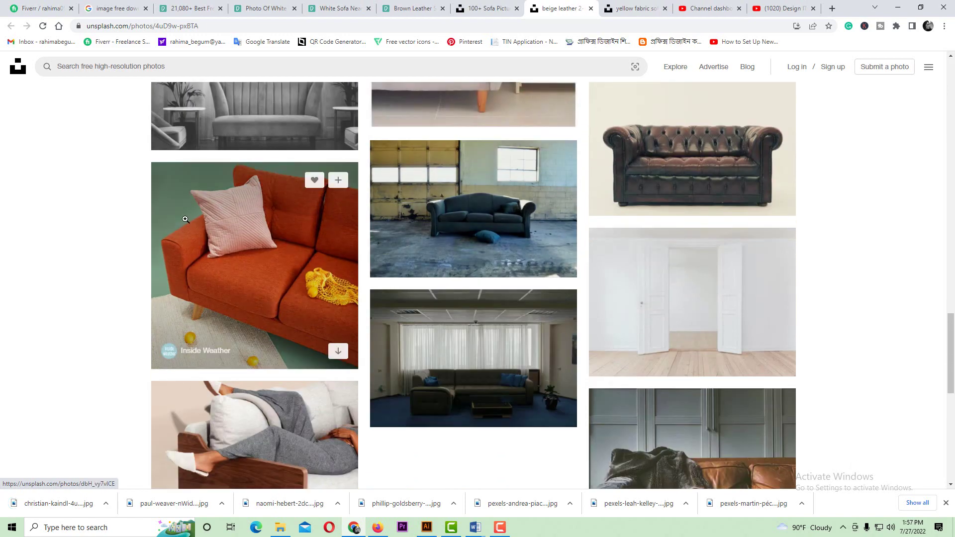
pyautogui.scroll(-1, 458, 221)
pyautogui.scroll(-7, 459, 222)
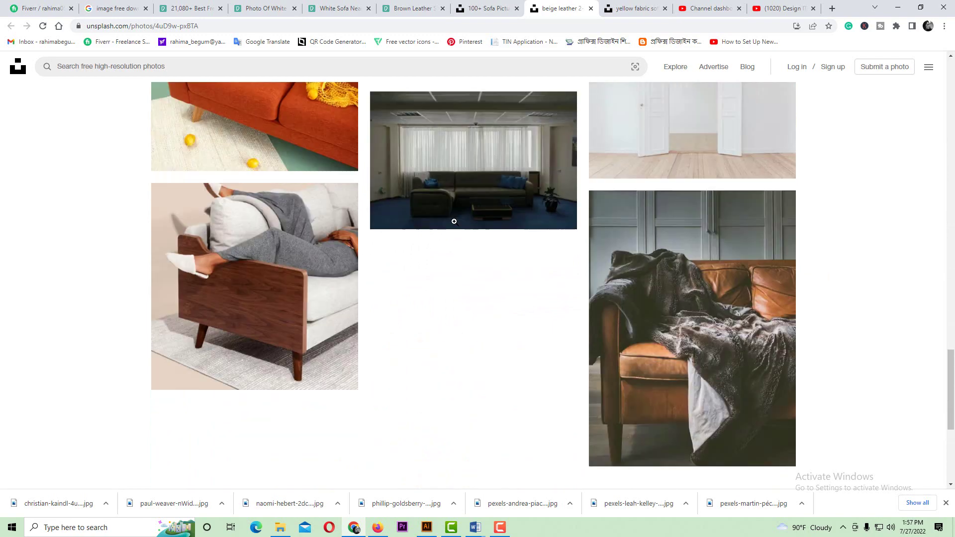
pyautogui.hotkey('ctrl', 'Tab')
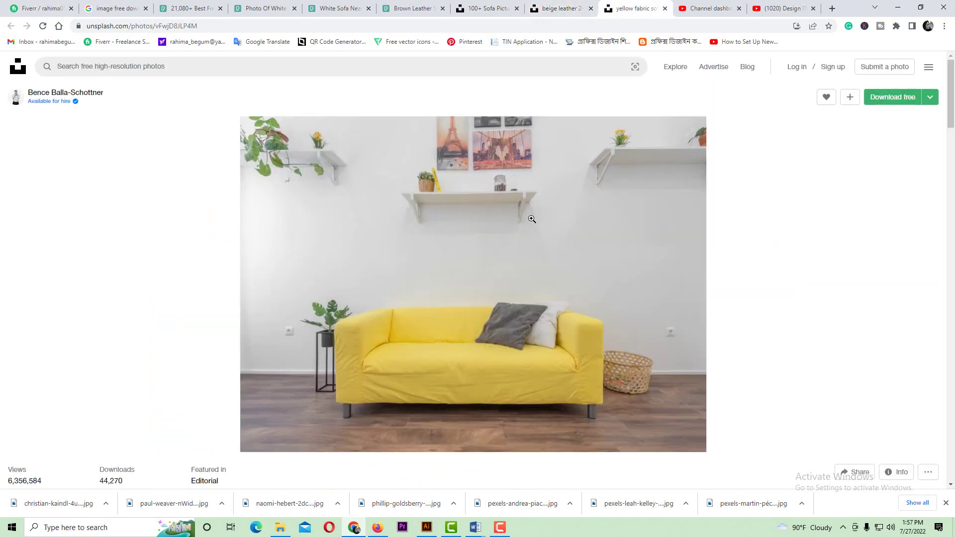
# - Look through the photos and collections related to the yellow sofa for further usable furniture pictures
pyautogui.scroll(-15, 415, 264)
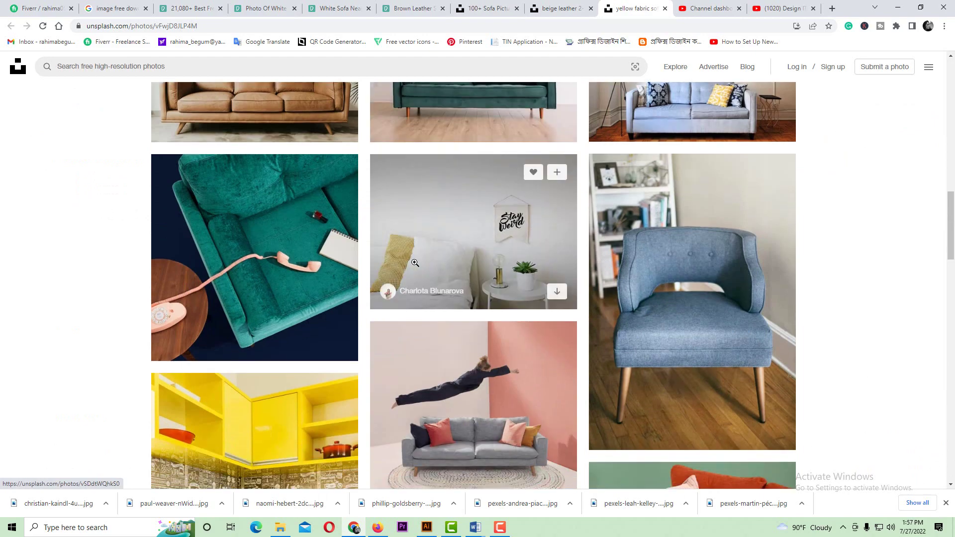
pyautogui.scroll(2, 414, 263)
pyautogui.scroll(-15, 415, 262)
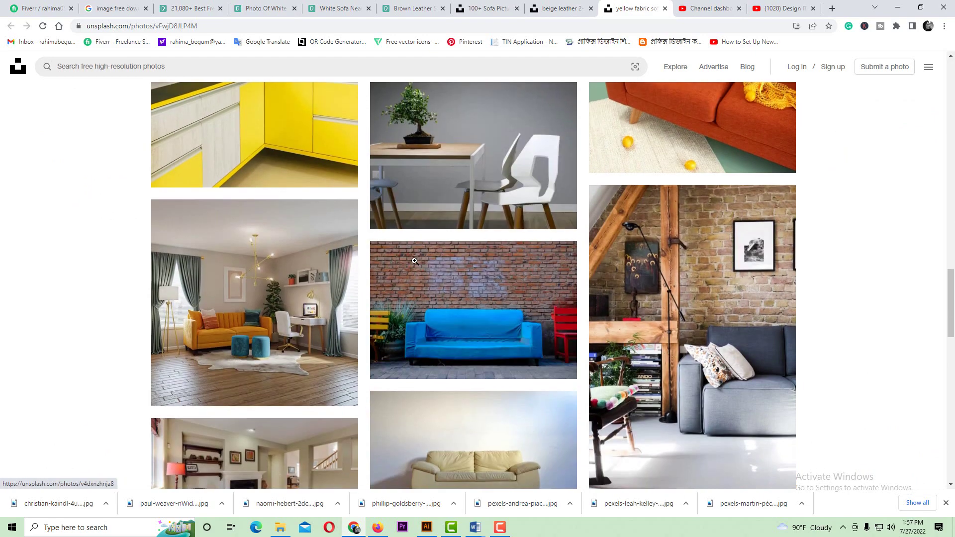
pyautogui.scroll(5, 386, 316)
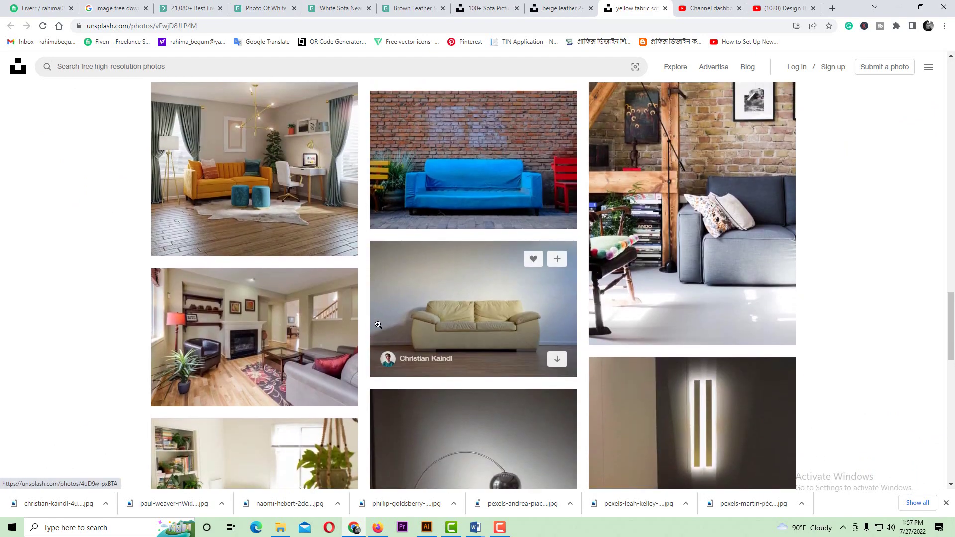
pyautogui.scroll(2, 399, 316)
pyautogui.scroll(-14, 408, 310)
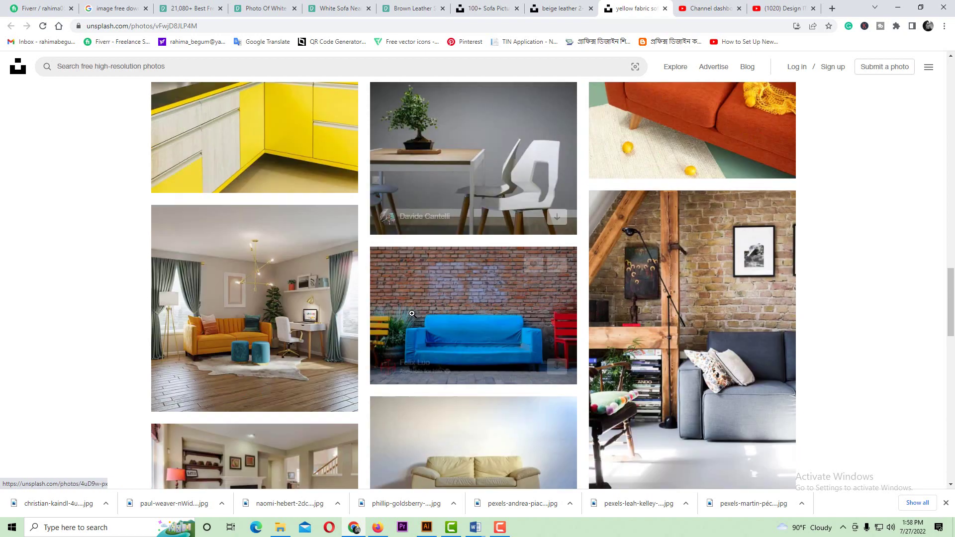
pyautogui.scroll(-4, 416, 307)
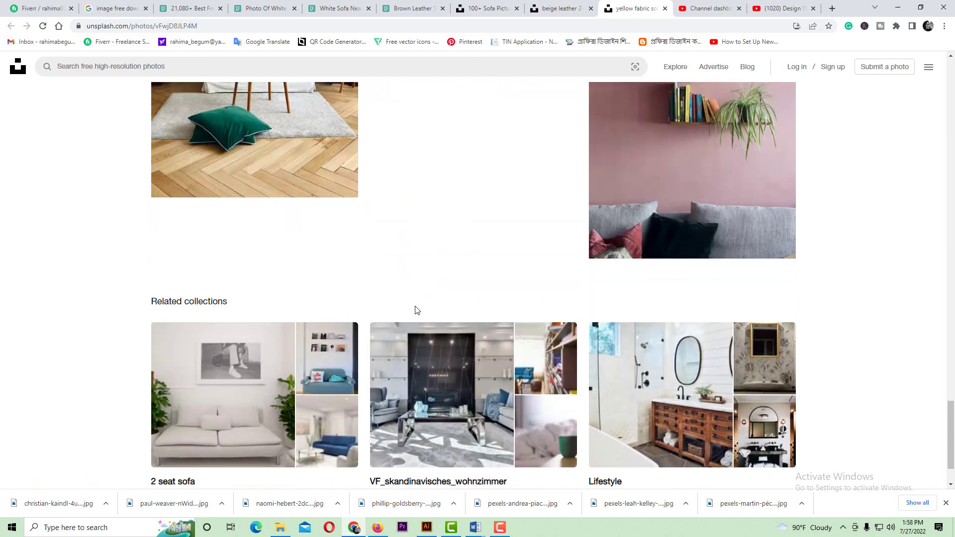
pyautogui.scroll(-2, 417, 310)
pyautogui.scroll(18, 417, 310)
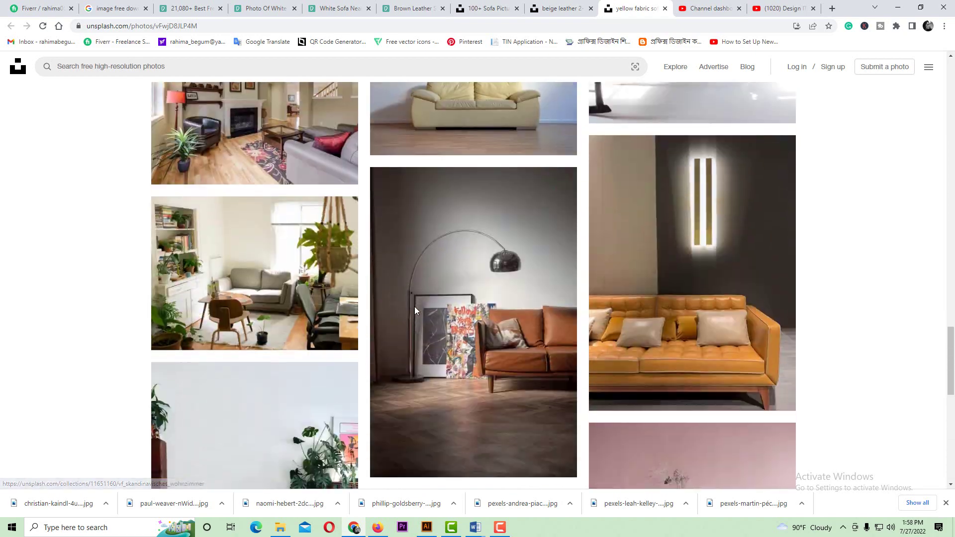
pyautogui.scroll(5, 414, 307)
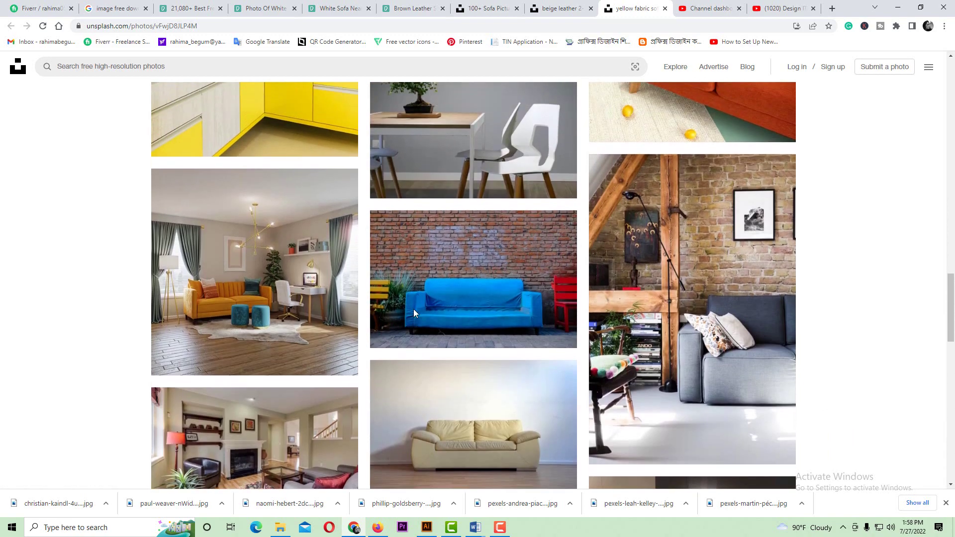
pyautogui.scroll(8, 413, 309)
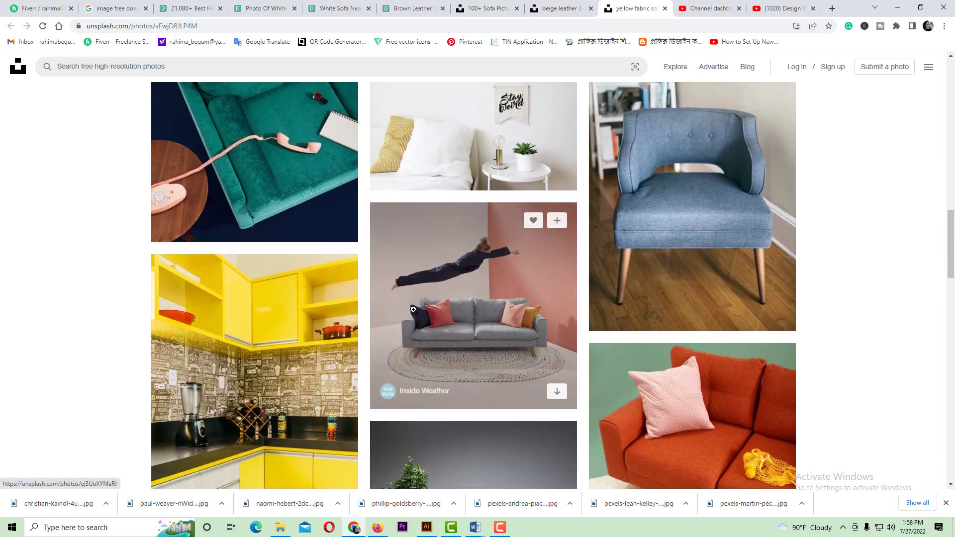
pyautogui.scroll(4, 413, 310)
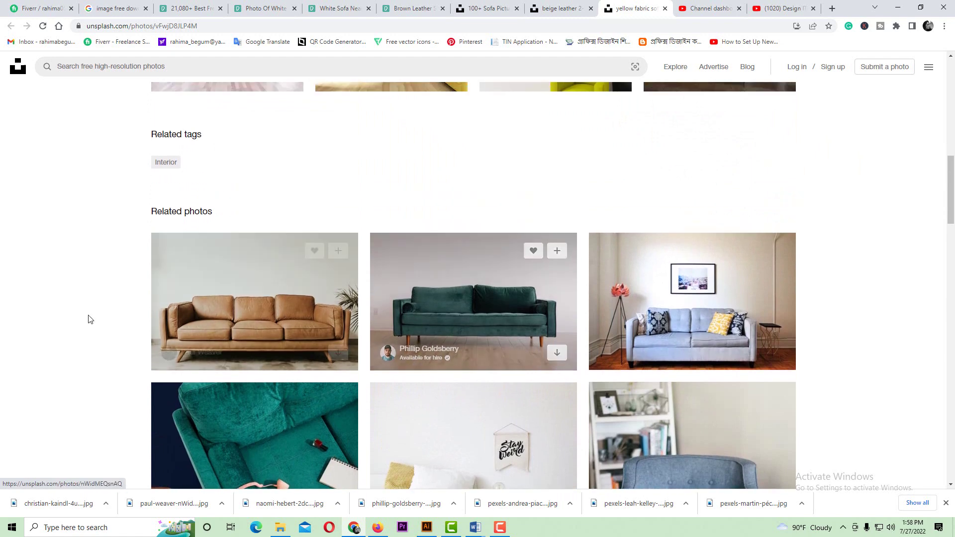
# - Select the seven newly downloaded sofa photos in the Downloads folder, check their combined properties and cut them
pyautogui.click(917, 503)
pyautogui.click(392, 160)
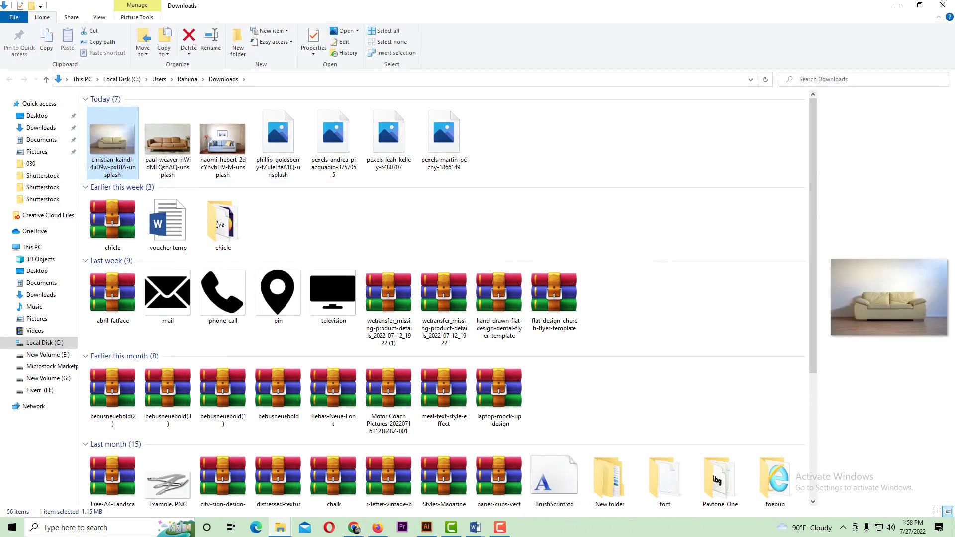
pyautogui.moveTo(514, 141); pyautogui.dragTo(125, 146)
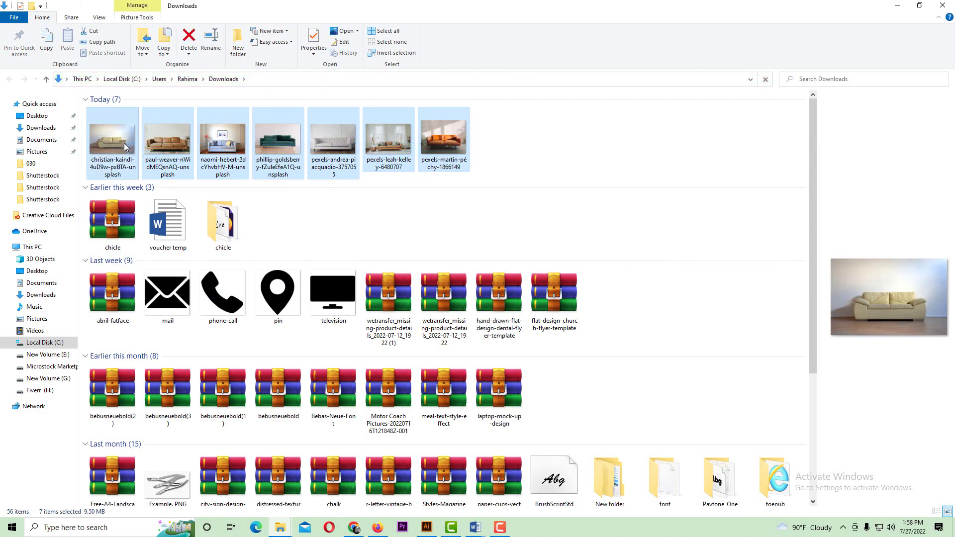
pyautogui.rightClick(124, 146)
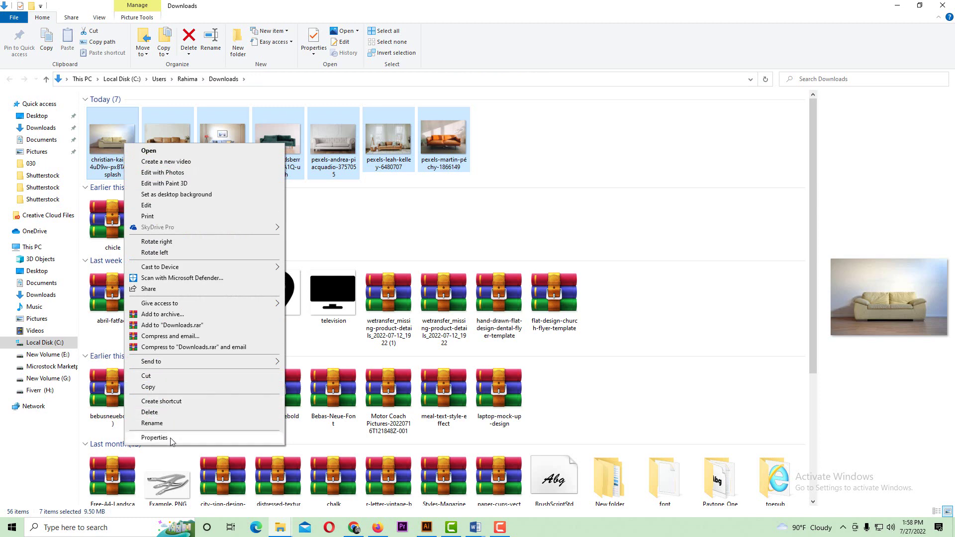
pyautogui.click(154, 438)
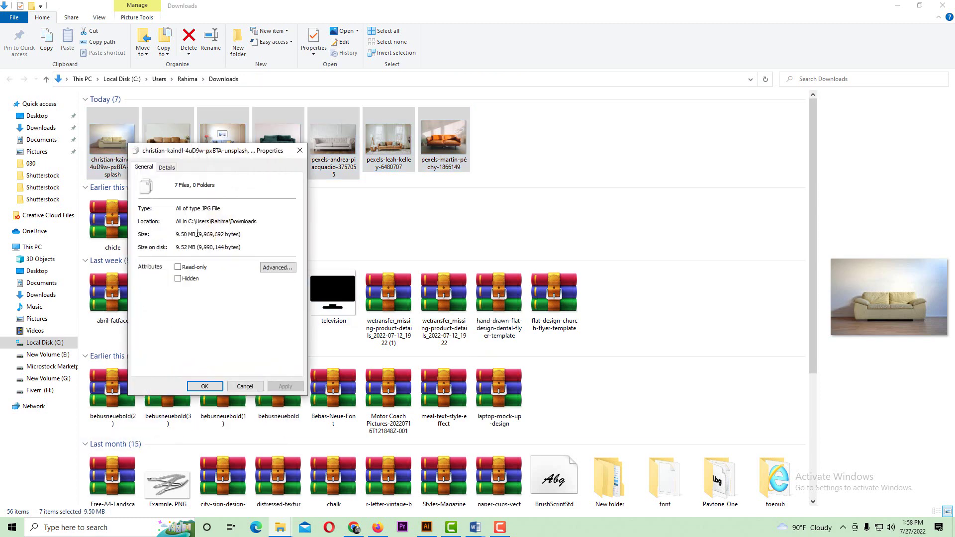
pyautogui.click(299, 150)
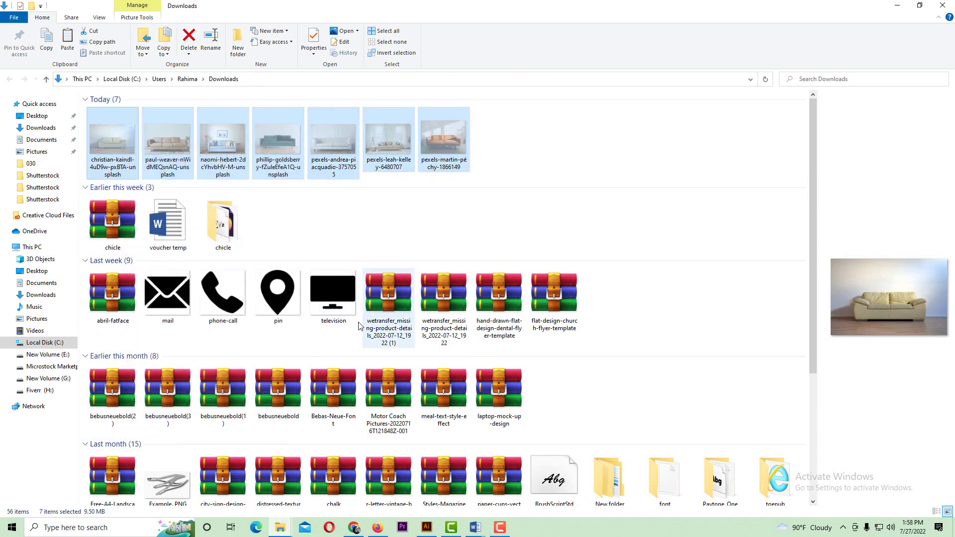
# - Create a folder named Sofa inside Youtube\Catalog Design on the Microstock Marketplace (F:) drive
pyautogui.click(49, 366)
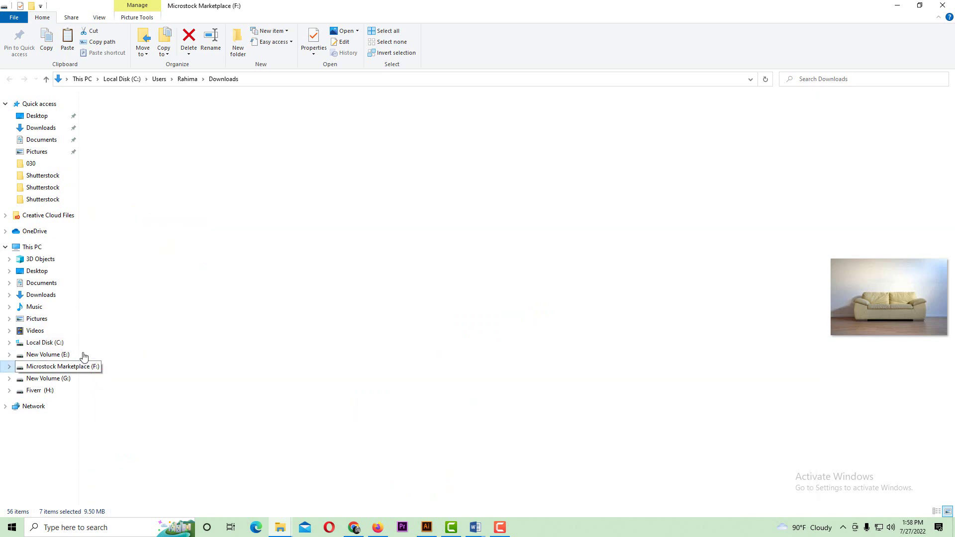
pyautogui.doubleClick(611, 213)
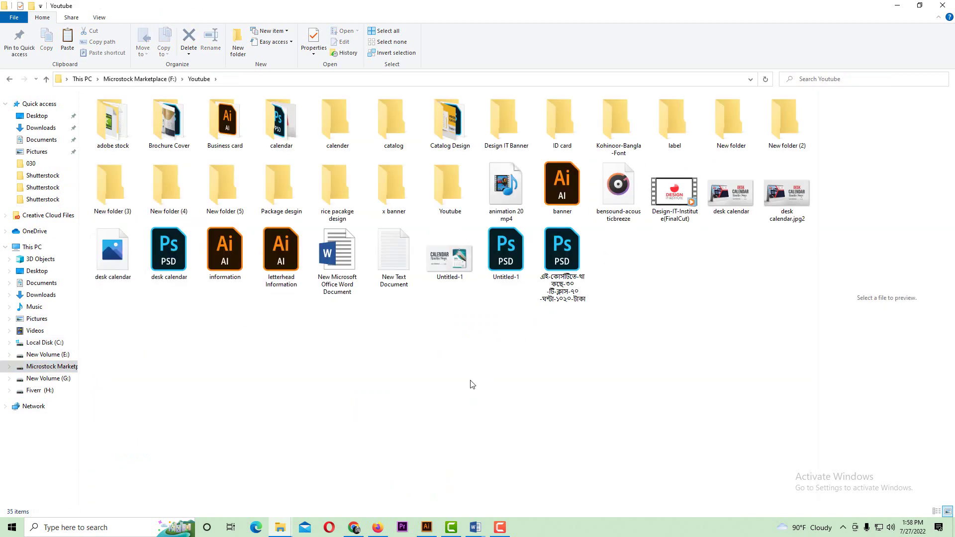
pyautogui.doubleClick(446, 142)
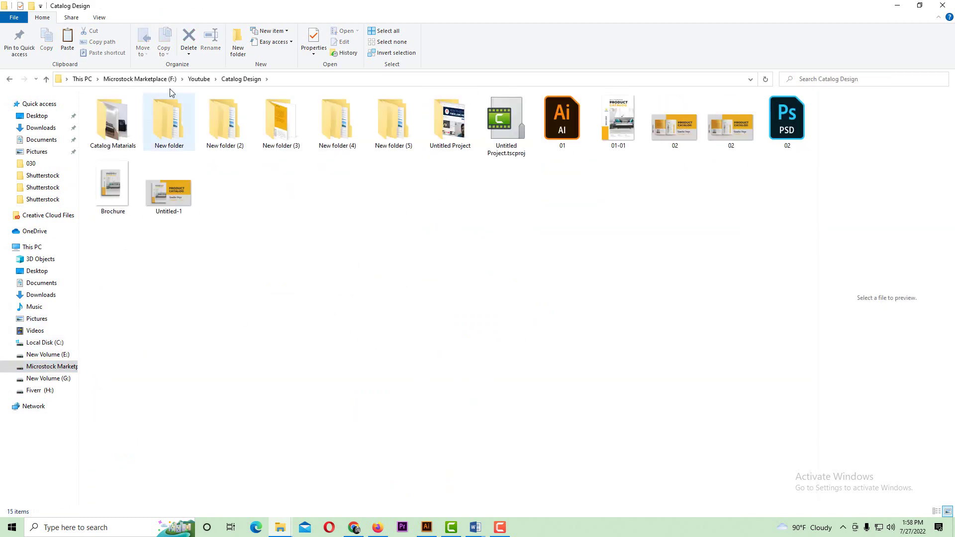
pyautogui.click(238, 42)
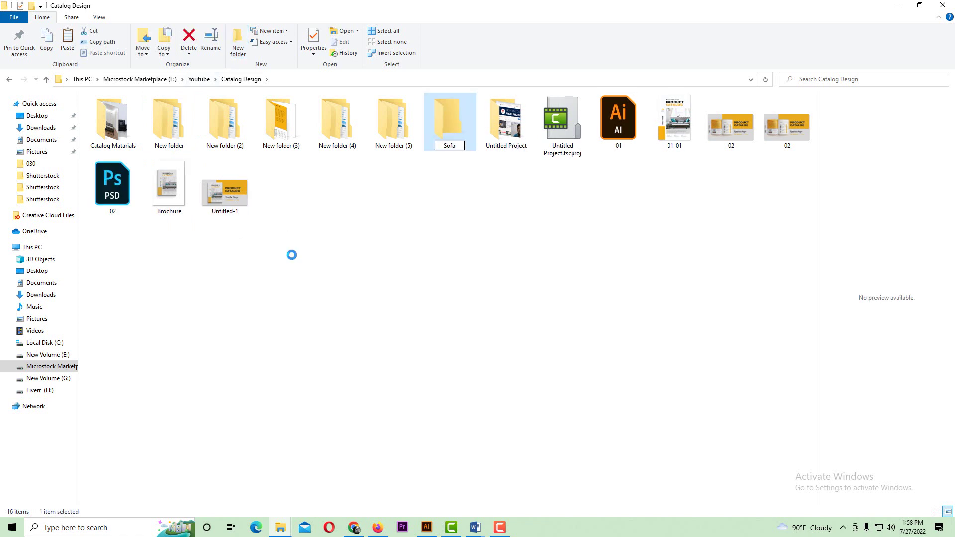
# - Paste the seven cut photos into the Sofa folder and display them as large icons
pyautogui.doubleClick(430, 135)
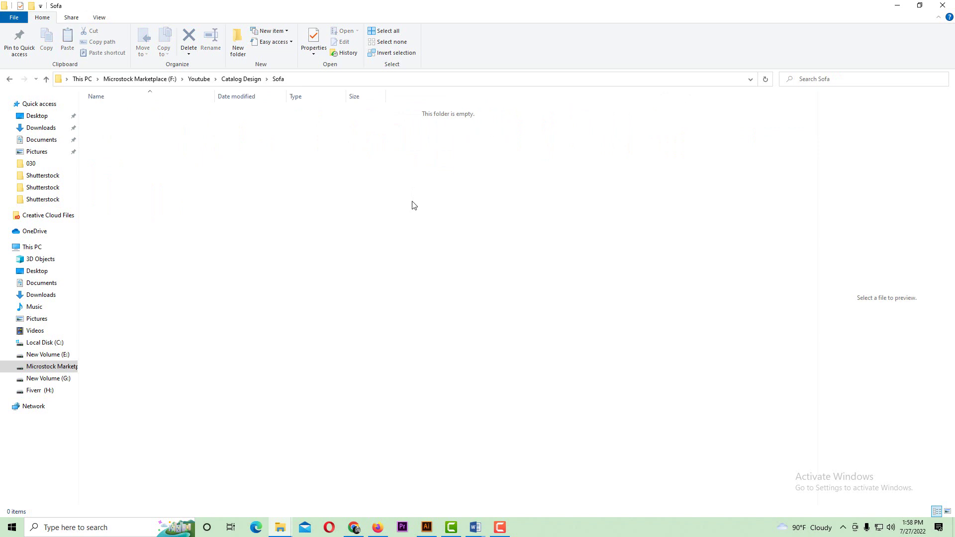
pyautogui.click(395, 243)
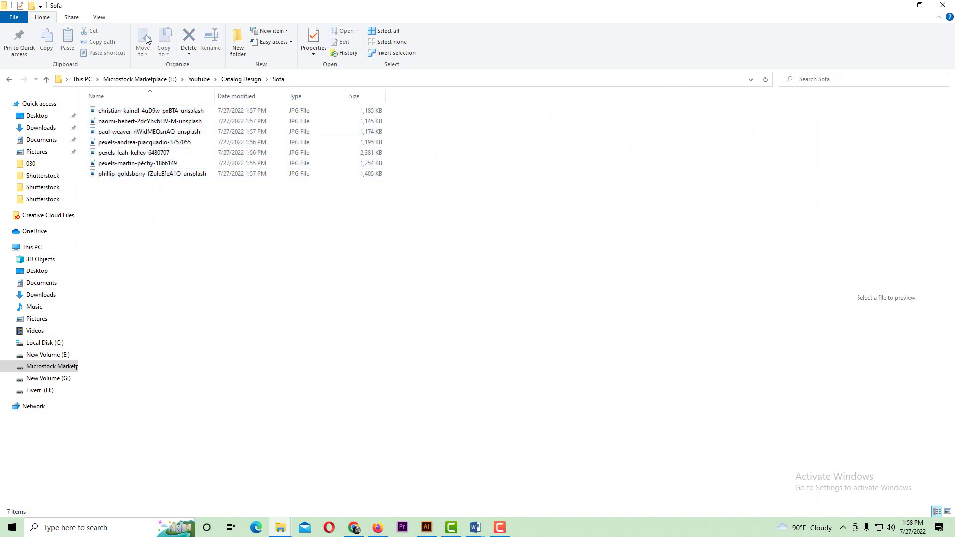
pyautogui.click(101, 17)
pyautogui.click(174, 31)
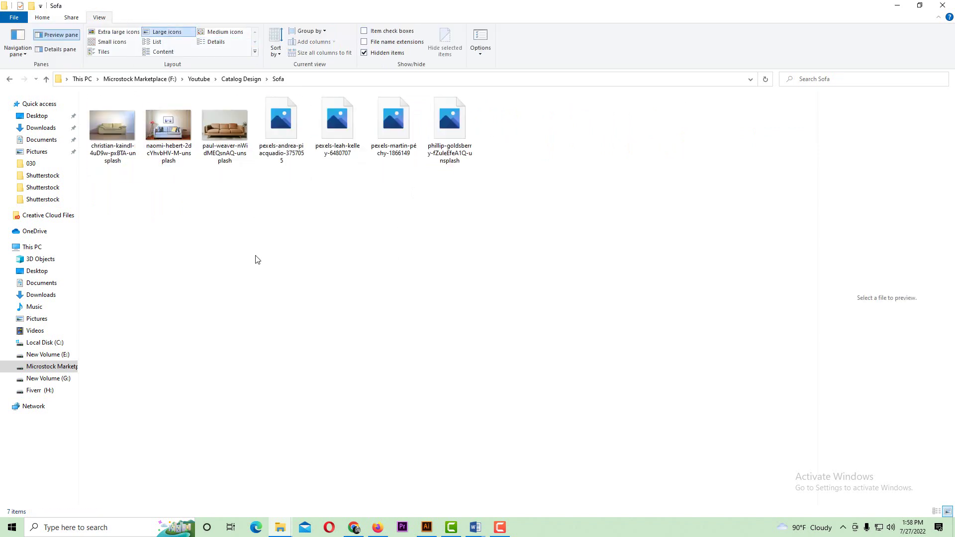
# - Check the file sizes of the beige, light blue and brown leather sofa photos in their properties
pyautogui.rightClick(116, 162)
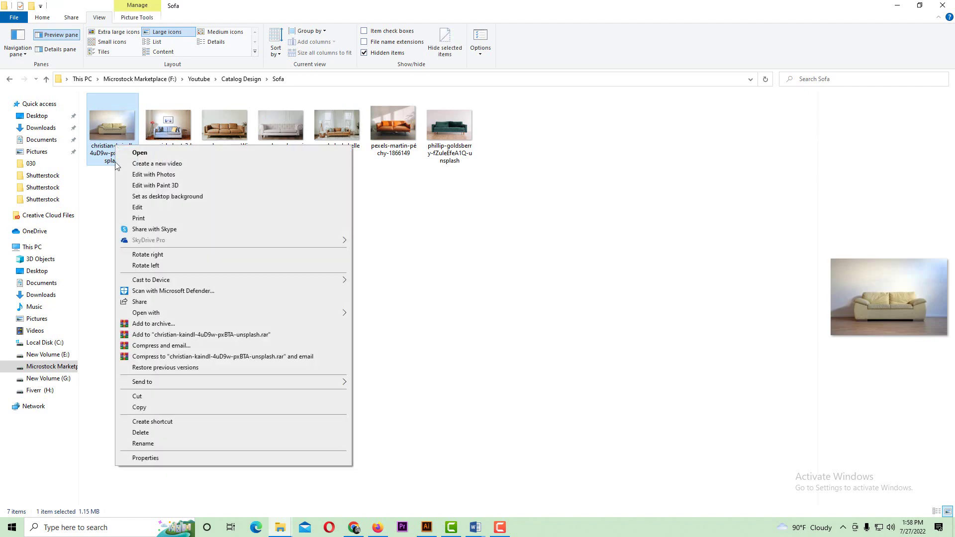
pyautogui.click(149, 458)
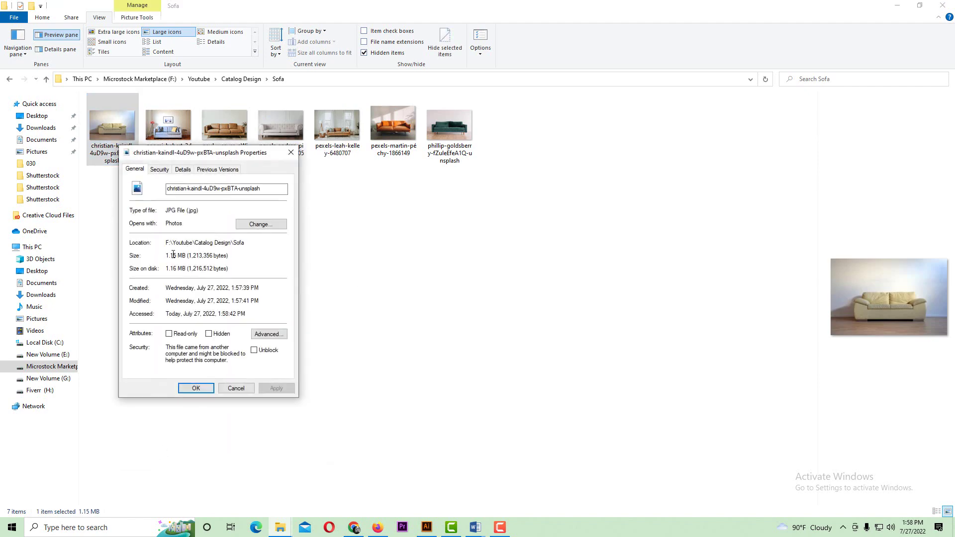
pyautogui.click(290, 156)
pyautogui.rightClick(165, 127)
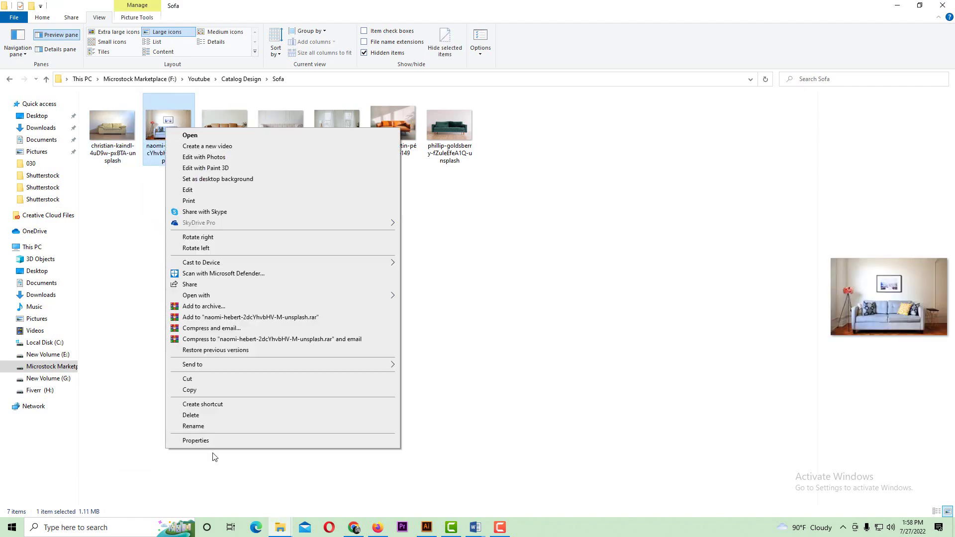
pyautogui.click(215, 441)
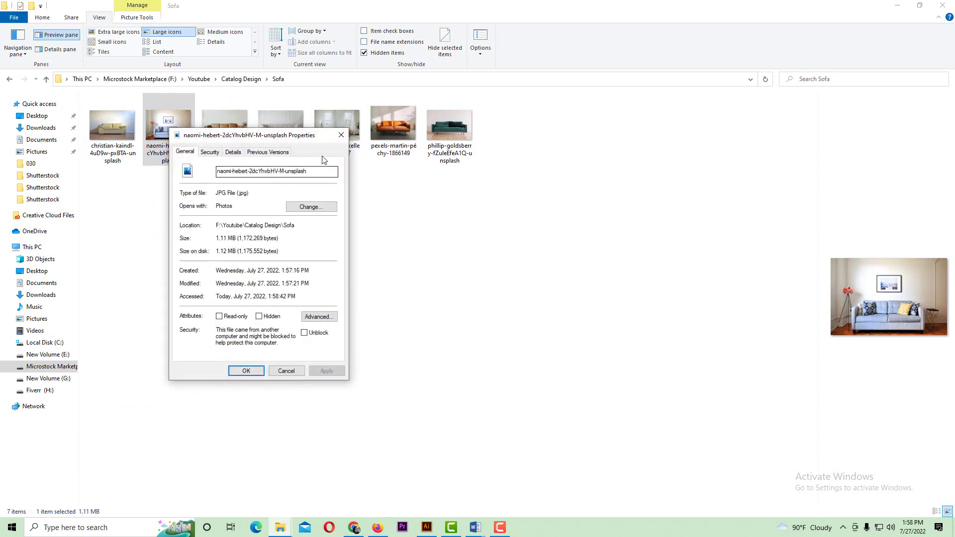
pyautogui.click(341, 135)
pyautogui.click(225, 130)
pyautogui.rightClick(232, 138)
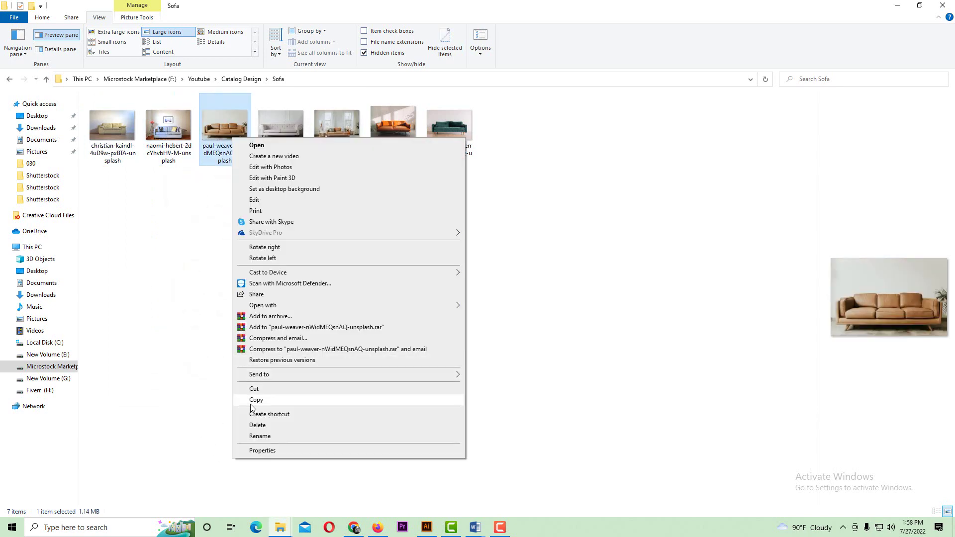
pyautogui.click(262, 450)
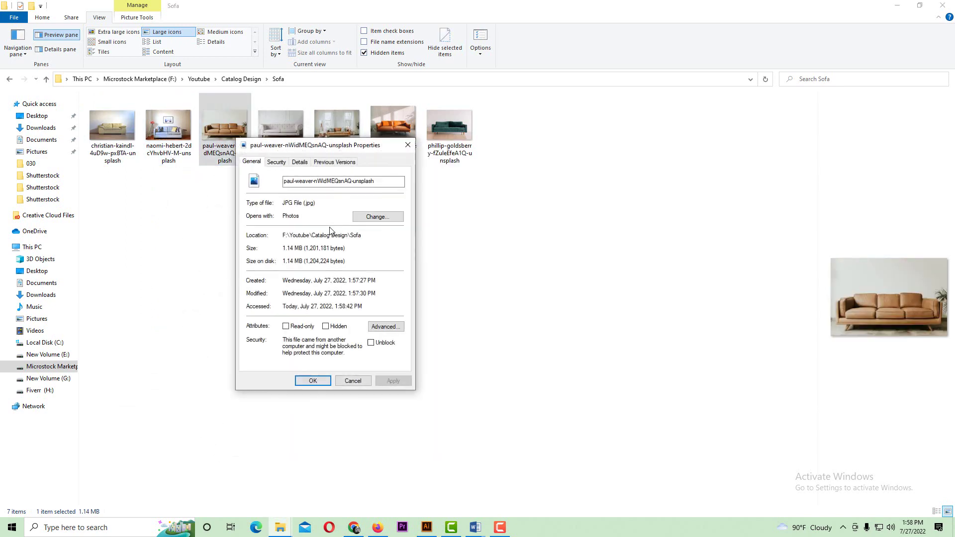
pyautogui.click(408, 145)
# - Check the file properties of the window-side tan sofa, orange sofa and green sofa photos
pyautogui.click(337, 126)
pyautogui.rightClick(332, 129)
pyautogui.click(362, 445)
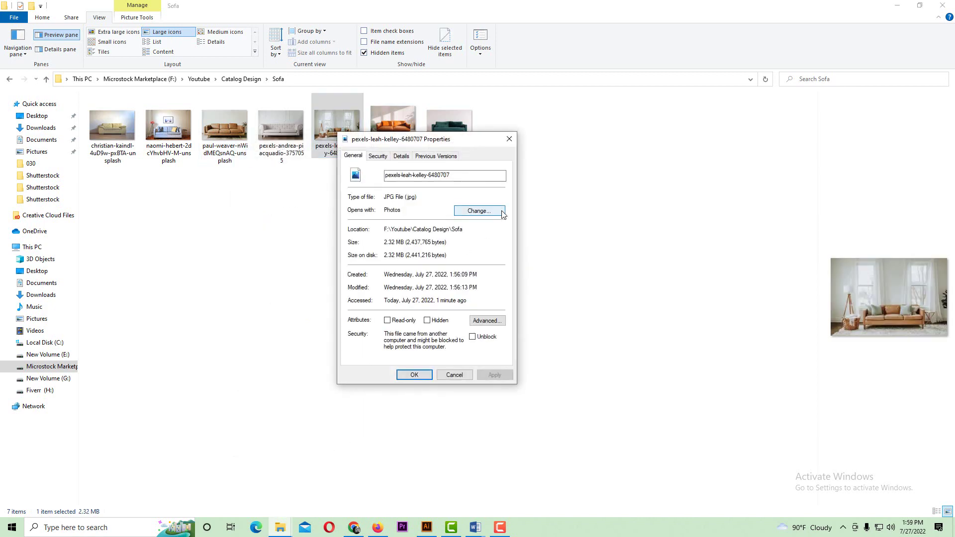
pyautogui.click(509, 139)
pyautogui.click(398, 128)
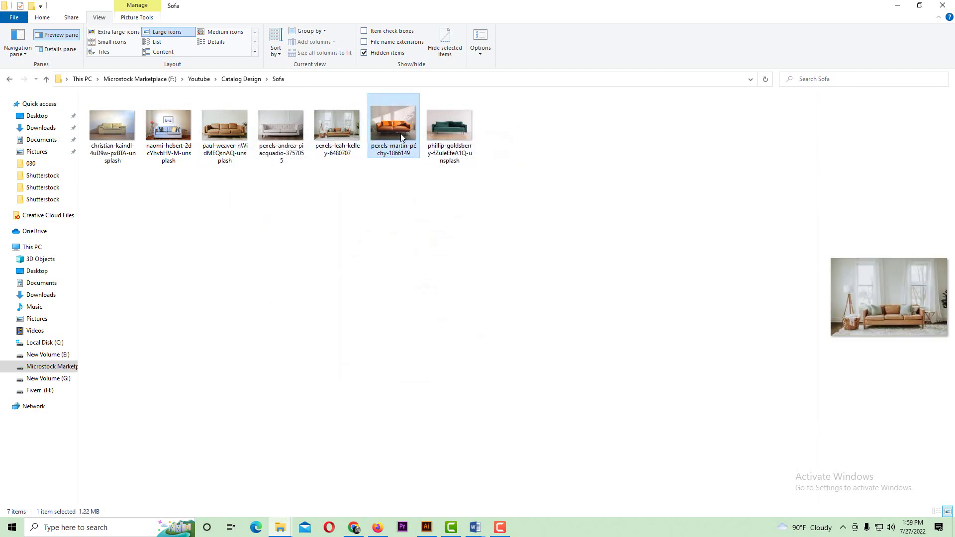
pyautogui.rightClick(400, 134)
pyautogui.click(431, 446)
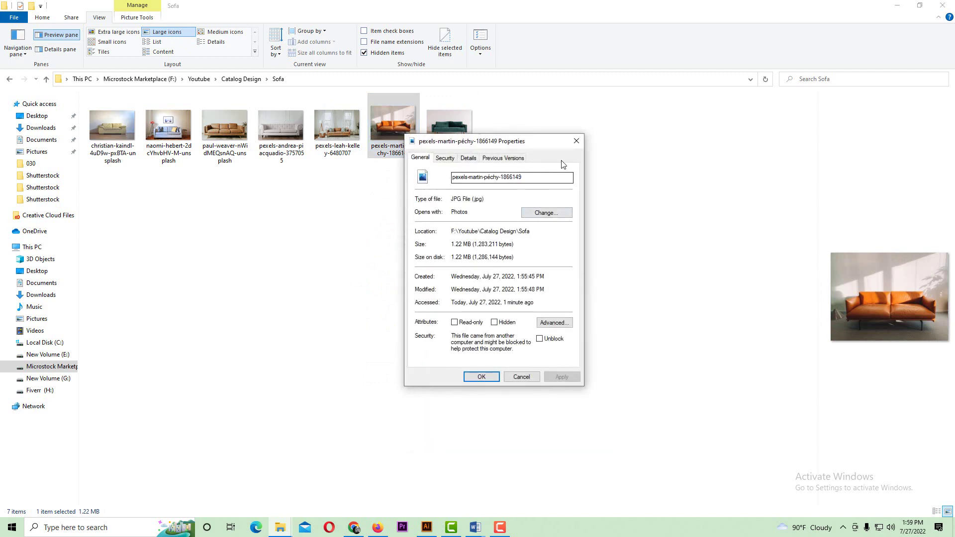
pyautogui.click(576, 141)
pyautogui.click(449, 127)
pyautogui.rightClick(438, 132)
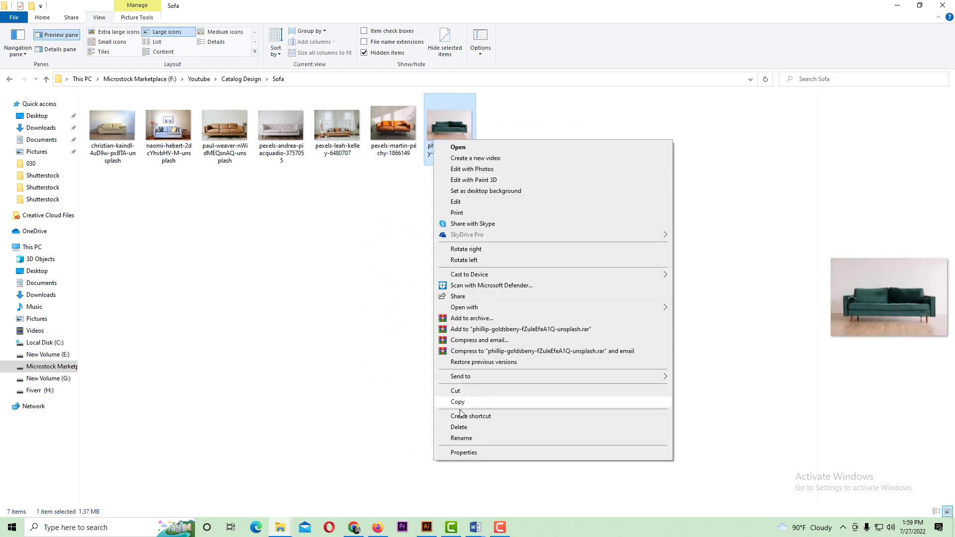
pyautogui.click(460, 449)
pyautogui.click(608, 147)
pyautogui.click(387, 481)
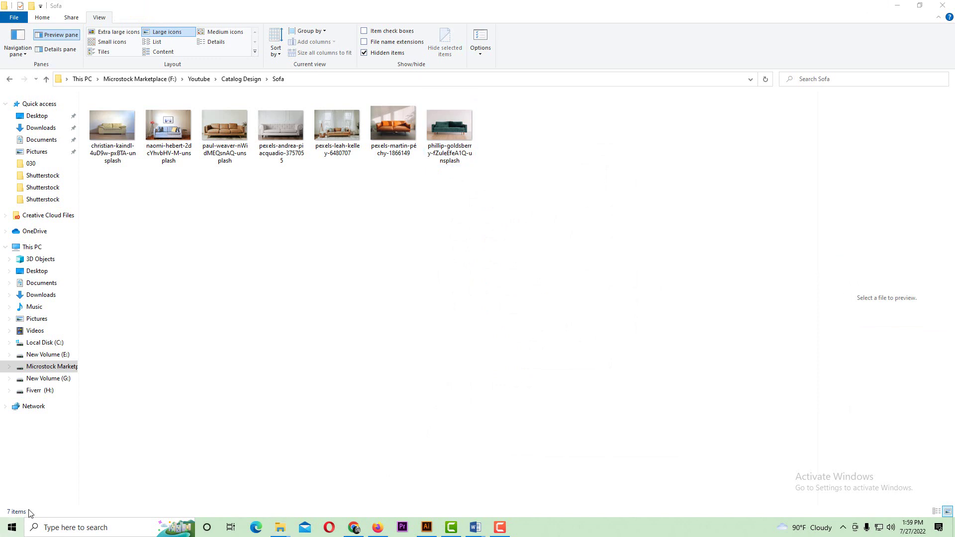
# - Start Adobe Photoshop CC 2018 and open the photos from the Sofa folder in it
pyautogui.press('super')
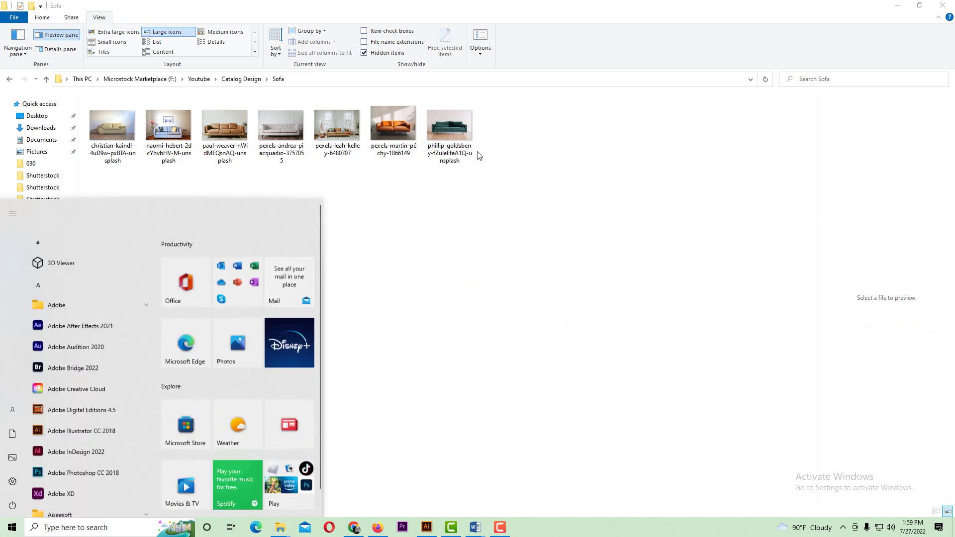
pyautogui.click(436, 299)
pyautogui.click(4, 534)
pyautogui.click(4, 535)
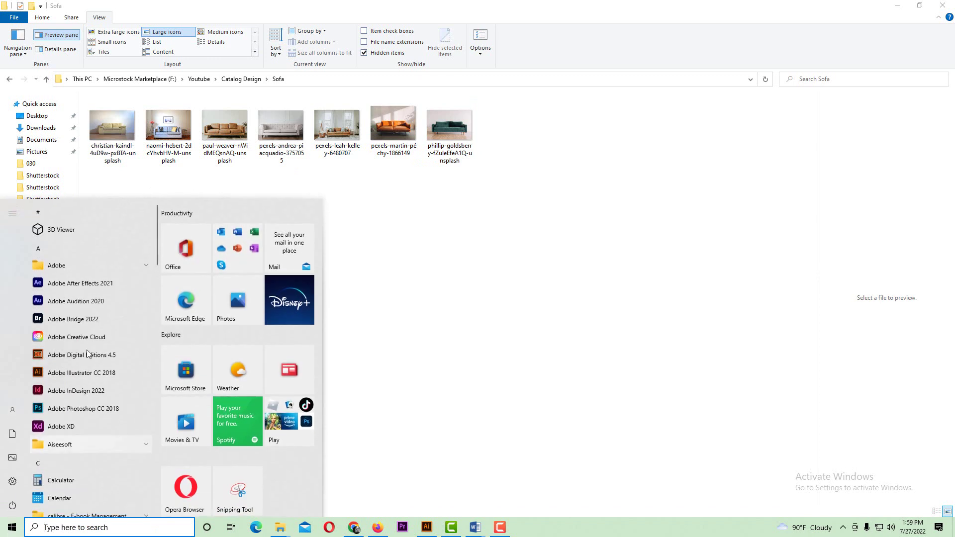
pyautogui.click(427, 309)
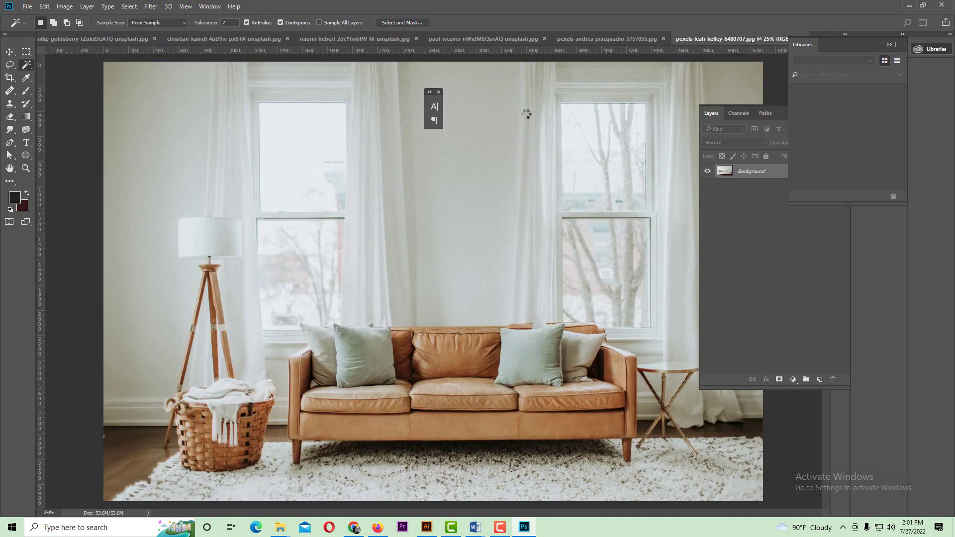
# - Resize the photo of the tan sofa between two windows to 2500 pixels wide, keeping its proportions
pyautogui.click(9, 52)
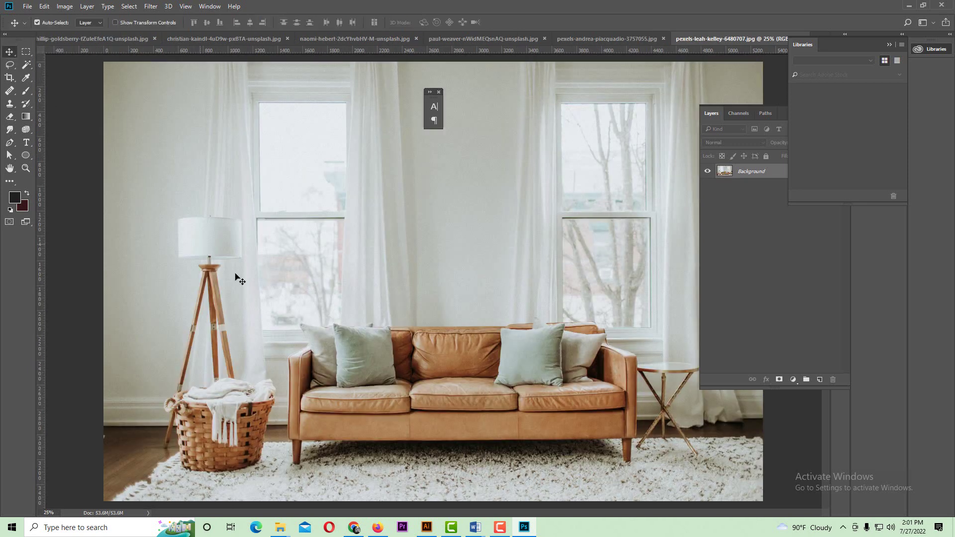
pyautogui.click(65, 6)
pyautogui.click(75, 78)
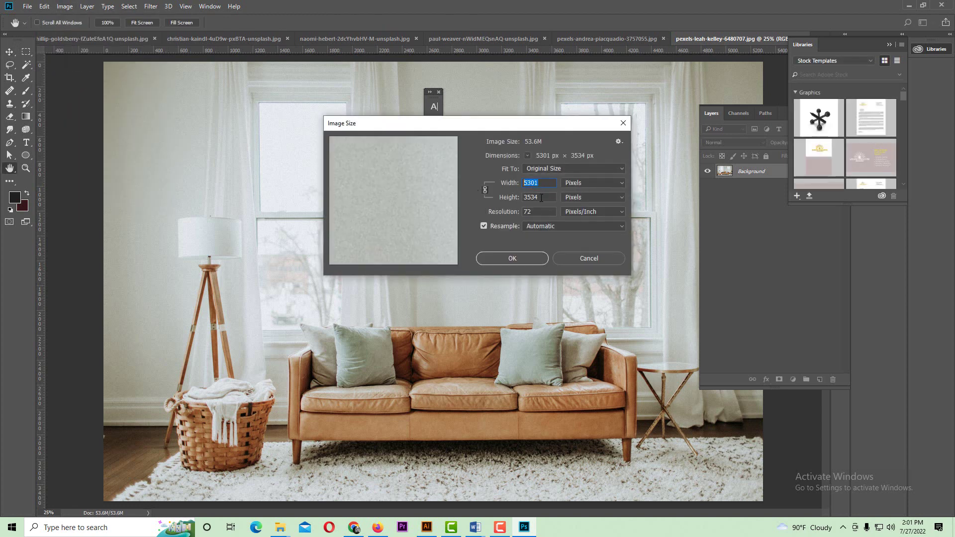
pyautogui.hotkey('shift', 'Tab')
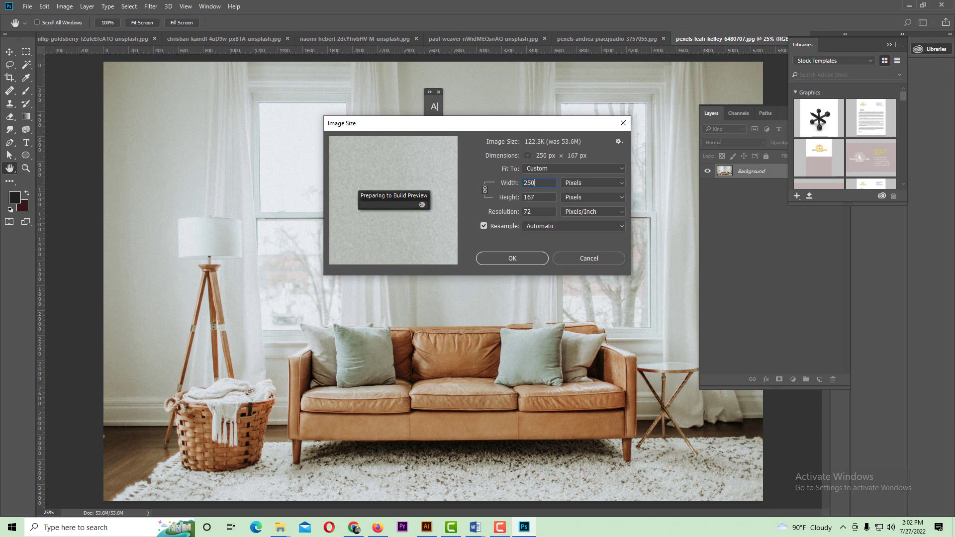
pyautogui.write('0')
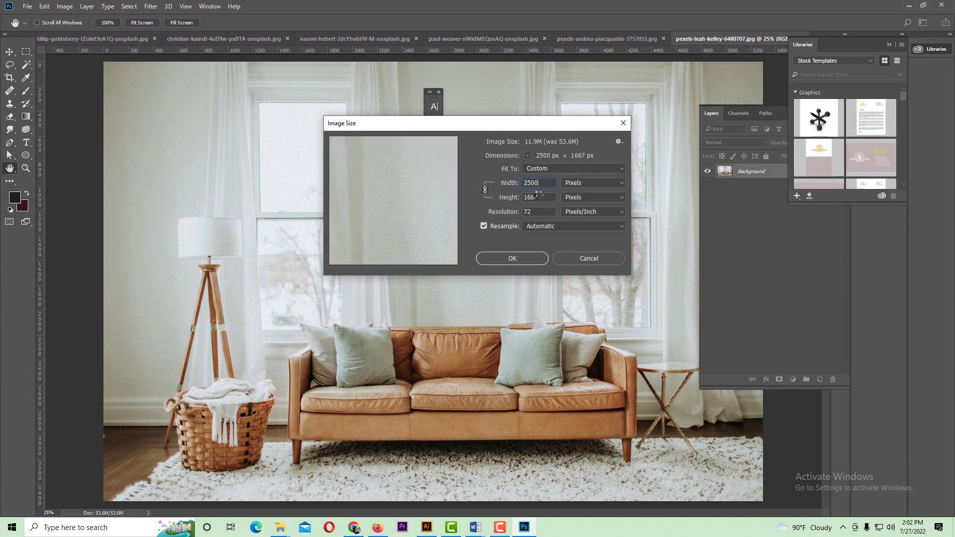
pyautogui.click(527, 255)
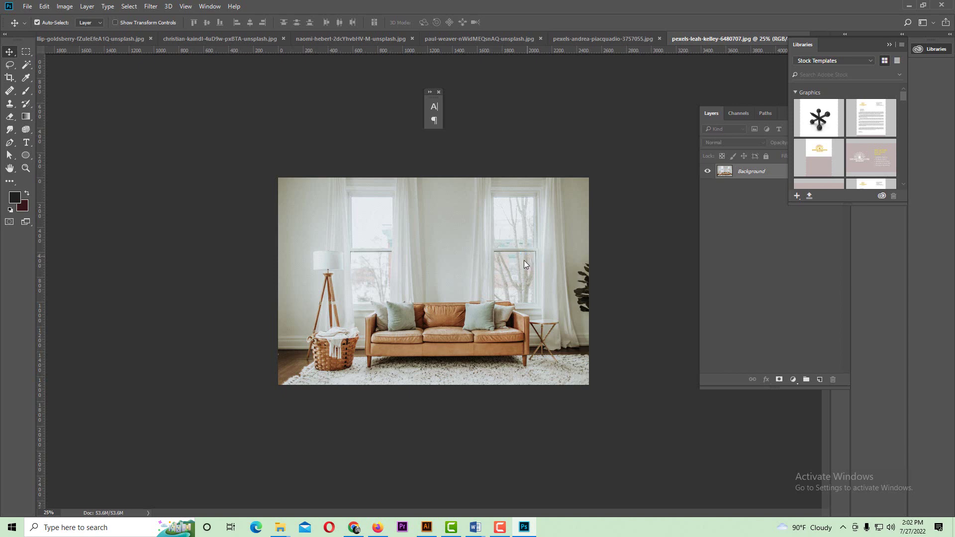
# - Save the window-side tan sofa photo over its original JPEG in the Sofa folder at quality 8
pyautogui.hotkey('ctrl', 'shift', 's')
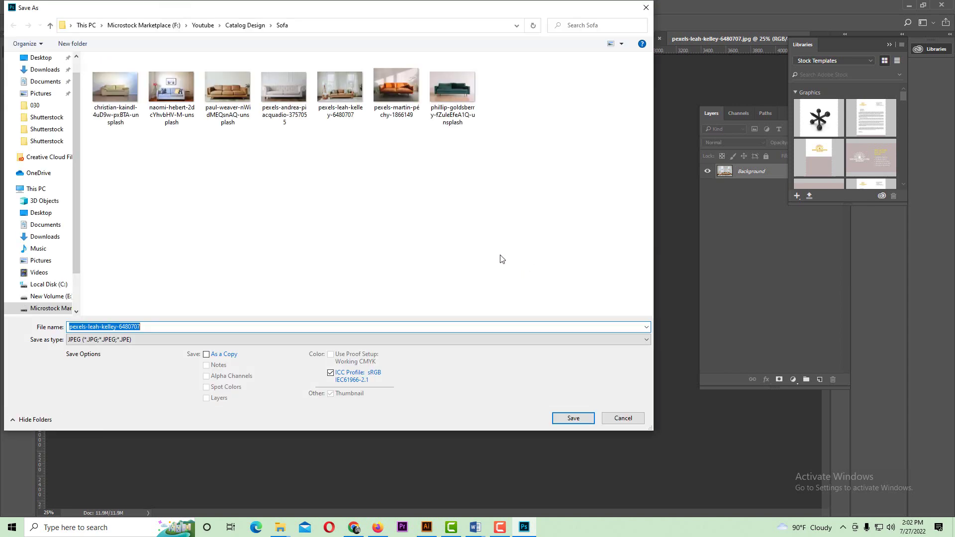
pyautogui.click(572, 417)
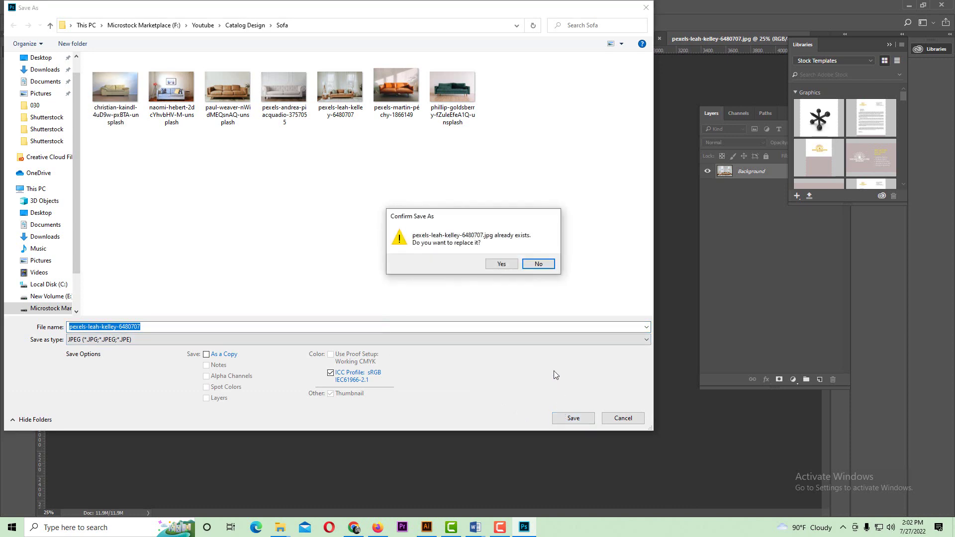
pyautogui.click(500, 264)
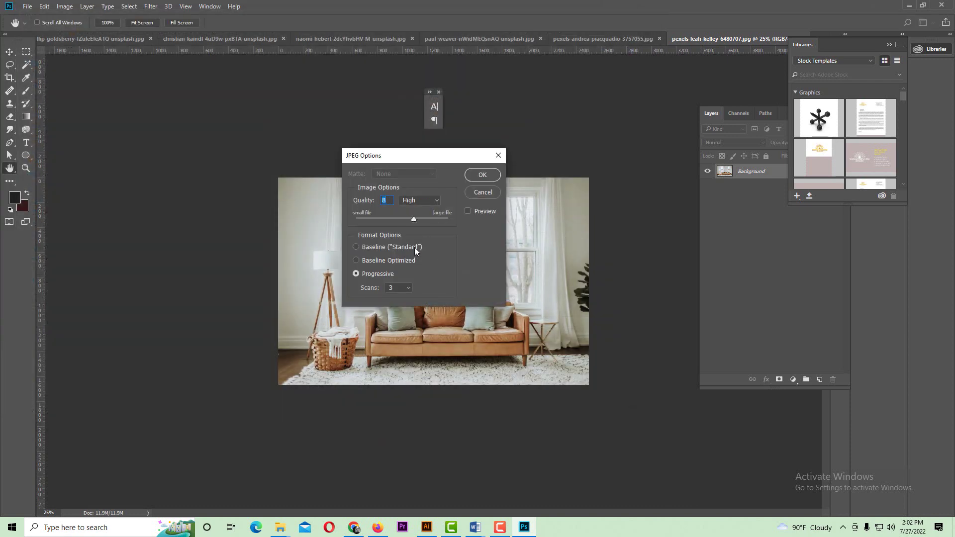
pyautogui.click(488, 178)
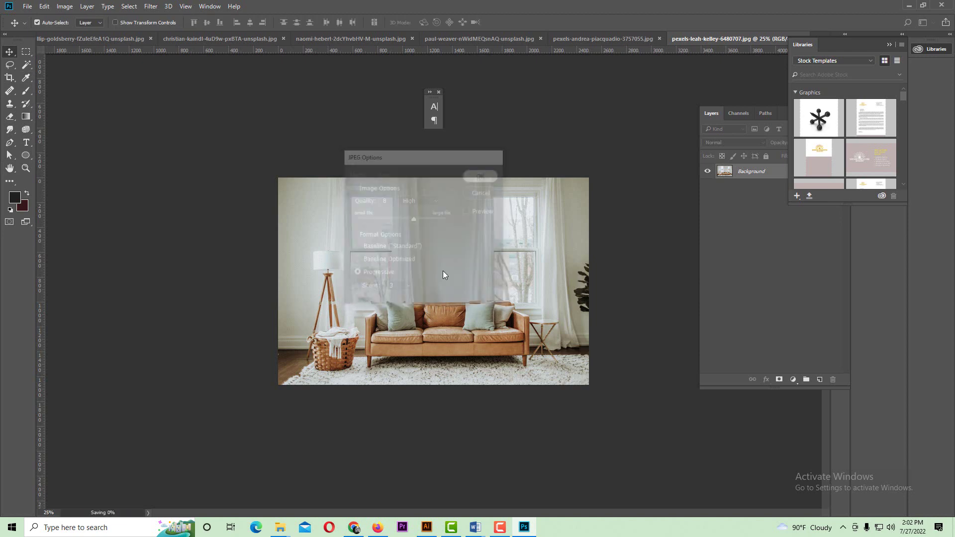
# - Collapse the expanded Libraries panel and close the window-side tan sofa photo
pyautogui.click(888, 44)
pyautogui.click(886, 44)
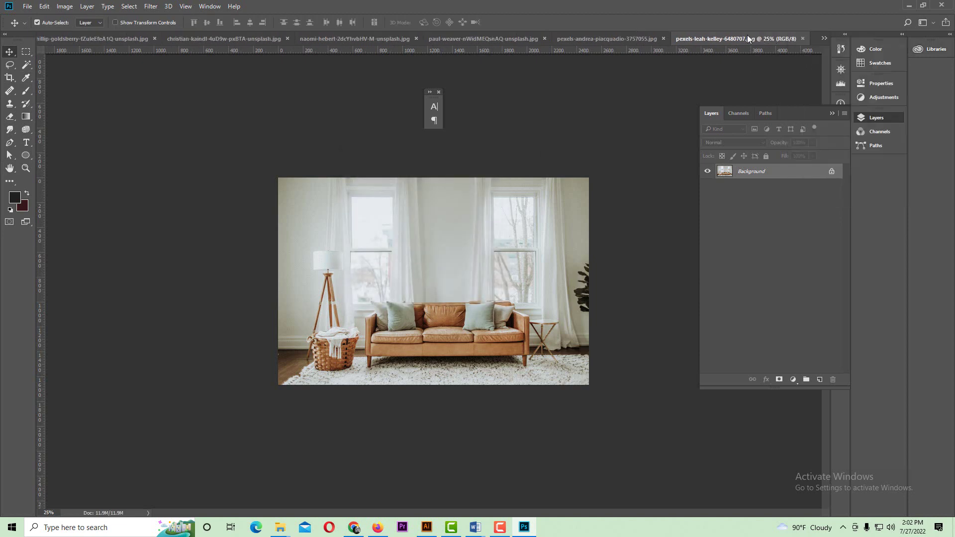
pyautogui.click(803, 39)
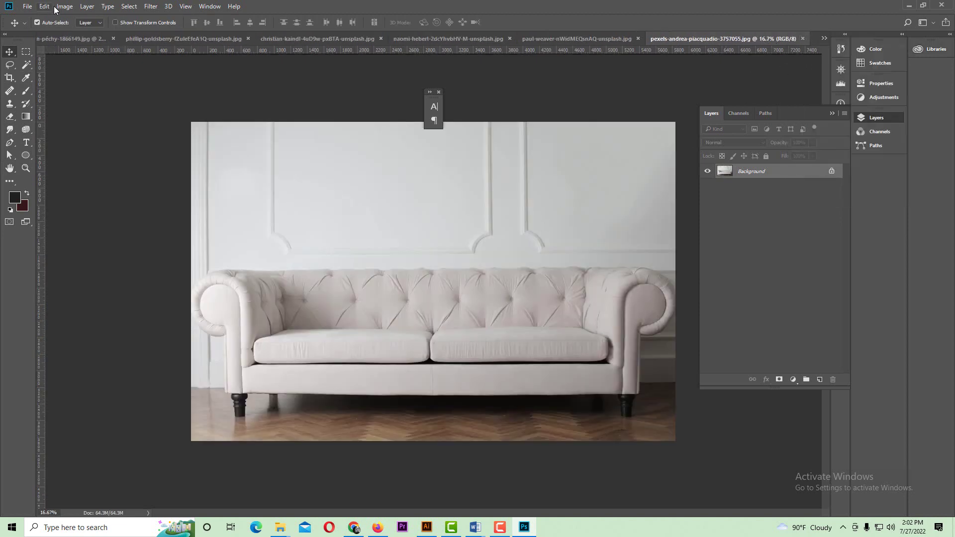
# - Resize the white tufted sofa photo to 2500 pixels wide, keeping its proportions
pyautogui.click(59, 7)
pyautogui.click(80, 78)
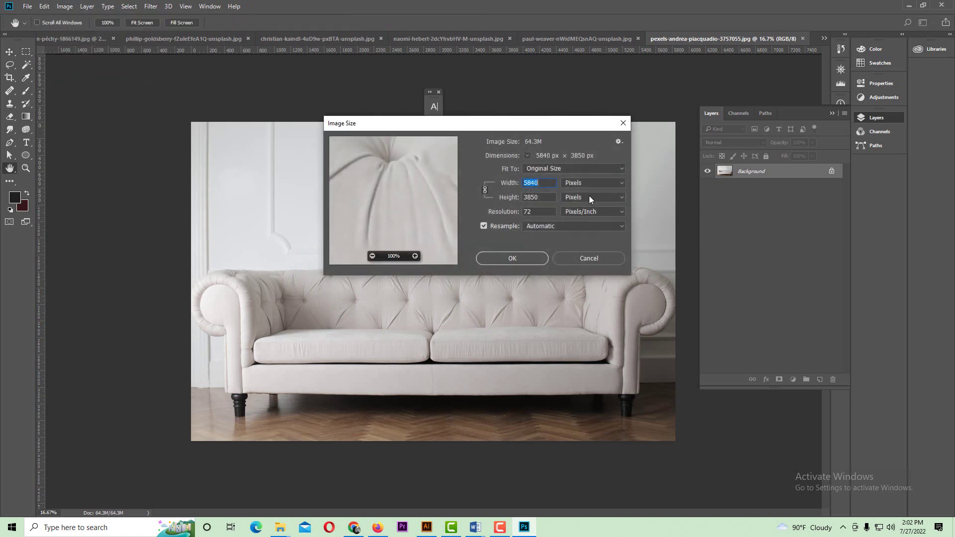
pyautogui.write('2500')
pyautogui.press('Return')
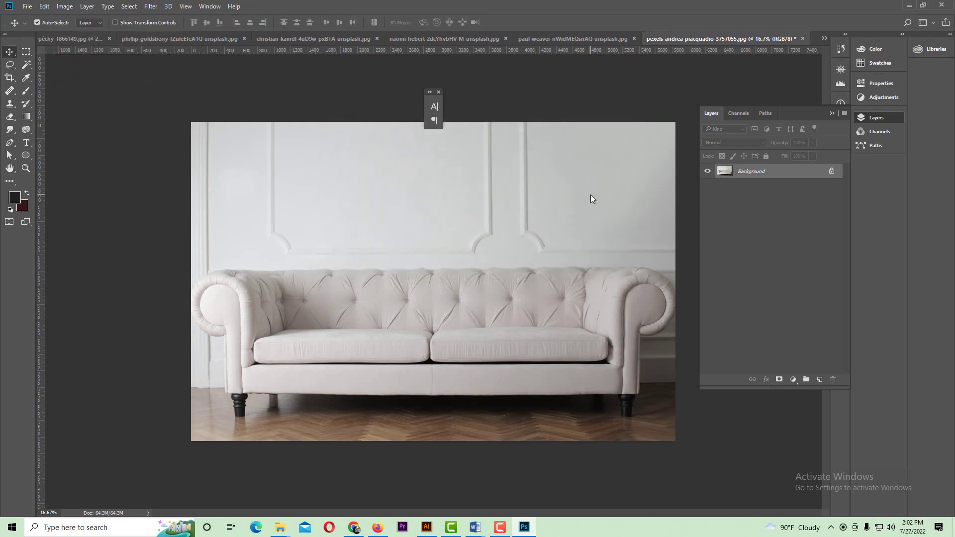
# - Save the white tufted sofa photo over its original JPEG at quality 8 and close it
pyautogui.hotkey('ctrl', 'shift', 's')
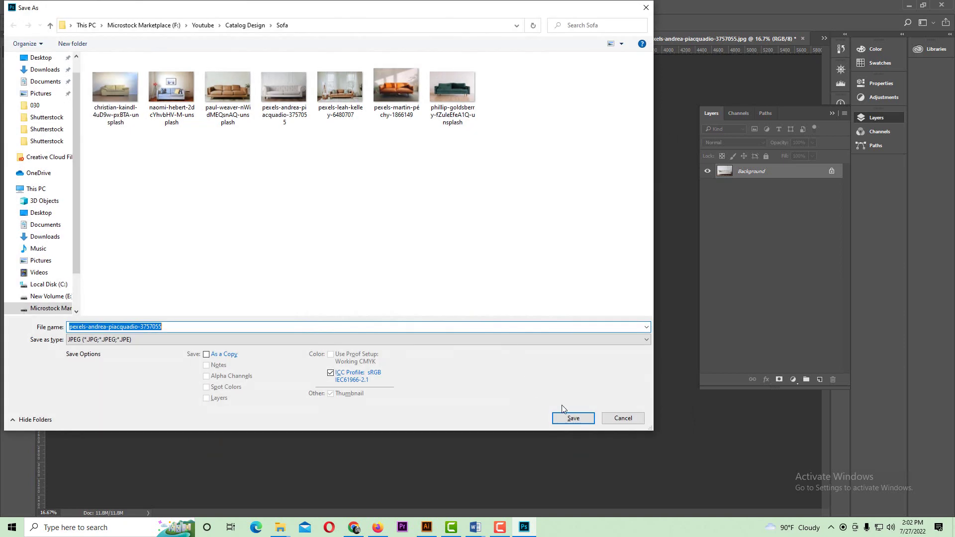
pyautogui.click(569, 417)
pyautogui.click(502, 264)
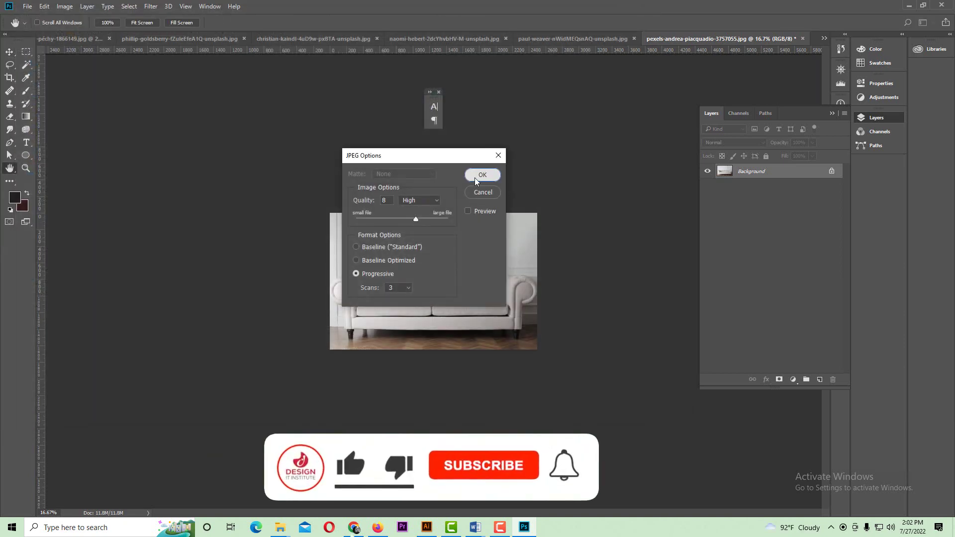
pyautogui.click(481, 175)
pyautogui.hotkey('ctrl', 'w')
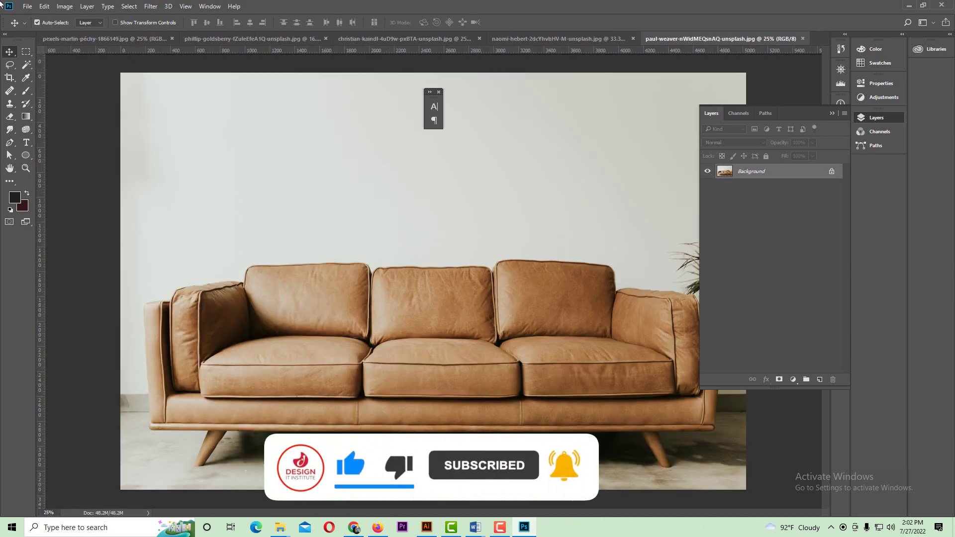
# - Resize the brown leather sofa photo to 2500 pixels wide, keeping its proportions
pyautogui.click(63, 8)
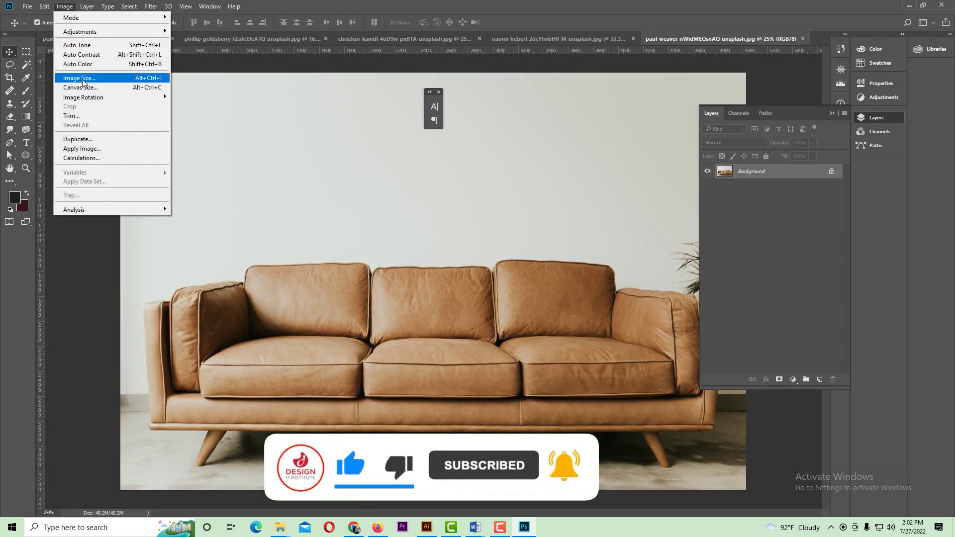
pyautogui.click(83, 82)
pyautogui.write('2')
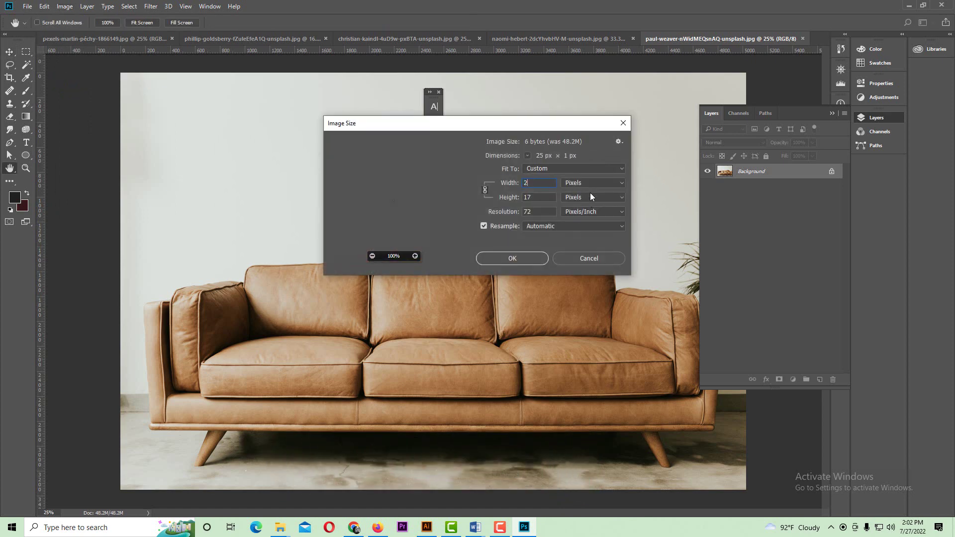
pyautogui.write('500')
pyautogui.press('Return')
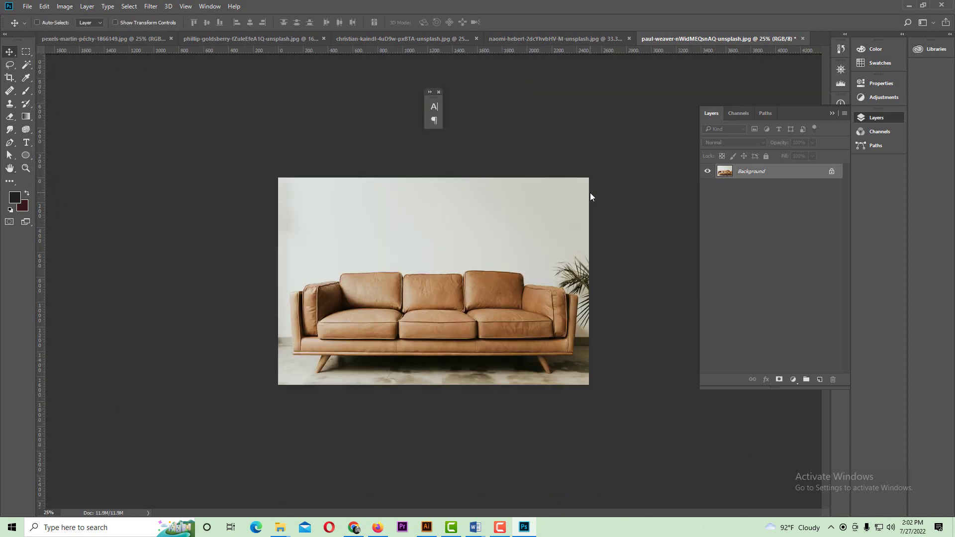
# - Save the brown leather sofa photo over its original JPEG at quality 11 and close it
pyautogui.hotkey('ctrl', 'shift', 's')
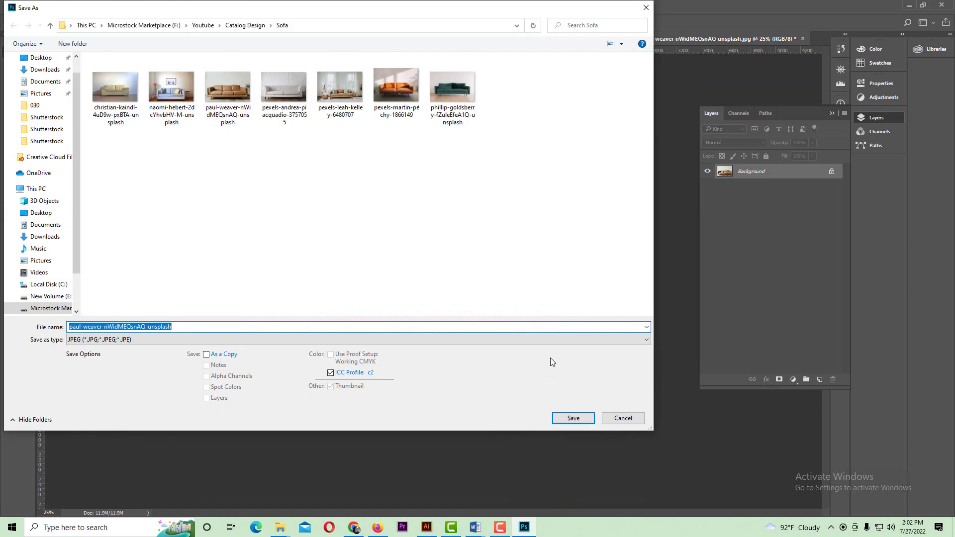
pyautogui.click(573, 418)
pyautogui.click(531, 265)
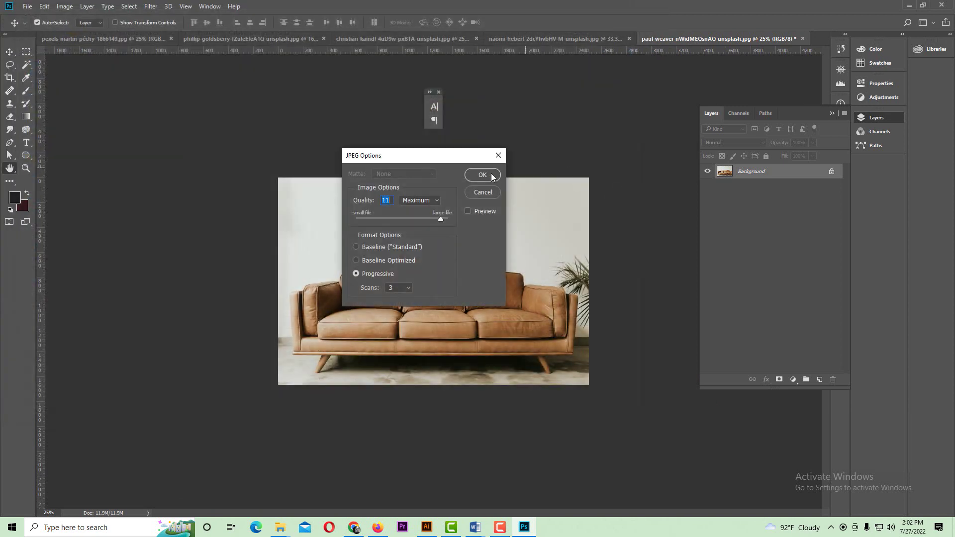
pyautogui.click(481, 177)
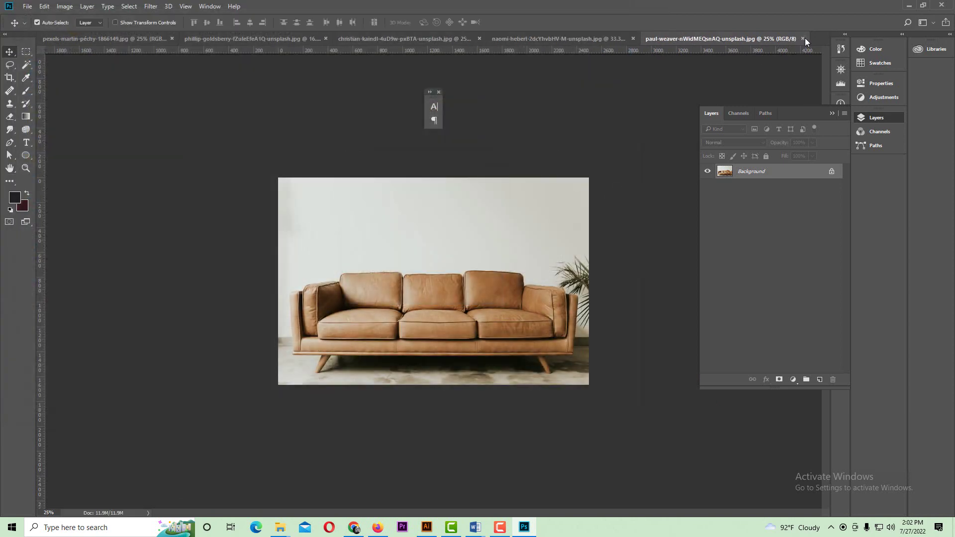
pyautogui.click(802, 38)
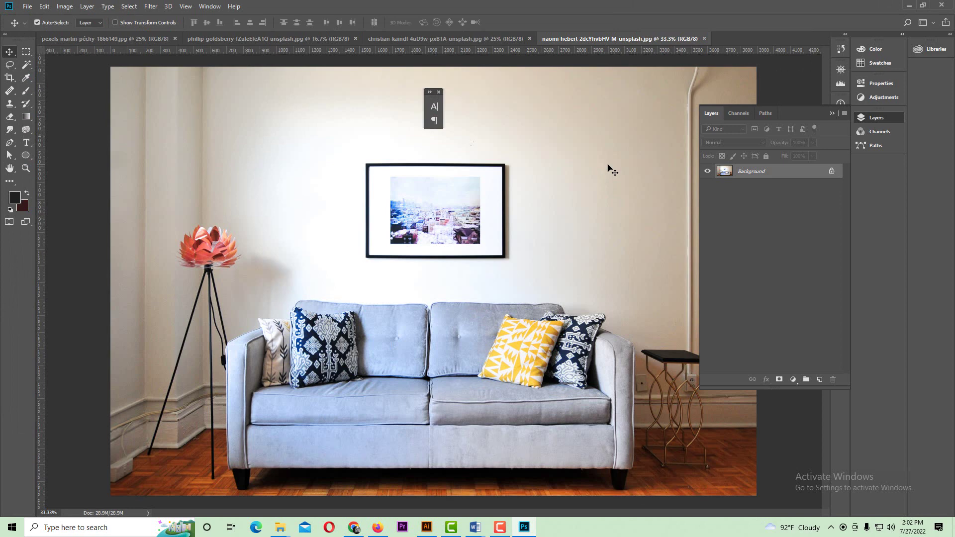
# - Resize the light blue sofa photo to 2000 pixels wide, keeping its proportions
pyautogui.hotkey('ctrl', 'alt', 'i')
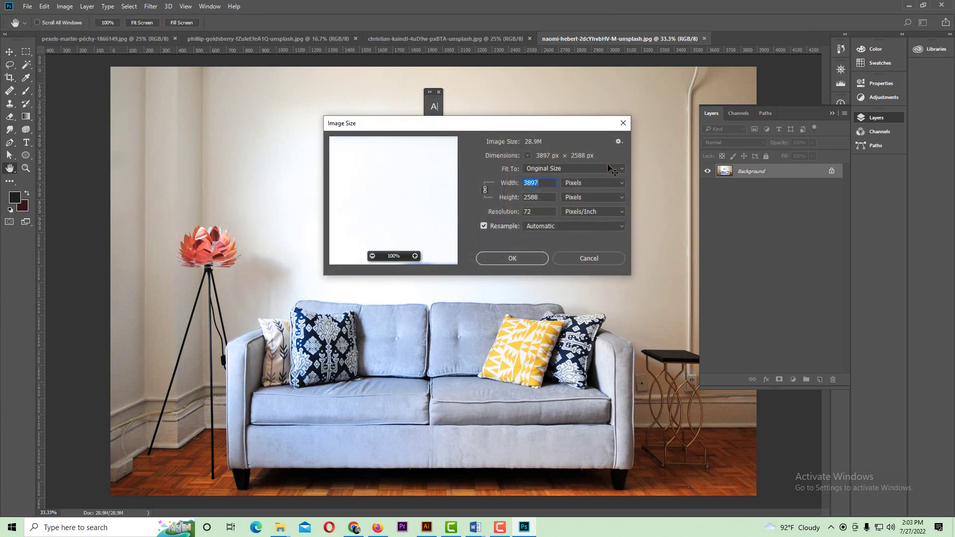
pyautogui.write('2000')
pyautogui.press('Return')
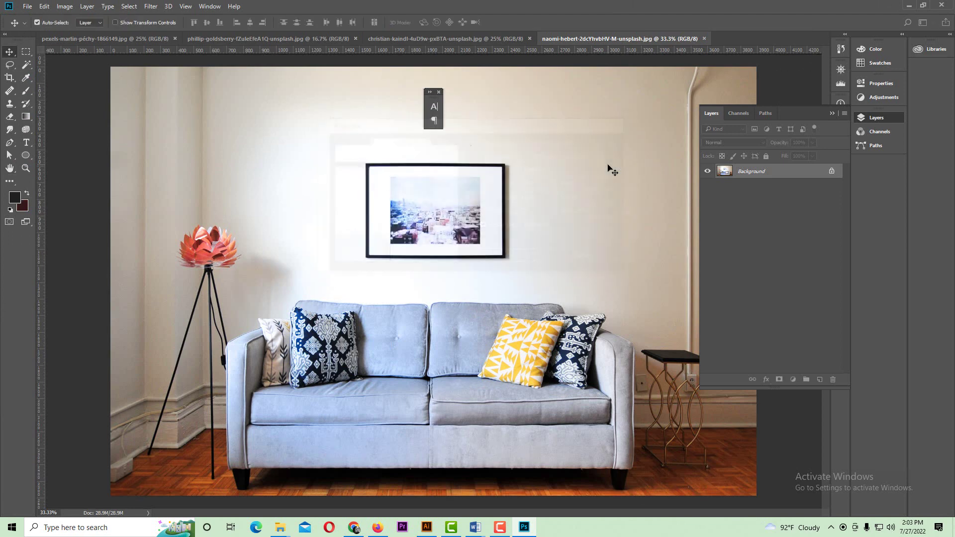
# - Save the light blue sofa photo over its original JPEG at quality 11 and close it
pyautogui.hotkey('ctrl', 'shift', 's')
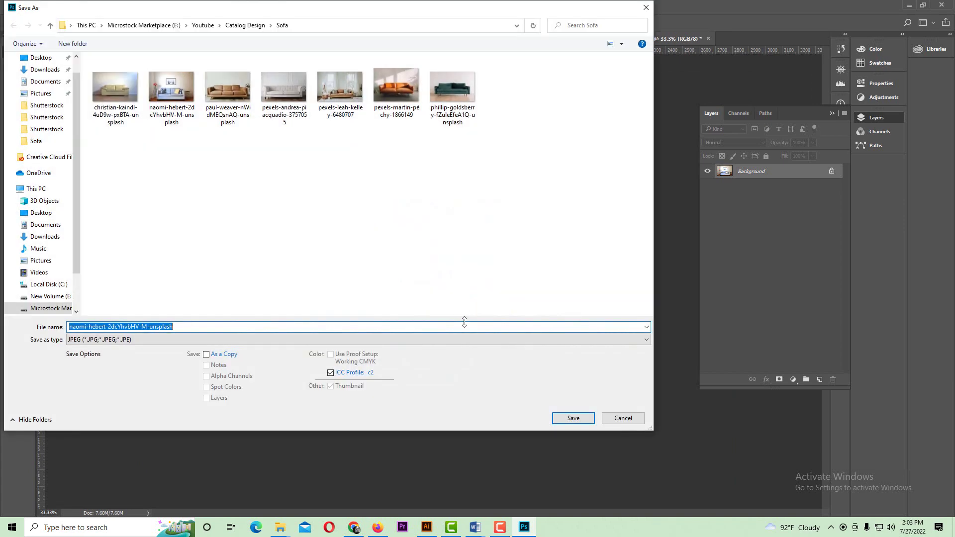
pyautogui.click(572, 418)
pyautogui.click(507, 264)
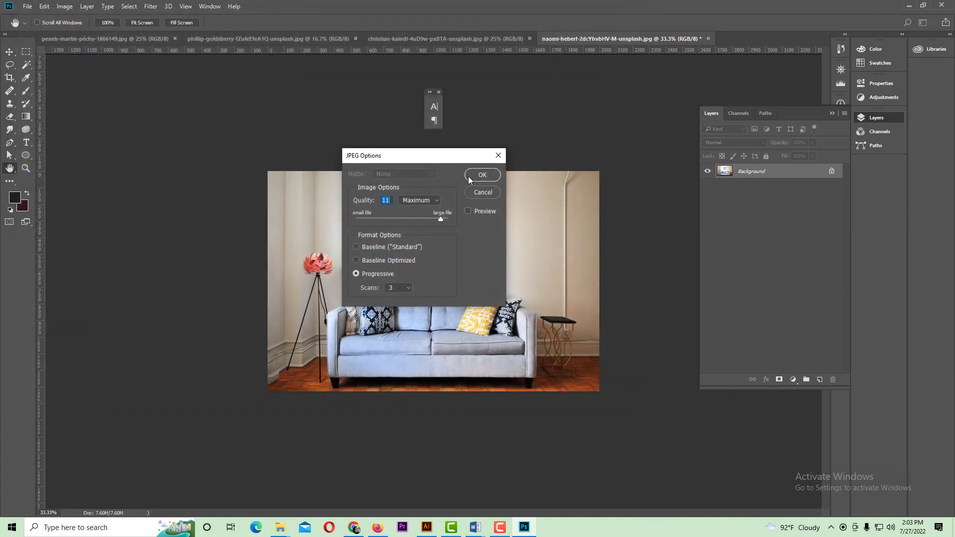
pyautogui.click(485, 175)
pyautogui.hotkey('ctrl', 'w')
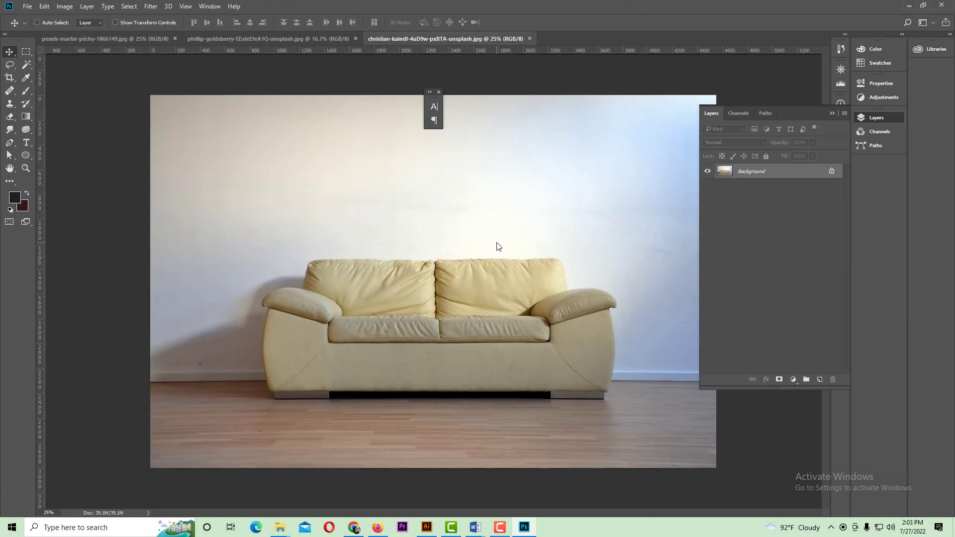
# - Resize the beige sofa photo to 2000 pixels wide, keeping its proportions
pyautogui.hotkey('ctrl', 'alt', 'i')
pyautogui.write('2000')
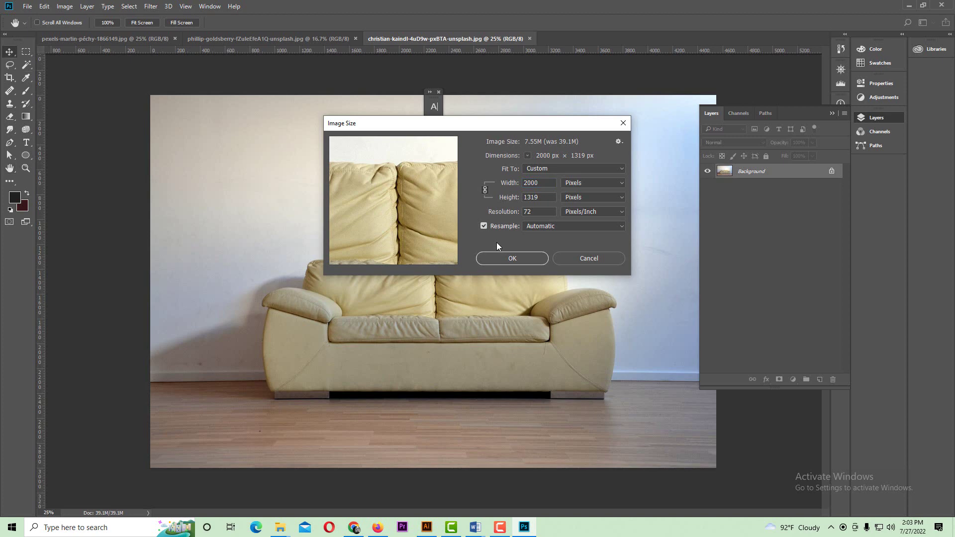
pyautogui.press('Return')
# - Save the beige sofa photo over its original JPEG at quality 11 and close it
pyautogui.hotkey('ctrl', 'shift', 's')
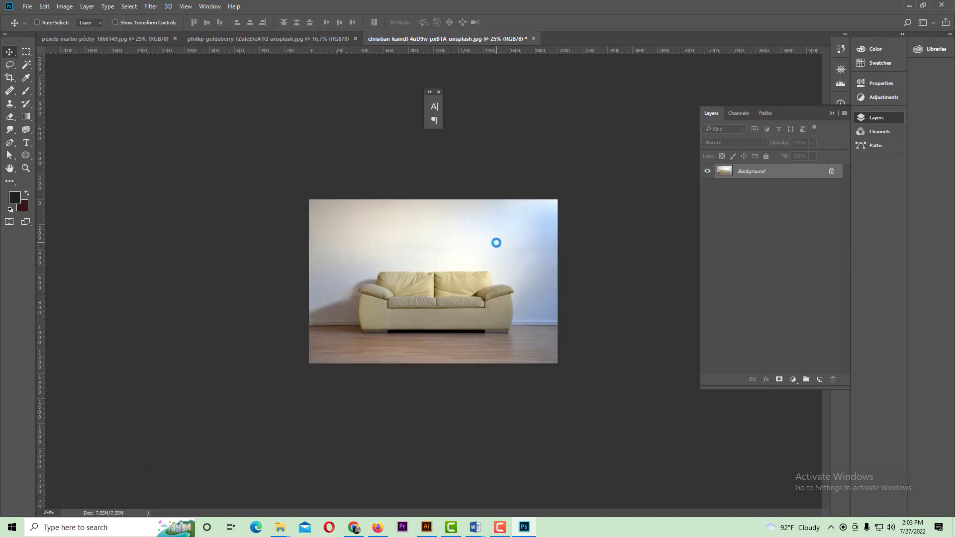
pyautogui.click(577, 419)
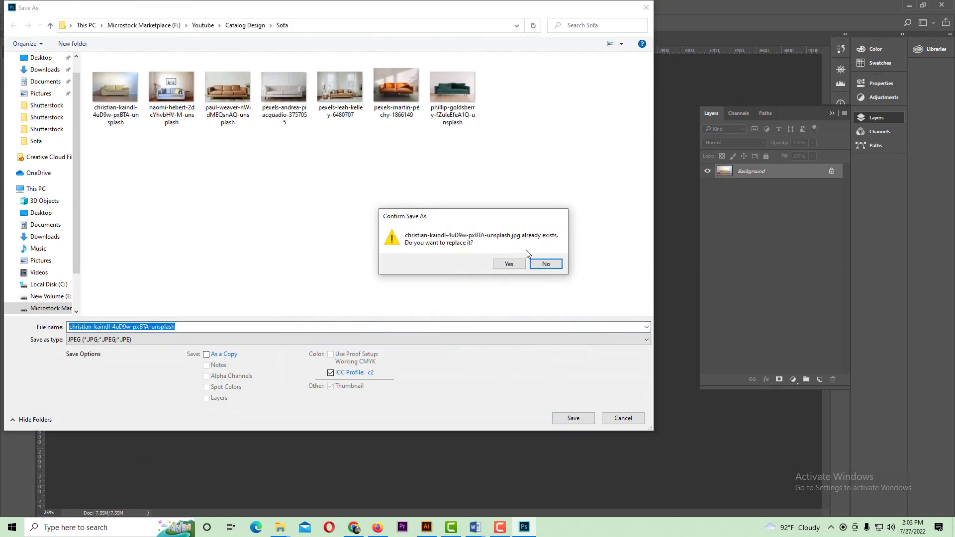
pyautogui.click(505, 263)
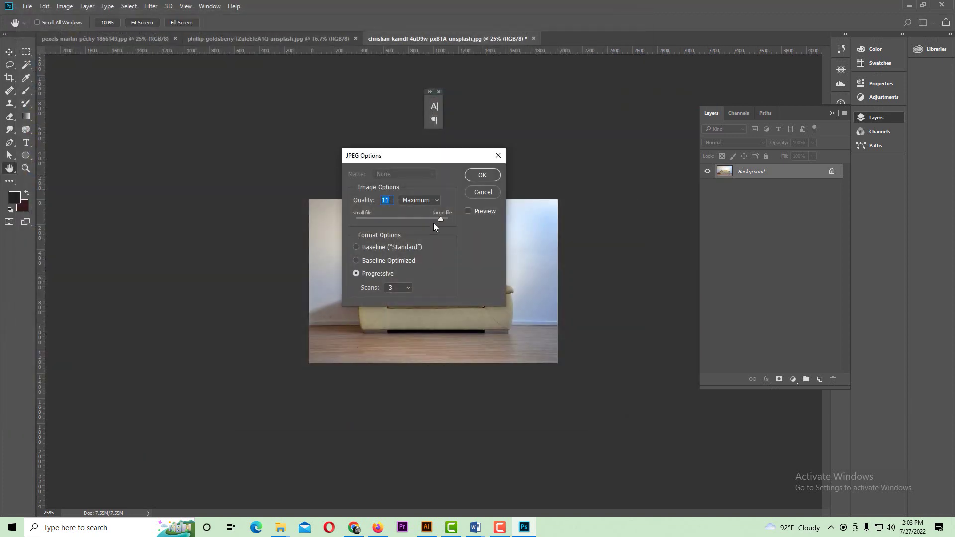
pyautogui.click(473, 178)
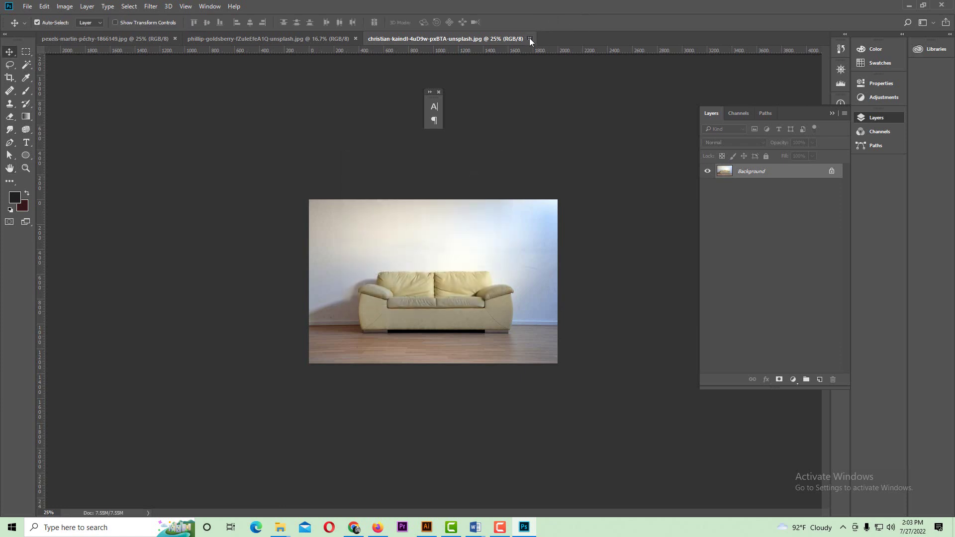
pyautogui.click(530, 39)
# - Resize the green sofa photo to 2500 pixels wide, keeping its proportions
pyautogui.hotkey('ctrl', 'alt', 'i')
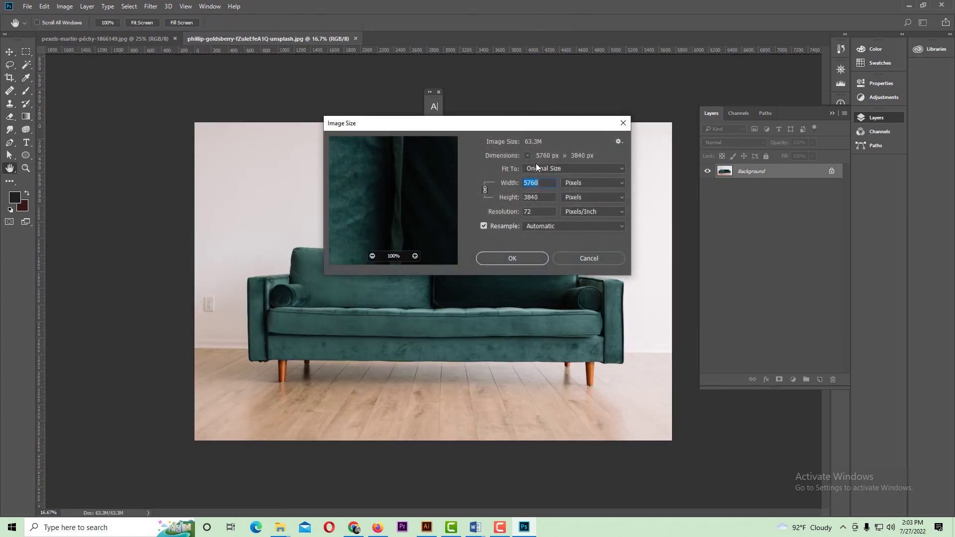
pyautogui.write('2500')
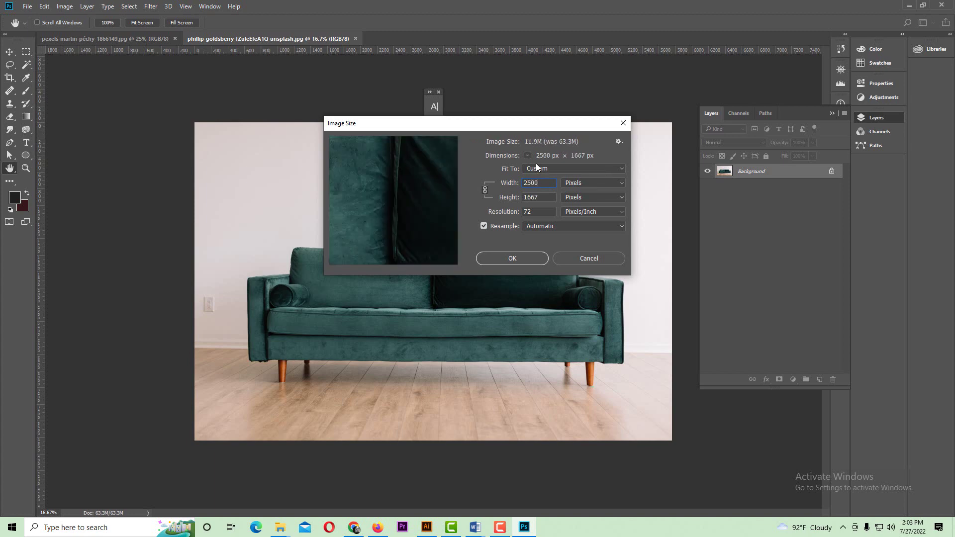
pyautogui.press('Return')
# - Save the green sofa photo over its original JPEG in the Sofa folder and close it
pyautogui.hotkey('ctrl', 'shift', 's')
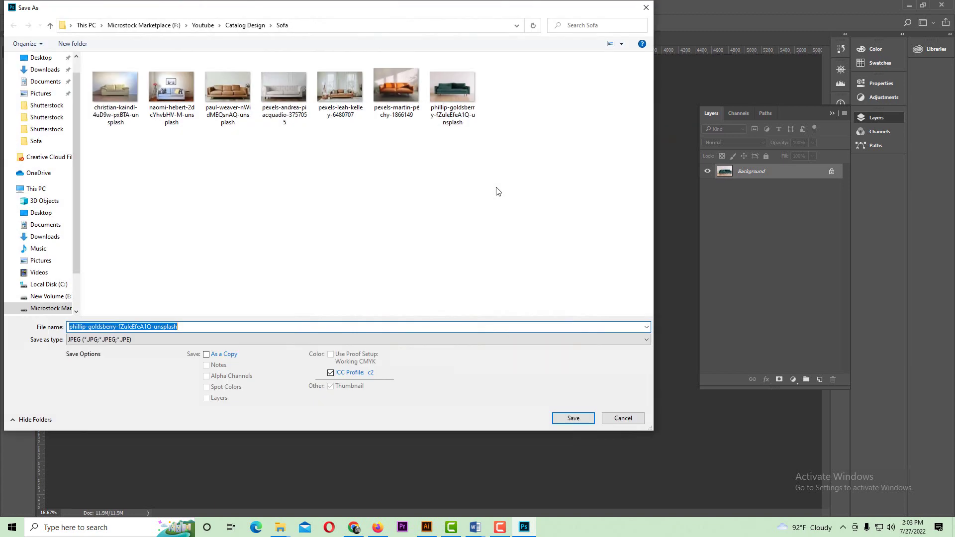
pyautogui.click(553, 419)
pyautogui.click(512, 264)
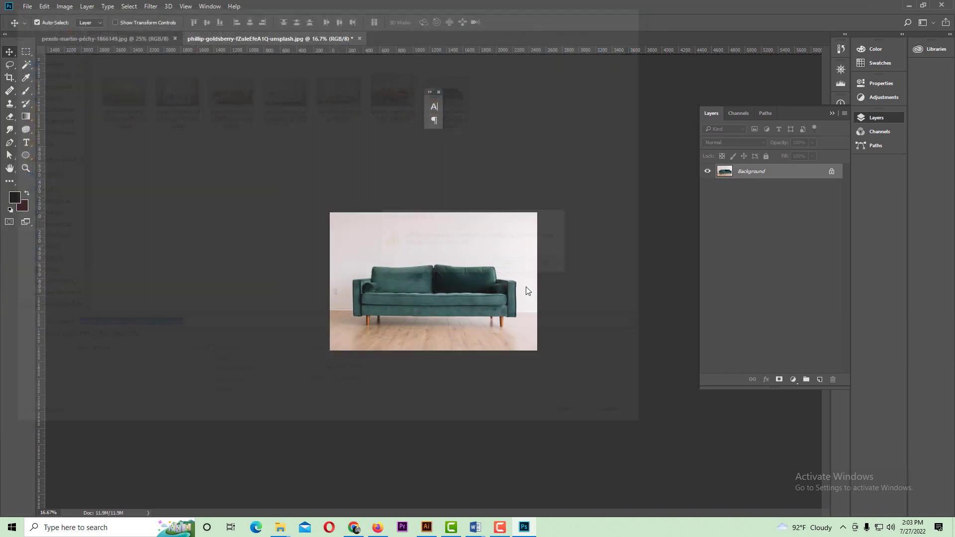
pyautogui.click(488, 176)
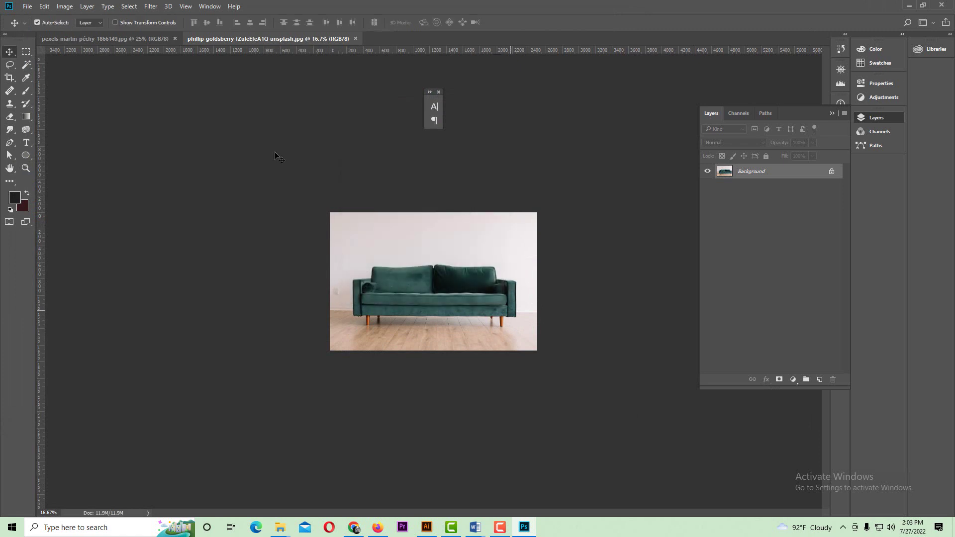
pyautogui.click(356, 38)
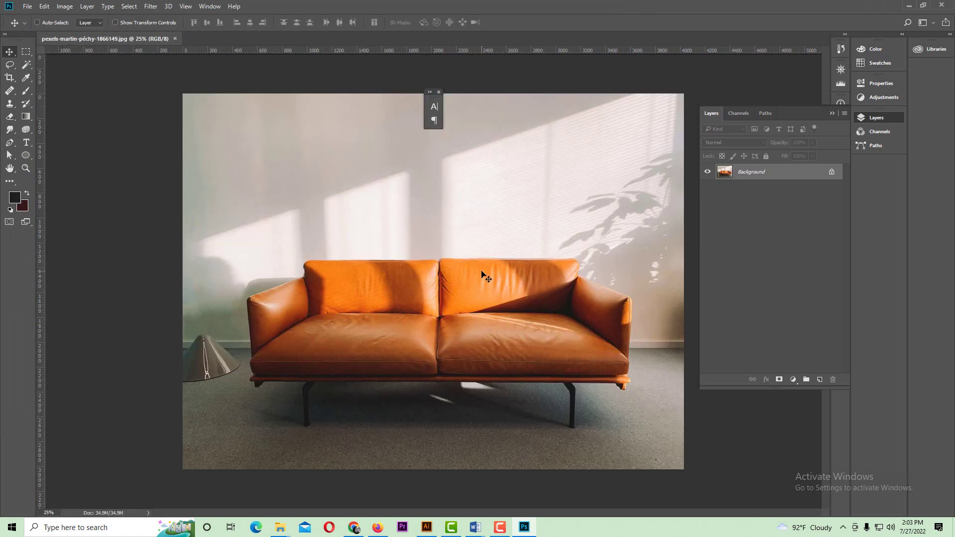
# - Resize the orange leather sofa photo to 2000 pixels wide, keeping its proportions
pyautogui.hotkey('ctrl', 'alt', 'i')
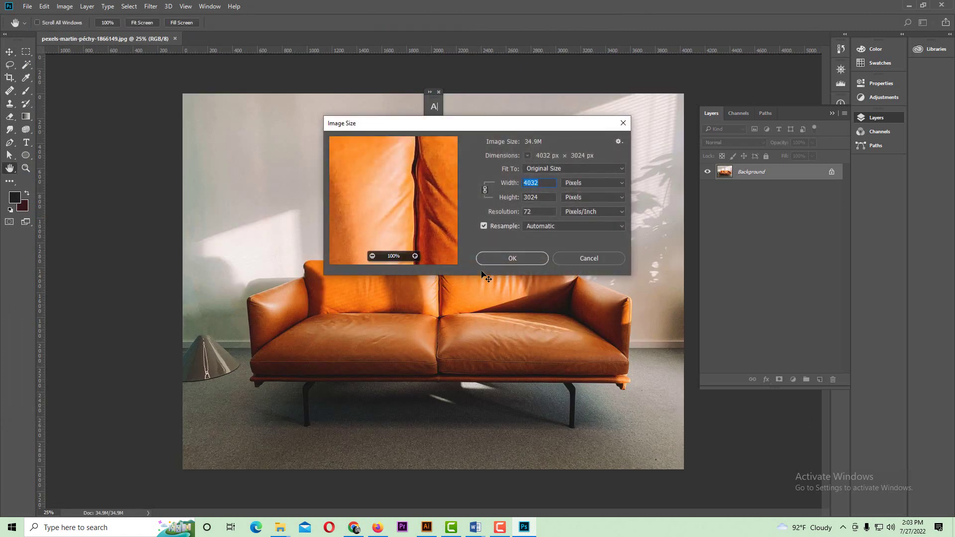
pyautogui.write('2000')
pyautogui.press('Return')
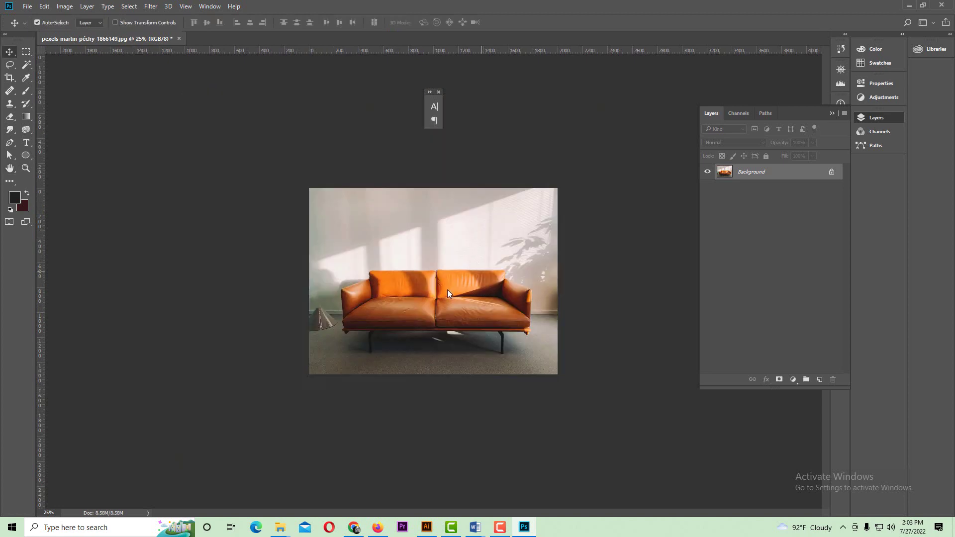
# - Save the orange leather sofa photo over its original JPEG at quality 10
pyautogui.hotkey('ctrl', 'shift', 's')
pyautogui.click(569, 421)
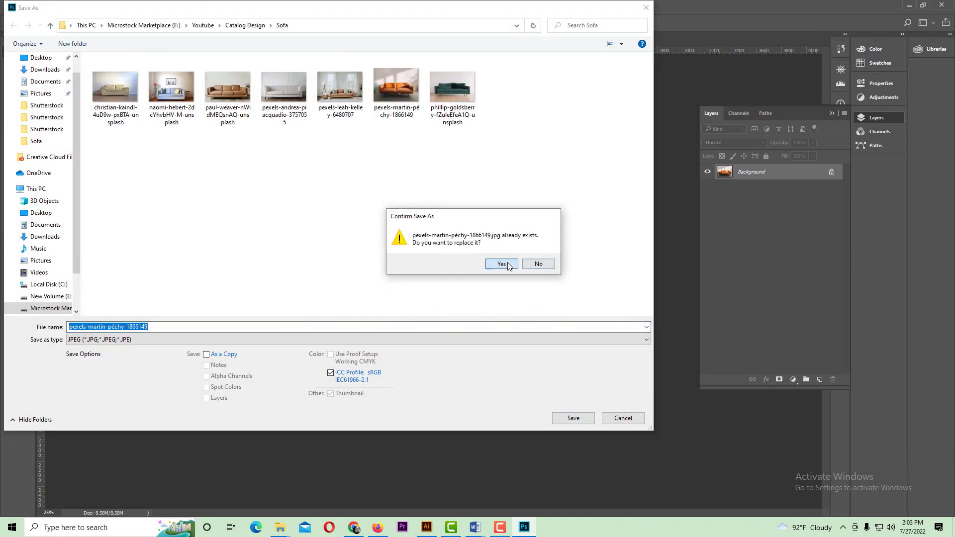
pyautogui.click(491, 264)
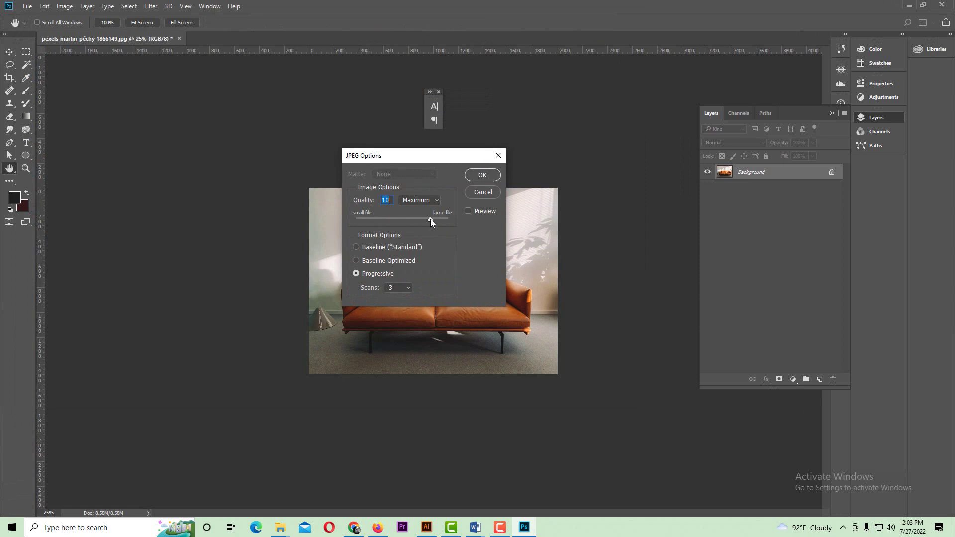
pyautogui.click(492, 176)
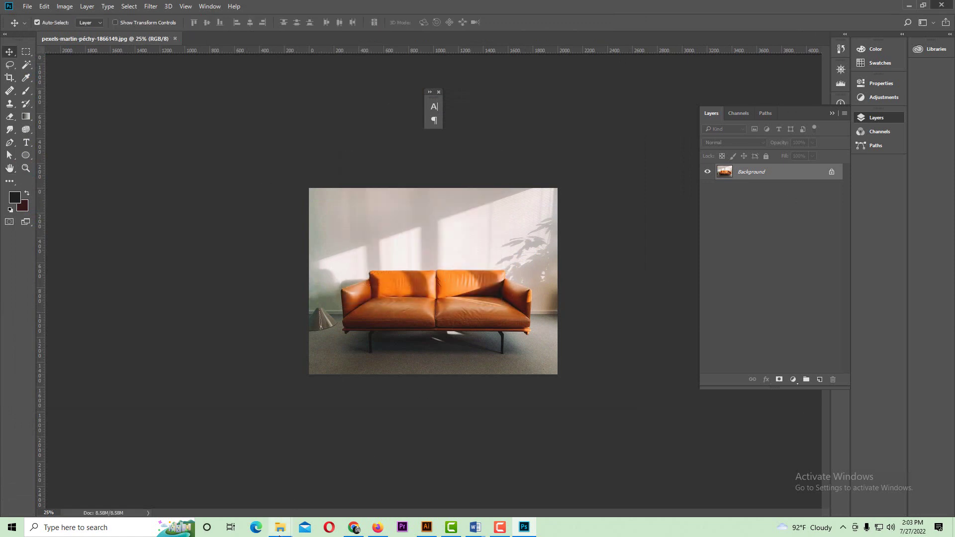
# - In File Explorer, check the combined file size of all the photos in the Sofa folder
pyautogui.moveTo(280, 527)
pyautogui.click(302, 487)
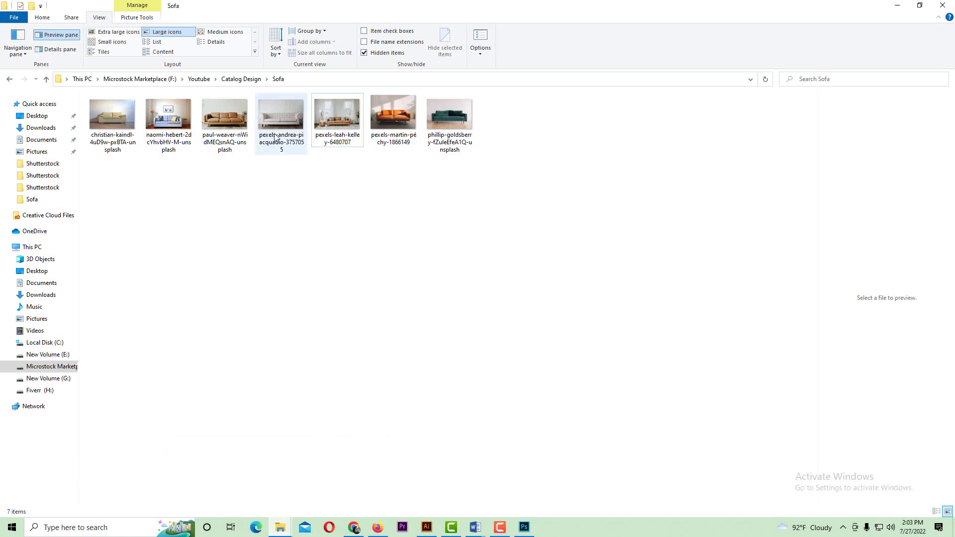
pyautogui.moveTo(111, 177); pyautogui.dragTo(449, 122)
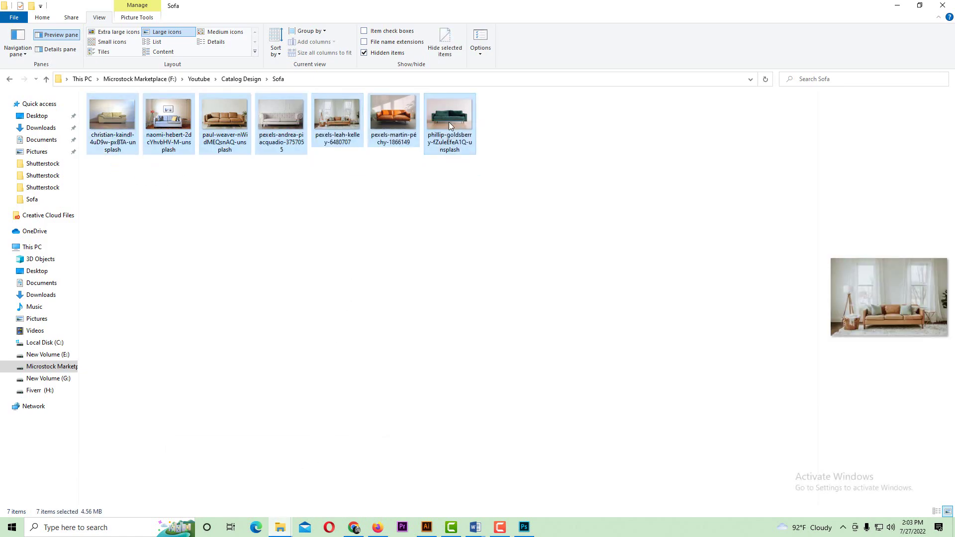
pyautogui.rightClick(448, 121)
pyautogui.click(525, 400)
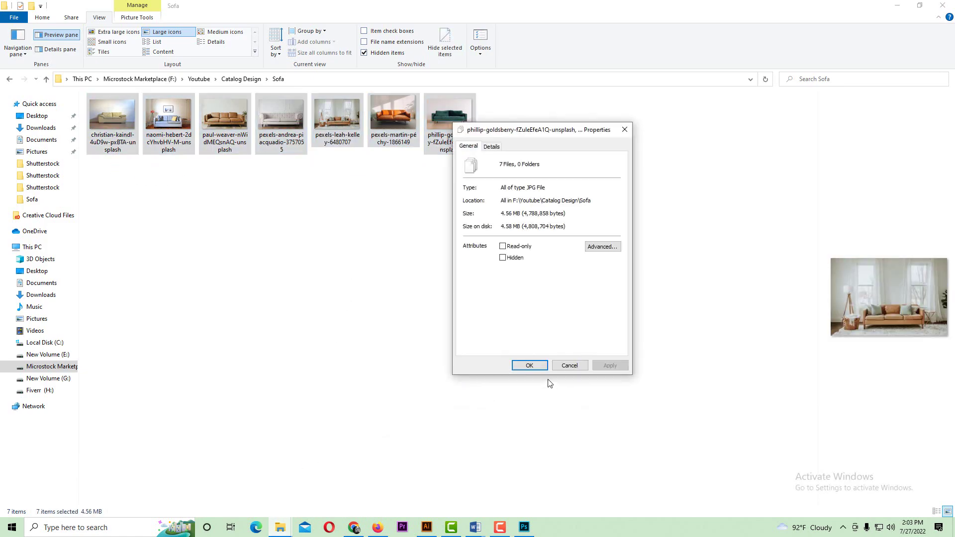
pyautogui.click(568, 366)
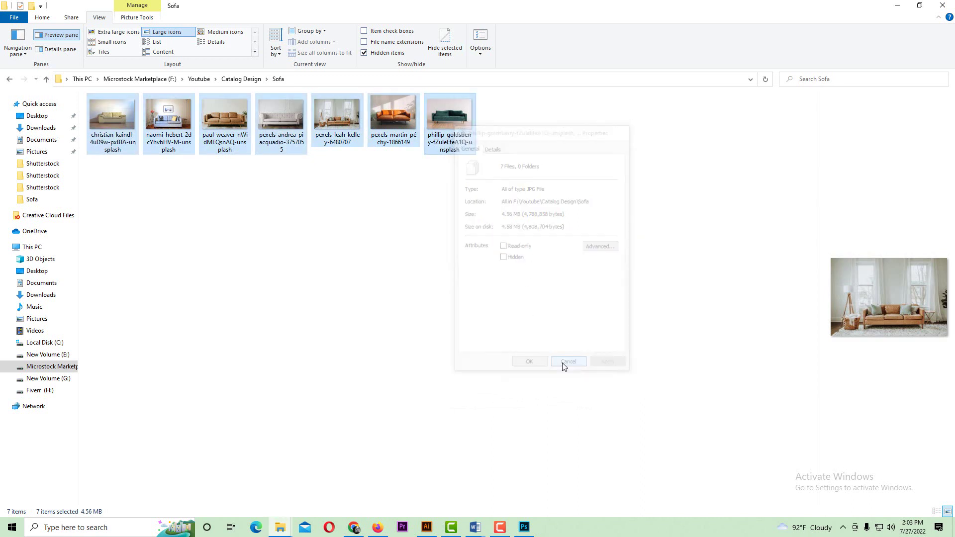
pyautogui.click(462, 329)
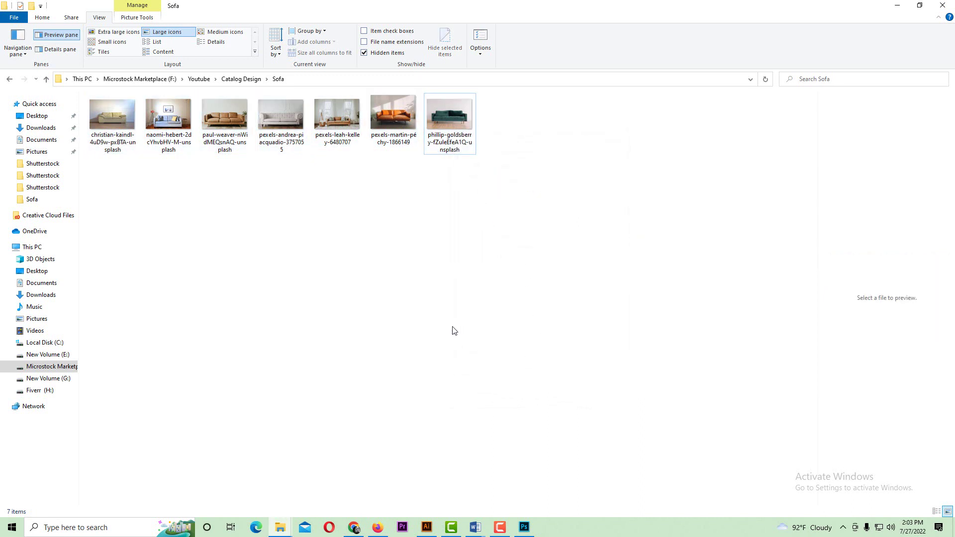
# - Switch to Illustrator and draw a white rectangle about 8.18 × 11.69 in over the left page of the blank spread
pyautogui.click(426, 527)
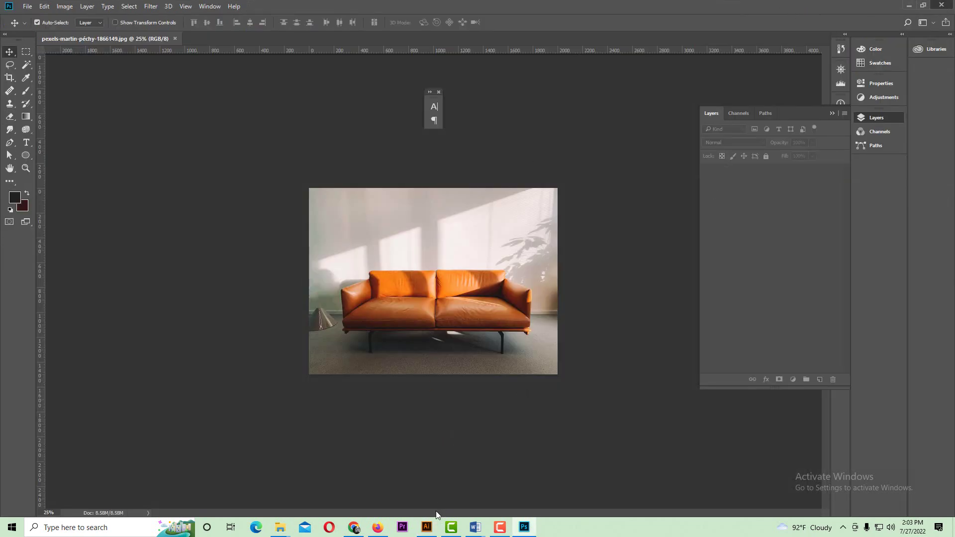
pyautogui.click(426, 527)
pyautogui.hotkey('alt', 'space')
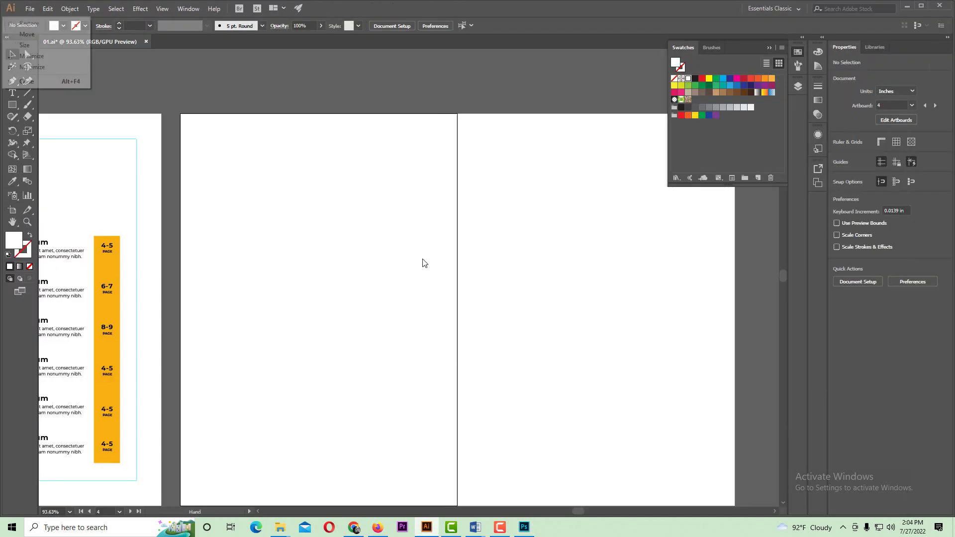
pyautogui.moveTo(424, 262); pyautogui.dragTo(439, 313)
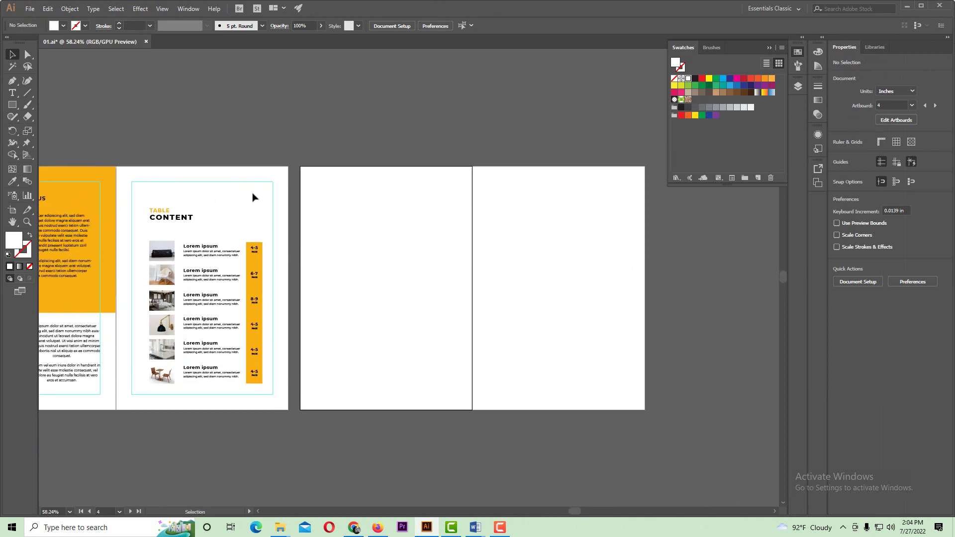
pyautogui.press('m')
pyautogui.moveTo(301, 167); pyautogui.dragTo(472, 410)
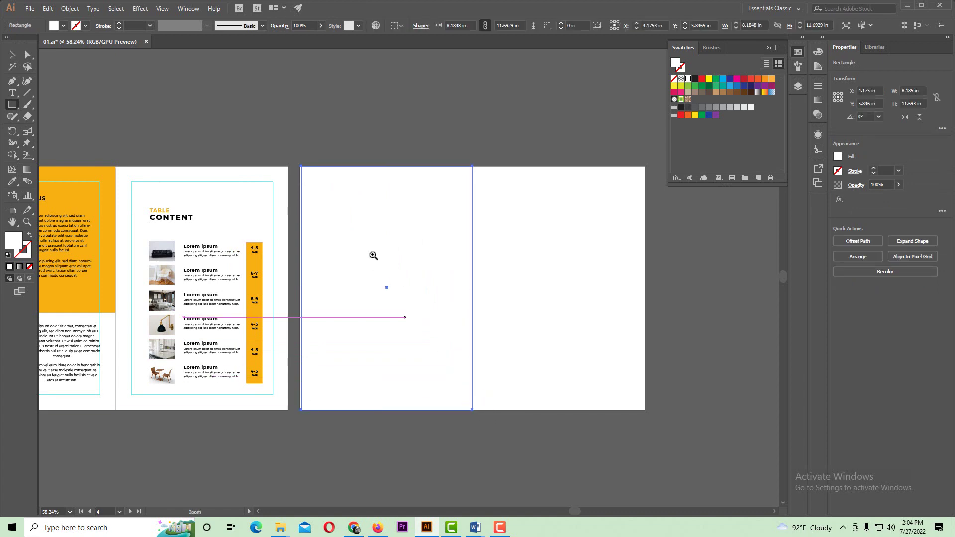
# - Extend the rectangle's left side to the page edge, making it 8.268 in wide
pyautogui.click(373, 252)
pyautogui.click(400, 350)
pyautogui.moveTo(399, 349); pyautogui.dragTo(400, 350)
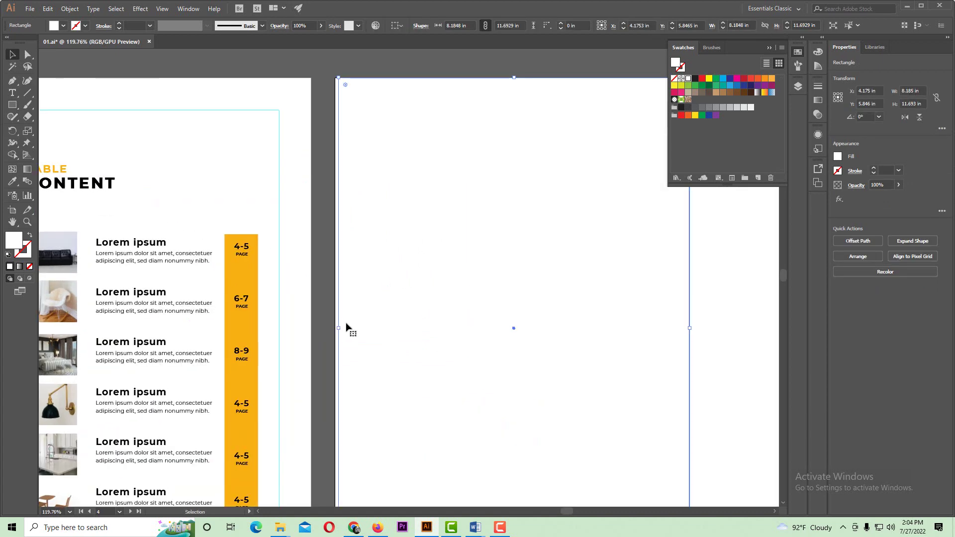
pyautogui.moveTo(338, 328); pyautogui.dragTo(335, 327)
pyautogui.hotkey('ctrl', '-')
pyautogui.hotkey('ctrl', '-')
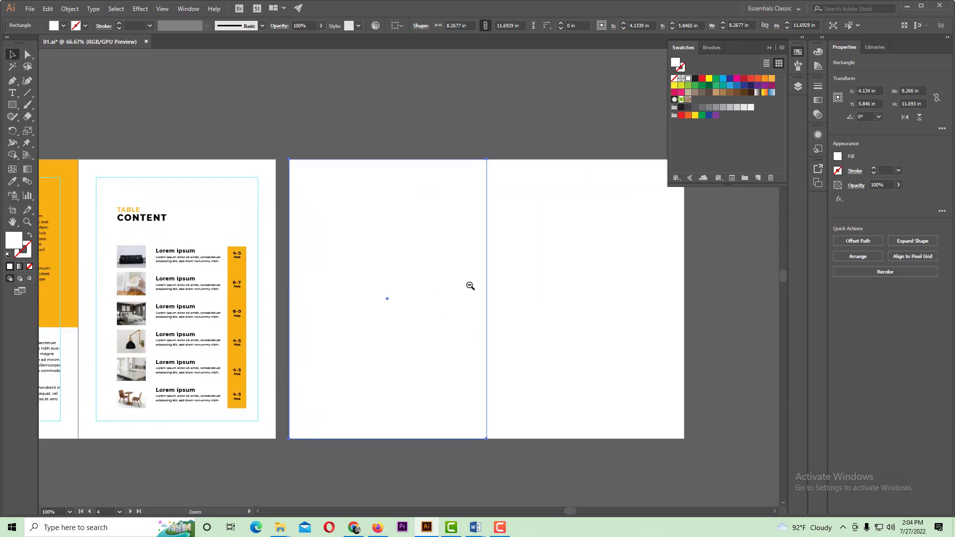
# - Duplicate the page-sized rectangle onto the right page of the blank spread
pyautogui.click(474, 283)
pyautogui.click(263, 216)
pyautogui.click(465, 216)
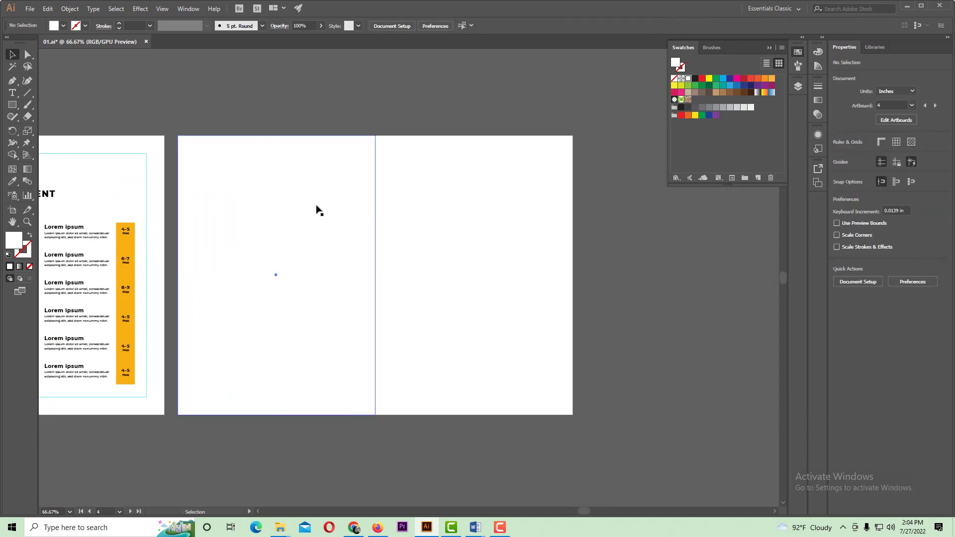
pyautogui.click(279, 213)
pyautogui.moveTo(279, 213); pyautogui.dragTo(477, 214)
# - Offset the paths of both page-sized rectangles by -0.75 in with Miter joins
pyautogui.moveTo(598, 260); pyautogui.dragTo(279, 212)
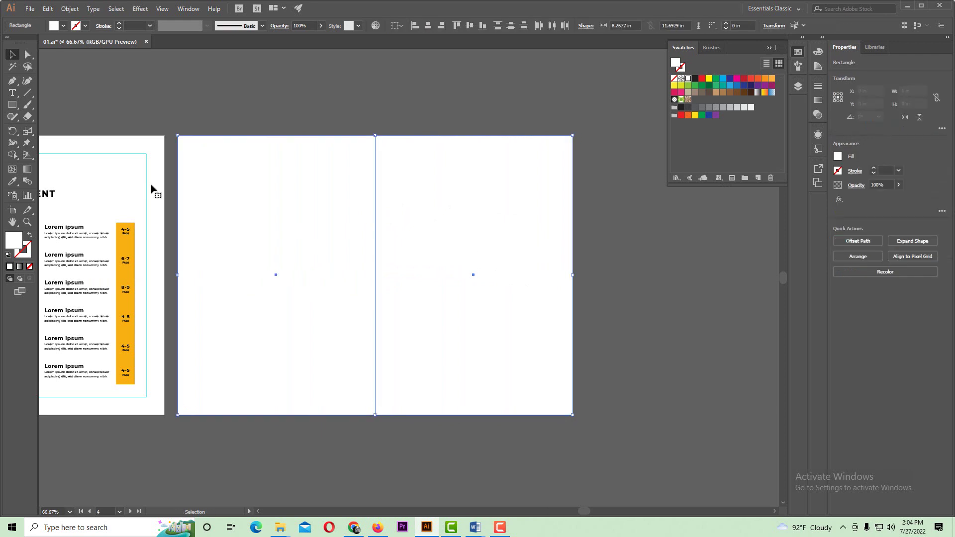
pyautogui.click(68, 9)
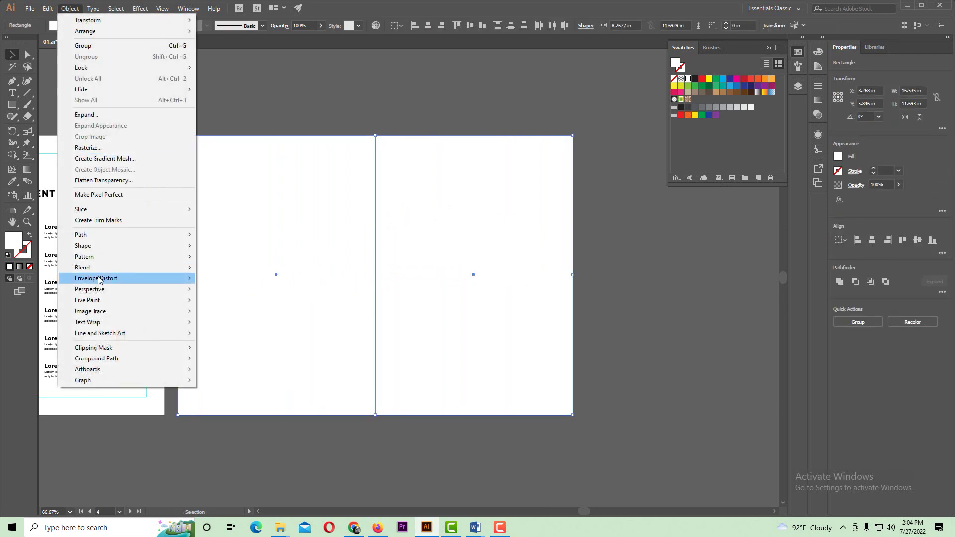
pyautogui.moveTo(87, 234)
pyautogui.click(249, 271)
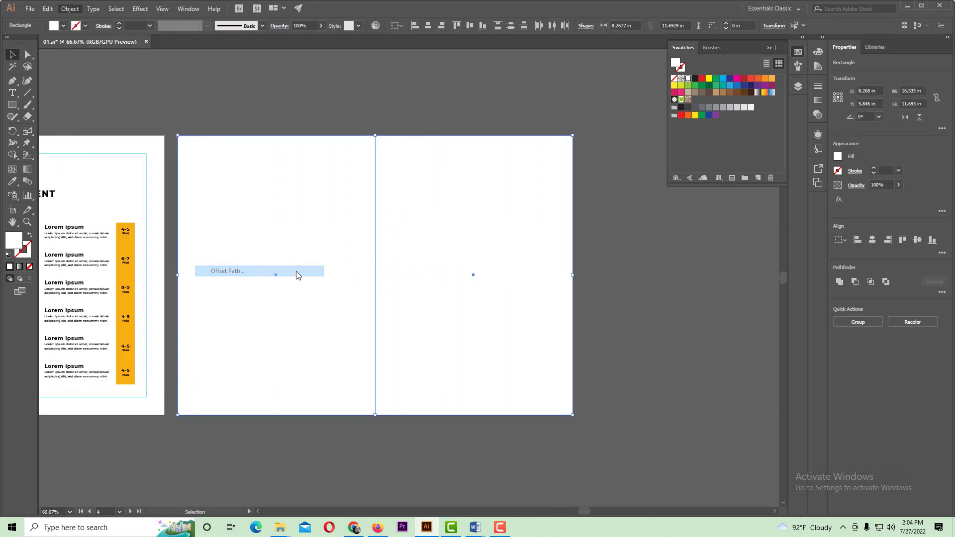
pyautogui.click(520, 232)
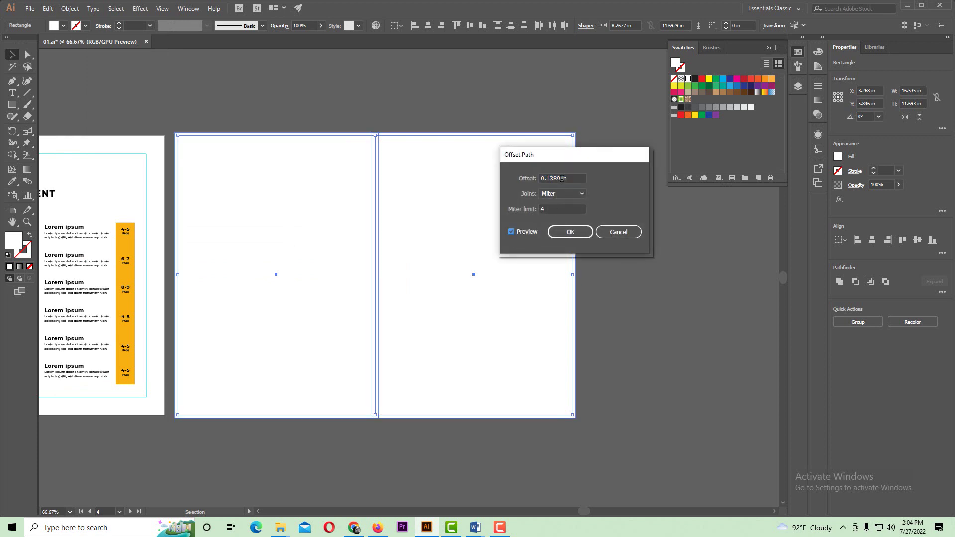
pyautogui.scroll(-3, 562, 177)
pyautogui.scroll(-4, 561, 175)
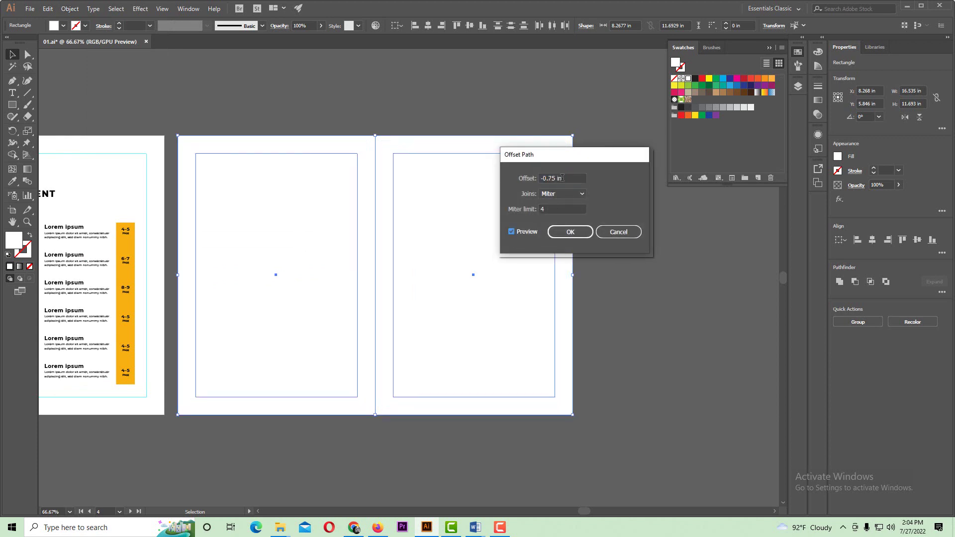
pyautogui.click(566, 233)
# - Convert the two inset rectangles into margin guides and delete the page-sized rectangles
pyautogui.rightClick(444, 212)
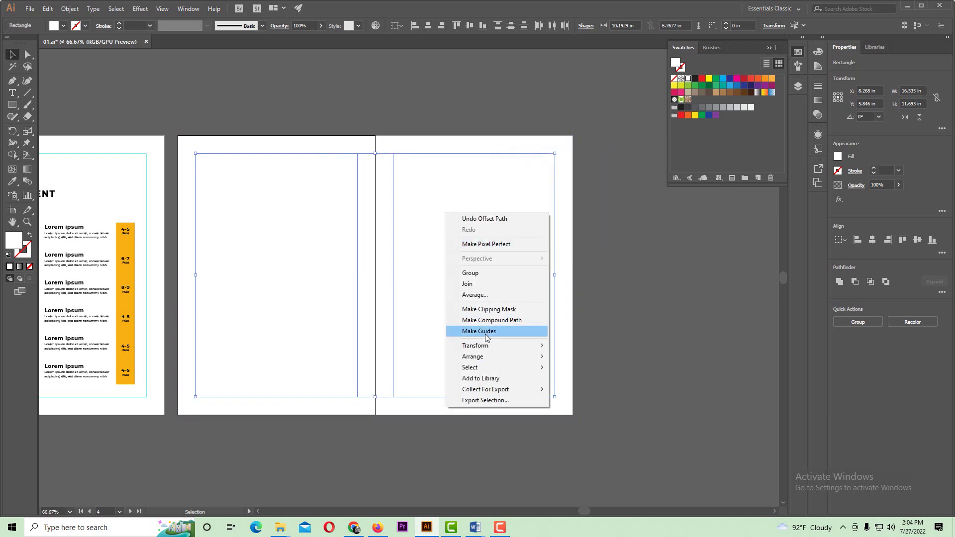
pyautogui.click(458, 331)
pyautogui.moveTo(636, 262); pyautogui.dragTo(308, 359)
pyautogui.press('Delete')
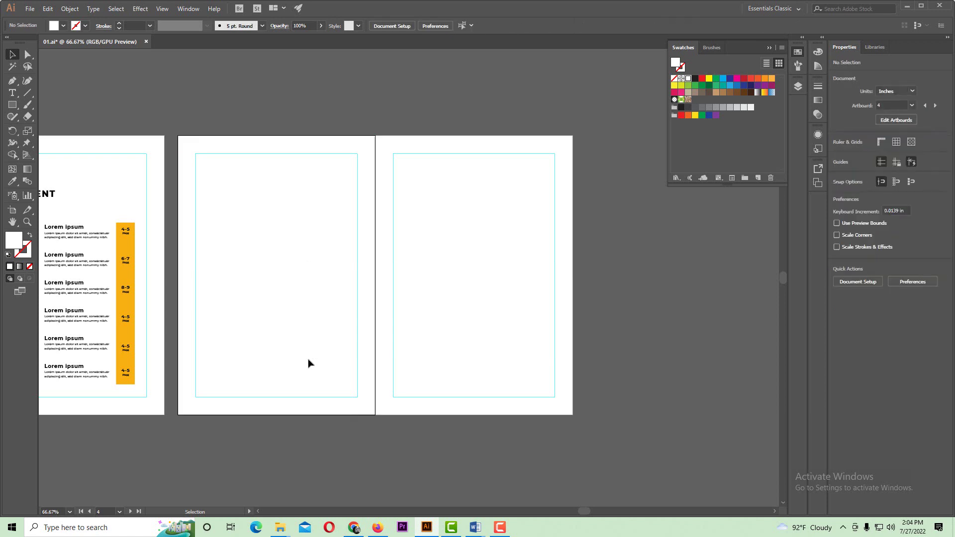
# - Draw a white rectangle about 3.25 × 2.22 in on the spread's left page, starting at the left margin guide near the top
pyautogui.keyDown('ctrl'); pyautogui.click(341, 275); pyautogui.keyUp('ctrl')
pyautogui.moveTo(341, 273); pyautogui.dragTo(366, 292)
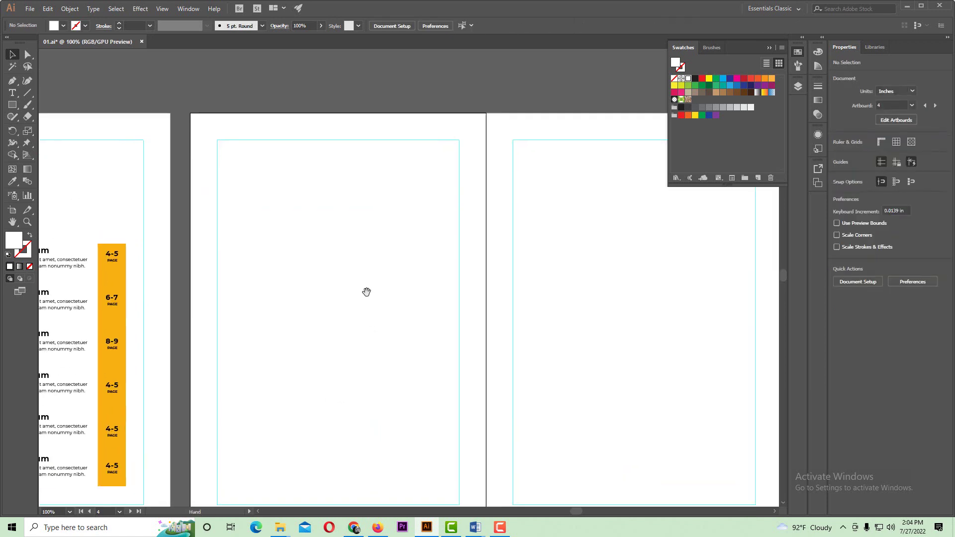
pyautogui.keyDown('ctrl'); pyautogui.keyDown('alt'); pyautogui.click(367, 268); pyautogui.keyUp('alt'); pyautogui.keyUp('ctrl')
pyautogui.moveTo(359, 206); pyautogui.dragTo(451, 293)
pyautogui.scroll(1, 451, 294)
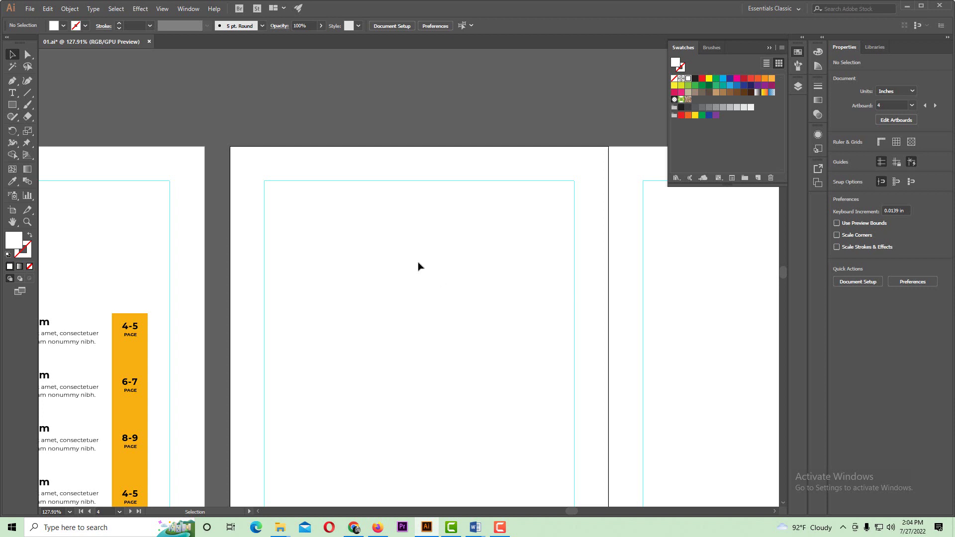
pyautogui.keyDown('ctrl'); pyautogui.keyDown('alt'); pyautogui.click(404, 286); pyautogui.keyUp('alt'); pyautogui.keyUp('ctrl')
pyautogui.moveTo(414, 304); pyautogui.dragTo(392, 244)
pyautogui.moveTo(447, 294); pyautogui.dragTo(425, 275)
pyautogui.moveTo(334, 275); pyautogui.dragTo(332, 285)
pyautogui.click(13, 105)
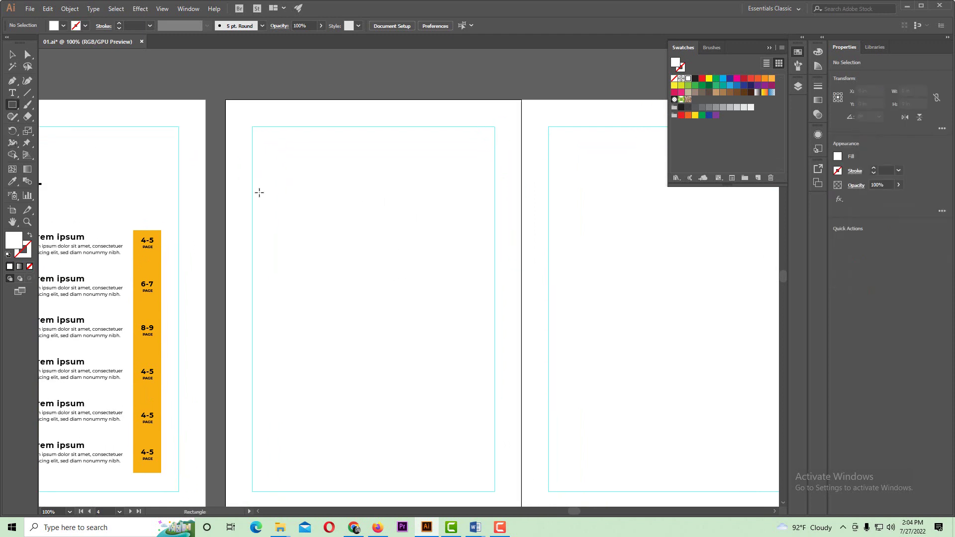
pyautogui.moveTo(253, 169); pyautogui.dragTo(368, 247)
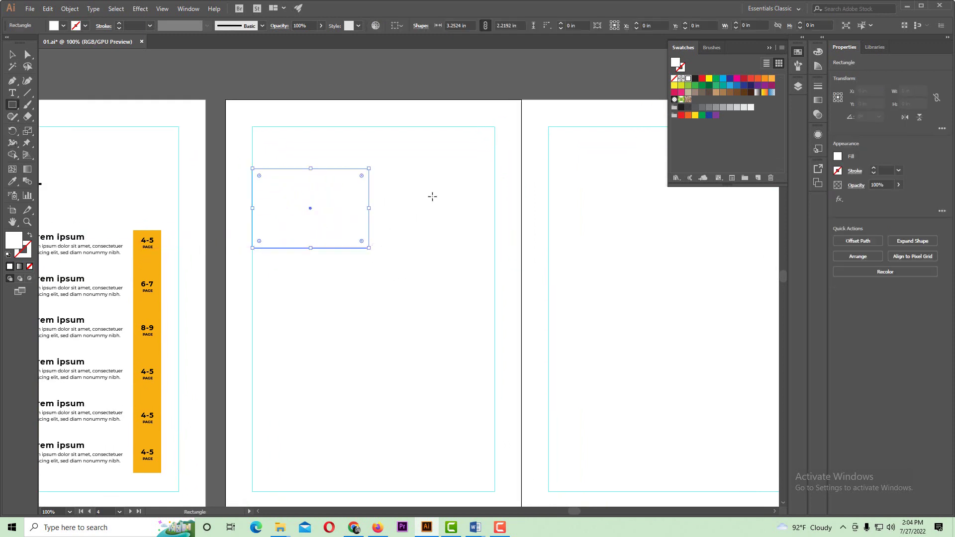
pyautogui.press('v')
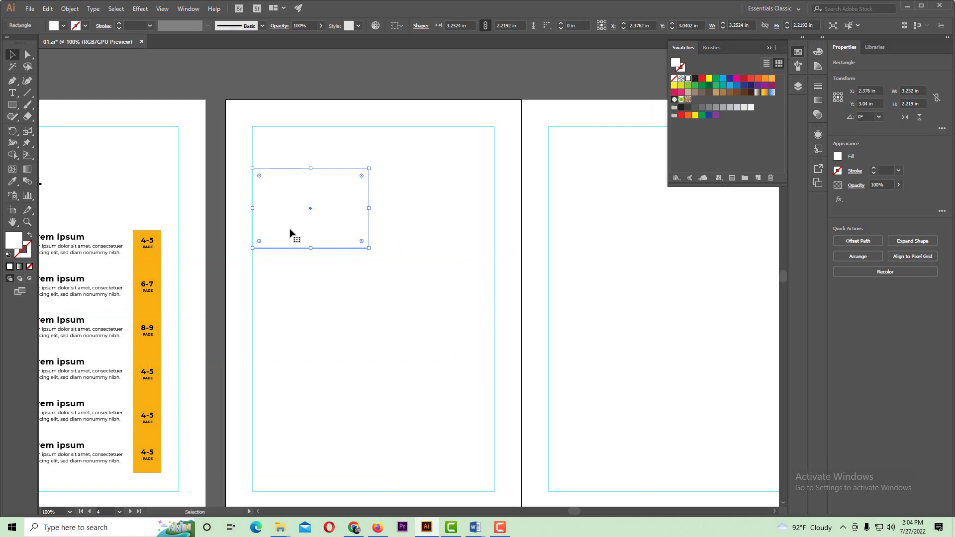
# - Shorten the white rectangle to about 2.05 in high and fill it with light gray F4F4F4
pyautogui.moveTo(313, 249); pyautogui.dragTo(311, 242)
pyautogui.click(337, 275)
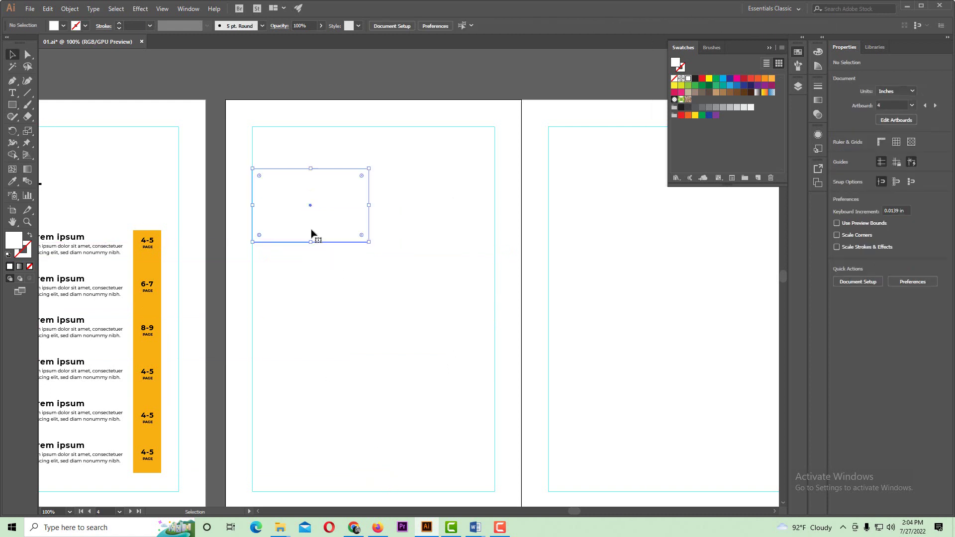
pyautogui.click(313, 234)
pyautogui.click(13, 183)
pyautogui.click(82, 236)
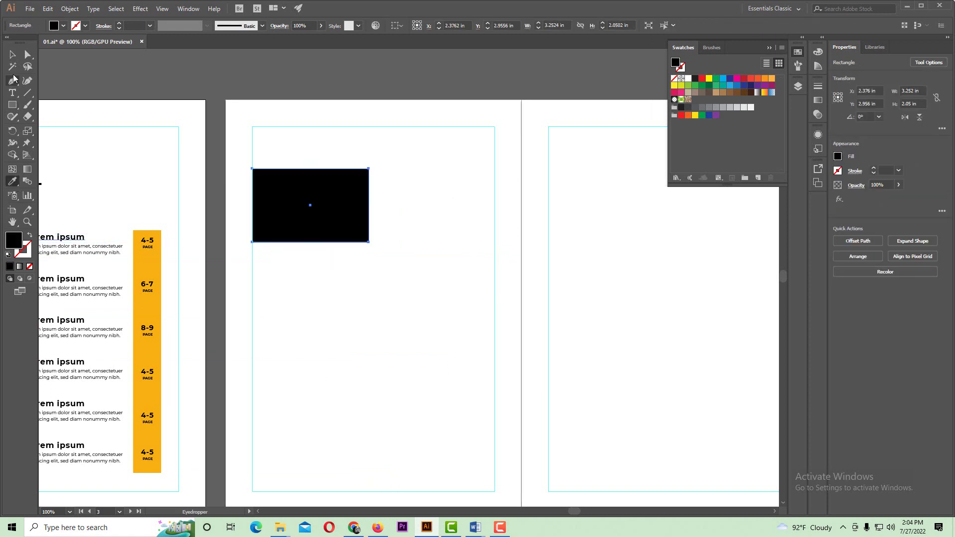
pyautogui.click(13, 55)
pyautogui.doubleClick(13, 244)
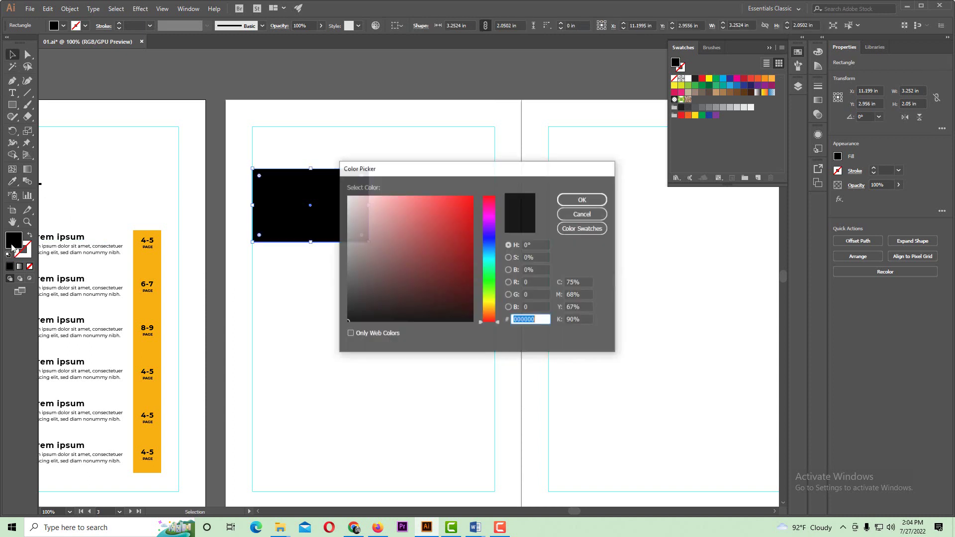
pyautogui.click(348, 200)
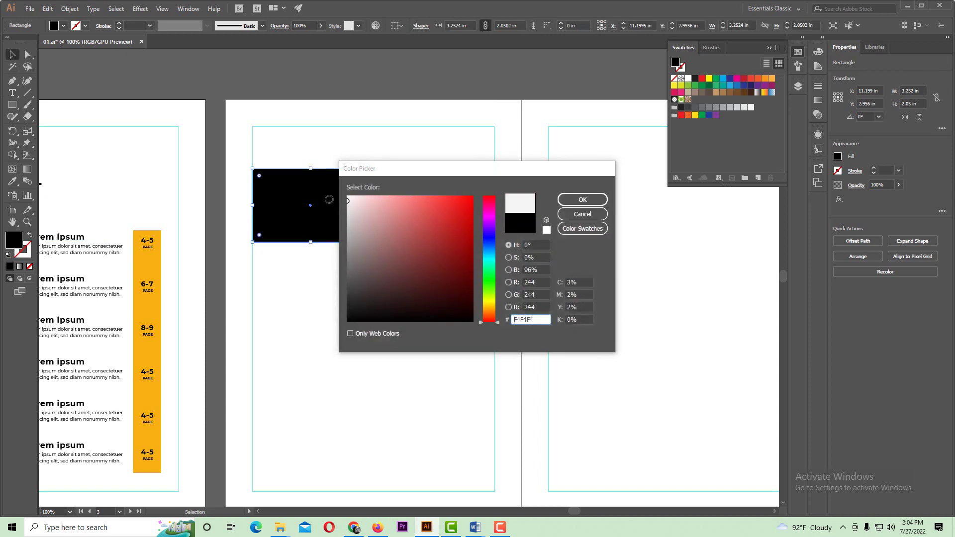
pyautogui.click(580, 199)
pyautogui.click(478, 269)
# - Duplicate the light gray rectangle straight down to form a column of four evenly spaced rectangles
pyautogui.moveTo(331, 203); pyautogui.dragTo(313, 219)
pyautogui.hotkey('ctrl', 'd')
pyautogui.hotkey('ctrl', 'd')
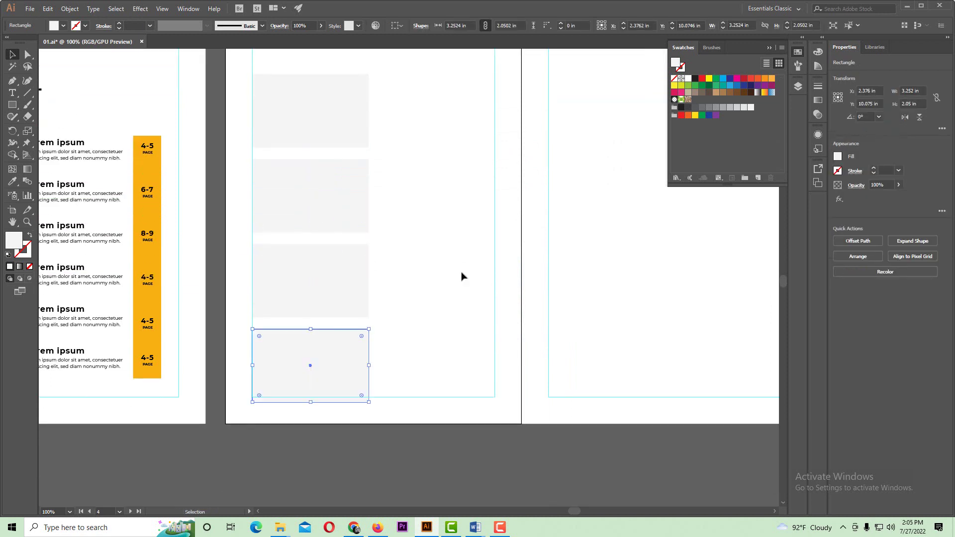
# - Move the column of four rectangles up so it fits within the page's top and bottom margin guides
pyautogui.keyDown('ctrl'); pyautogui.keyDown('alt'); pyautogui.click(413, 235); pyautogui.keyUp('alt'); pyautogui.keyUp('ctrl')
pyautogui.moveTo(403, 174); pyautogui.dragTo(332, 400)
pyautogui.keyDown('ctrl'); pyautogui.click(377, 258); pyautogui.keyUp('ctrl')
pyautogui.moveTo(345, 277); pyautogui.dragTo(344, 258)
pyautogui.click(512, 292)
pyautogui.scroll(-1, 479, 252)
pyautogui.moveTo(373, 302); pyautogui.dragTo(310, 305)
pyautogui.scroll(1, 420, 265)
pyautogui.moveTo(420, 266); pyautogui.dragTo(416, 266)
pyautogui.moveTo(407, 178); pyautogui.dragTo(268, 407)
pyautogui.click(448, 358)
pyautogui.click(309, 248)
pyautogui.click(281, 415)
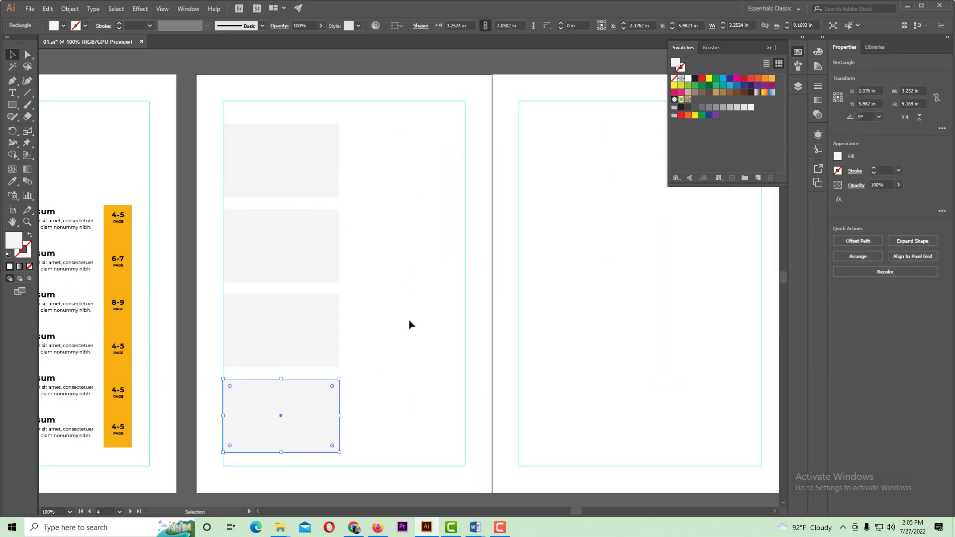
# - Shorten the rectangles to about 1.77 in high and add a fifth, with the outer ones meeting the top and bottom margin guides
pyautogui.moveTo(373, 174); pyautogui.dragTo(253, 417)
pyautogui.moveTo(281, 125); pyautogui.dragTo(312, 124)
pyautogui.click(359, 202)
pyautogui.click(388, 201)
pyautogui.moveTo(359, 142); pyautogui.dragTo(283, 134)
pyautogui.click(342, 416)
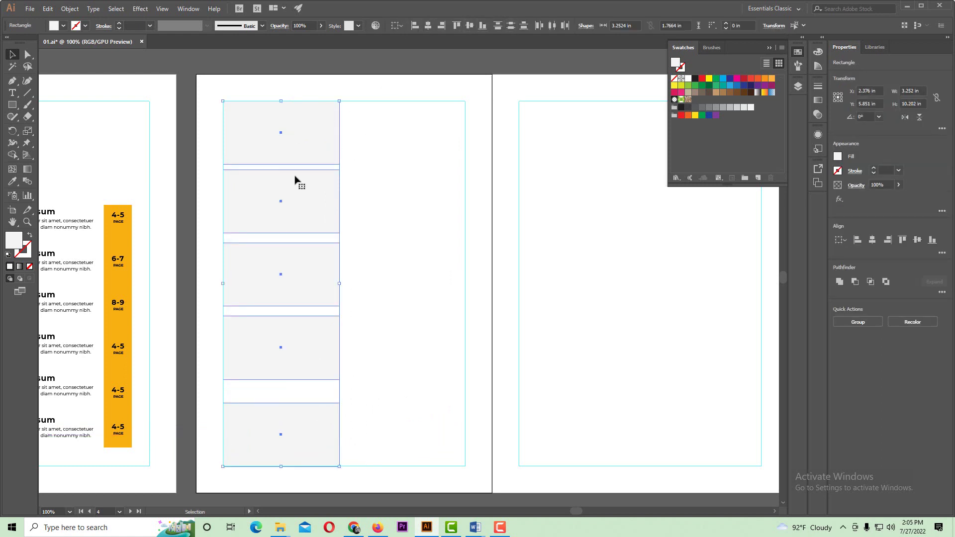
# - Distribute the five rectangles evenly along the column's height and hide the guides
pyautogui.click(510, 26)
pyautogui.click(413, 225)
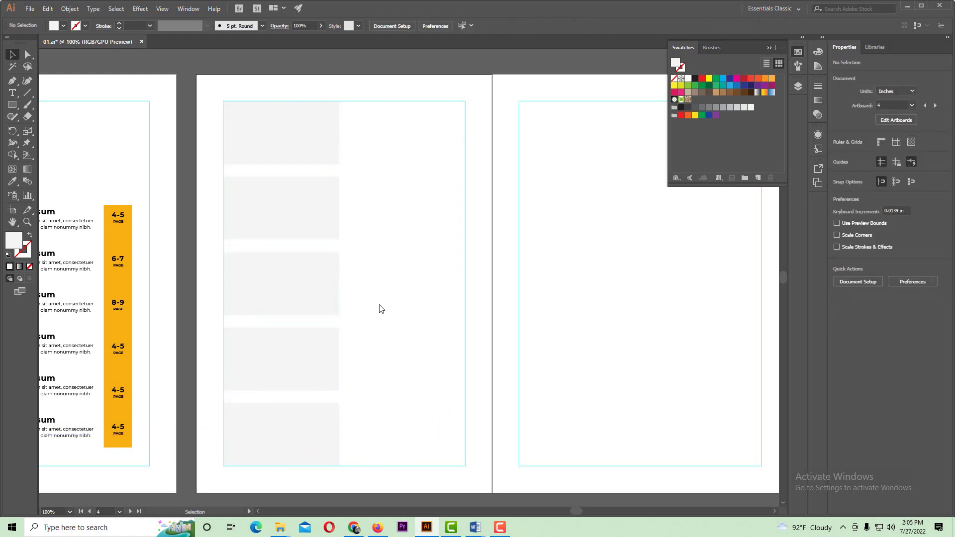
pyautogui.hotkey('ctrl', '-')
pyautogui.hotkey('ctrl', ';')
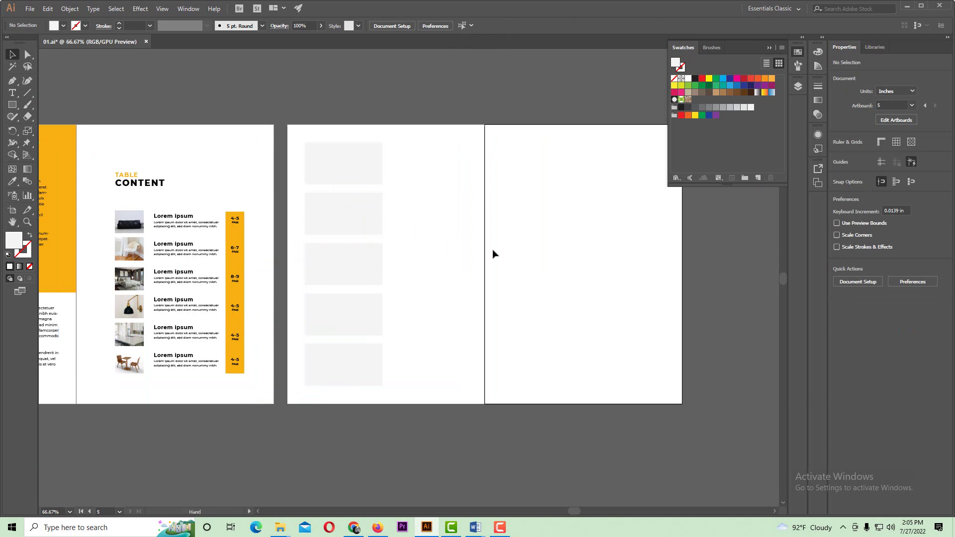
# - Change the fill of all five rectangles to medium gray AFAFAF
pyautogui.scroll(1, 430, 275)
pyautogui.moveTo(420, 366); pyautogui.dragTo(316, 152)
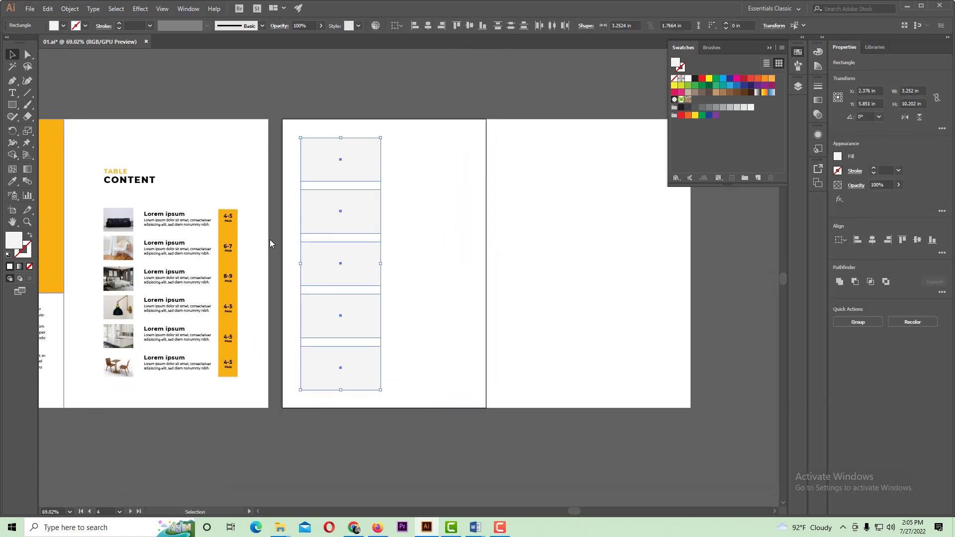
pyautogui.moveTo(407, 223); pyautogui.dragTo(328, 234)
pyautogui.click(582, 200)
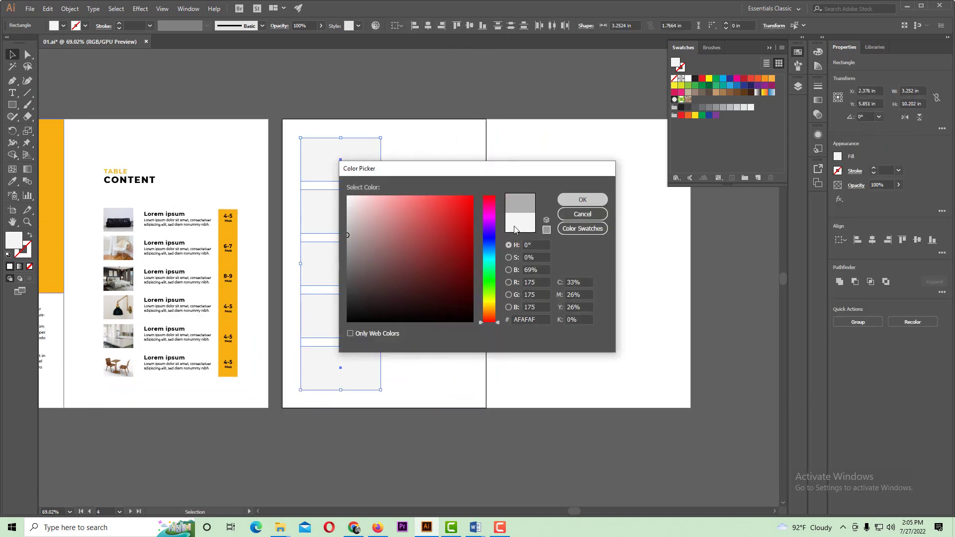
pyautogui.click(391, 224)
pyautogui.moveTo(391, 224); pyautogui.dragTo(460, 283)
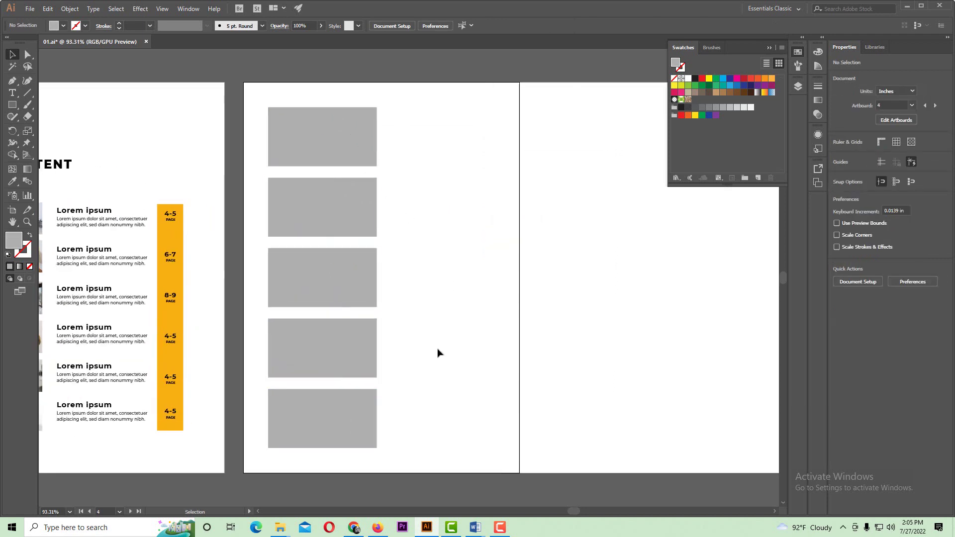
# - Duplicate the top gray rectangle beside itself and widen the copy to about 3.52 in, reaching the right margin guide
pyautogui.scroll(3, 437, 353)
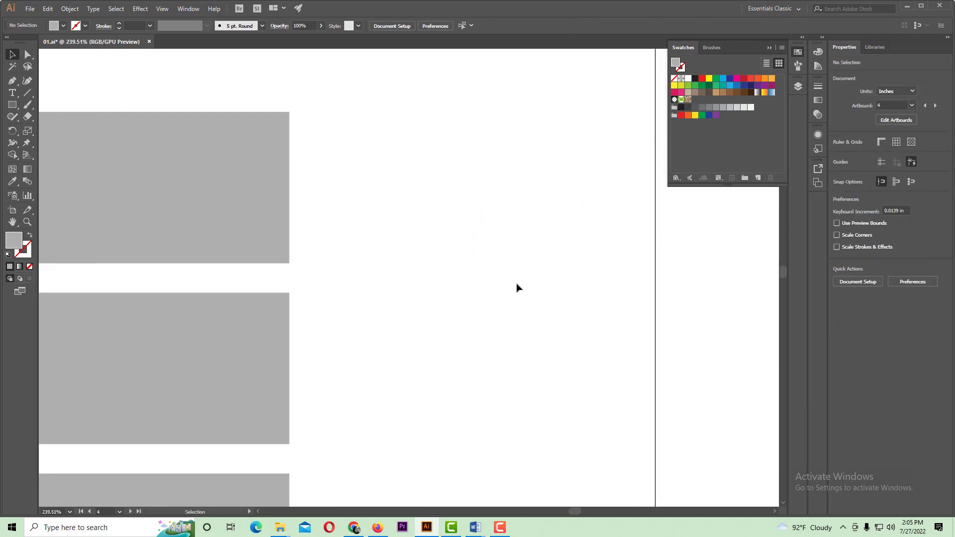
pyautogui.scroll(-3, 416, 277)
pyautogui.click(239, 192)
pyautogui.moveTo(238, 192); pyautogui.dragTo(412, 189)
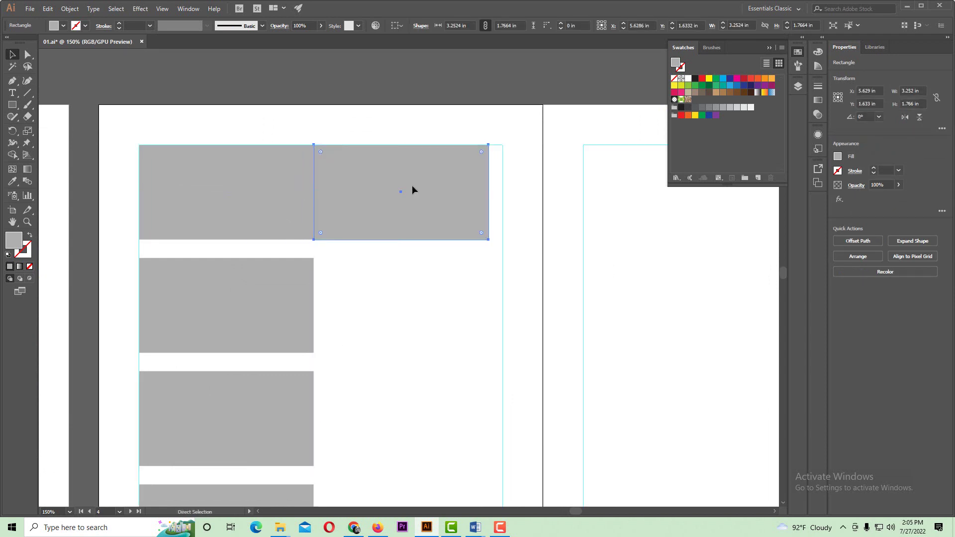
pyautogui.moveTo(489, 192); pyautogui.dragTo(503, 192)
pyautogui.click(460, 307)
pyautogui.click(413, 227)
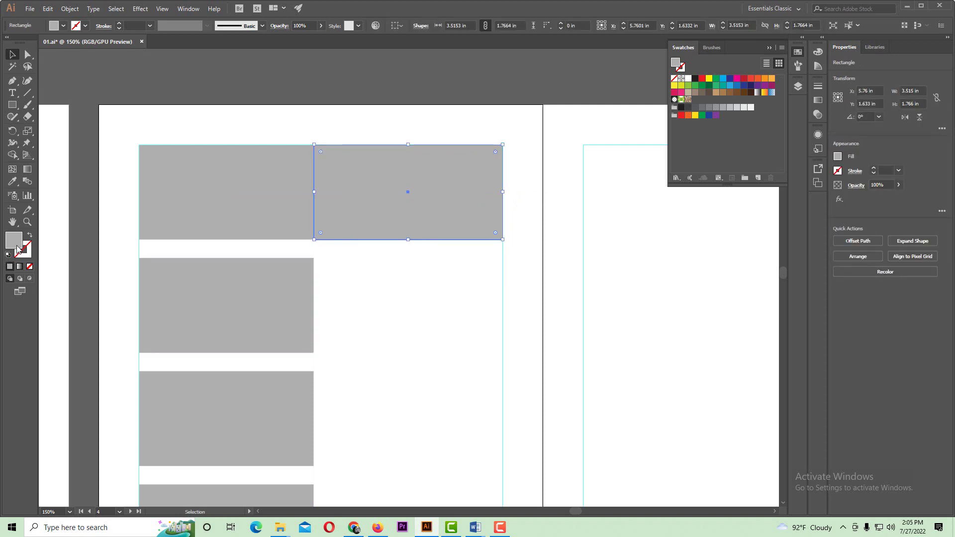
# - Fill the copied rectangle in the top row with light gray EFEFEF
pyautogui.doubleClick(16, 245)
pyautogui.moveTo(390, 214); pyautogui.dragTo(337, 203)
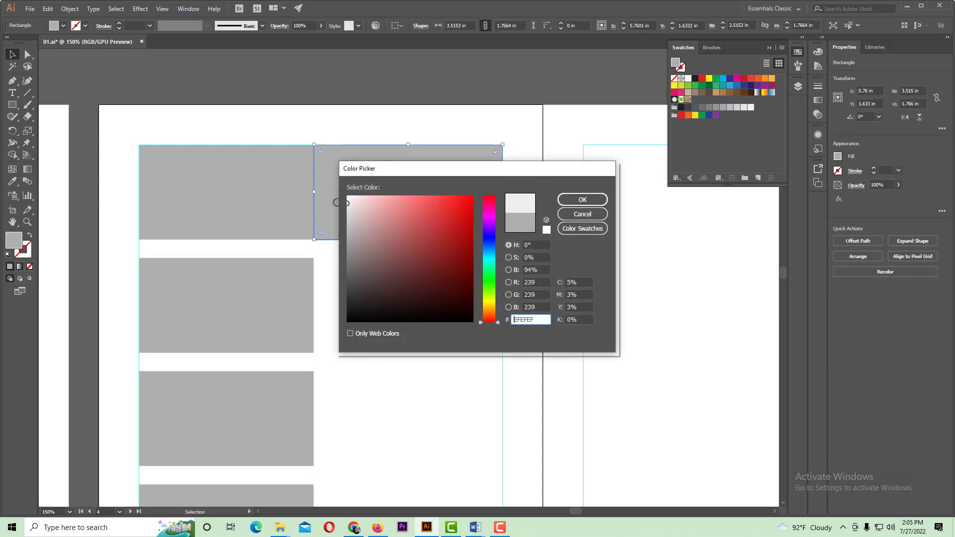
pyautogui.click(582, 200)
pyautogui.click(419, 288)
# - Narrow the light gray rectangle to about 3.47 in wide, leaving a small gap beside the darker rectangle
pyautogui.hotkey('ctrl', '-')
pyautogui.click(377, 224)
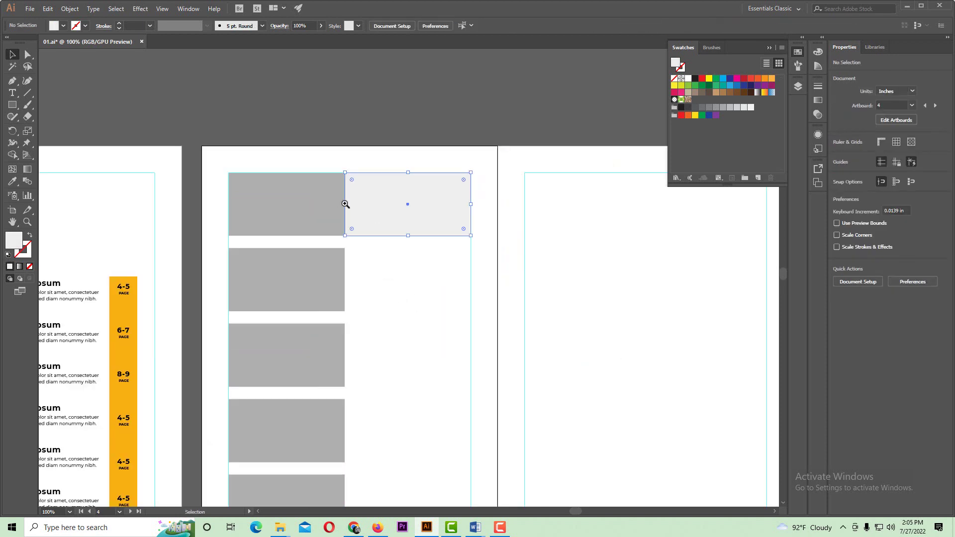
pyautogui.scroll(4, 343, 202)
pyautogui.moveTo(358, 217); pyautogui.dragTo(422, 253)
pyautogui.click(408, 309)
# - Repeat the light gray rectangle down the remaining four rows beside the darker ones, and hide the guides
pyautogui.hotkey('ctrl', '-')
pyautogui.hotkey('ctrl', '-')
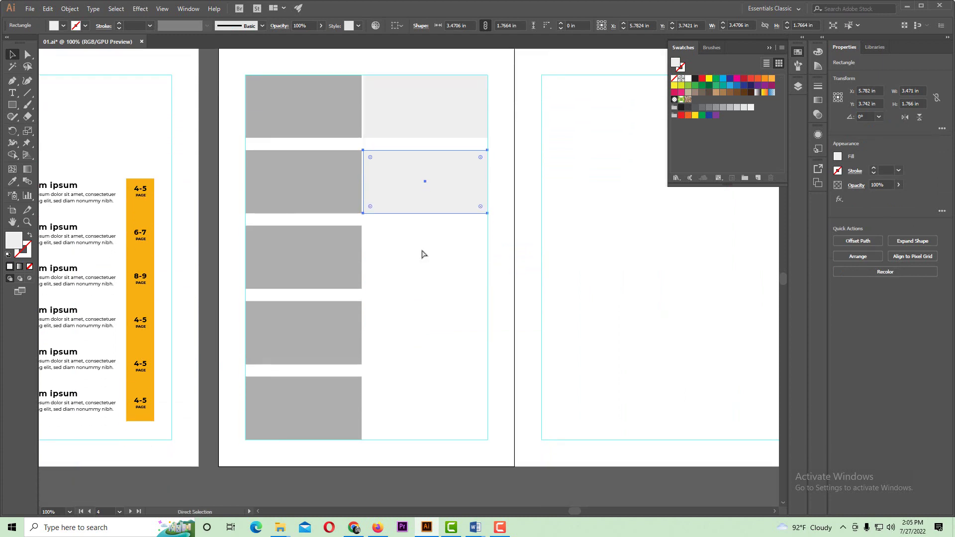
pyautogui.hotkey('ctrl', 'd')
pyautogui.hotkey('ctrl', 'd')
pyautogui.hotkey('ctrl', 'd')
pyautogui.click(503, 340)
pyautogui.hotkey('ctrl', '-')
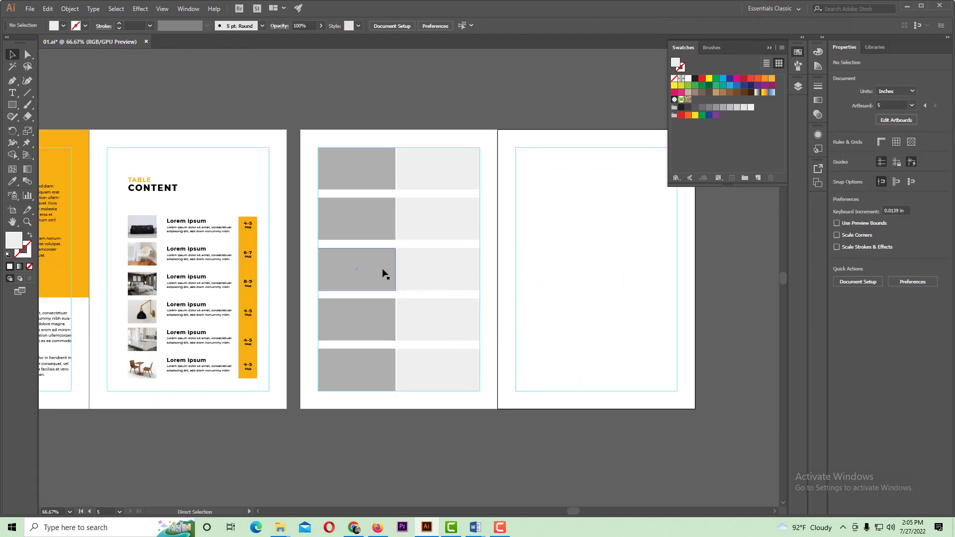
pyautogui.moveTo(395, 270); pyautogui.dragTo(375, 292)
pyautogui.keyDown('ctrl'); pyautogui.keyDown('alt'); pyautogui.click(452, 292); pyautogui.keyUp('alt'); pyautogui.keyUp('ctrl')
pyautogui.keyDown('ctrl'); pyautogui.keyDown('alt'); pyautogui.click(394, 245); pyautogui.keyUp('alt'); pyautogui.keyUp('ctrl')
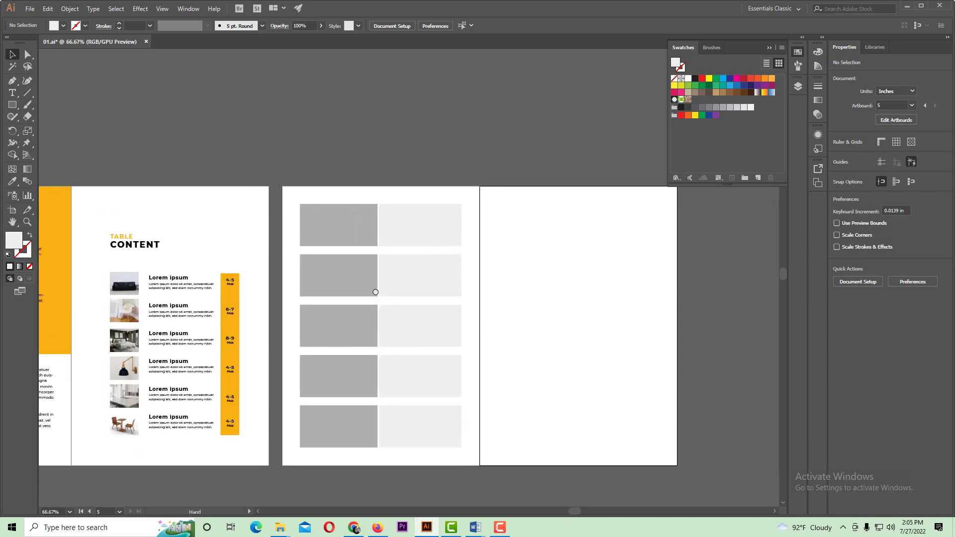
# - Switch to the Sofa folder and place five sofa photos, all except the fourth and fifth, into the Illustrator document
pyautogui.moveTo(323, 481); pyautogui.dragTo(330, 484)
pyautogui.click(330, 484)
pyautogui.keyDown('ctrl'); pyautogui.click(376, 338); pyautogui.keyUp('ctrl')
pyautogui.moveTo(377, 338); pyautogui.dragTo(363, 320)
pyautogui.click(283, 528)
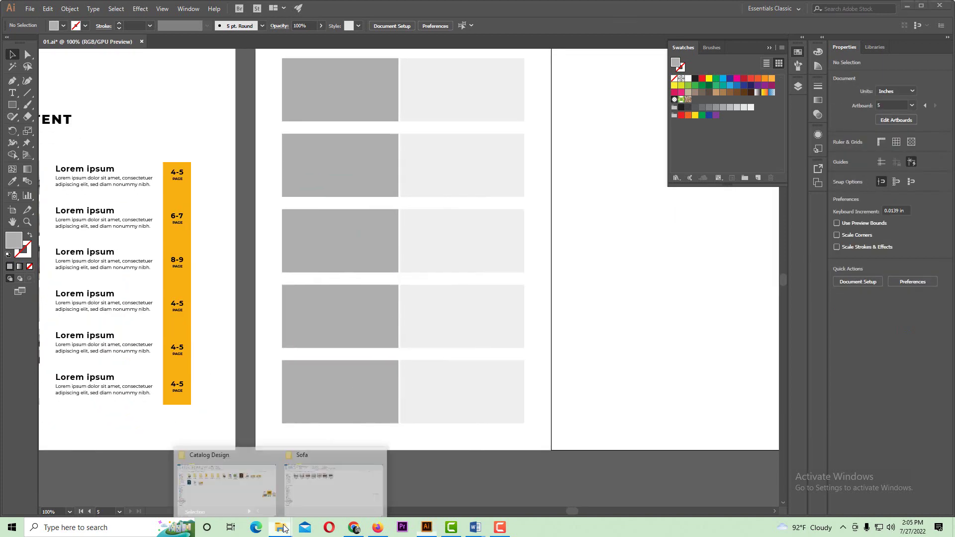
pyautogui.click(336, 487)
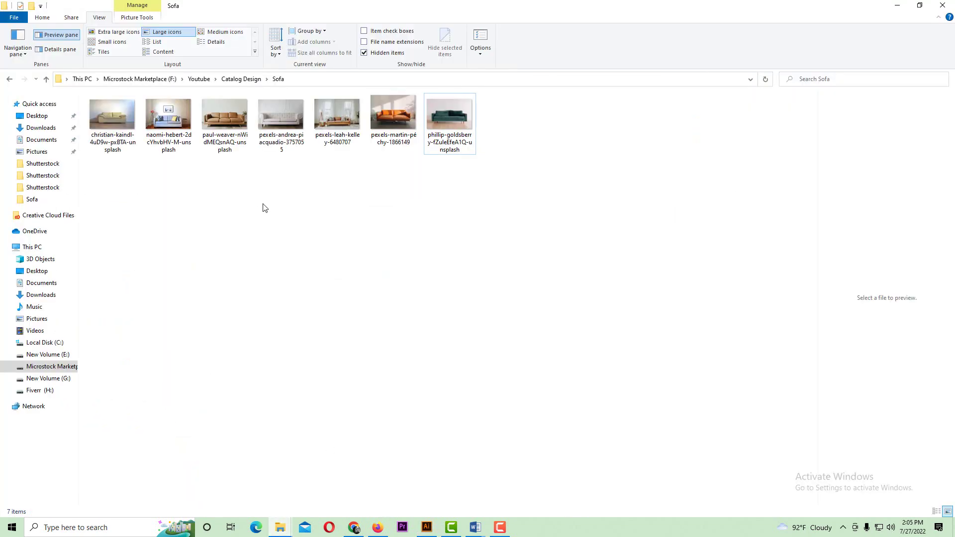
pyautogui.click(124, 139)
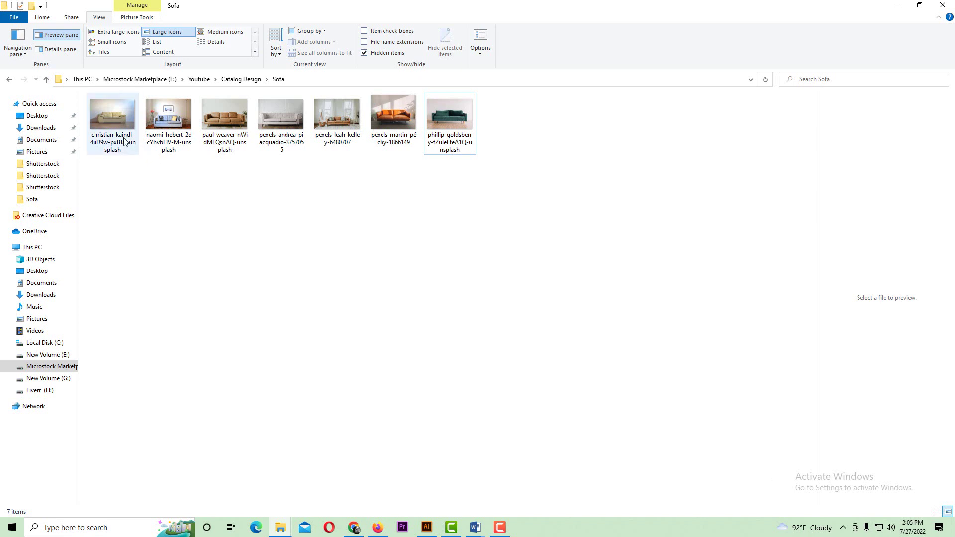
pyautogui.keyDown('ctrl'); pyautogui.click(450, 126); pyautogui.keyUp('ctrl')
pyautogui.keyDown('ctrl'); pyautogui.click(214, 133); pyautogui.keyUp('ctrl')
pyautogui.keyDown('ctrl'); pyautogui.click(168, 120); pyautogui.keyUp('ctrl')
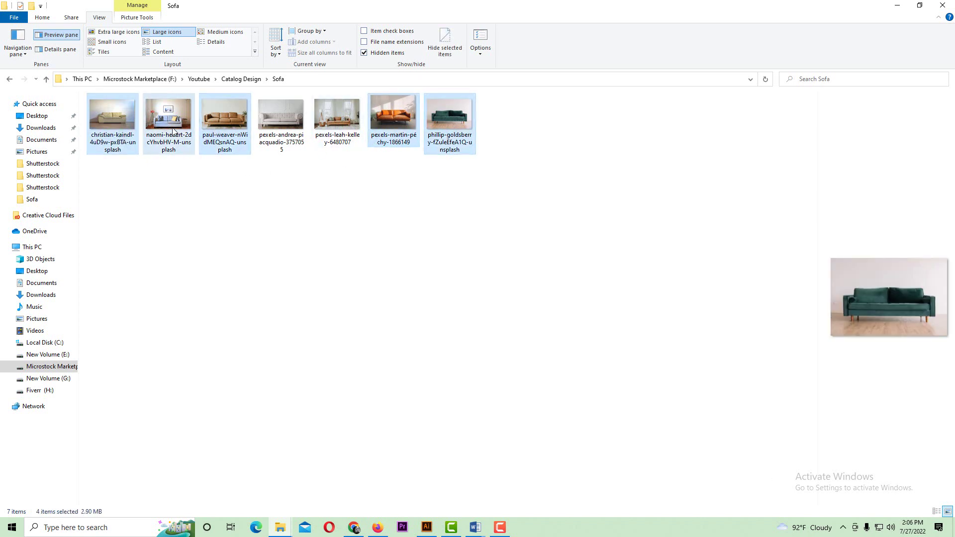
pyautogui.moveTo(225, 147); pyautogui.dragTo(616, 352)
# - Scale all the placed sofa photos down together to roughly a tenth of their size
pyautogui.hotkey('ctrl', '-')
pyautogui.hotkey('ctrl', '-')
pyautogui.hotkey('ctrl', '-')
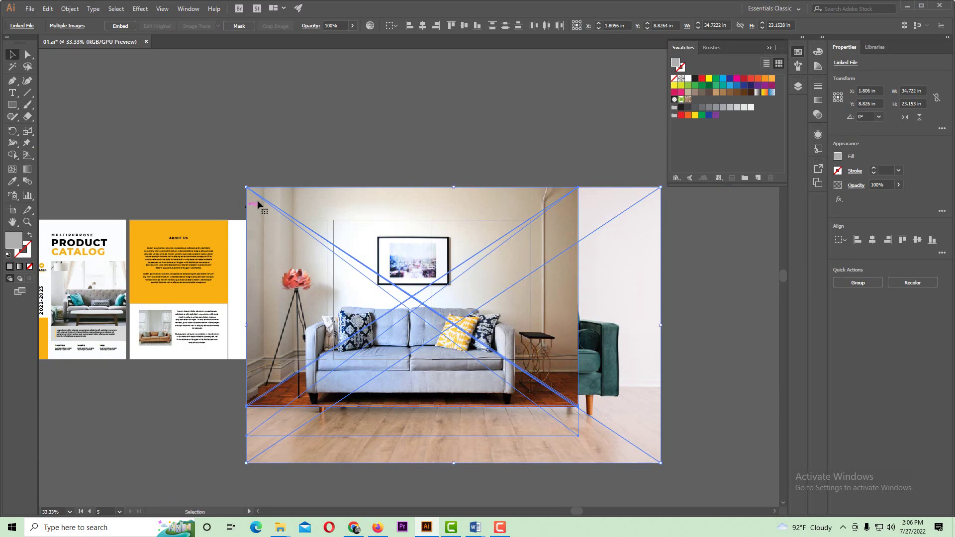
pyautogui.moveTo(248, 187); pyautogui.dragTo(574, 395)
# - Move the blue-gray sofa photo off the stack and spread the photos out on the blank right page
pyautogui.hotkey('ctrl', 'space')
pyautogui.click(551, 261)
pyautogui.moveTo(511, 327); pyautogui.dragTo(553, 158)
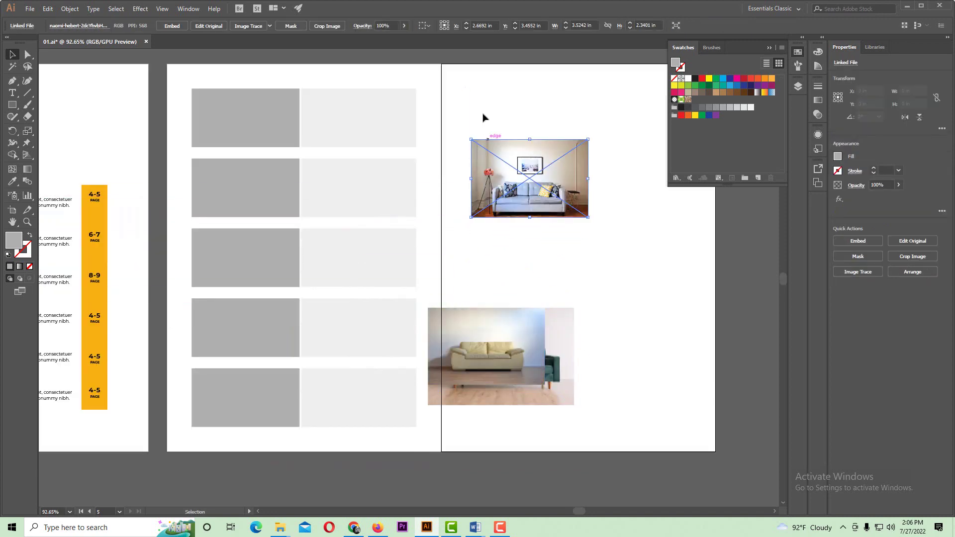
pyautogui.click(483, 116)
pyautogui.moveTo(486, 166); pyautogui.dragTo(571, 273)
pyautogui.moveTo(576, 446); pyautogui.dragTo(473, 317)
# - Center the beige sofa photo over the top dark gray rectangle and embed the image
pyautogui.hotkey('ctrl', 'space')
pyautogui.moveTo(352, 212); pyautogui.dragTo(352, 291)
pyautogui.hotkey('ctrl', 'shift', '[')
pyautogui.click(321, 239)
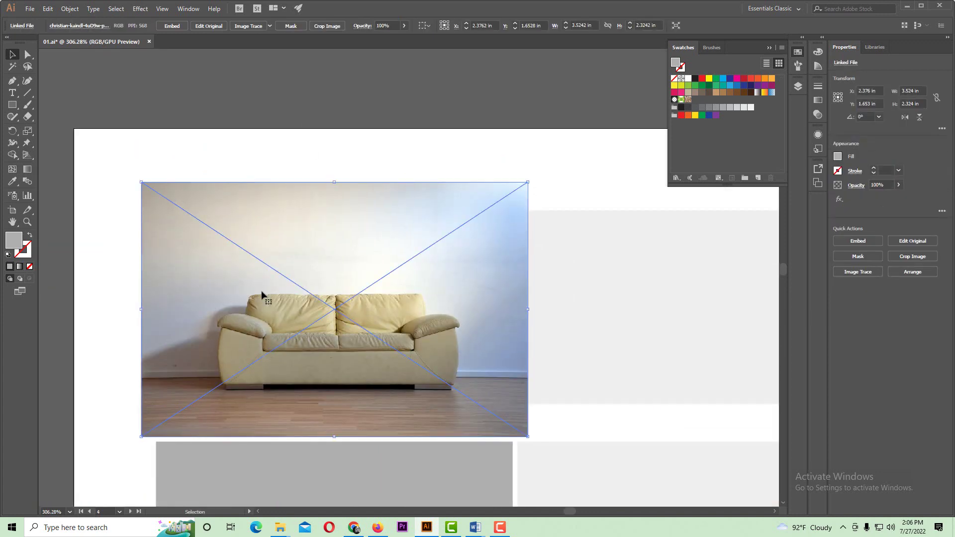
pyautogui.hotkey('ctrl', '[')
pyautogui.click(169, 30)
pyautogui.click(257, 134)
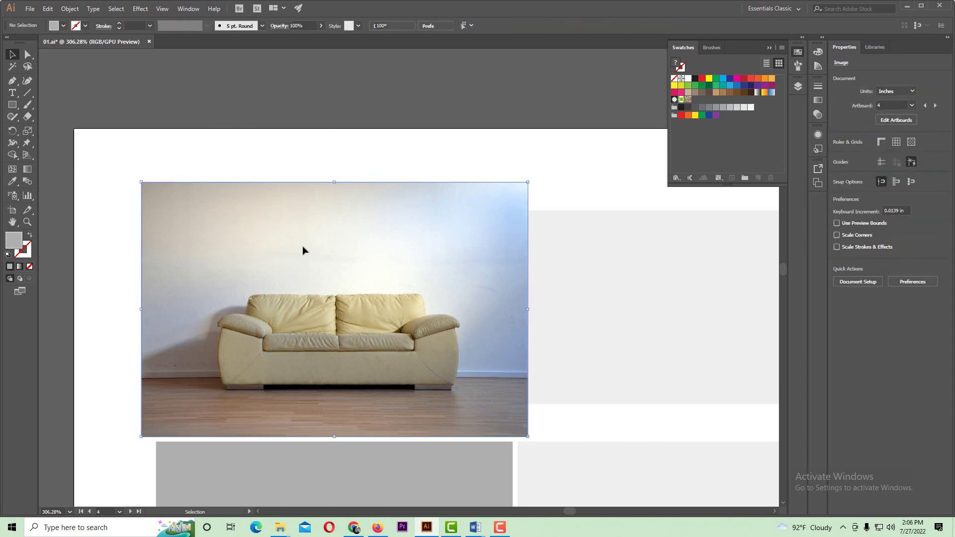
pyautogui.click(303, 247)
pyautogui.click(337, 158)
pyautogui.moveTo(281, 264); pyautogui.dragTo(517, 231)
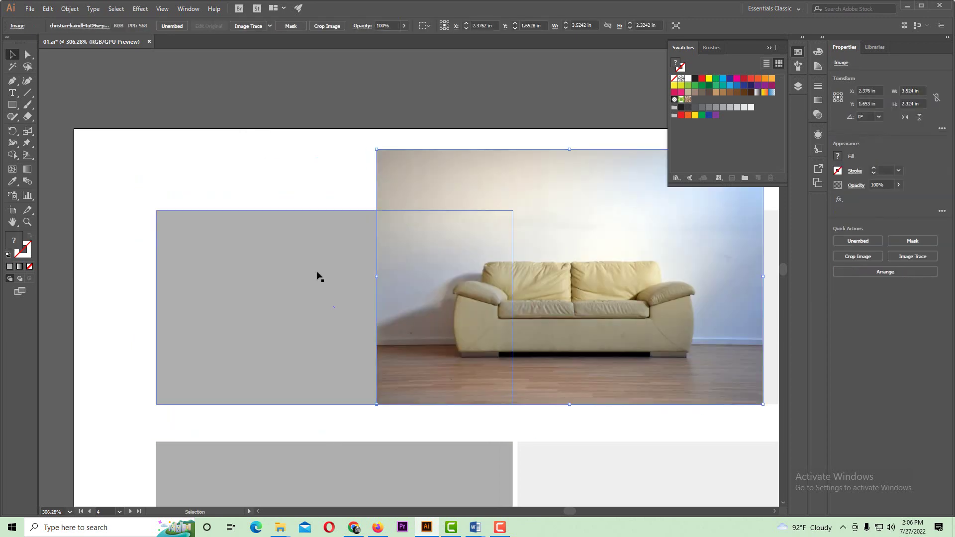
pyautogui.hotkey('ctrl', 'z')
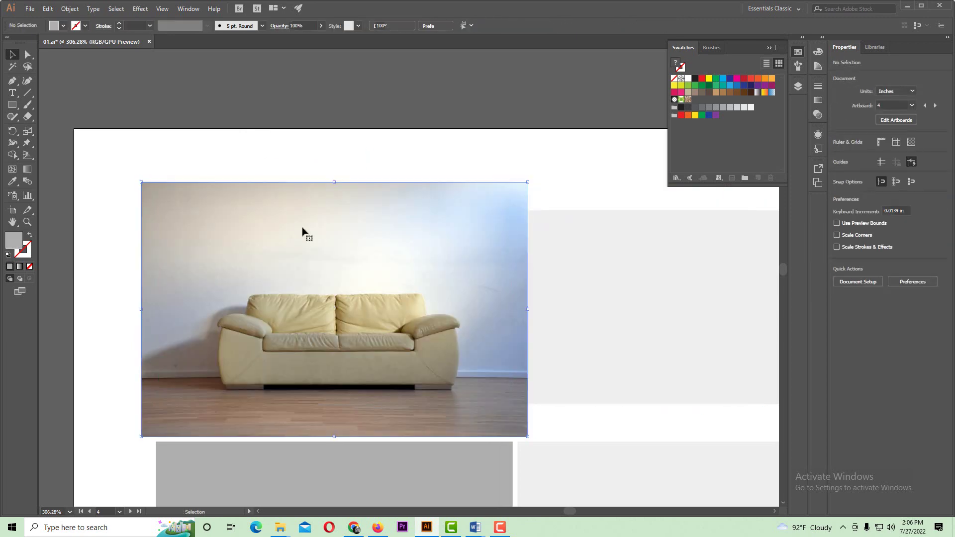
# - Send the beige sofa photo to the back, behind the top gray rectangle
pyautogui.rightClick(302, 230)
pyautogui.moveTo(341, 312)
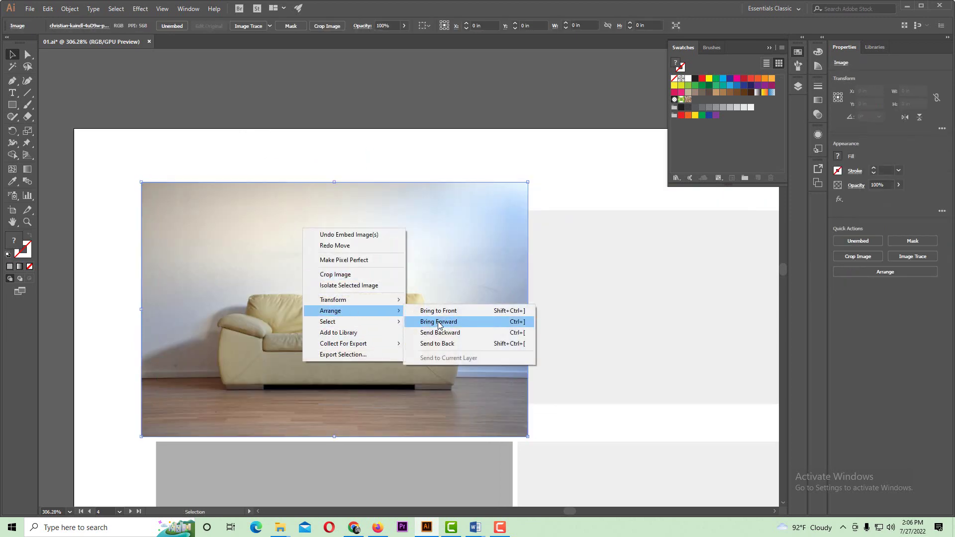
pyautogui.click(444, 348)
pyautogui.click(383, 178)
# - Make a clipping mask of the beige sofa photo with the top gray rectangle
pyautogui.click(383, 234)
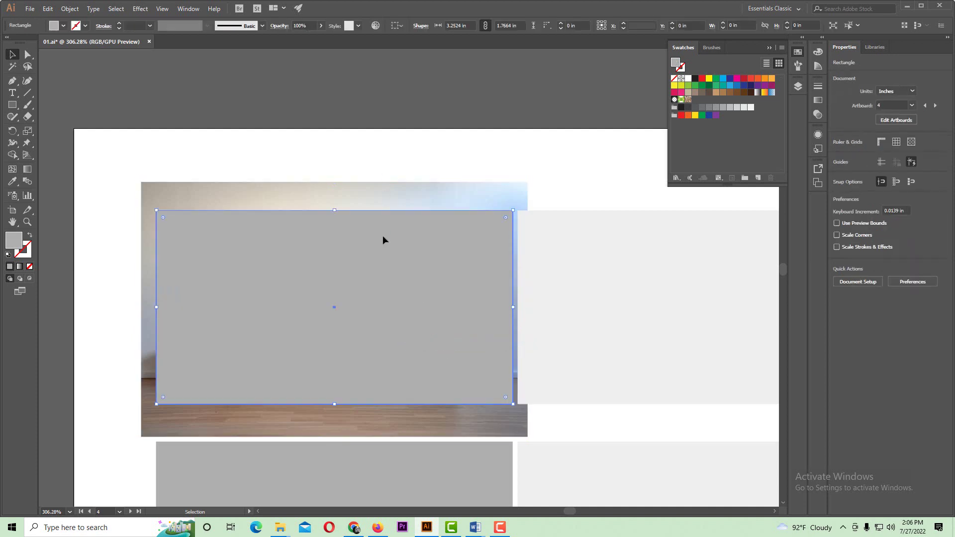
pyautogui.keyDown('shift'); pyautogui.click(386, 199); pyautogui.keyUp('shift')
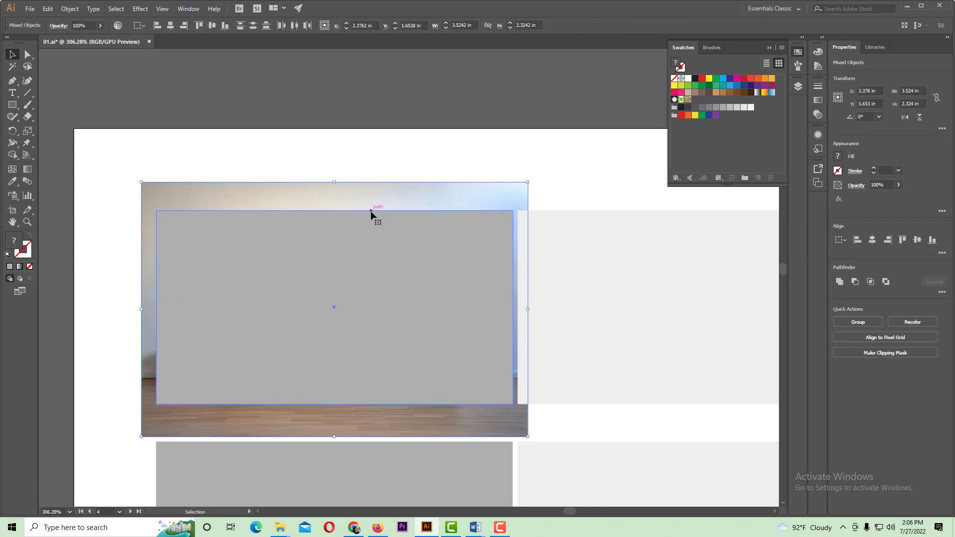
pyautogui.rightClick(371, 213)
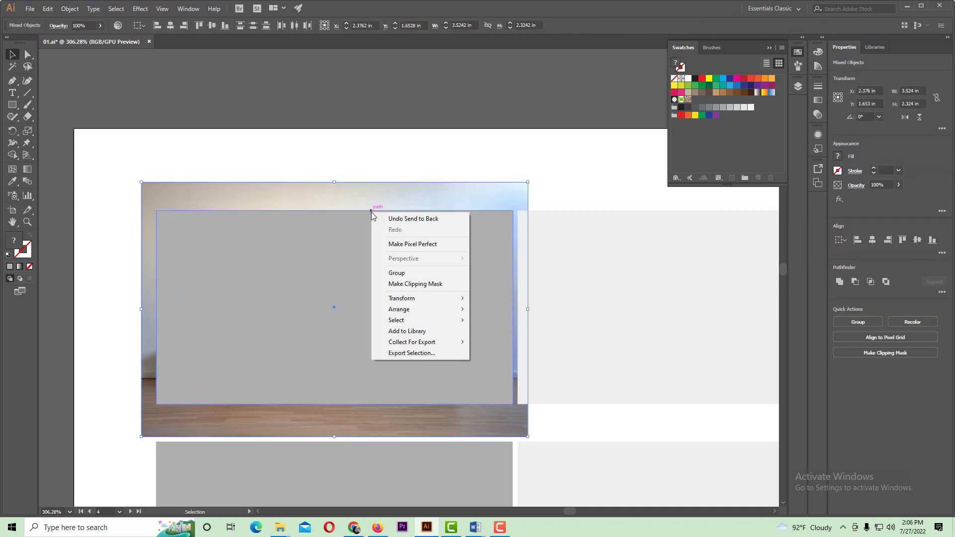
pyautogui.click(388, 285)
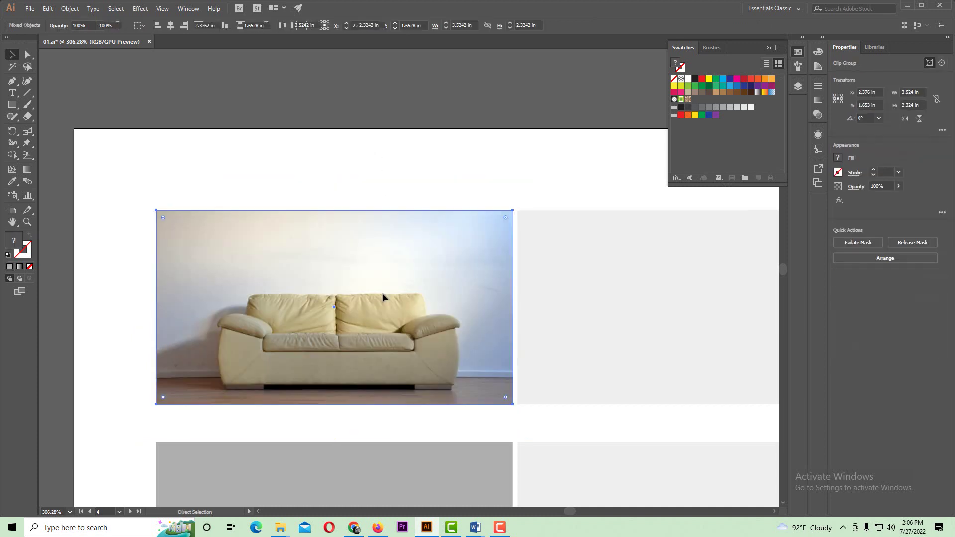
# - Shift the beige sofa photo slightly upward inside its clipping mask so the sofa is vertically centered
pyautogui.click(368, 177)
pyautogui.press('z')
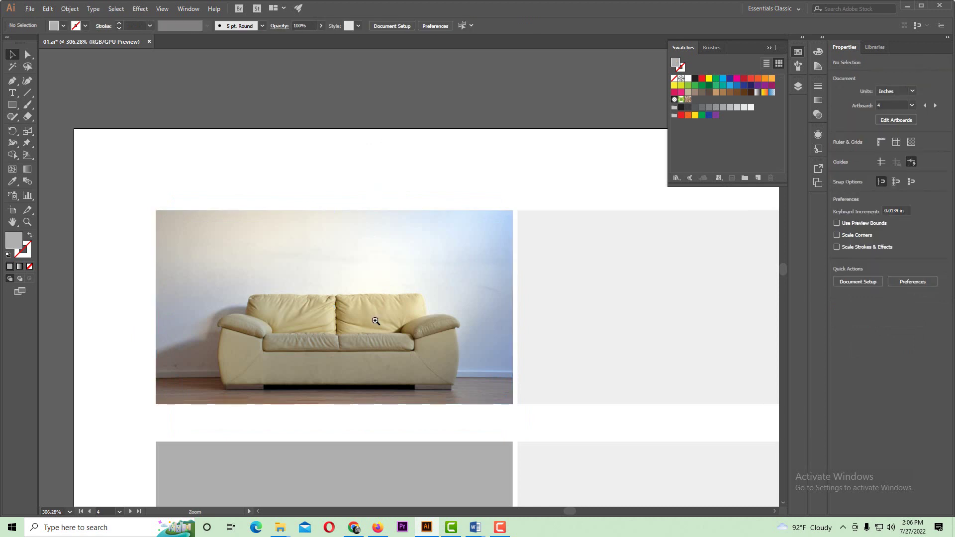
pyautogui.doubleClick(371, 303)
pyautogui.moveTo(368, 322)
pyautogui.mouseDown()
pyautogui.moveTo(368, 313)
pyautogui.moveTo(366, 323)
pyautogui.mouseUp()
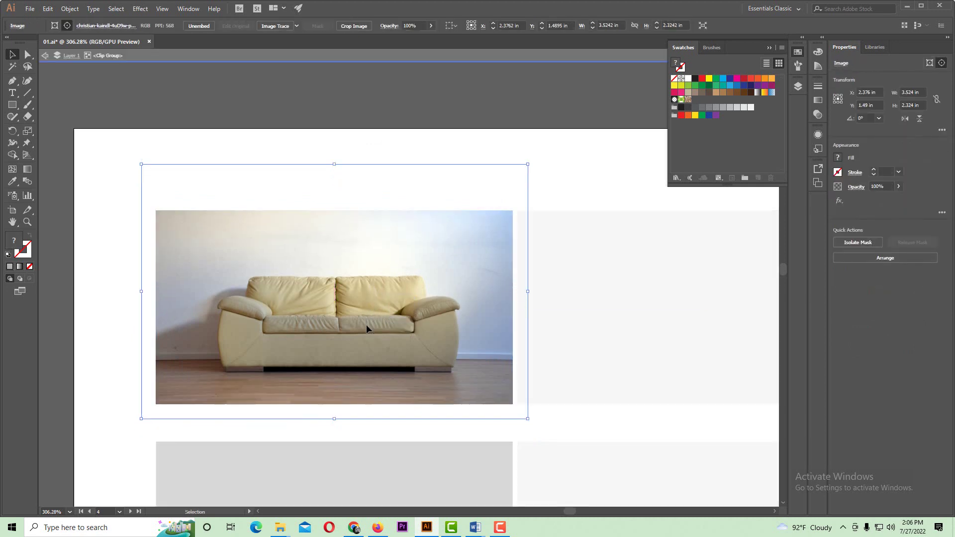
pyautogui.doubleClick(247, 106)
# - Center the green sofa photo over the second dark gray rectangle and embed the image
pyautogui.keyDown('ctrl'); pyautogui.keyDown('alt'); pyautogui.click(364, 292); pyautogui.keyUp('alt'); pyautogui.keyUp('ctrl')
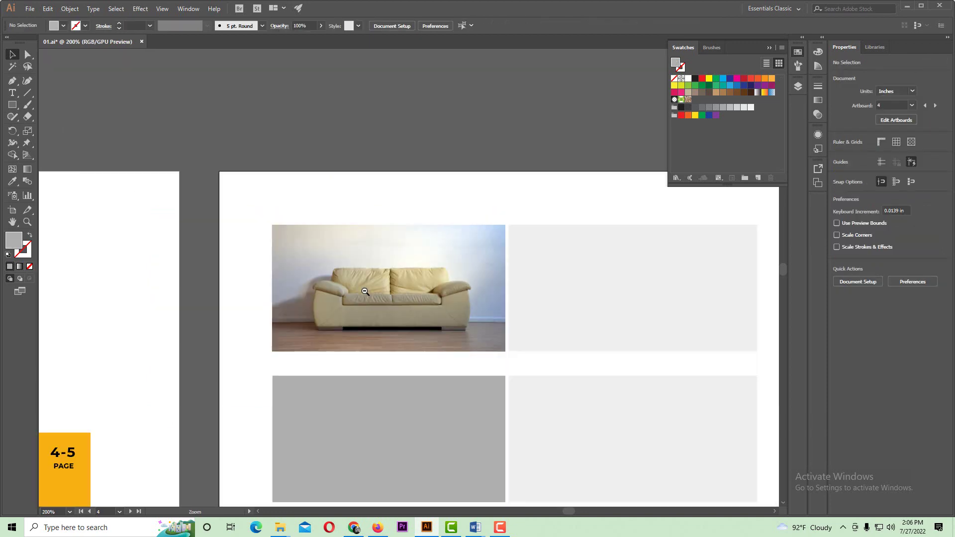
pyautogui.keyDown('alt'); pyautogui.click(365, 291); pyautogui.keyUp('alt')
pyautogui.hscroll(5, 384, 301)
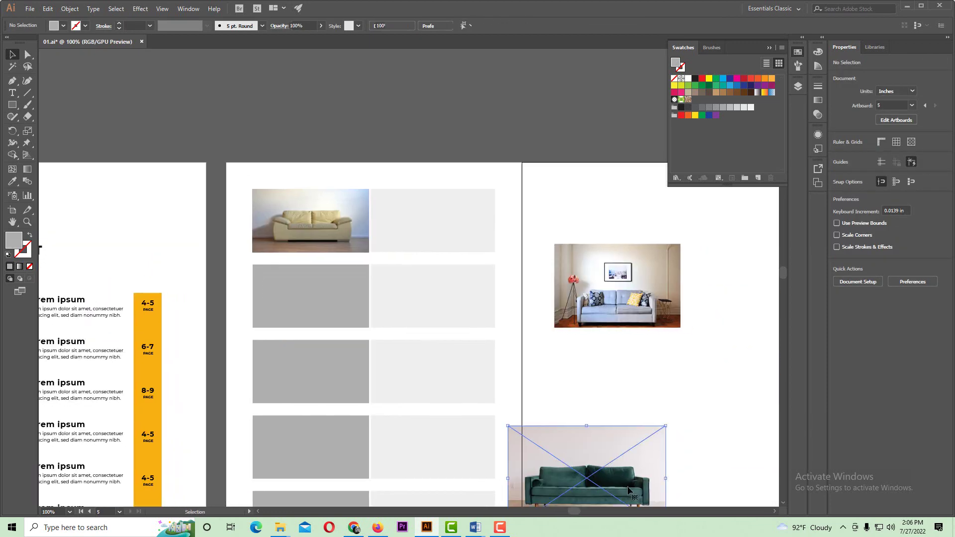
pyautogui.moveTo(627, 490); pyautogui.dragTo(351, 303)
pyautogui.scroll(3, 308, 284)
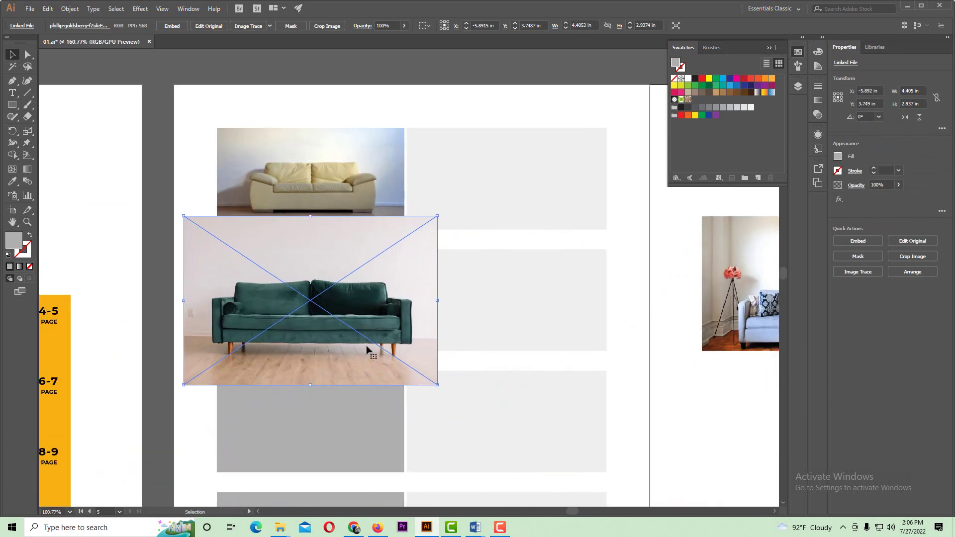
pyautogui.click(174, 27)
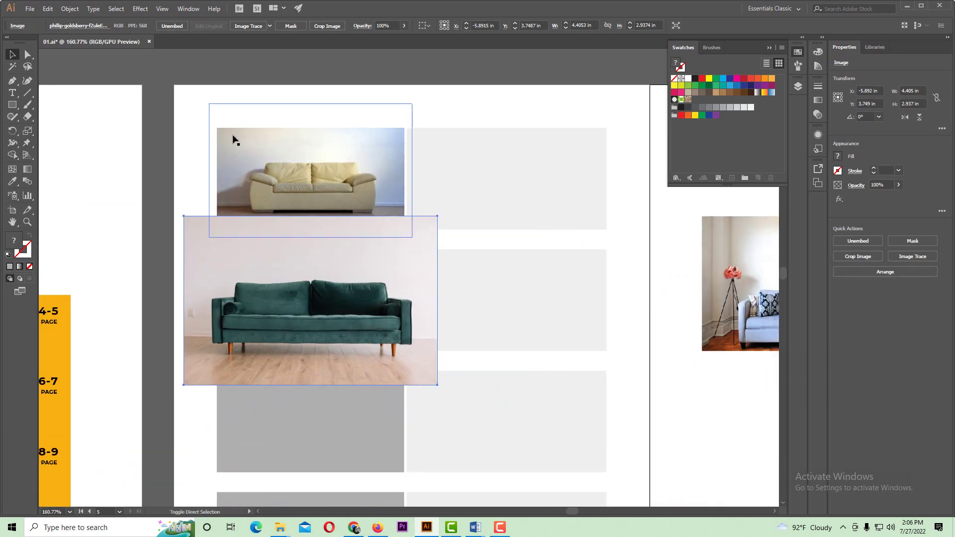
# - Send the green sofa photo behind the second gray rectangle and scale it down proportionally to about 3.34 by 2.23 in
pyautogui.scroll(1, 316, 301)
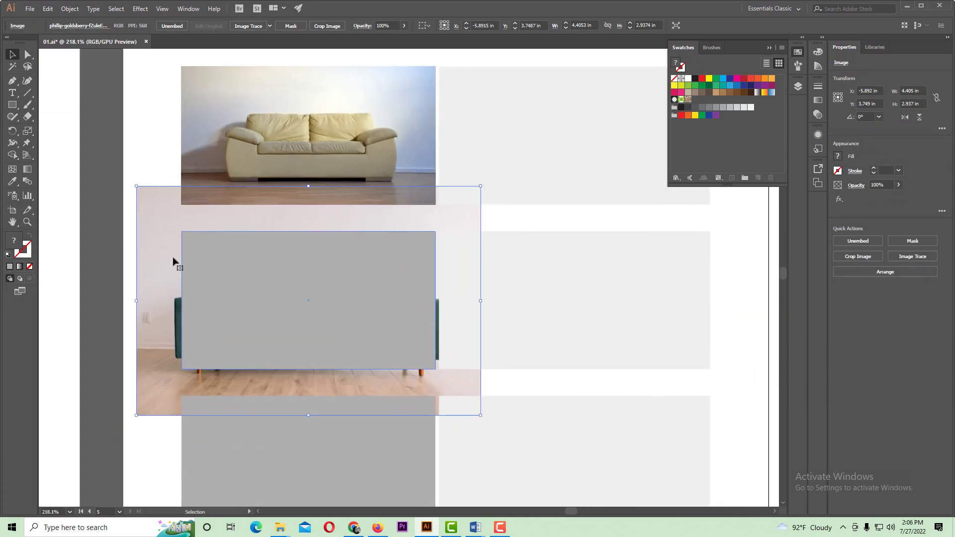
pyautogui.moveTo(482, 414); pyautogui.dragTo(439, 390)
# - Make a clipping mask of the green sofa photo with the second dark gray rectangle
pyautogui.keyDown('shift'); pyautogui.click(389, 316); pyautogui.keyUp('shift')
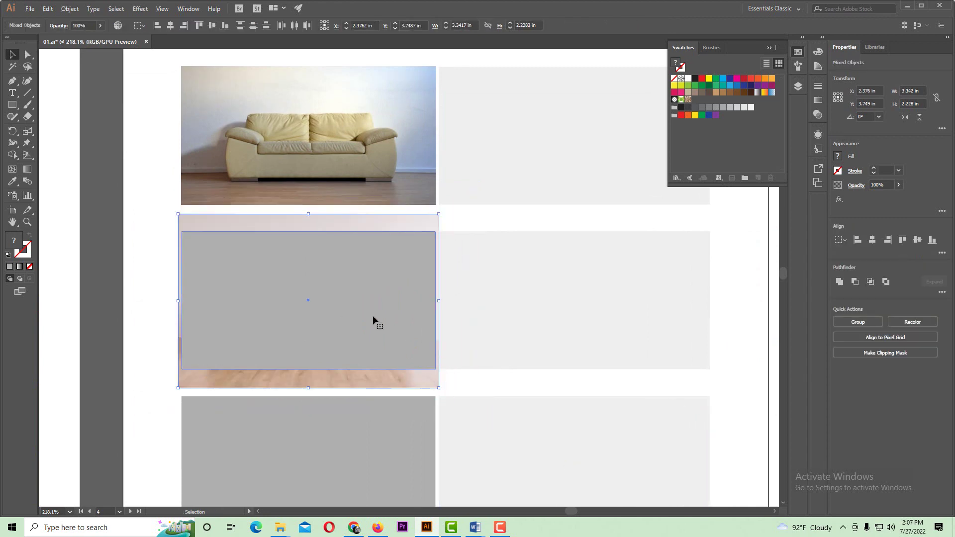
pyautogui.click(161, 266)
pyautogui.click(205, 228)
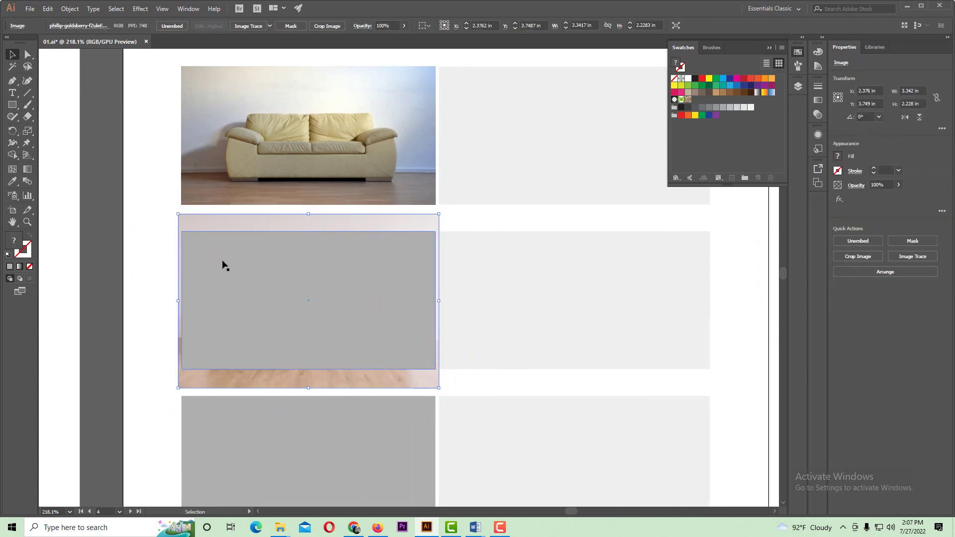
pyautogui.keyDown('shift'); pyautogui.click(223, 264); pyautogui.keyUp('shift')
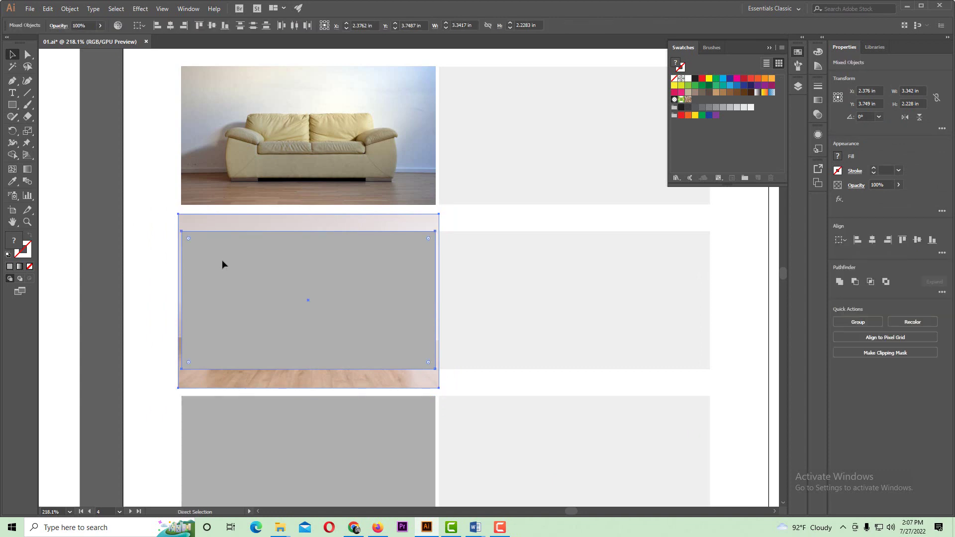
pyautogui.hotkey('ctrl', '7')
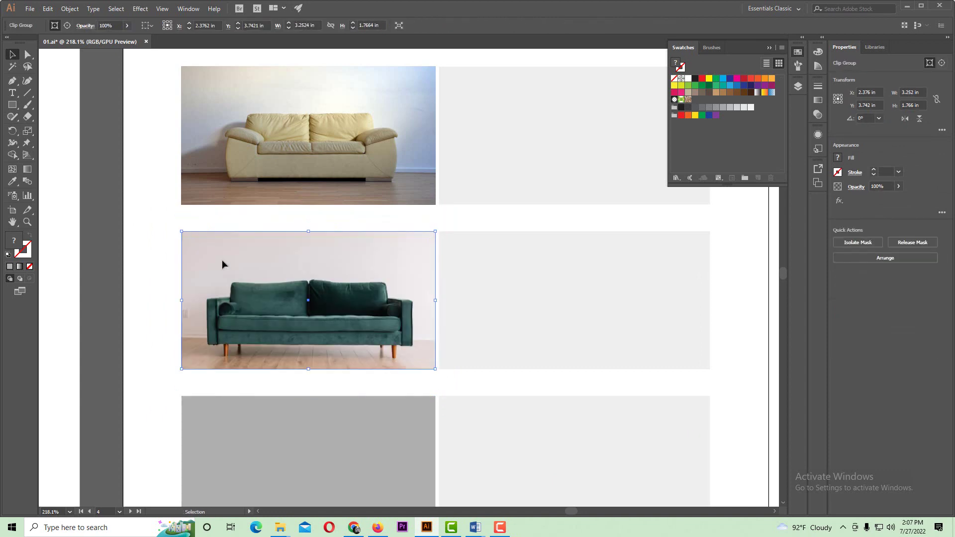
# - Center the blue-gray sofa photo over the third dark gray rectangle and embed the image
pyautogui.hotkey('ctrl', '-')
pyautogui.hotkey('ctrl', '-')
pyautogui.hotkey('ctrl', '-')
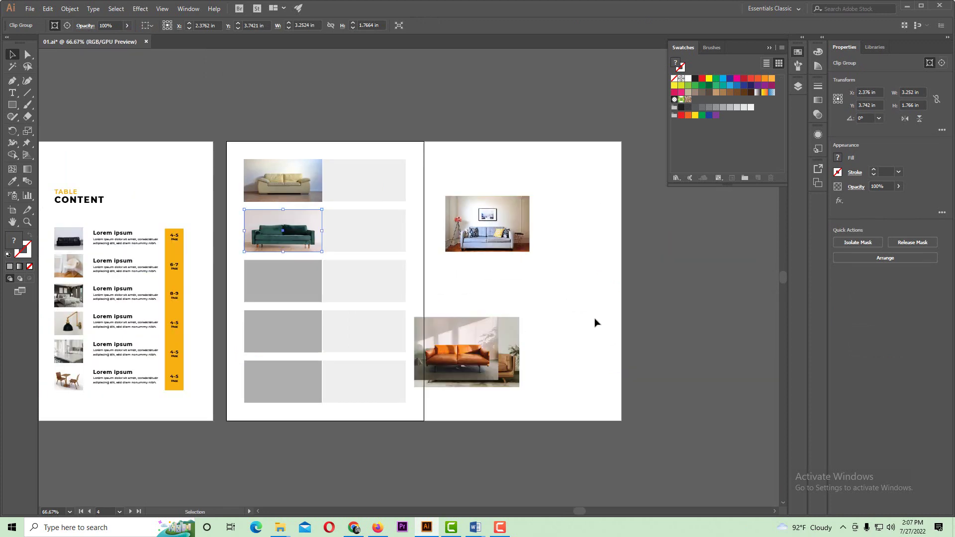
pyautogui.moveTo(515, 231); pyautogui.dragTo(313, 276)
pyautogui.hotkey('ctrl', '+')
pyautogui.click(172, 26)
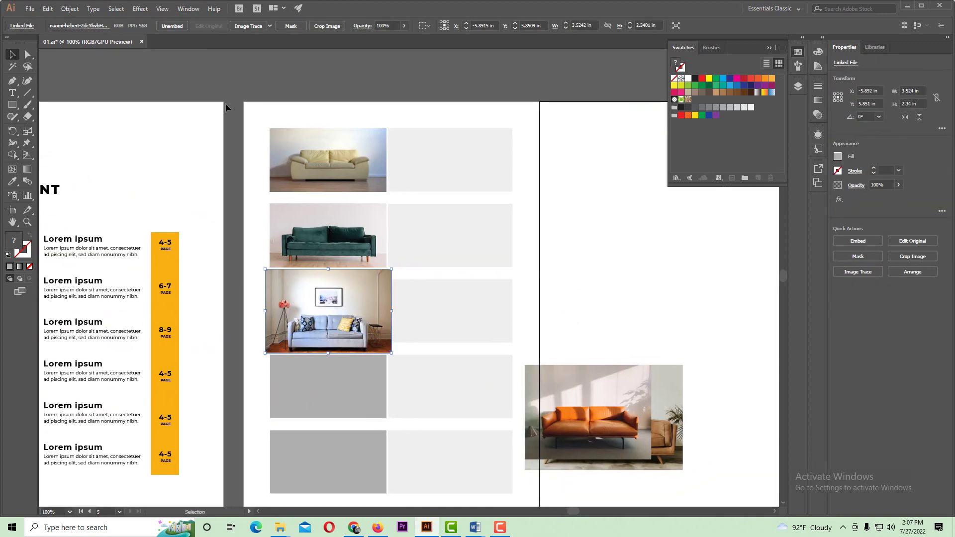
# - Clip the grey-blue sofa photo to the third grey rectangle and shift it up inside the mask so the whole sofa shows
pyautogui.click(342, 360)
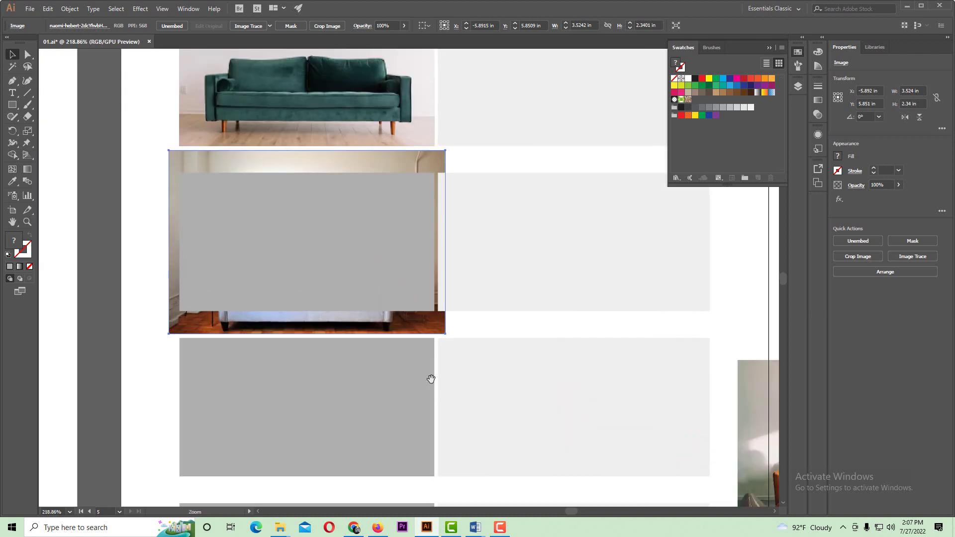
pyautogui.moveTo(445, 334); pyautogui.dragTo(438, 329)
pyautogui.keyDown('shift'); pyautogui.click(372, 269); pyautogui.keyUp('shift')
pyautogui.hotkey('ctrl', '7')
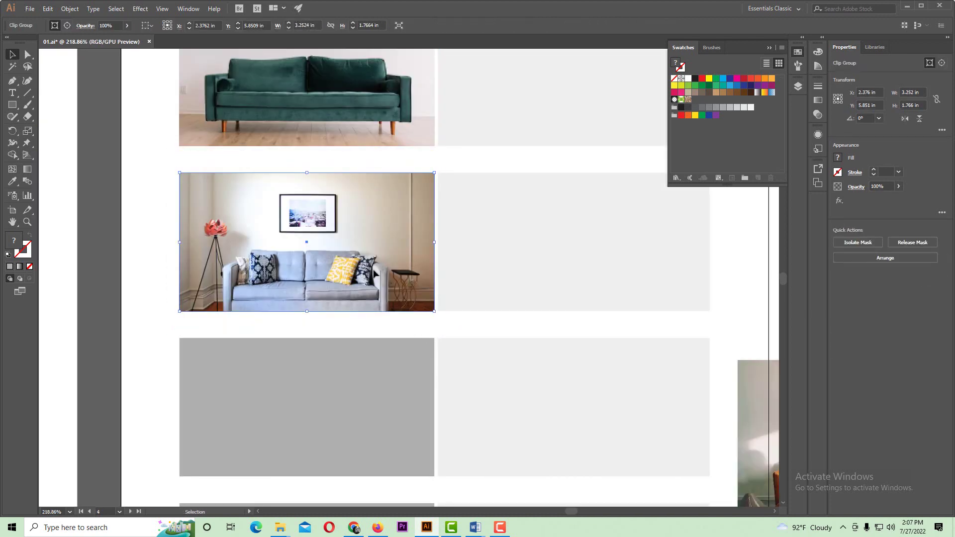
pyautogui.doubleClick(372, 273)
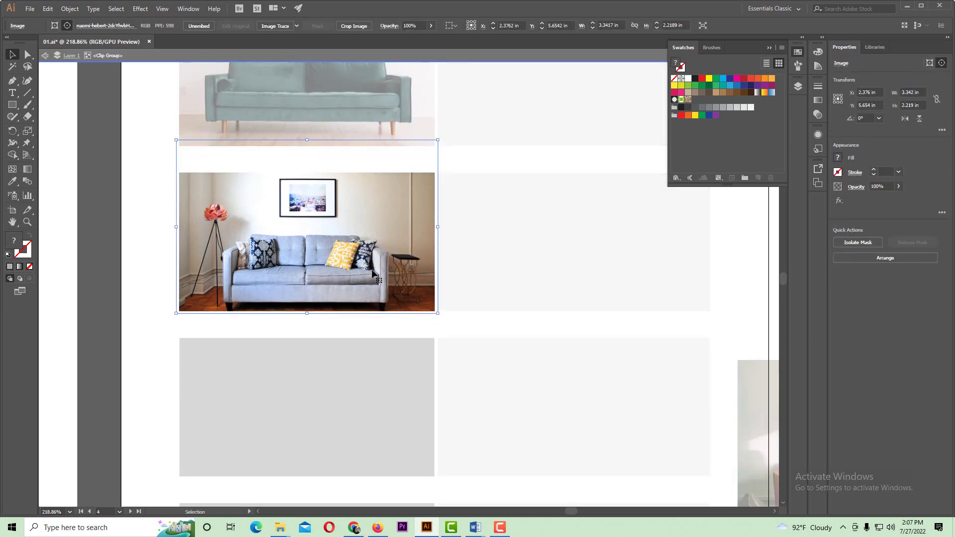
pyautogui.doubleClick(142, 235)
# - Embed the orange sofa photo over the fourth grey rectangle and clip it to that rectangle
pyautogui.keyDown('ctrl'); pyautogui.keyDown('alt'); pyautogui.click(408, 302); pyautogui.keyUp('alt'); pyautogui.keyUp('ctrl')
pyautogui.keyDown('ctrl'); pyautogui.keyDown('alt'); pyautogui.click(409, 303); pyautogui.keyUp('alt'); pyautogui.keyUp('ctrl')
pyautogui.moveTo(399, 321); pyautogui.dragTo(292, 315)
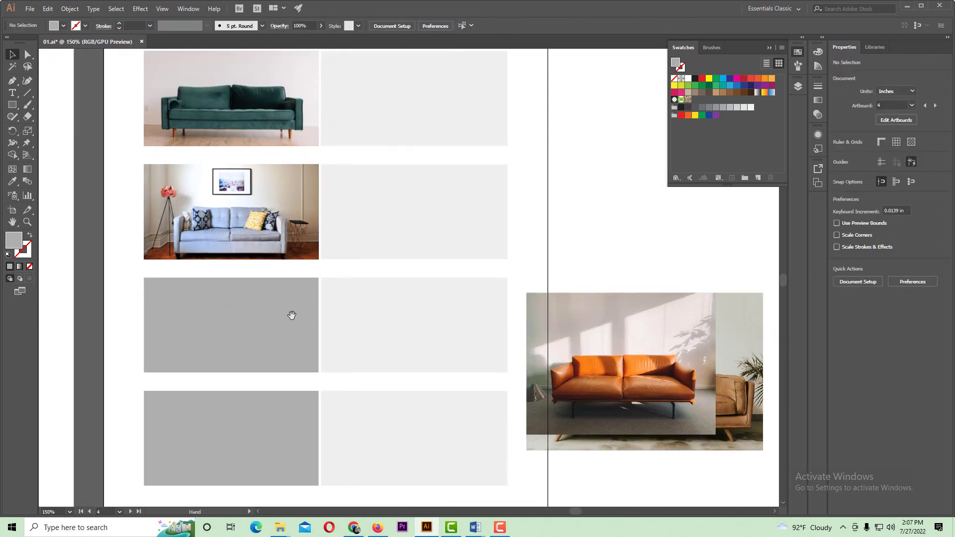
pyautogui.keyDown('ctrl'); pyautogui.keyDown('alt'); pyautogui.click(422, 300); pyautogui.keyUp('alt'); pyautogui.keyUp('ctrl')
pyautogui.moveTo(545, 305); pyautogui.dragTo(283, 283)
pyautogui.scroll(2, 191, 356)
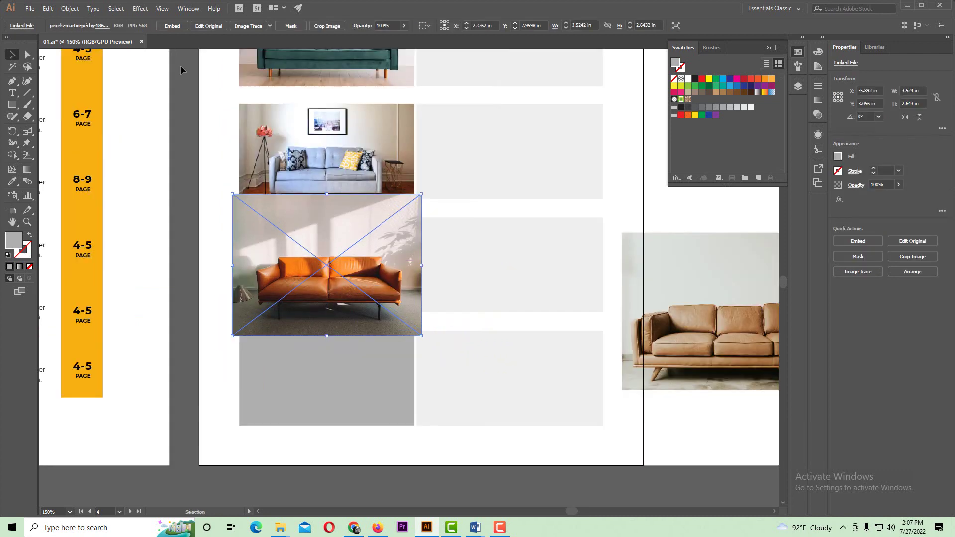
pyautogui.click(171, 26)
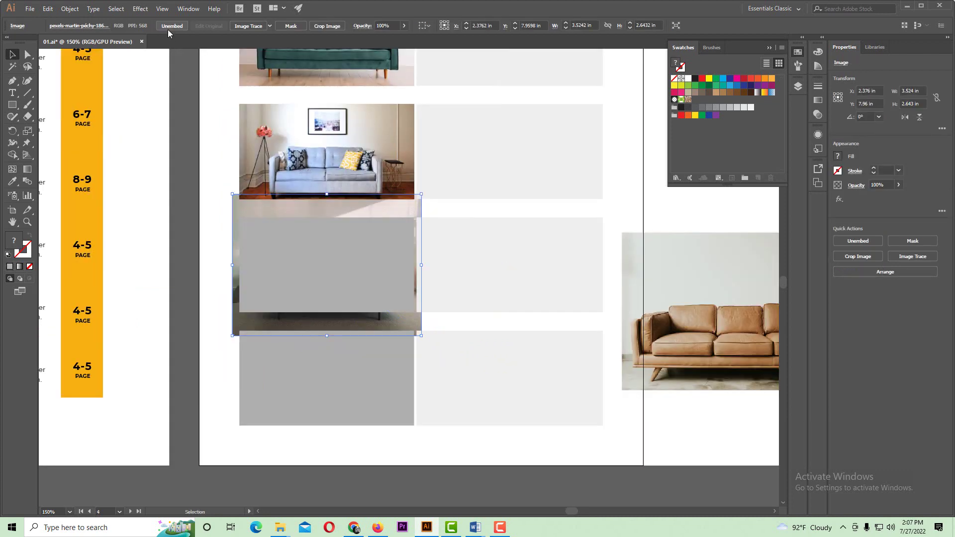
pyautogui.hotkey('ctrl', '7')
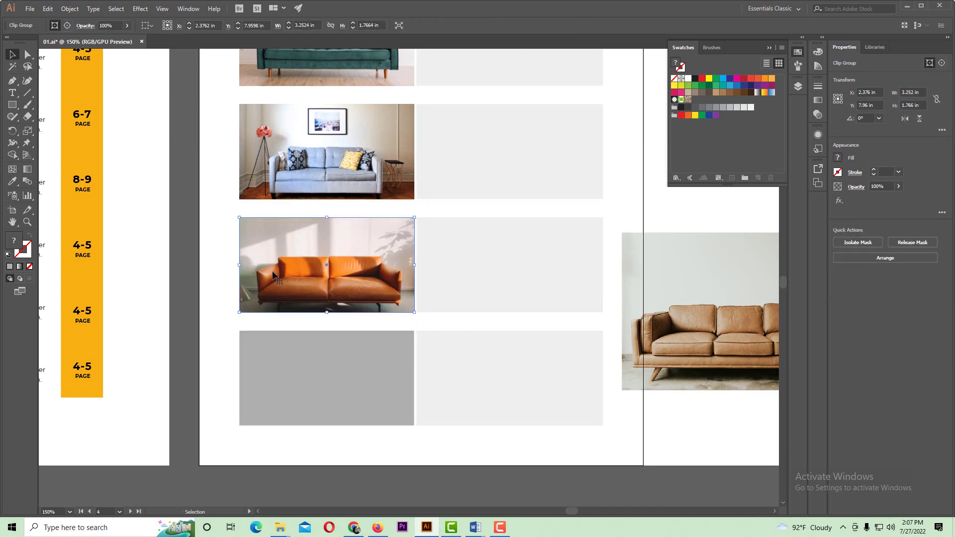
# - Shift the orange sofa photo slightly up inside its clipping mask, then exit isolation mode
pyautogui.doubleClick(341, 274)
pyautogui.hotkey('ctrl', '-')
pyautogui.hotkey('ctrl', '-')
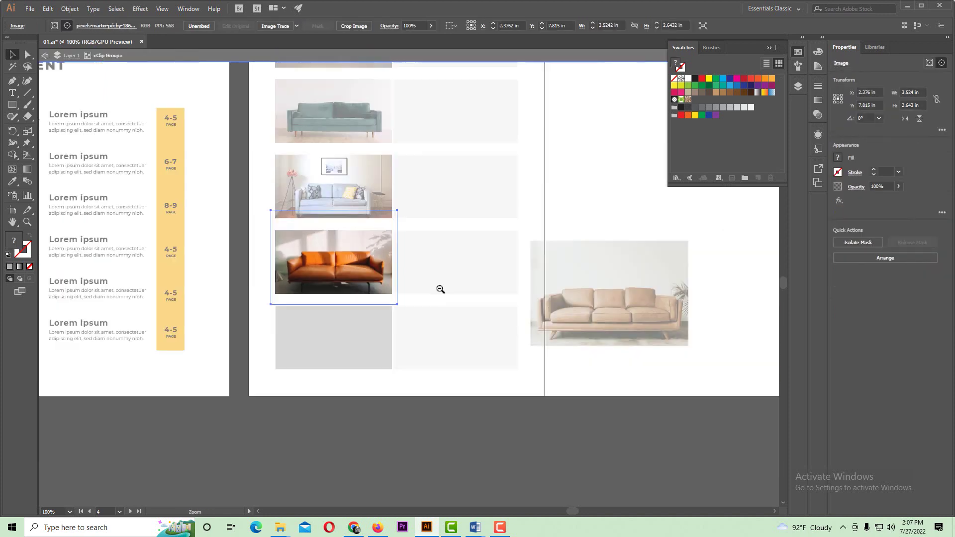
pyautogui.click(402, 384)
pyautogui.keyDown('ctrl'); pyautogui.click(371, 292); pyautogui.keyUp('ctrl')
pyautogui.doubleClick(414, 363)
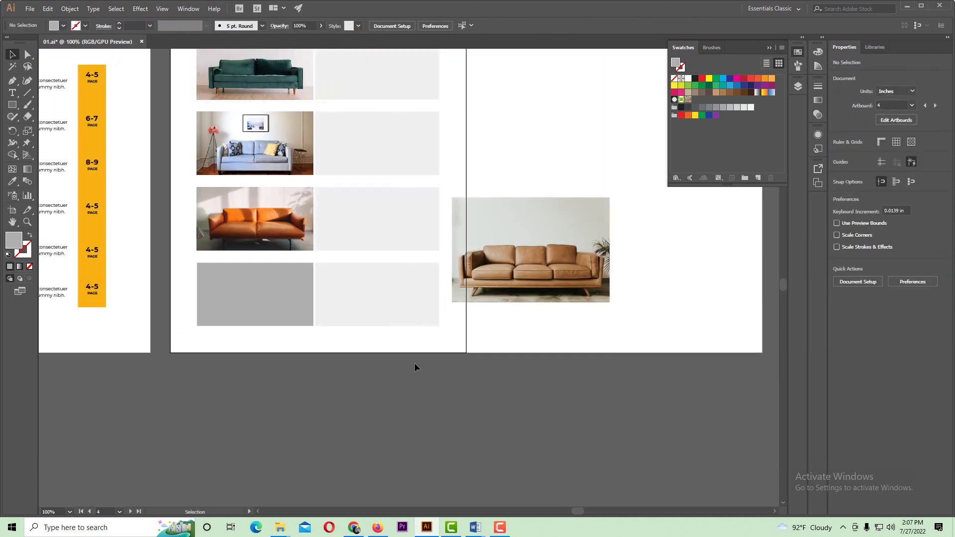
# - Position the tan leather sofa photo behind the fifth grey rectangle and clip it to that rectangle
pyautogui.click(573, 245)
pyautogui.moveTo(573, 248); pyautogui.dragTo(323, 326)
pyautogui.hotkey('ctrl', '+')
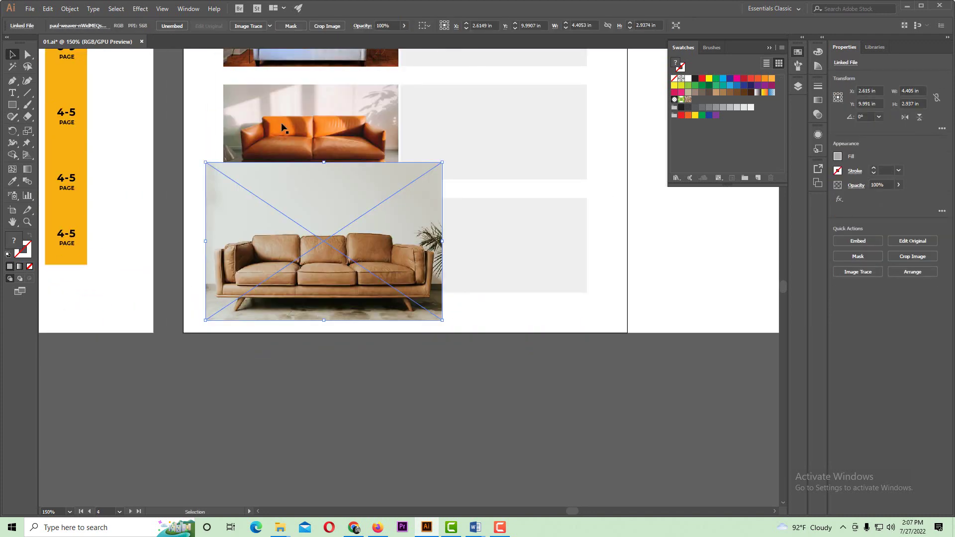
pyautogui.hotkey('ctrl', 'shift', '[')
pyautogui.keyDown('shift'); pyautogui.click(325, 211); pyautogui.keyUp('shift')
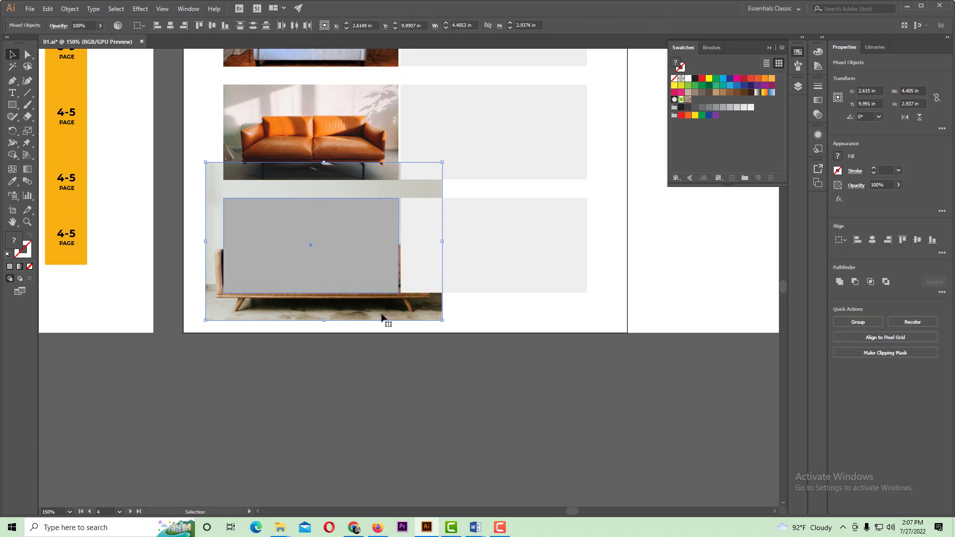
pyautogui.hotkey('ctrl', '7')
# - Scale the tan sofa photo inside its mask to about 3.39 in wide and position it so the sofa fits
pyautogui.doubleClick(398, 318)
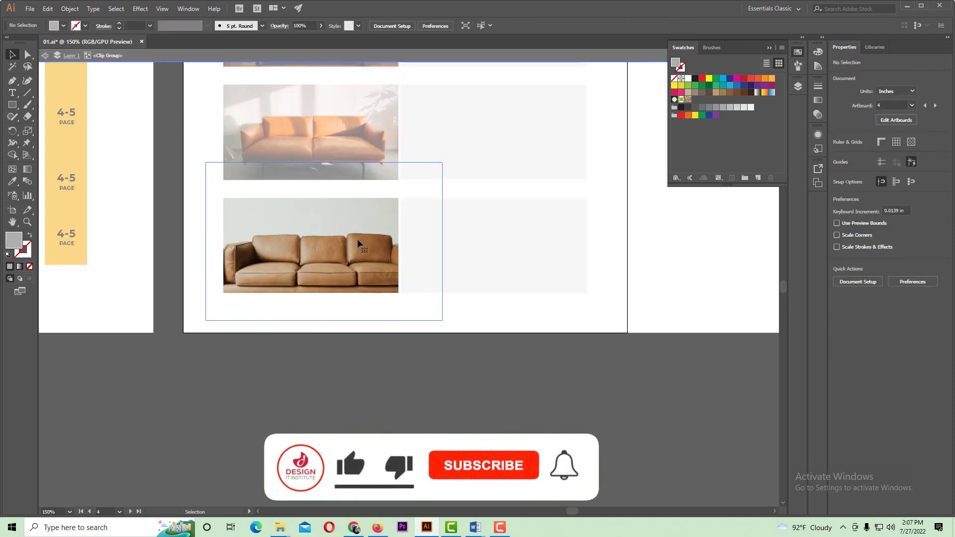
pyautogui.moveTo(442, 320); pyautogui.dragTo(409, 298)
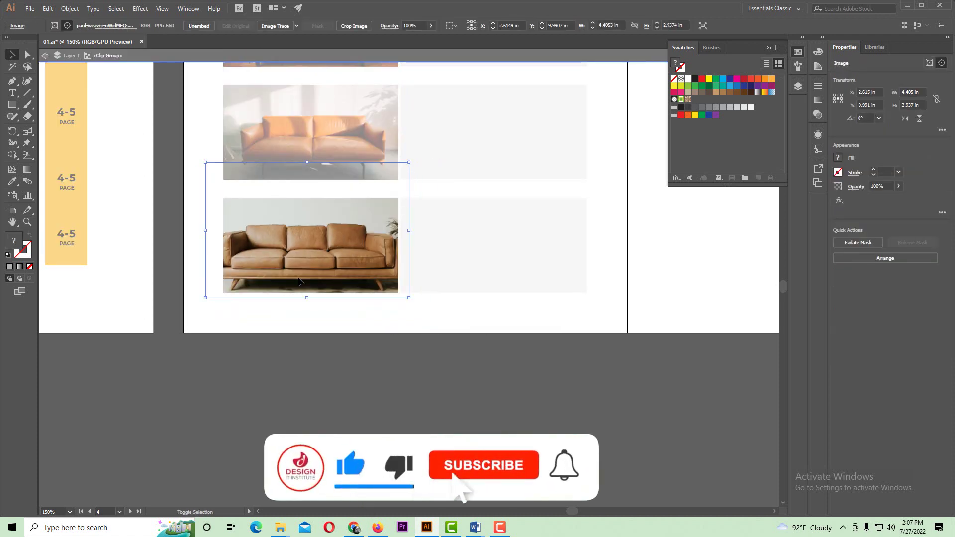
pyautogui.moveTo(207, 162); pyautogui.dragTo(220, 172)
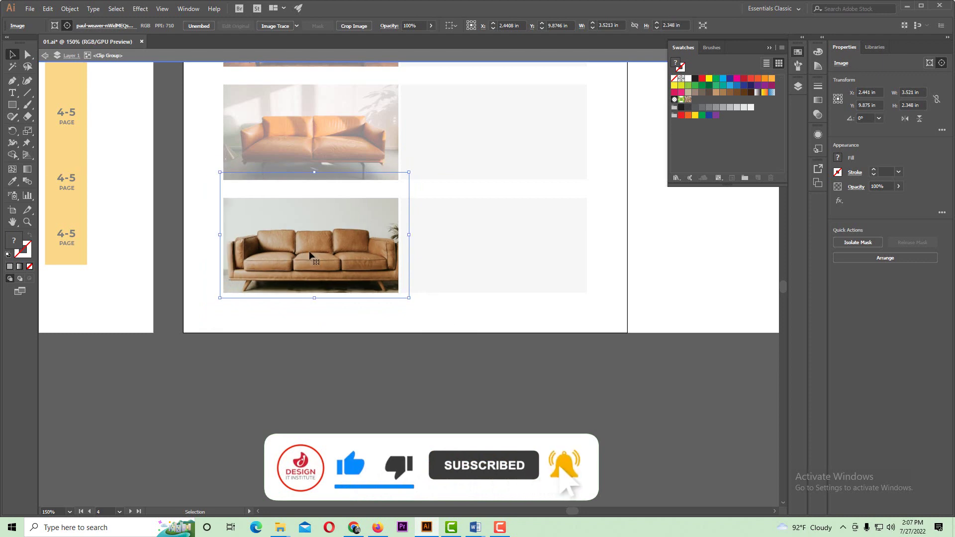
pyautogui.moveTo(322, 255)
pyautogui.mouseDown()
pyautogui.moveTo(318, 247)
pyautogui.moveTo(331, 248)
pyautogui.mouseUp()
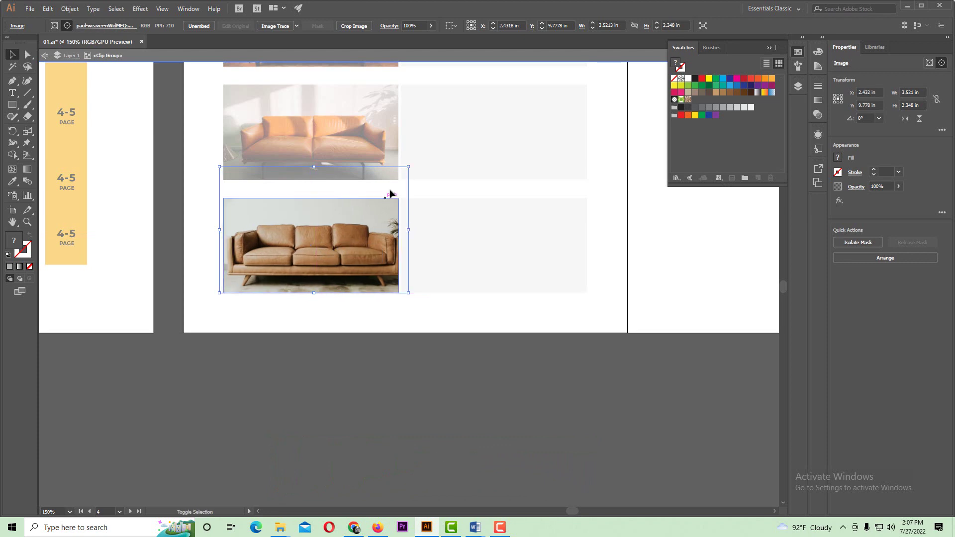
pyautogui.moveTo(408, 168); pyautogui.dragTo(401, 171)
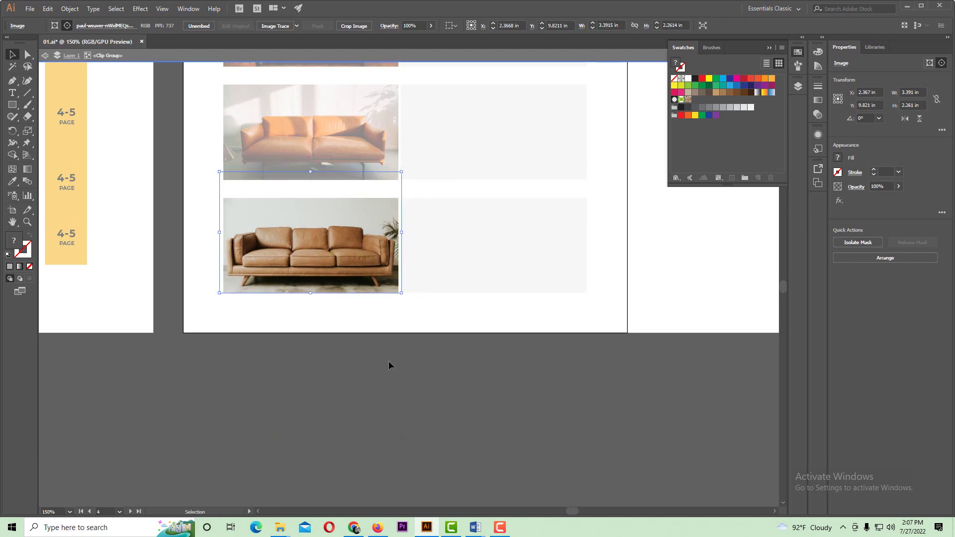
pyautogui.doubleClick(389, 360)
# - Add the text "Product Name" in Montserrat Bold 16 pt above the first row of the sofa page
pyautogui.scroll(-2, 447, 386)
pyautogui.moveTo(447, 386); pyautogui.dragTo(395, 460)
pyautogui.click(530, 290)
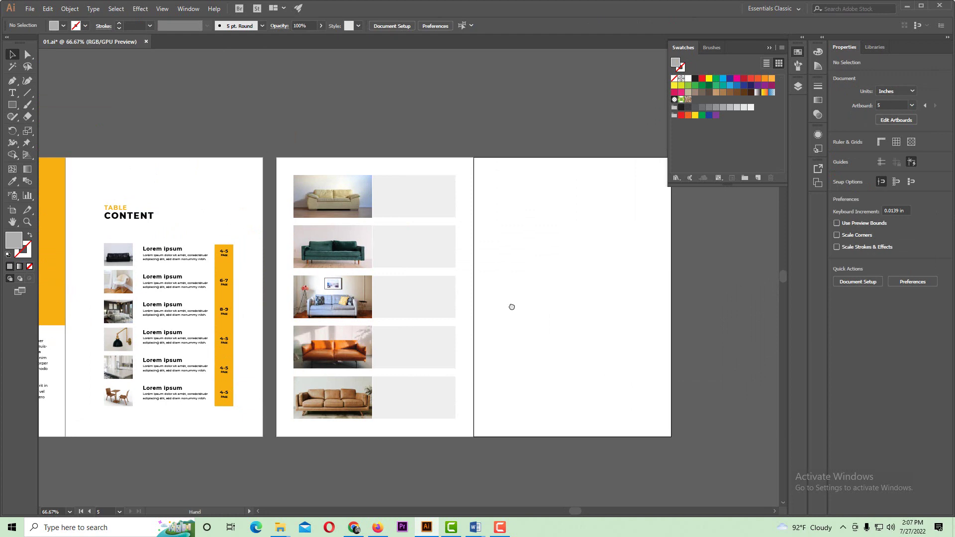
pyautogui.moveTo(512, 307); pyautogui.dragTo(476, 285)
pyautogui.moveTo(292, 252); pyautogui.dragTo(364, 439)
pyautogui.moveTo(373, 215); pyautogui.dragTo(435, 281)
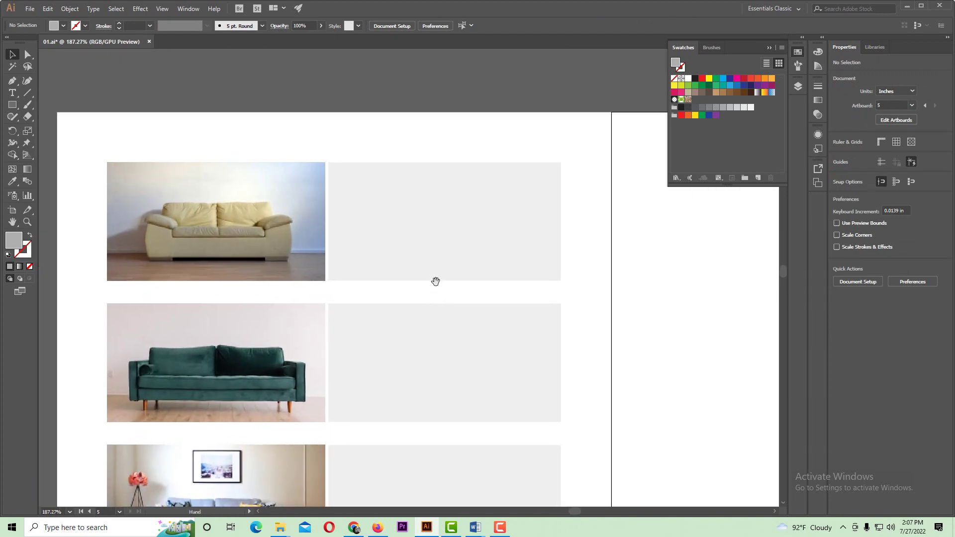
pyautogui.moveTo(382, 246); pyautogui.dragTo(336, 301)
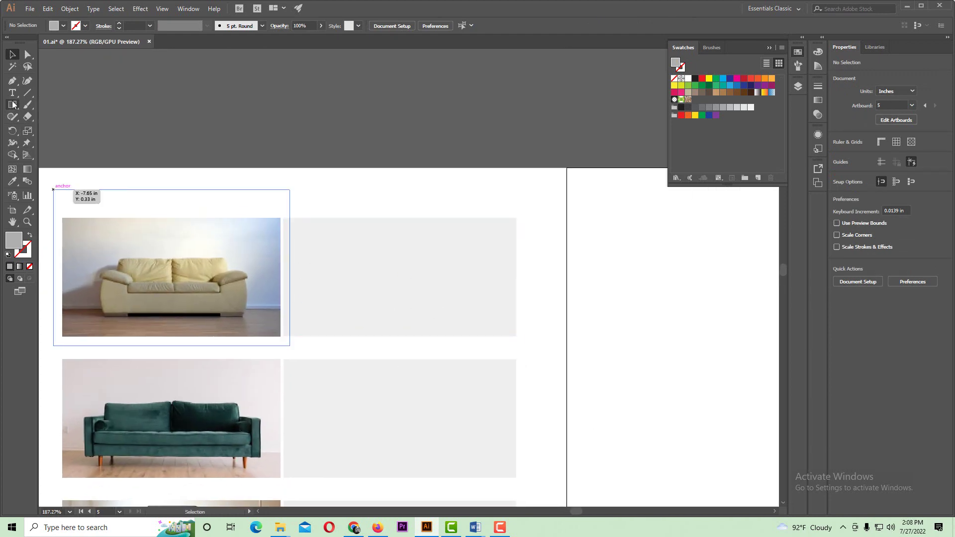
pyautogui.moveTo(344, 252); pyautogui.dragTo(385, 290)
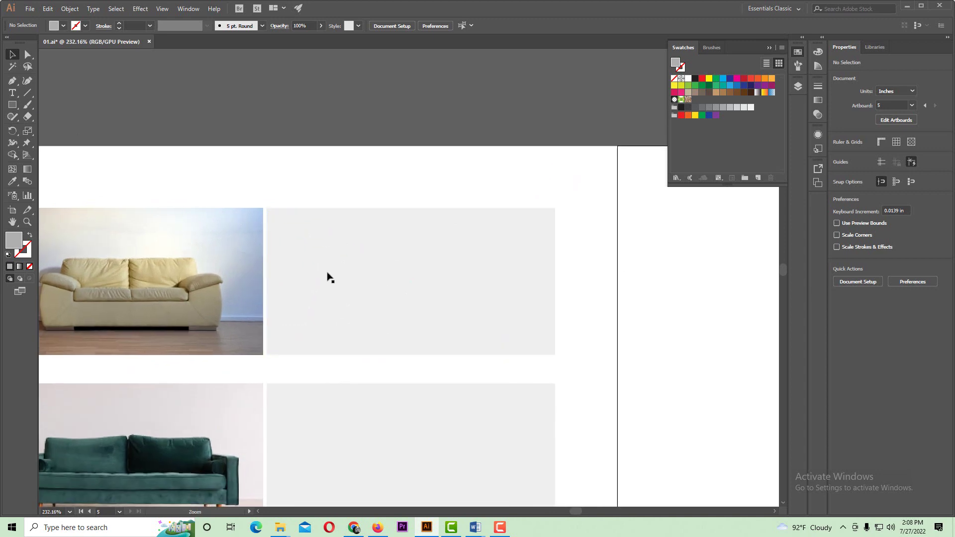
pyautogui.moveTo(327, 272); pyautogui.dragTo(345, 250)
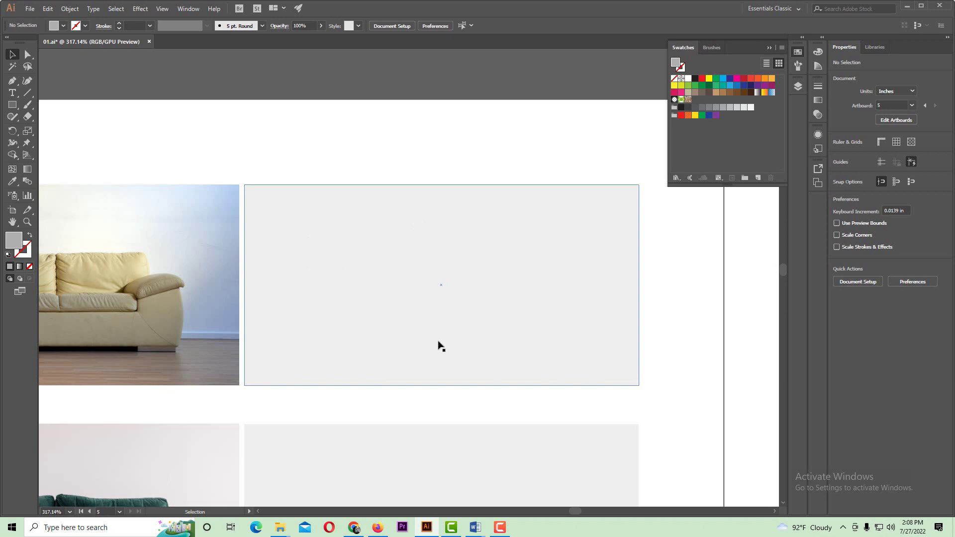
pyautogui.keyDown('ctrl'); pyautogui.keyDown('alt'); pyautogui.click(416, 285); pyautogui.keyUp('alt'); pyautogui.keyUp('ctrl')
pyautogui.moveTo(402, 300); pyautogui.dragTo(389, 318)
pyautogui.click(14, 94)
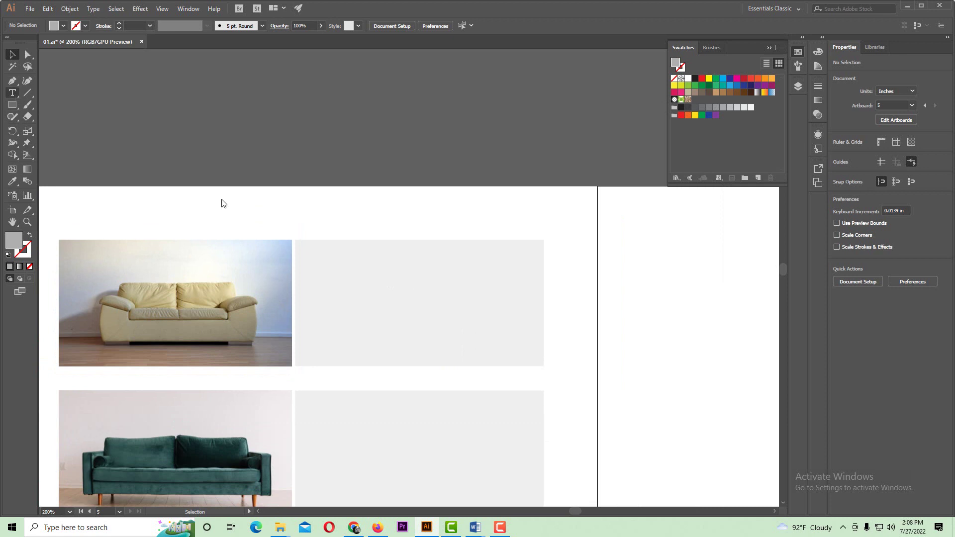
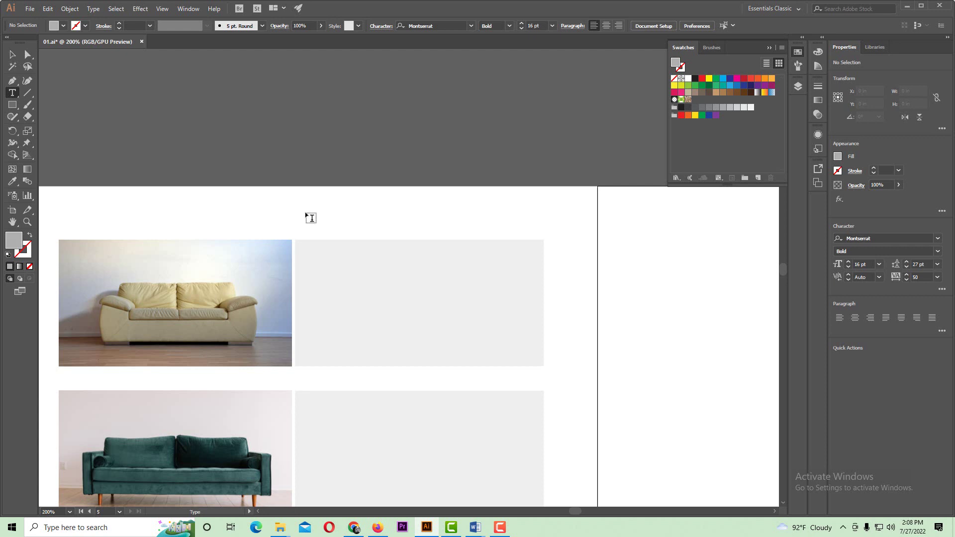
pyautogui.click(345, 232)
pyautogui.write('Product Name')
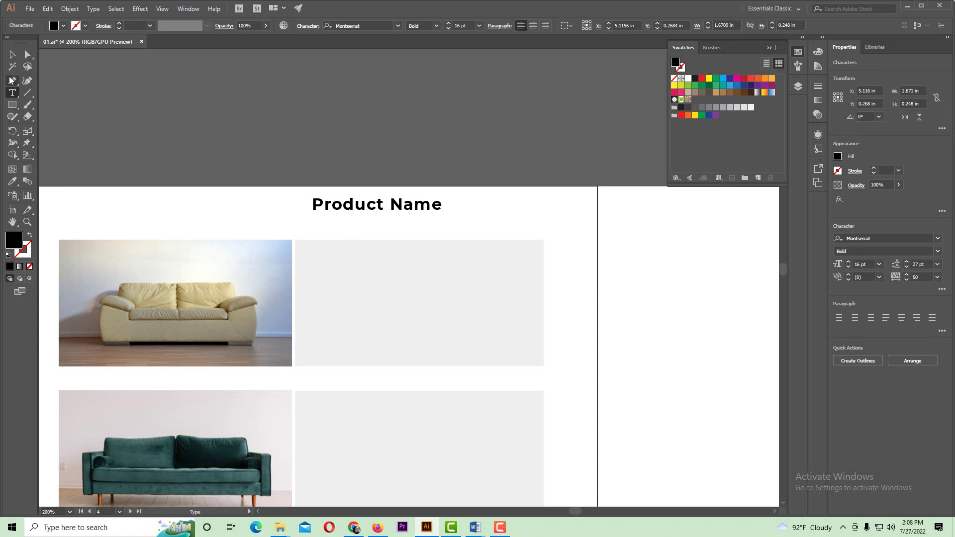
# - Move the "Product Name" text into the upper part of the light grey panel beside the first sofa
pyautogui.click(12, 54)
pyautogui.click(71, 80)
pyautogui.moveTo(342, 204); pyautogui.dragTo(311, 260)
# - Set the "Product Name" text to 18 pt with the Medium font weight
pyautogui.hotkey('ctrl', '-')
pyautogui.click(483, 281)
pyautogui.moveTo(366, 240); pyautogui.dragTo(461, 290)
pyautogui.click(391, 234)
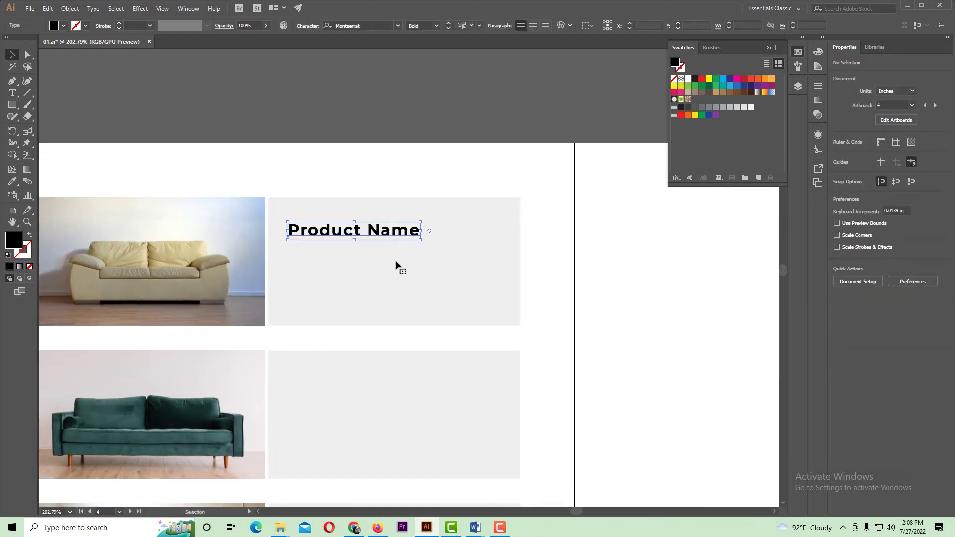
pyautogui.click(392, 235)
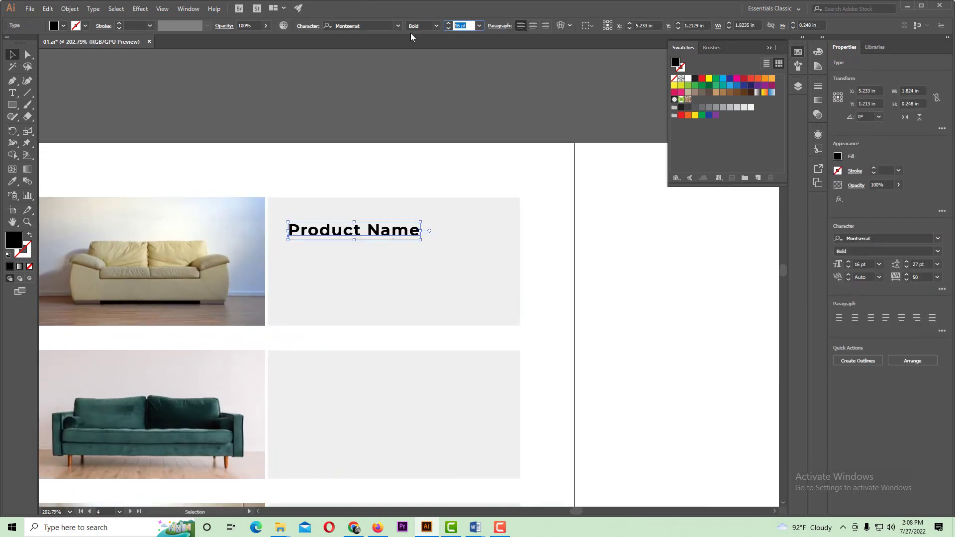
pyautogui.write('18')
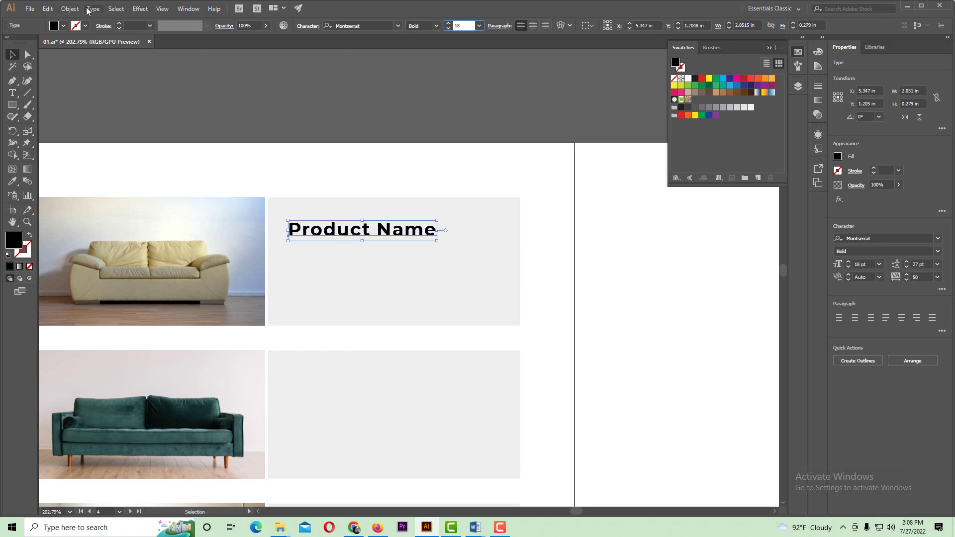
pyautogui.click(435, 27)
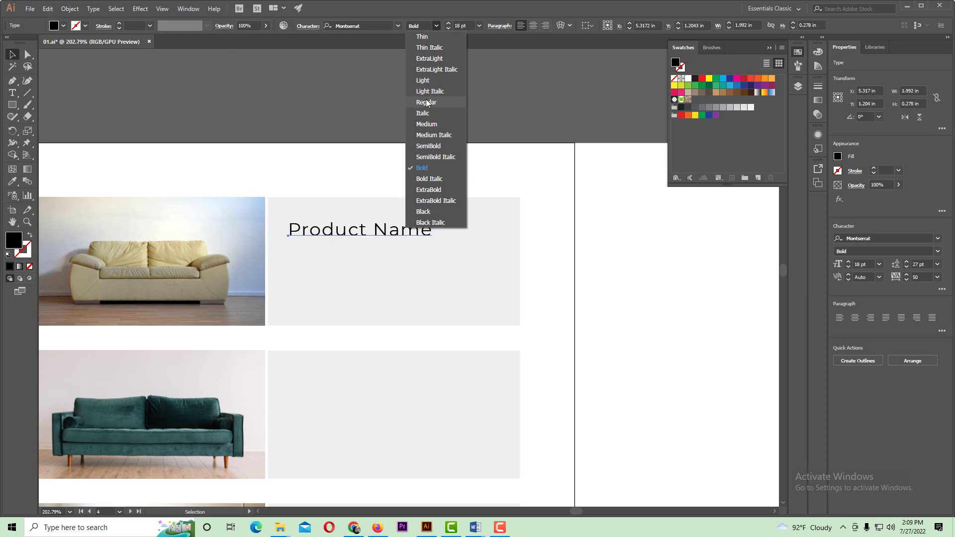
pyautogui.click(424, 124)
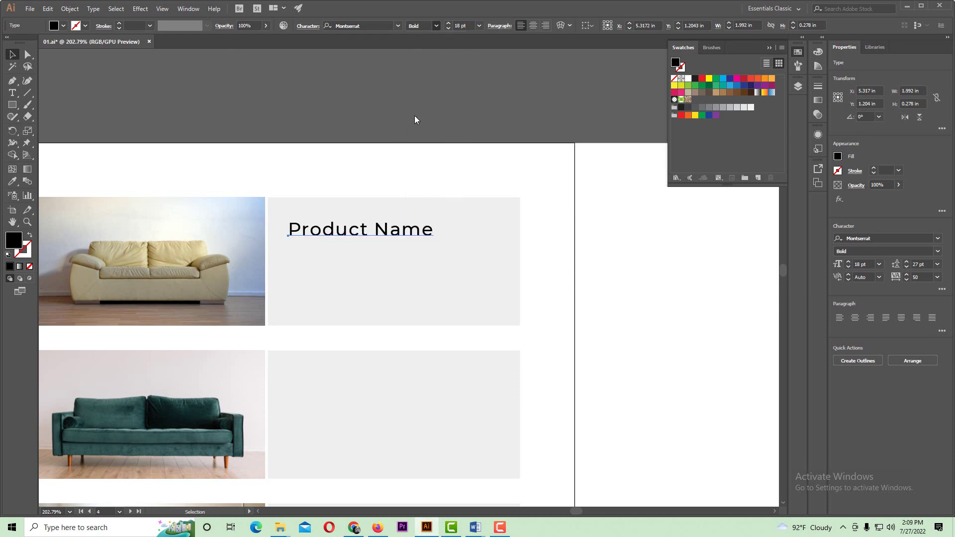
pyautogui.click(407, 247)
# - Duplicate the "Product Name" text straight down within the first light grey panel
pyautogui.keyDown('ctrl'); pyautogui.keyDown('alt'); pyautogui.click(403, 262); pyautogui.keyUp('alt'); pyautogui.keyUp('ctrl')
pyautogui.keyDown('ctrl'); pyautogui.keyDown('alt'); pyautogui.click(402, 261); pyautogui.keyUp('alt'); pyautogui.keyUp('ctrl')
pyautogui.moveTo(394, 240); pyautogui.dragTo(381, 176)
pyautogui.moveTo(371, 220); pyautogui.dragTo(411, 243)
pyautogui.moveTo(389, 205); pyautogui.dragTo(394, 206)
pyautogui.scroll(3, 443, 259)
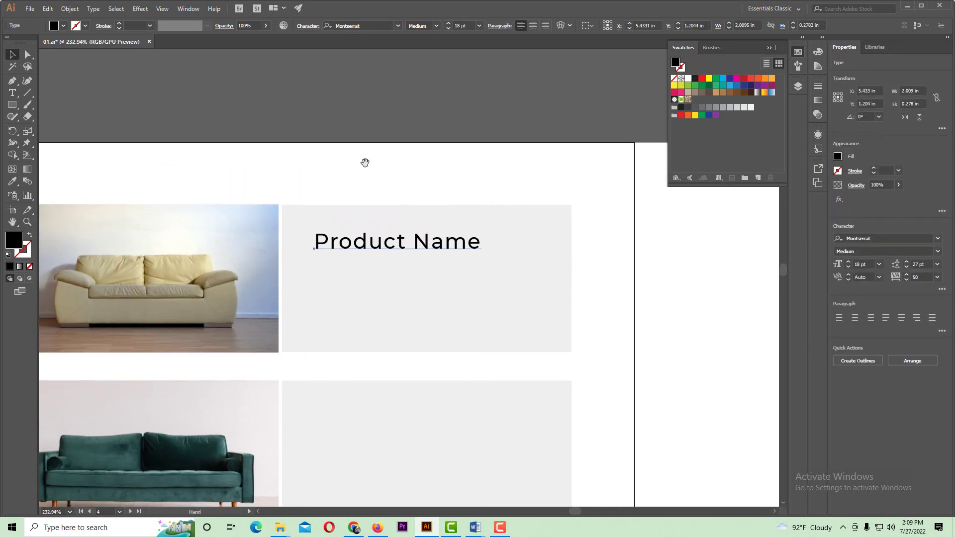
pyautogui.click(364, 162)
pyautogui.moveTo(372, 244); pyautogui.dragTo(368, 277)
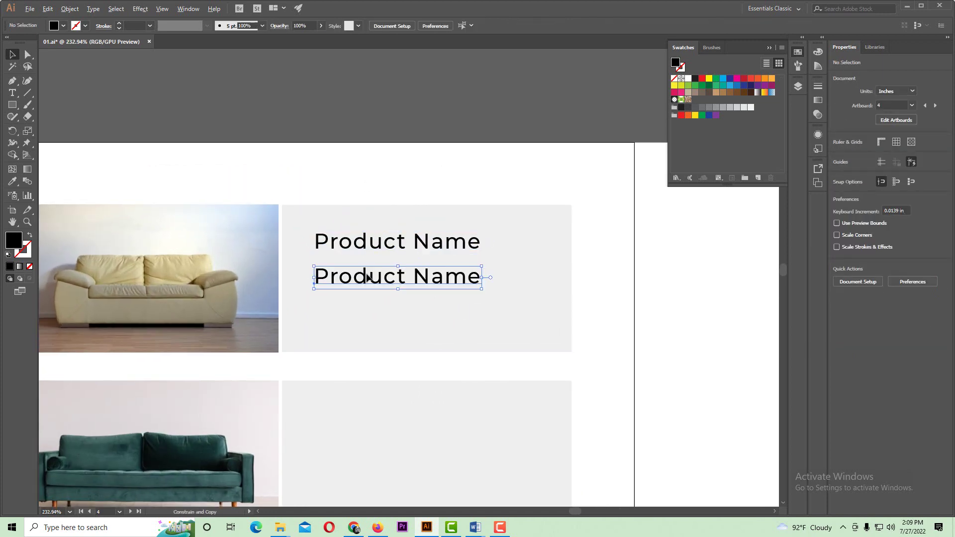
# - Replace the duplicated line's text with "SKE: 012548"
pyautogui.click(13, 93)
pyautogui.tripleClick(358, 272)
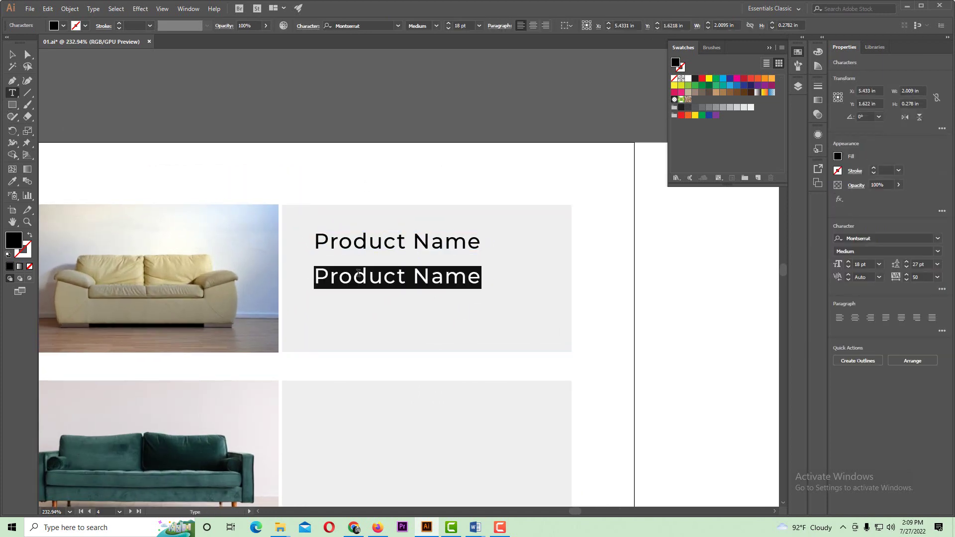
pyautogui.write('SKE: 012548')
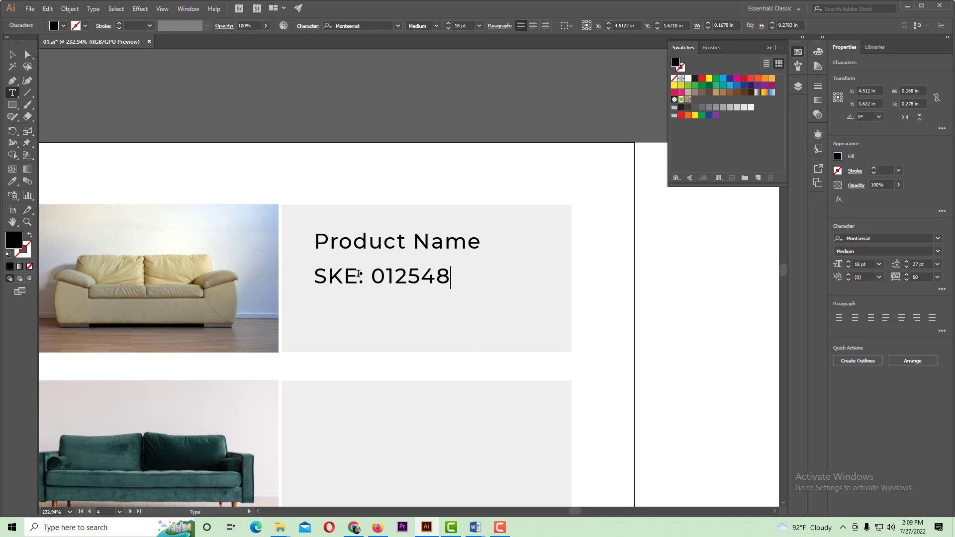
pyautogui.click(12, 54)
pyautogui.click(248, 173)
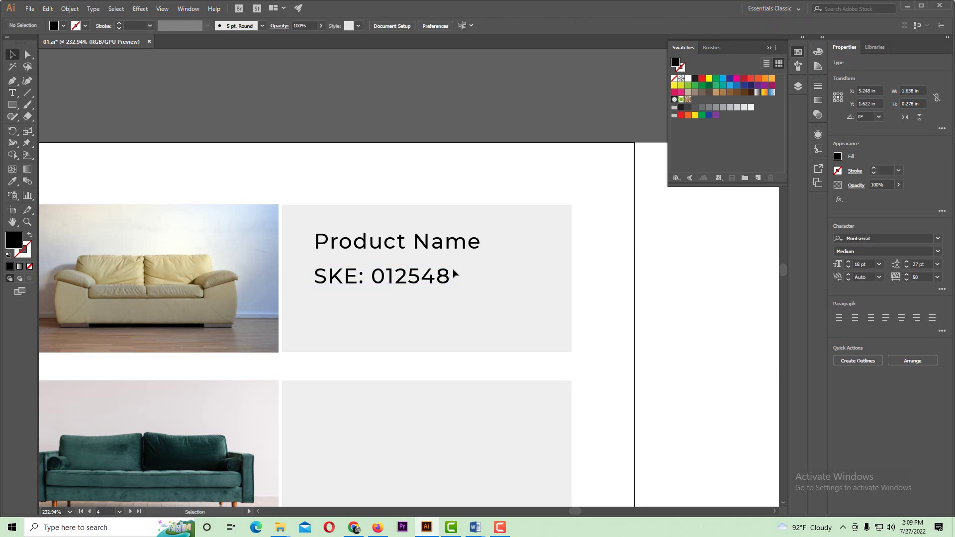
# - Scale the "SKE: 012548" text down to about 7.3 pt and keep it just below "Product Name"
pyautogui.click(441, 284)
pyautogui.moveTo(449, 288); pyautogui.dragTo(362, 275)
pyautogui.scroll(2, 323, 248)
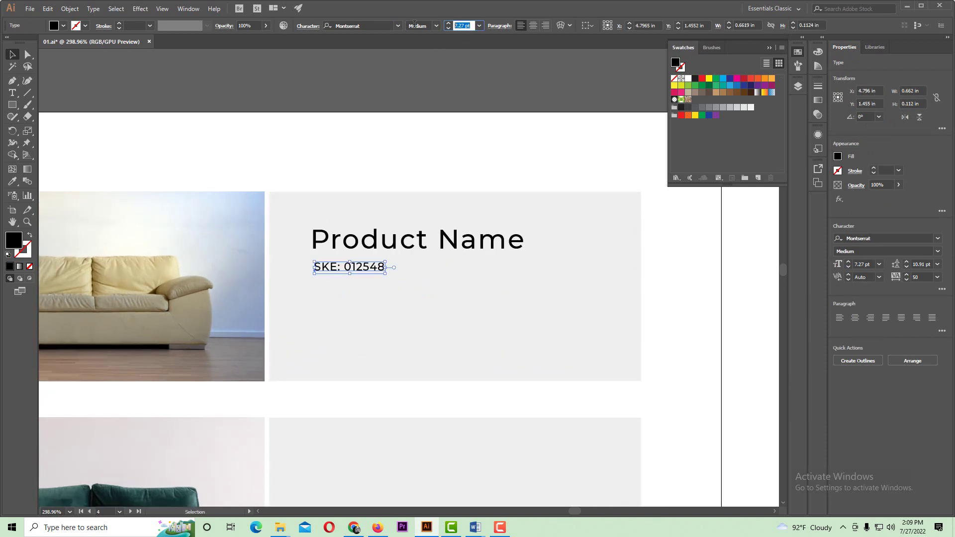
# - Set the "SKE: 012548" text to 8 pt
pyautogui.write('8')
pyautogui.press('Return')
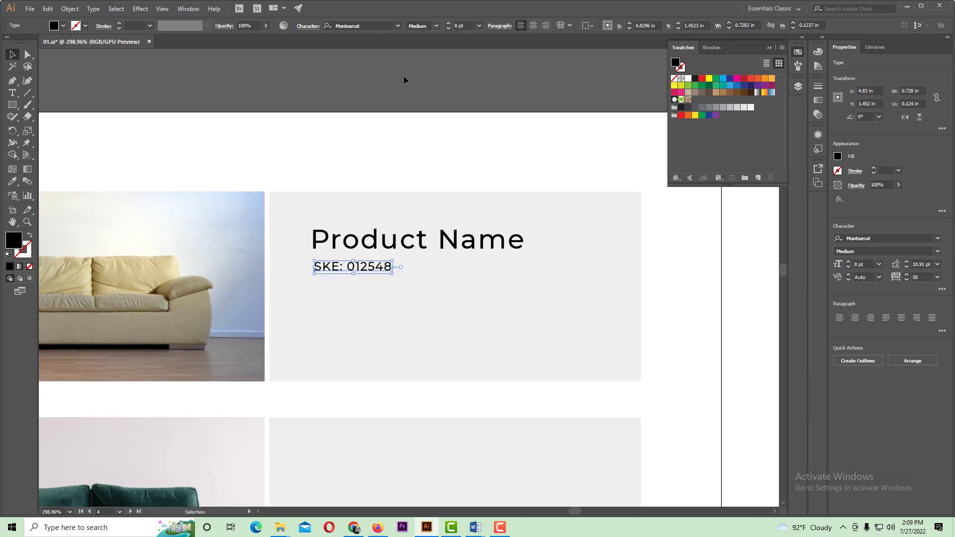
pyautogui.click(404, 80)
pyautogui.hotkey('ctrl', 'space')
pyautogui.click(386, 266)
pyautogui.keyDown('ctrl'); pyautogui.keyDown('alt'); pyautogui.click(408, 261); pyautogui.keyUp('alt'); pyautogui.keyUp('ctrl')
pyautogui.keyDown('ctrl'); pyautogui.keyDown('alt'); pyautogui.click(407, 260); pyautogui.keyUp('alt'); pyautogui.keyUp('ctrl')
pyautogui.click(379, 197)
pyautogui.moveTo(368, 306); pyautogui.dragTo(469, 320)
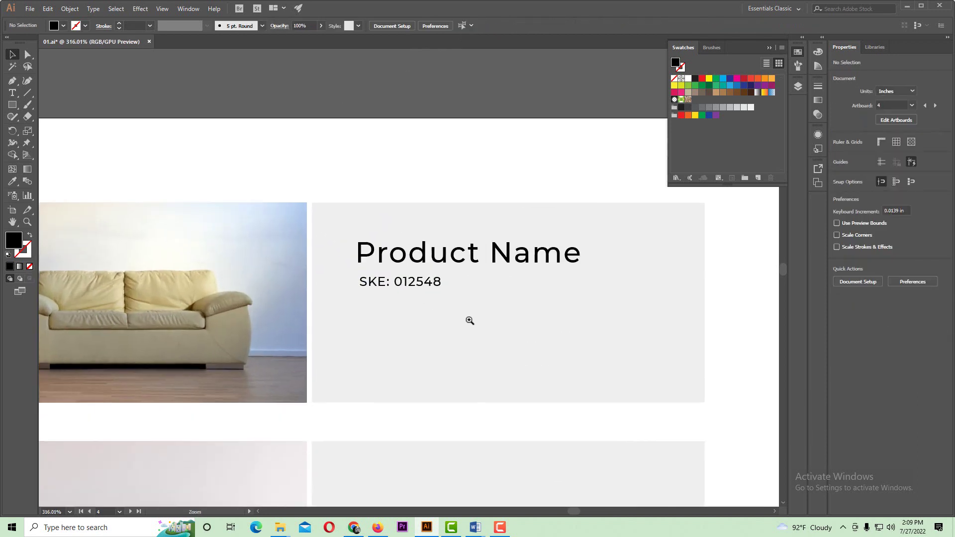
# - Move the "SKE: 012548" line slightly up and left, closer beneath "Product Name"
pyautogui.moveTo(398, 282); pyautogui.dragTo(396, 278)
pyautogui.keyDown('ctrl'); pyautogui.keyDown('alt'); pyautogui.click(398, 269); pyautogui.keyUp('alt'); pyautogui.keyUp('ctrl')
pyautogui.keyDown('ctrl'); pyautogui.keyDown('alt'); pyautogui.click(398, 269); pyautogui.keyUp('alt'); pyautogui.keyUp('ctrl')
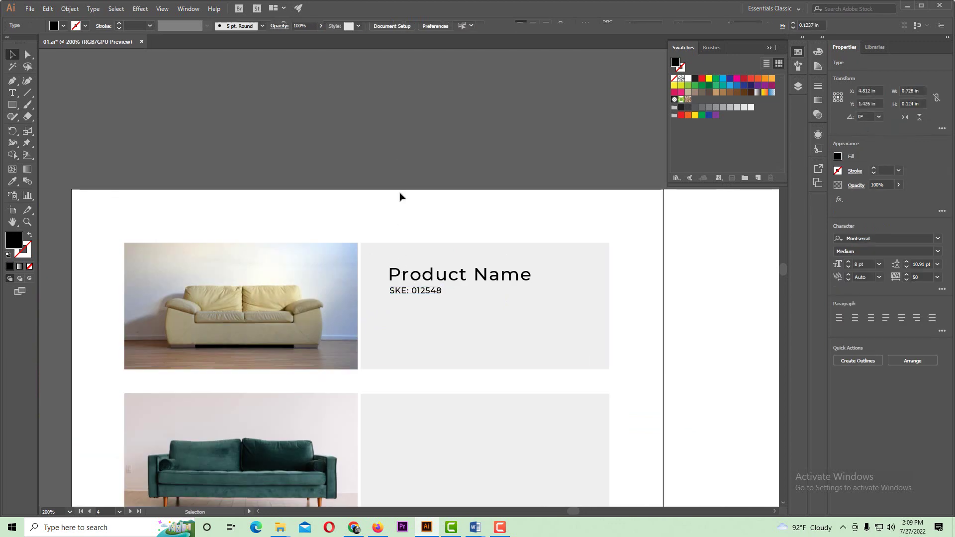
pyautogui.click(401, 196)
pyautogui.moveTo(417, 311); pyautogui.dragTo(381, 275)
pyautogui.moveTo(359, 219); pyautogui.dragTo(359, 221)
pyautogui.click(379, 94)
pyautogui.keyDown('ctrl'); pyautogui.keyDown('alt'); pyautogui.click(420, 249); pyautogui.keyUp('alt'); pyautogui.keyUp('ctrl')
pyautogui.moveTo(410, 263); pyautogui.dragTo(392, 300)
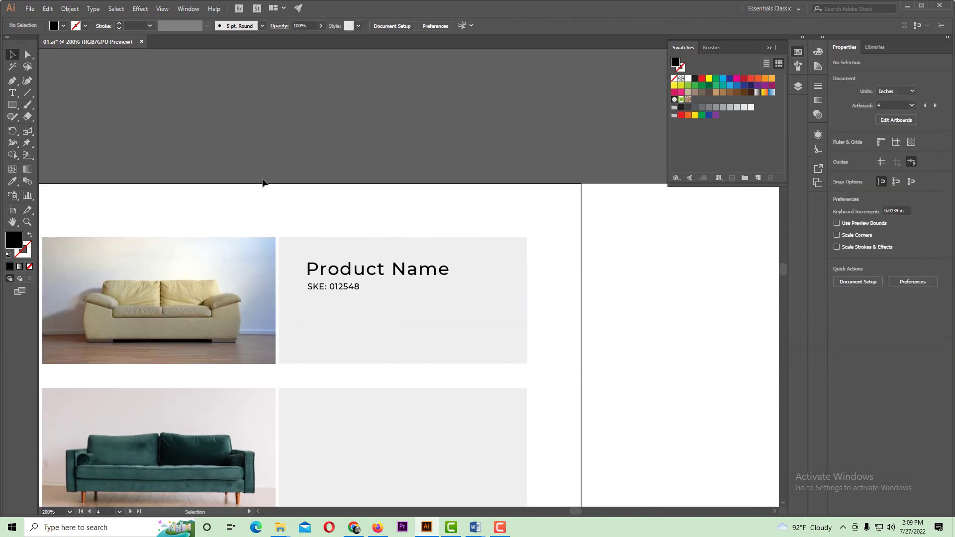
# - Create a text line reading "Price : $36" on the empty canvas above the artboard
pyautogui.click(12, 93)
pyautogui.click(286, 138)
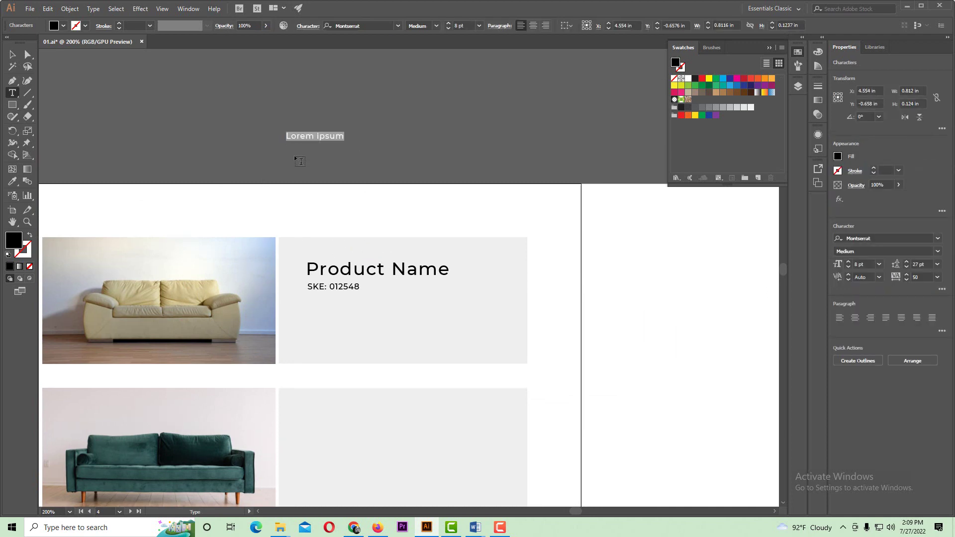
pyautogui.write('Price :')
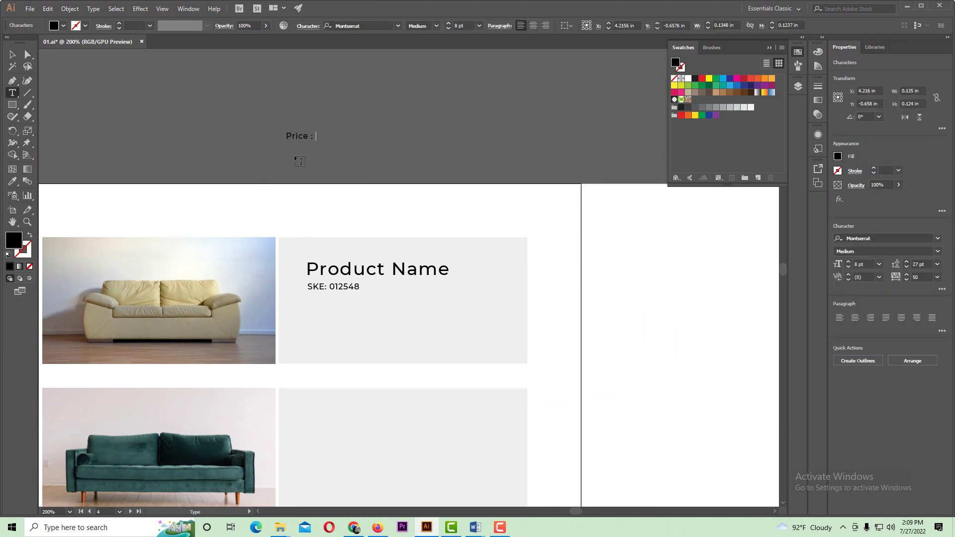
pyautogui.write('$36')
# - Move the "Price : $36" text into the first grey panel, directly below "SKE: 012548" and flush with its left edge
pyautogui.click(13, 58)
pyautogui.click(288, 144)
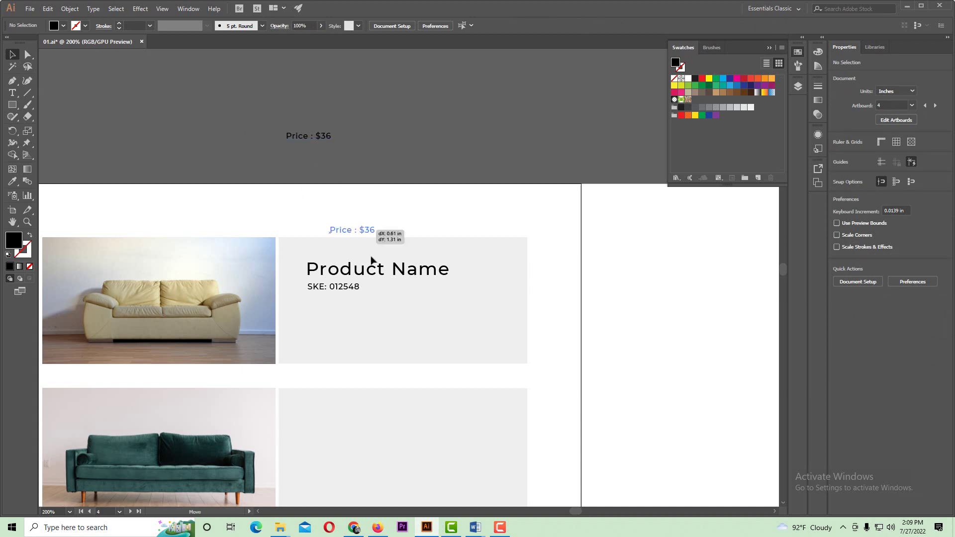
pyautogui.moveTo(393, 290); pyautogui.dragTo(385, 298)
pyautogui.scroll(5, 378, 298)
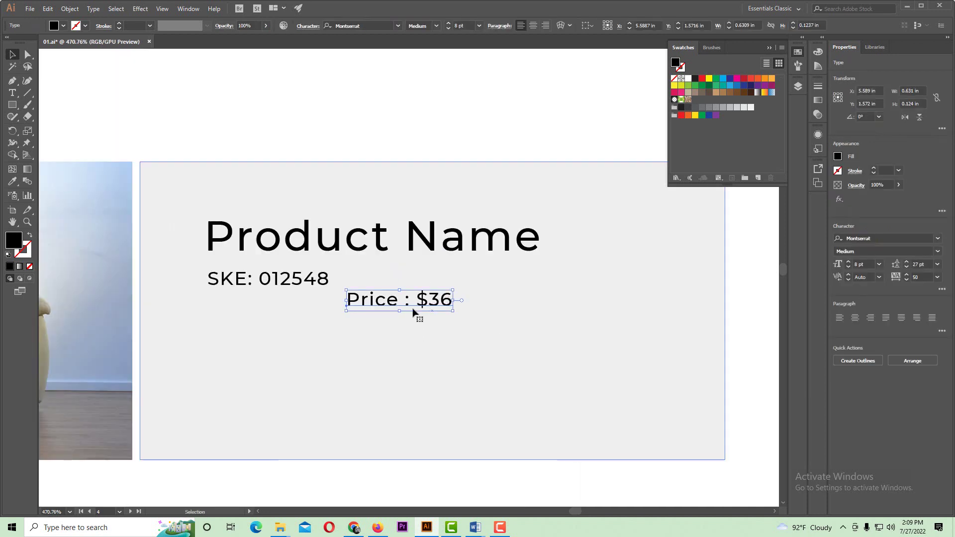
pyautogui.scroll(-3, 393, 293)
pyautogui.moveTo(382, 272); pyautogui.dragTo(293, 275)
pyautogui.scroll(2, 330, 262)
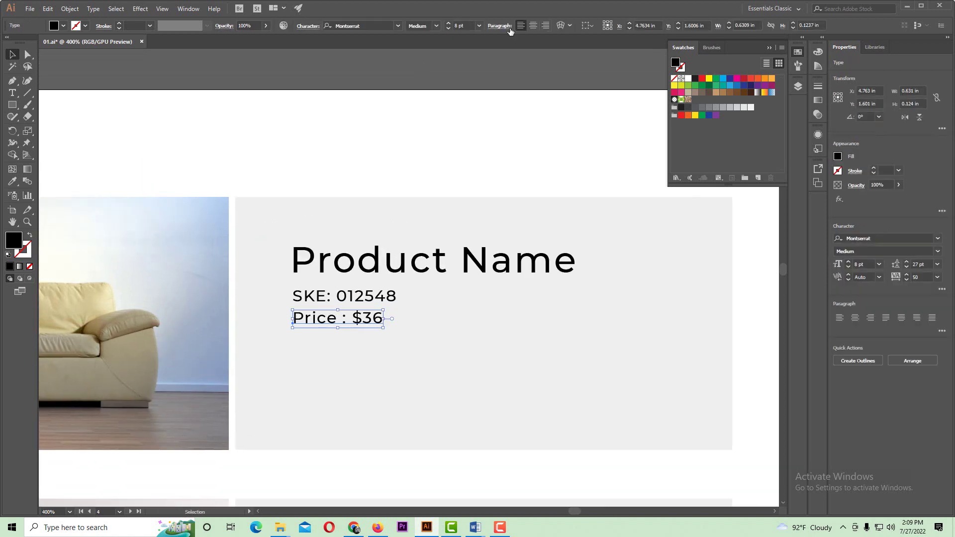
# - Set the "Price : $36" text to 10 pt and move it slightly further below the code line
pyautogui.scroll(2, 471, 25)
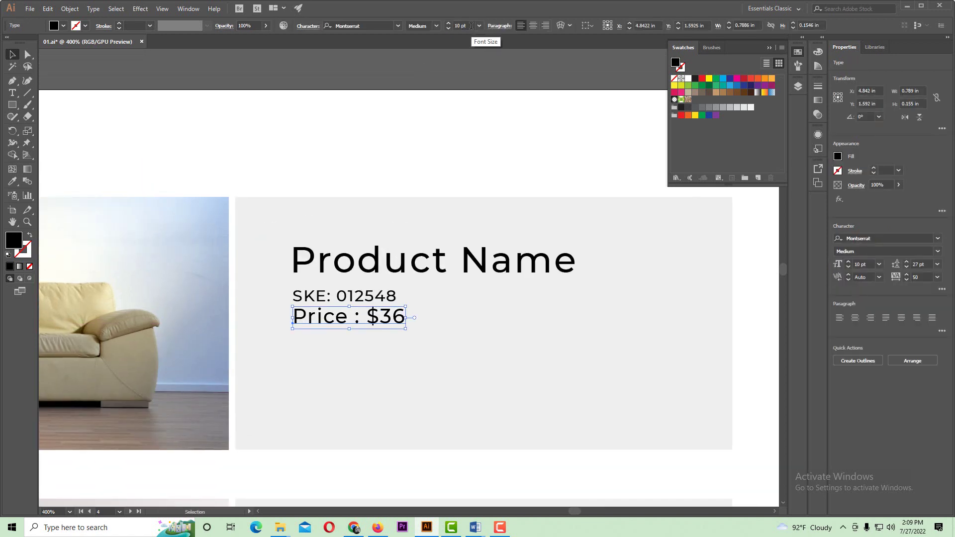
pyautogui.moveTo(384, 318); pyautogui.dragTo(383, 324)
pyautogui.scroll(1, 319, 323)
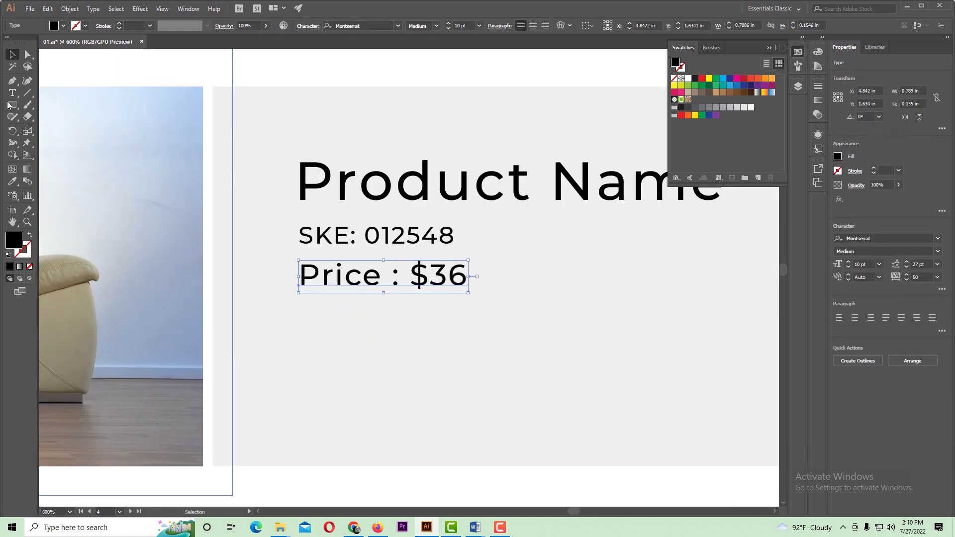
# - Format the dollar sign in "Price : $36" as superscript
pyautogui.press('t')
pyautogui.moveTo(424, 276); pyautogui.dragTo(414, 276)
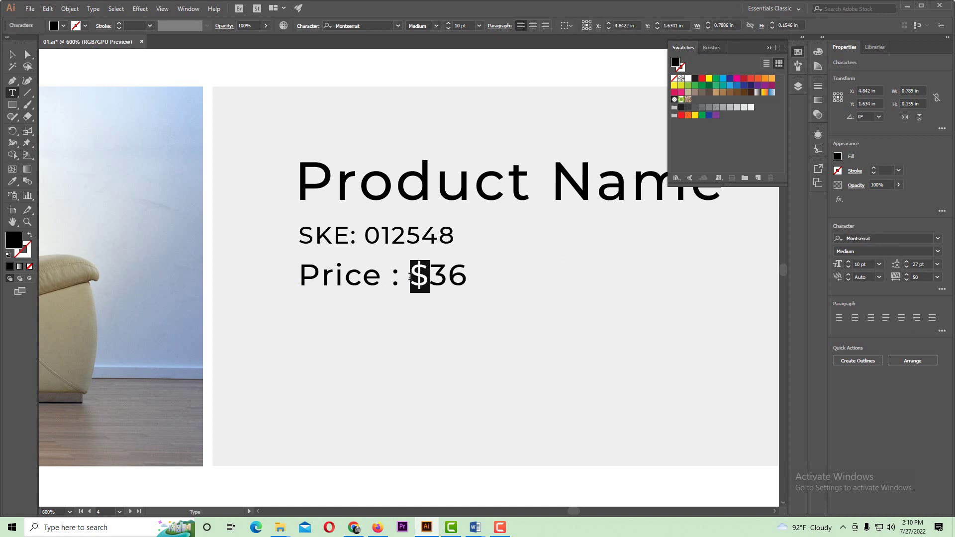
pyautogui.click(500, 25)
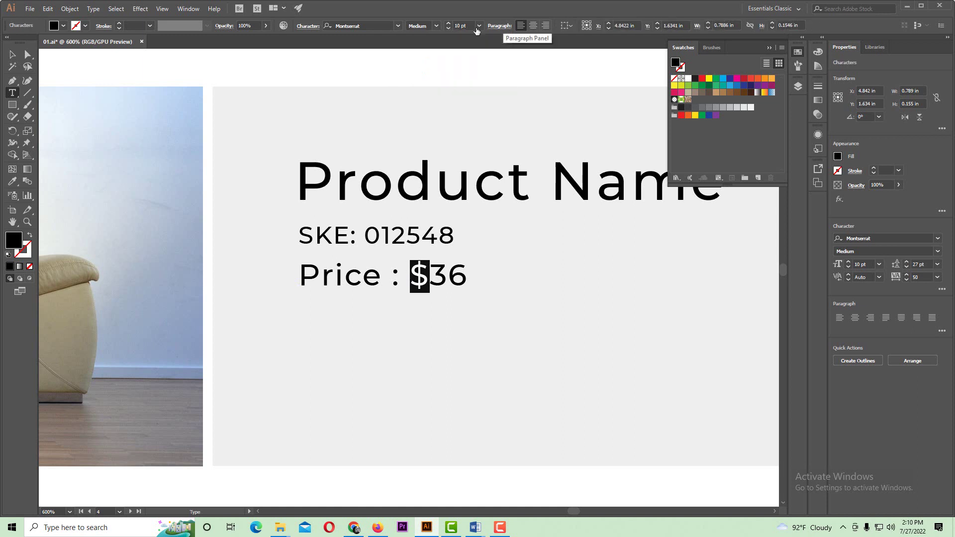
pyautogui.click(308, 28)
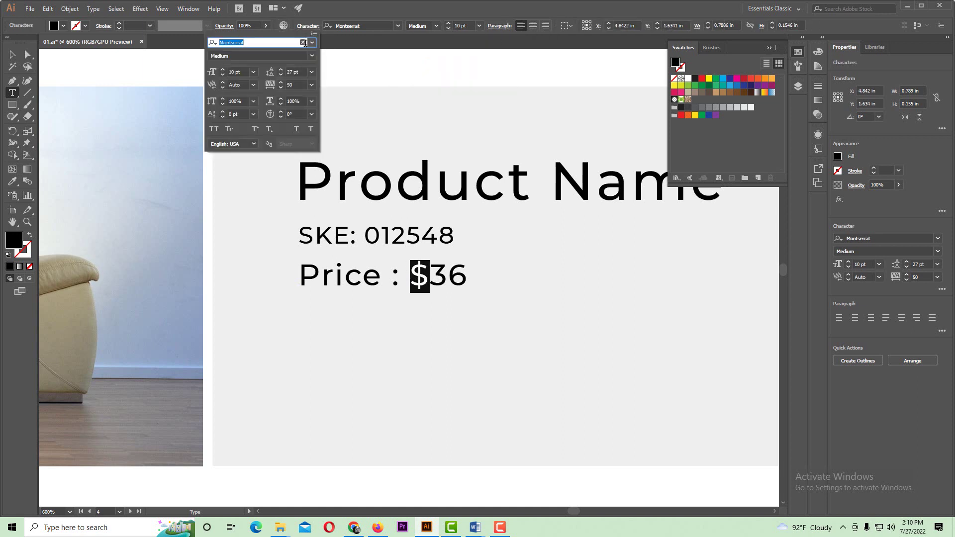
pyautogui.click(256, 130)
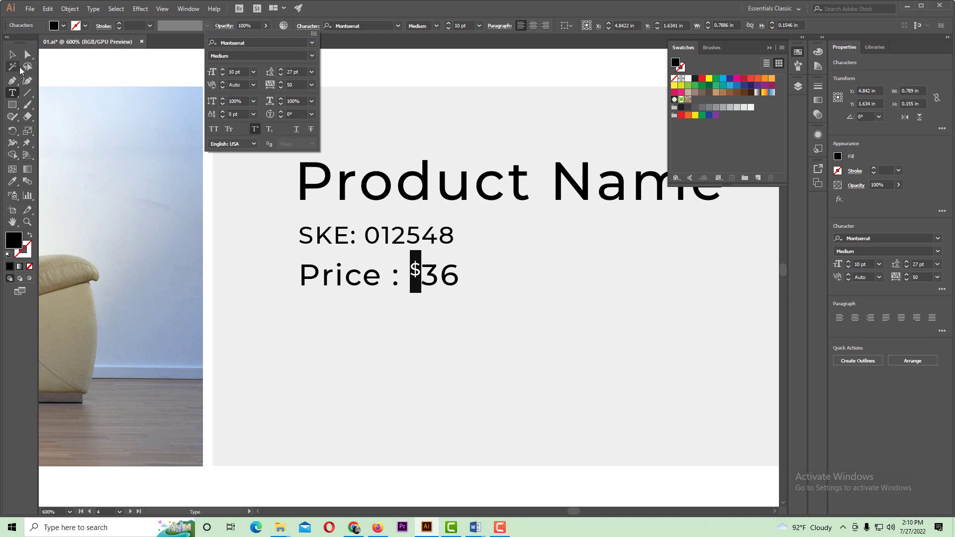
pyautogui.click(13, 56)
pyautogui.keyDown('ctrl'); pyautogui.keyDown('alt'); pyautogui.click(472, 262); pyautogui.keyUp('alt'); pyautogui.keyUp('ctrl')
pyautogui.keyDown('ctrl'); pyautogui.keyDown('alt'); pyautogui.click(469, 255); pyautogui.keyUp('alt'); pyautogui.keyUp('ctrl')
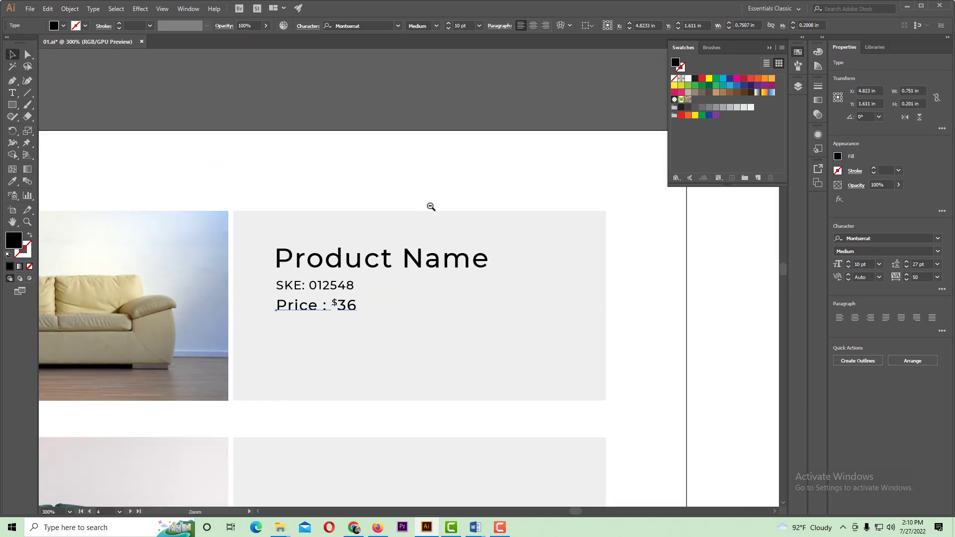
pyautogui.click(431, 206)
# - Try the Bold font weight on "$36" in the price line
pyautogui.moveTo(248, 320); pyautogui.dragTo(349, 310)
pyautogui.click(349, 301)
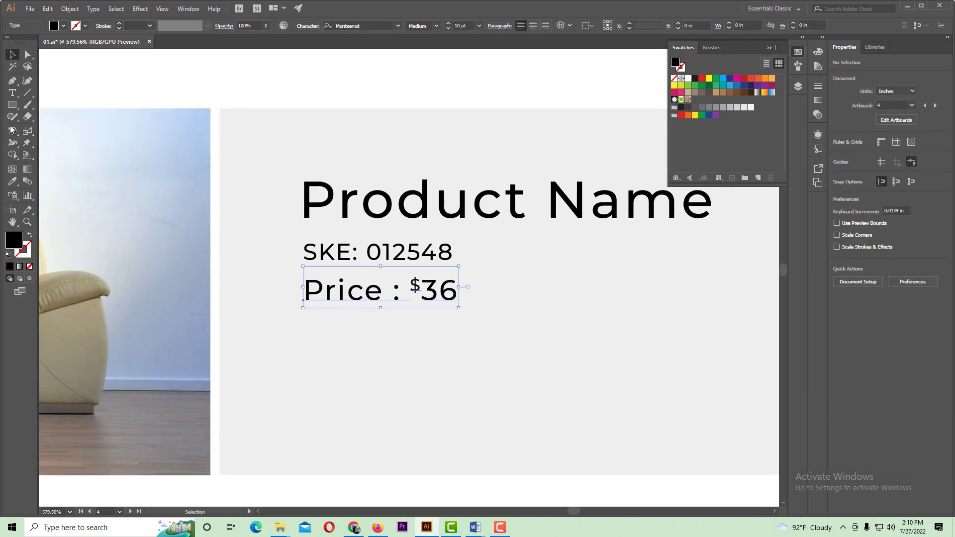
pyautogui.click(12, 93)
pyautogui.moveTo(409, 292); pyautogui.dragTo(487, 290)
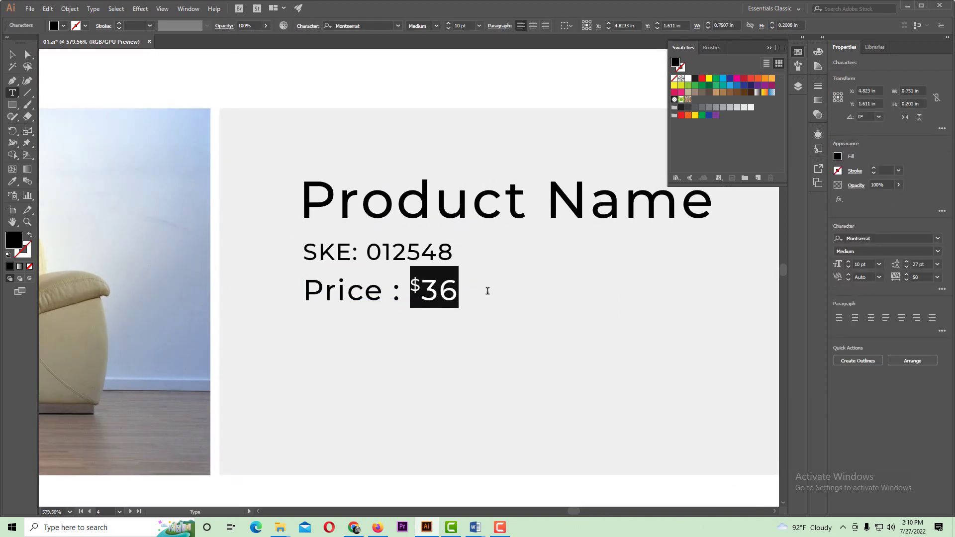
pyautogui.click(437, 25)
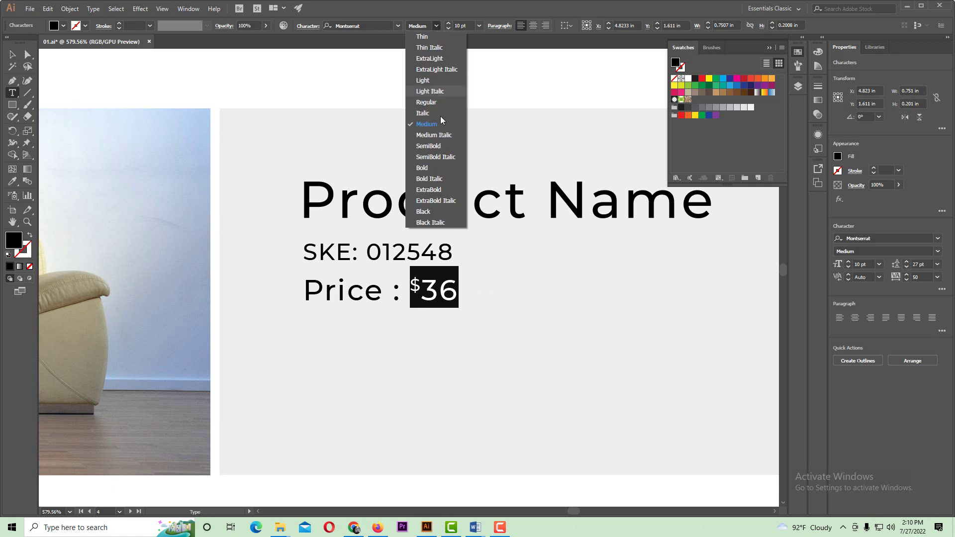
pyautogui.click(437, 166)
pyautogui.click(13, 54)
# - Undo the Bold weight on "$36" and deselect the text
pyautogui.scroll(-2, 431, 252)
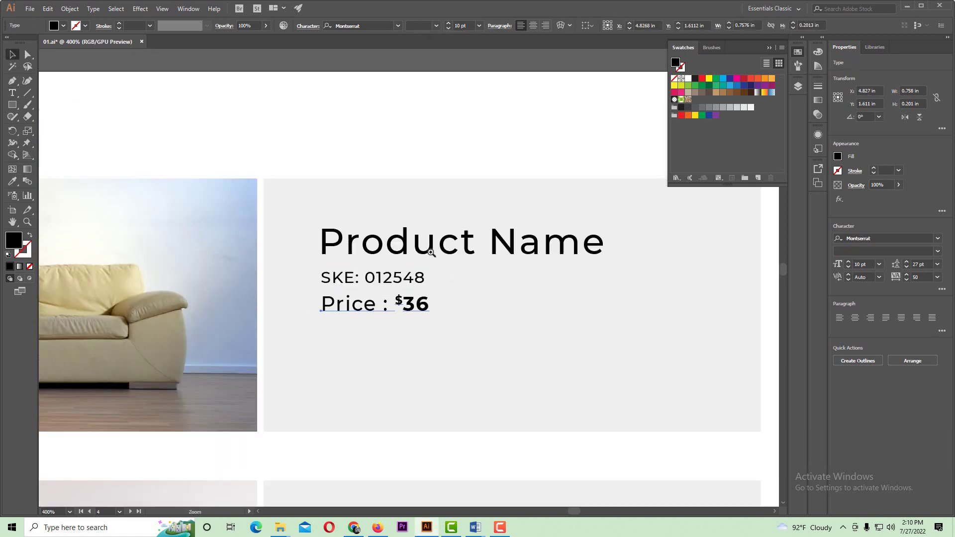
pyautogui.click(391, 133)
pyautogui.hotkey('ctrl', 'z')
pyautogui.click(408, 110)
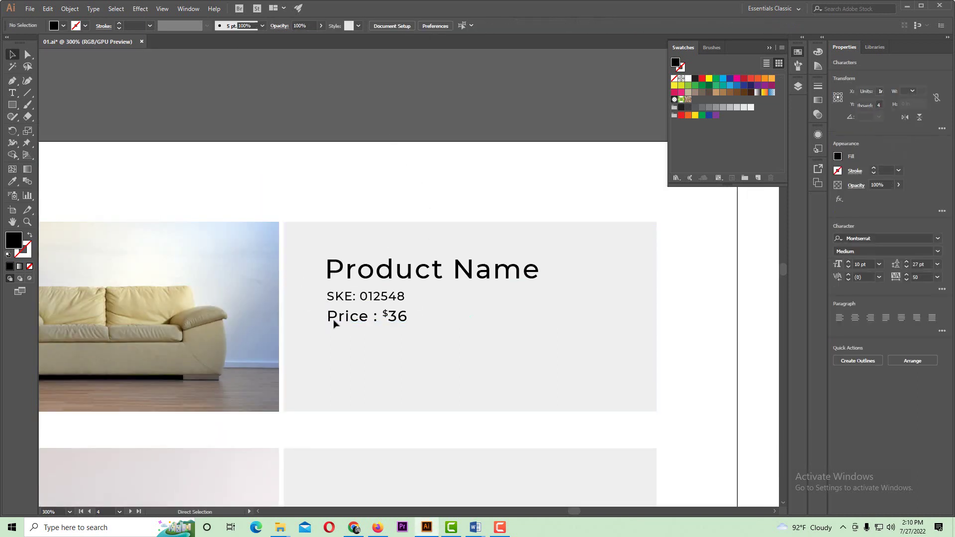
# - Place the price line to the right of "SKE: 012548" and change its case to uppercase
pyautogui.moveTo(341, 345); pyautogui.dragTo(420, 352)
pyautogui.moveTo(391, 310); pyautogui.dragTo(512, 281)
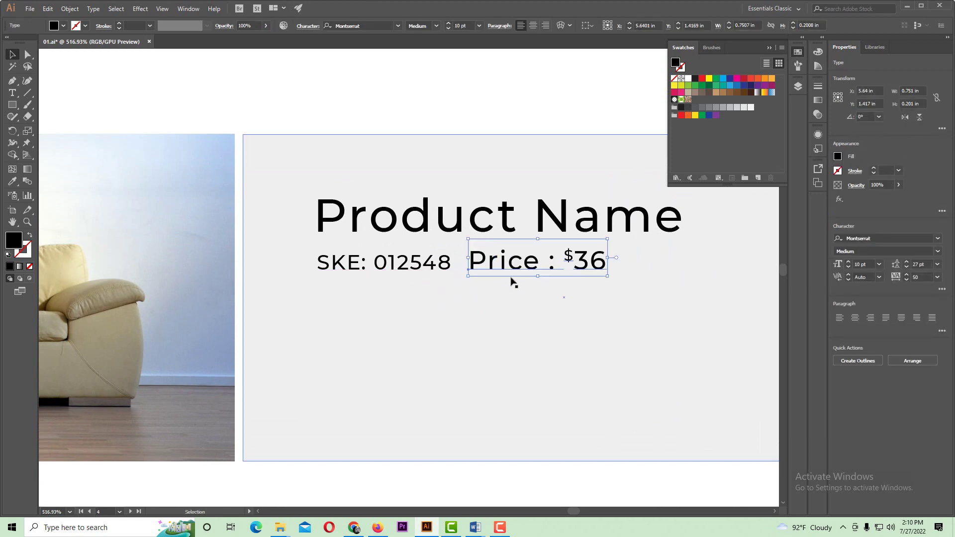
pyautogui.click(100, 10)
pyautogui.moveTo(117, 159)
pyautogui.click(271, 161)
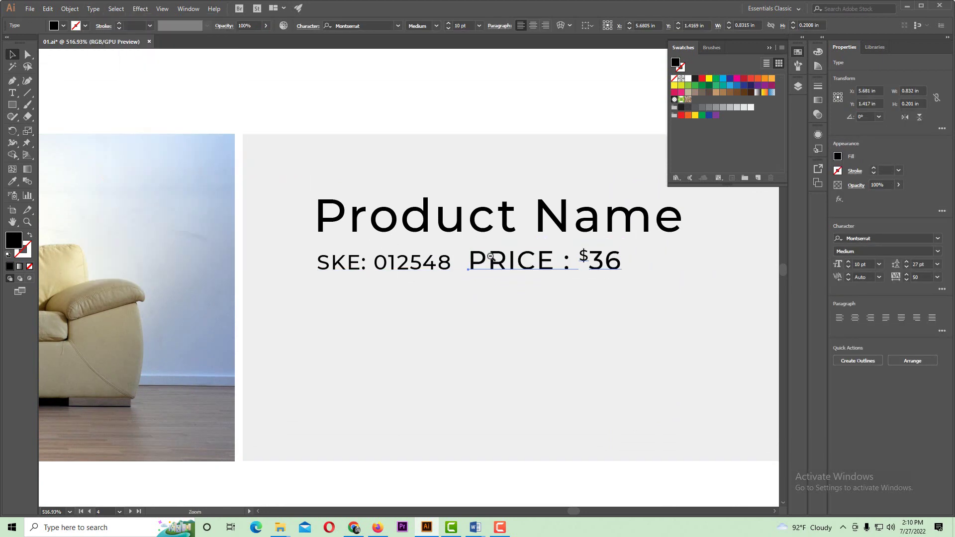
pyautogui.keyDown('ctrl'); pyautogui.keyDown('alt'); pyautogui.click(491, 256); pyautogui.keyUp('alt'); pyautogui.keyUp('ctrl')
pyautogui.keyDown('ctrl'); pyautogui.keyDown('alt'); pyautogui.click(491, 256); pyautogui.keyUp('alt'); pyautogui.keyUp('ctrl')
pyautogui.click(418, 117)
# - Place "PRICE : $36" directly under "Product Name", with "SKE: 012548" below it scaled down to about 5.1 pt
pyautogui.moveTo(343, 297); pyautogui.dragTo(485, 343)
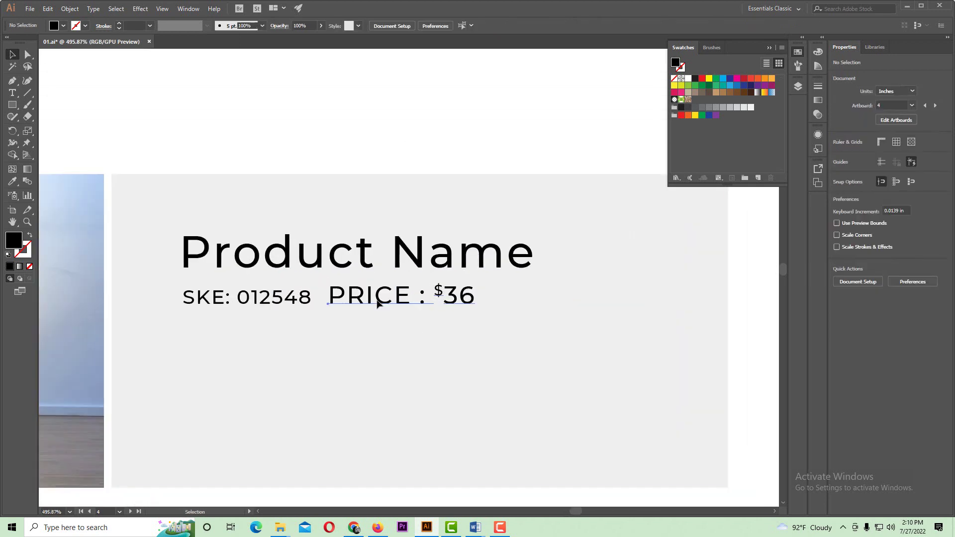
pyautogui.click(379, 302)
pyautogui.moveTo(417, 297); pyautogui.dragTo(334, 342)
pyautogui.moveTo(293, 303); pyautogui.dragTo(304, 396)
pyautogui.moveTo(302, 346); pyautogui.dragTo(237, 304)
pyautogui.moveTo(311, 401); pyautogui.dragTo(240, 325)
pyautogui.hotkey('ctrl', '-')
pyautogui.hotkey('ctrl', '-')
pyautogui.moveTo(323, 241); pyautogui.dragTo(323, 290)
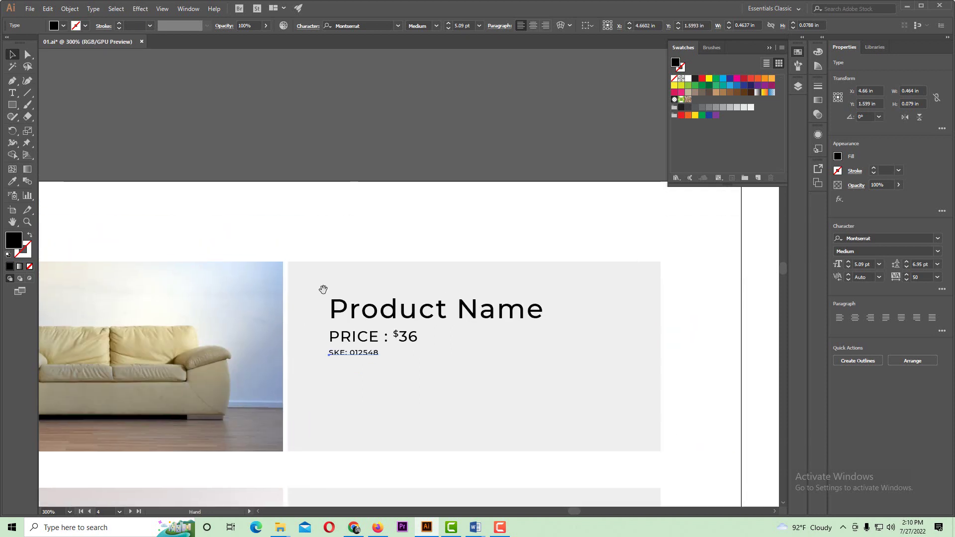
# - Align the product name, price and code lines to a common left edge
pyautogui.click(371, 320)
pyautogui.moveTo(371, 320); pyautogui.dragTo(356, 300)
pyautogui.click(356, 300)
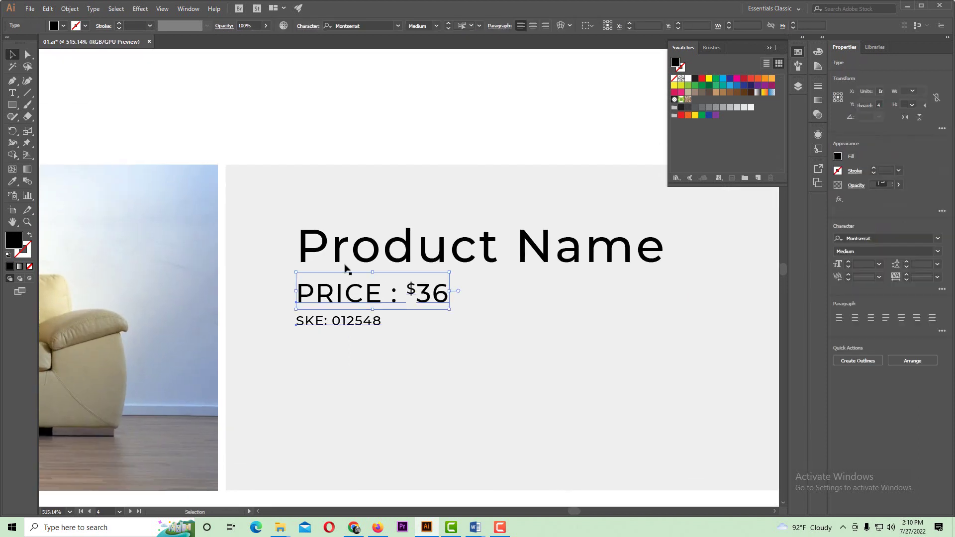
pyautogui.keyDown('shift'); pyautogui.click(362, 256); pyautogui.keyUp('shift')
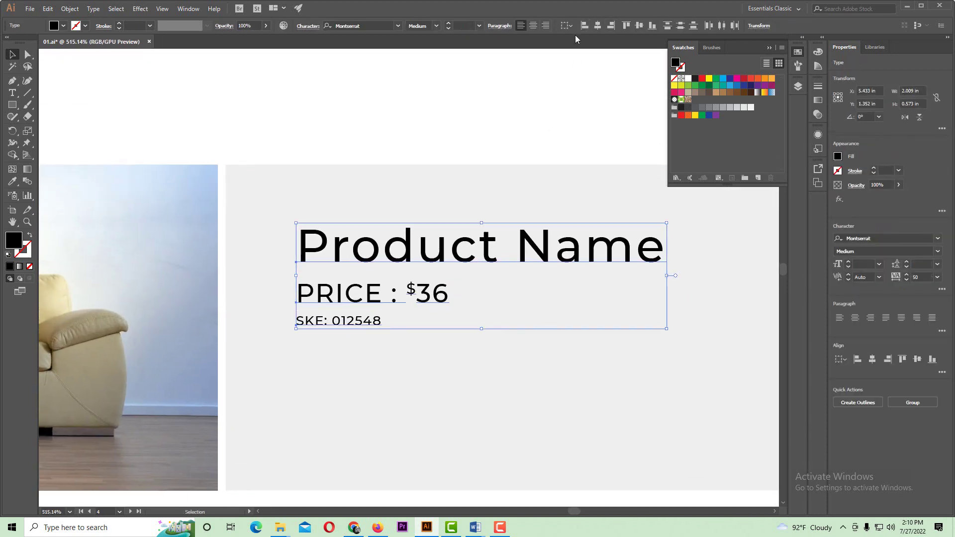
pyautogui.click(586, 26)
pyautogui.hotkey('ctrl', '-')
pyautogui.hotkey('ctrl', '-')
pyautogui.click(431, 189)
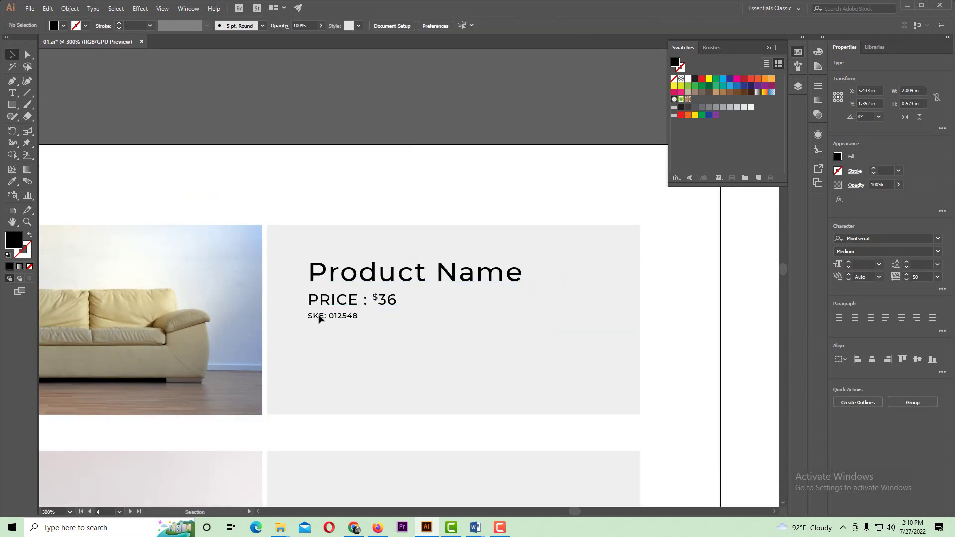
# - Set the "PRICE : $36" line to the SemiBold font weight
pyautogui.scroll(4, 318, 319)
pyautogui.click(301, 263)
pyautogui.click(435, 26)
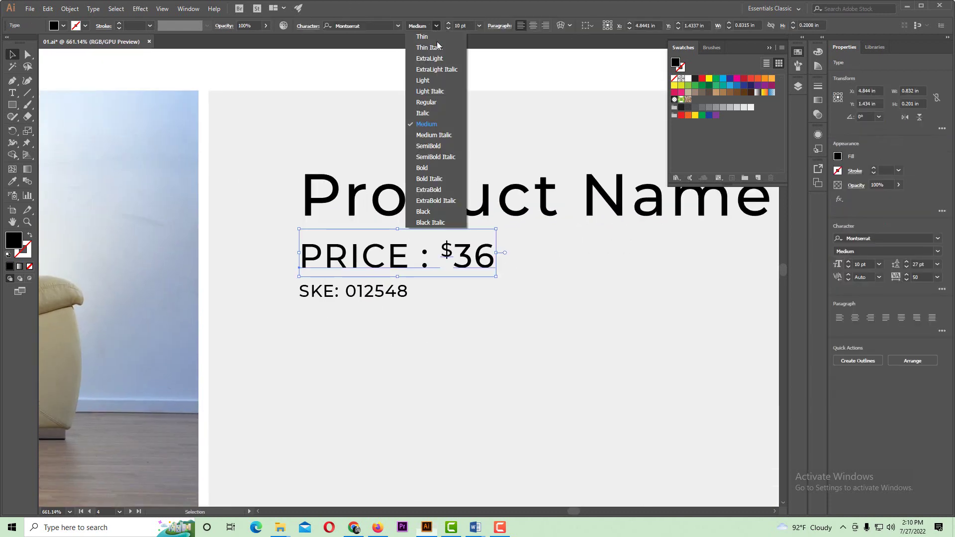
pyautogui.click(428, 145)
pyautogui.click(416, 240)
pyautogui.scroll(-4, 417, 240)
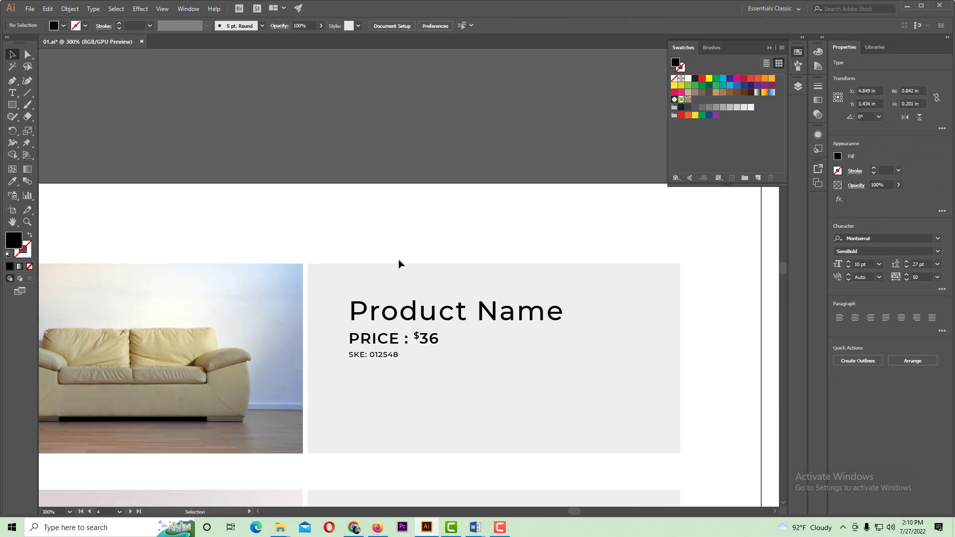
# - Change the "Product Name" heading to uppercase
pyautogui.scroll(3, 369, 355)
pyautogui.moveTo(404, 345); pyautogui.dragTo(399, 294)
pyautogui.click(390, 305)
pyautogui.click(393, 279)
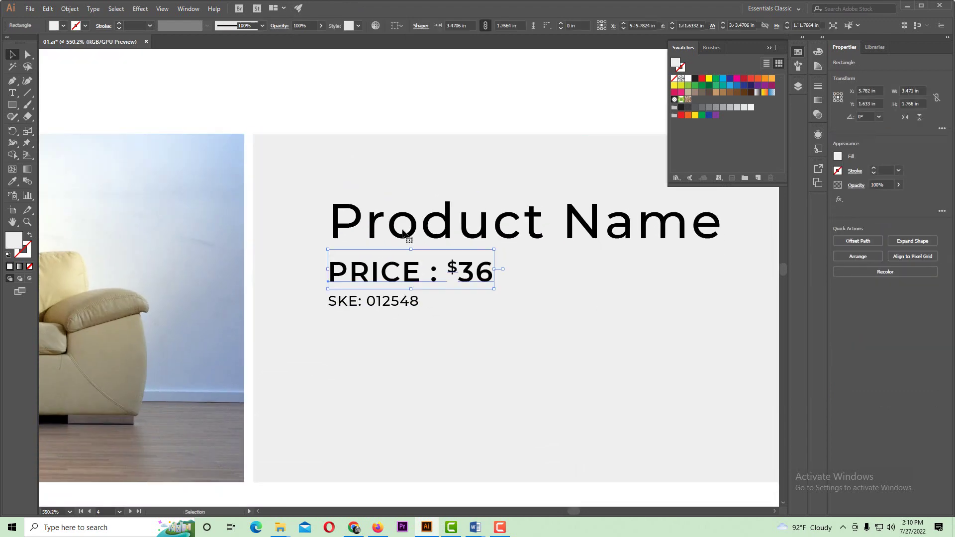
pyautogui.click(403, 234)
pyautogui.scroll(-3, 423, 236)
pyautogui.click(99, 11)
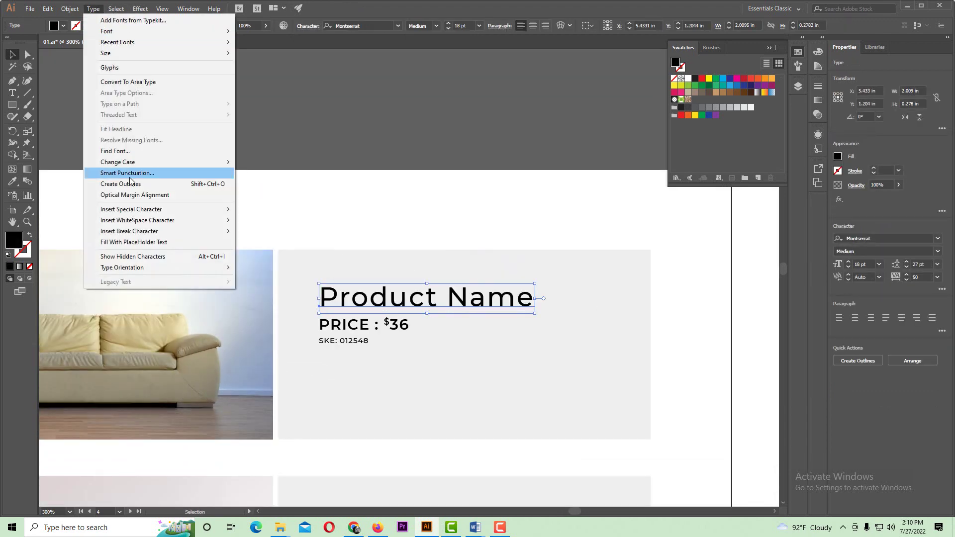
pyautogui.moveTo(127, 158)
pyautogui.click(266, 158)
pyautogui.click(341, 118)
# - Set the "PRODUCT NAME" heading to the Bold font weight
pyautogui.click(424, 298)
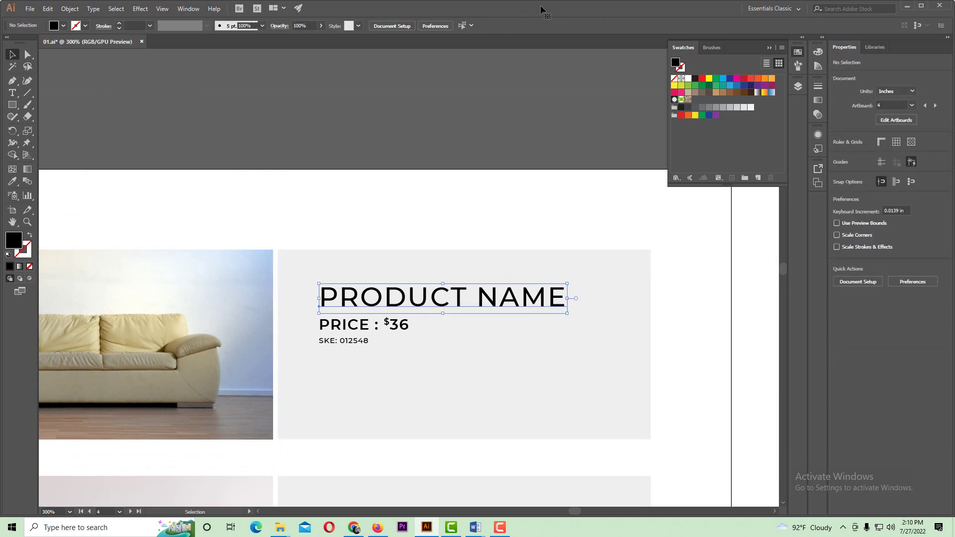
pyautogui.click(437, 28)
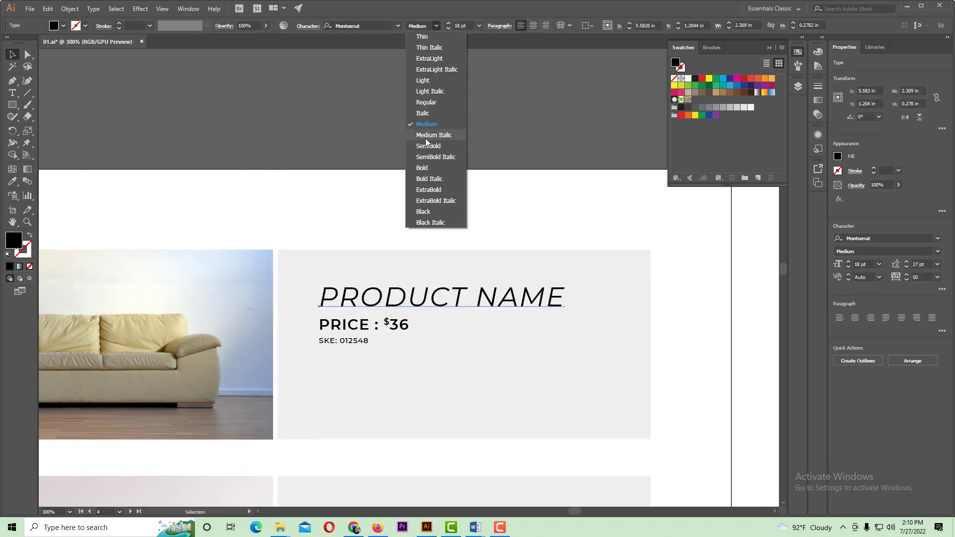
pyautogui.click(428, 169)
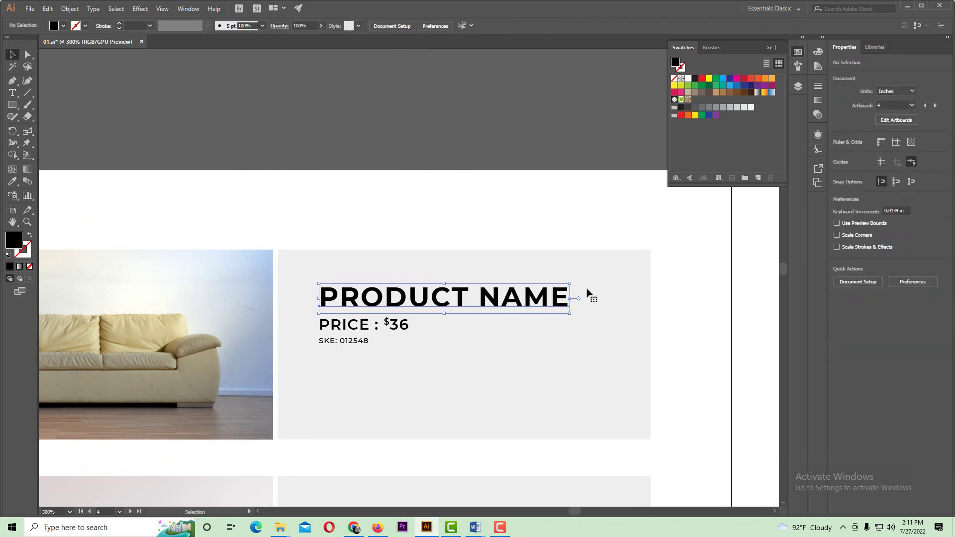
# - Scale the "PRODUCT NAME" heading down to about 14.77 pt and nudge it slightly upward
pyautogui.moveTo(569, 285); pyautogui.dragTo(525, 286)
pyautogui.keyDown('ctrl'); pyautogui.click(404, 300); pyautogui.keyUp('ctrl')
pyautogui.scroll(-1, 389, 298)
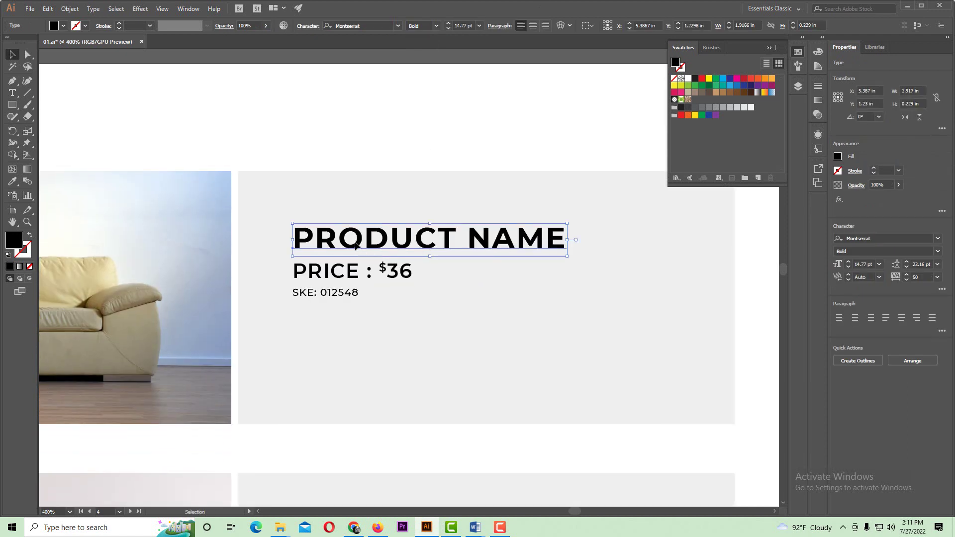
pyautogui.moveTo(355, 244); pyautogui.dragTo(357, 238)
pyautogui.keyDown('ctrl'); pyautogui.keyDown('alt'); pyautogui.click(392, 255); pyautogui.keyUp('alt'); pyautogui.keyUp('ctrl')
pyautogui.keyDown('ctrl'); pyautogui.keyDown('alt'); pyautogui.click(392, 255); pyautogui.keyUp('alt'); pyautogui.keyUp('ctrl')
pyautogui.click(395, 141)
# - Move the price line and the SKE code line up slightly to tighten the spacing beneath the heading
pyautogui.moveTo(385, 288); pyautogui.dragTo(373, 198)
pyautogui.keyDown('ctrl'); pyautogui.click(447, 273); pyautogui.keyUp('ctrl')
pyautogui.moveTo(411, 255); pyautogui.dragTo(404, 280)
pyautogui.click(350, 199)
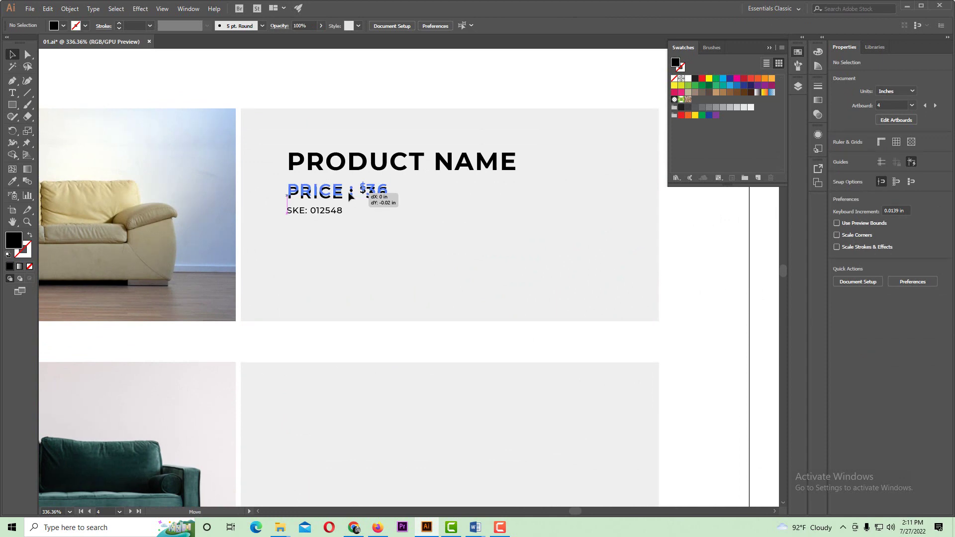
pyautogui.keyDown('ctrl'); pyautogui.click(403, 232); pyautogui.keyUp('ctrl')
pyautogui.click(341, 219)
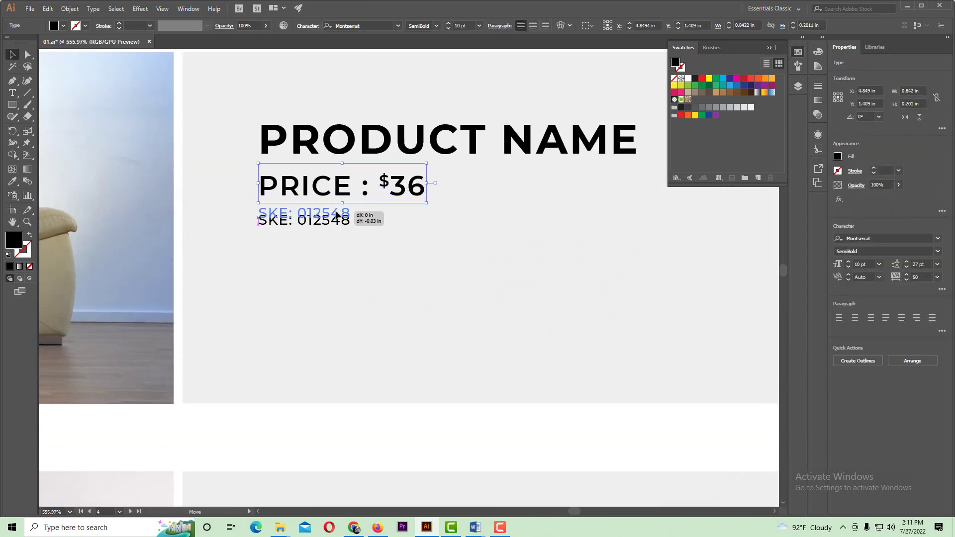
pyautogui.keyDown('ctrl'); pyautogui.keyDown('alt'); pyautogui.click(418, 261); pyautogui.keyUp('alt'); pyautogui.keyUp('ctrl')
pyautogui.click(381, 164)
pyautogui.moveTo(380, 301); pyautogui.dragTo(377, 221)
# - Copy an entry's Lorem ipsum description from the table of contents page and place it beneath the SKE line in the first grey panel
pyautogui.click(12, 92)
pyautogui.keyDown('ctrl'); pyautogui.keyDown('alt'); pyautogui.click(419, 143); pyautogui.keyUp('alt'); pyautogui.keyUp('ctrl')
pyautogui.keyDown('ctrl'); pyautogui.keyDown('alt'); pyautogui.click(419, 142); pyautogui.keyUp('alt'); pyautogui.keyUp('ctrl')
pyautogui.keyDown('ctrl'); pyautogui.keyDown('alt'); pyautogui.click(421, 144); pyautogui.keyUp('alt'); pyautogui.keyUp('ctrl')
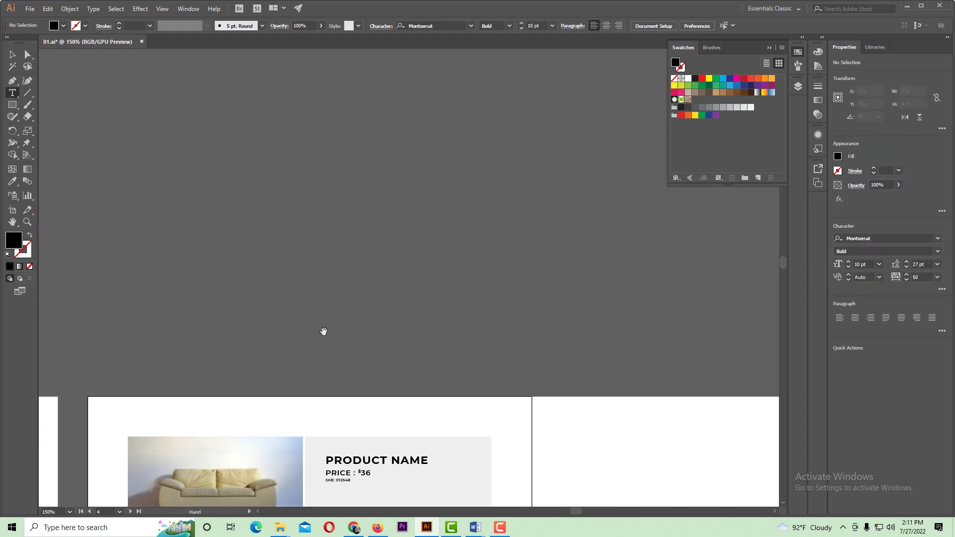
pyautogui.moveTo(310, 393); pyautogui.dragTo(522, 128)
pyautogui.keyDown('ctrl'); pyautogui.keyDown('alt'); pyautogui.click(350, 261); pyautogui.keyUp('alt'); pyautogui.keyUp('ctrl')
pyautogui.keyDown('ctrl'); pyautogui.keyDown('alt'); pyautogui.click(361, 273); pyautogui.keyUp('alt'); pyautogui.keyUp('ctrl')
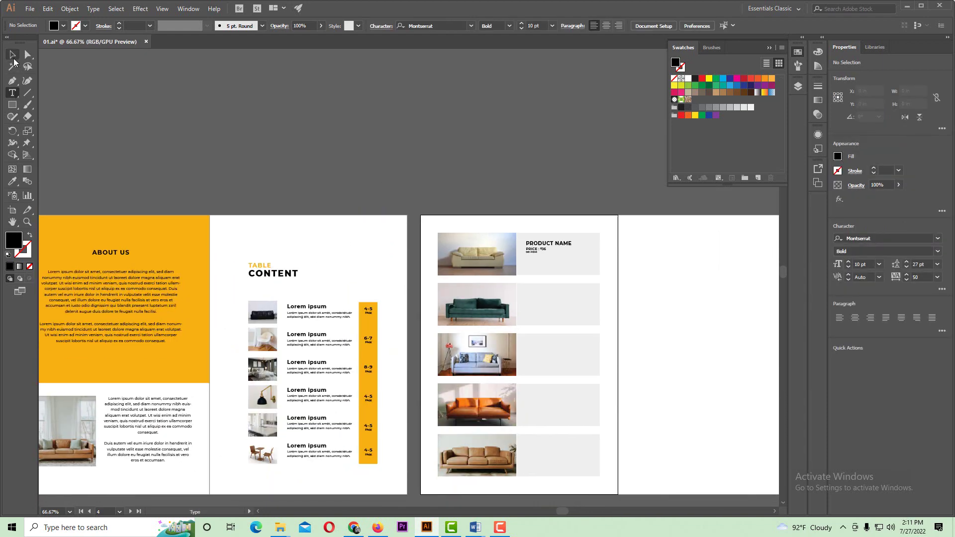
pyautogui.click(13, 57)
pyautogui.moveTo(302, 315); pyautogui.dragTo(540, 262)
pyautogui.keyDown('ctrl'); pyautogui.click(590, 256); pyautogui.keyUp('ctrl')
pyautogui.moveTo(253, 247); pyautogui.dragTo(514, 298)
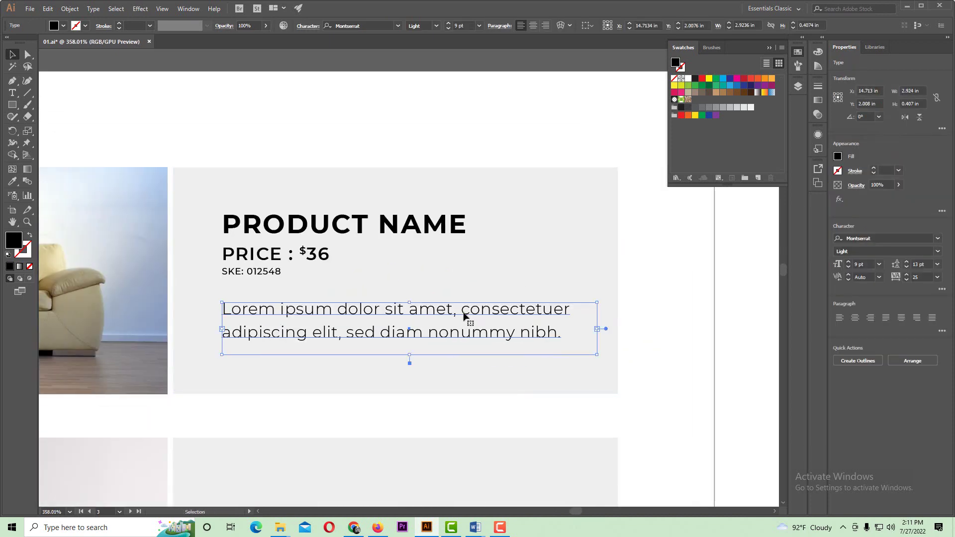
pyautogui.moveTo(465, 316); pyautogui.dragTo(465, 305)
# - Resize the description's text frame to about 2.75 in wide, with room for a third line
pyautogui.moveTo(598, 347); pyautogui.dragTo(547, 369)
pyautogui.click(667, 345)
pyautogui.click(401, 329)
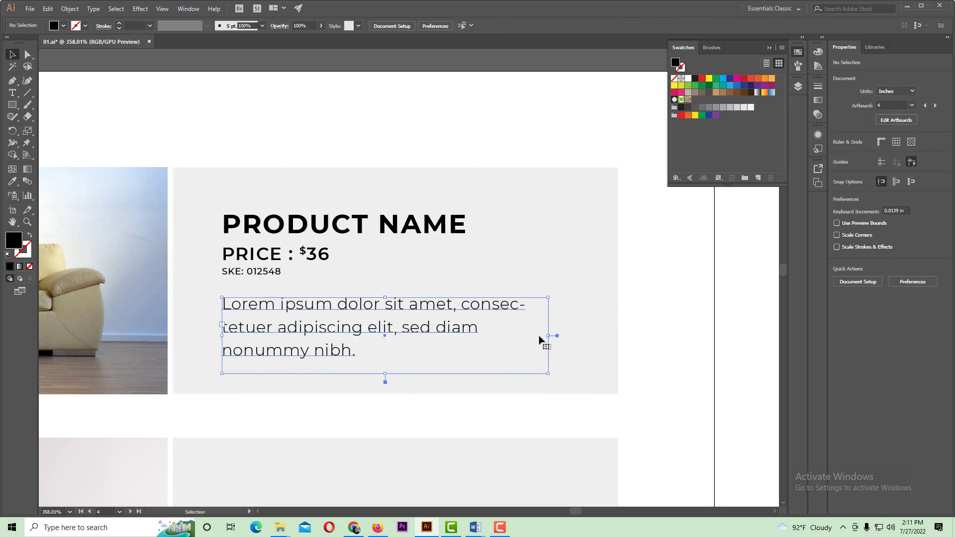
pyautogui.moveTo(549, 335); pyautogui.dragTo(576, 335)
pyautogui.click(609, 341)
# - Duplicate the words "adipiscing elit, sed diam" as a third line at the end of the description
pyautogui.click(12, 93)
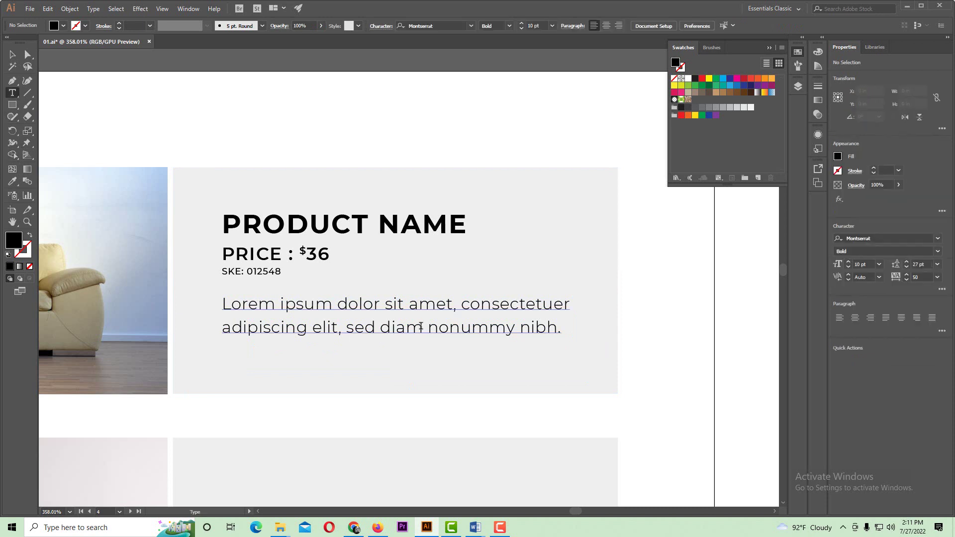
pyautogui.moveTo(423, 330); pyautogui.dragTo(247, 325)
pyautogui.hotkey('ctrl', 'c')
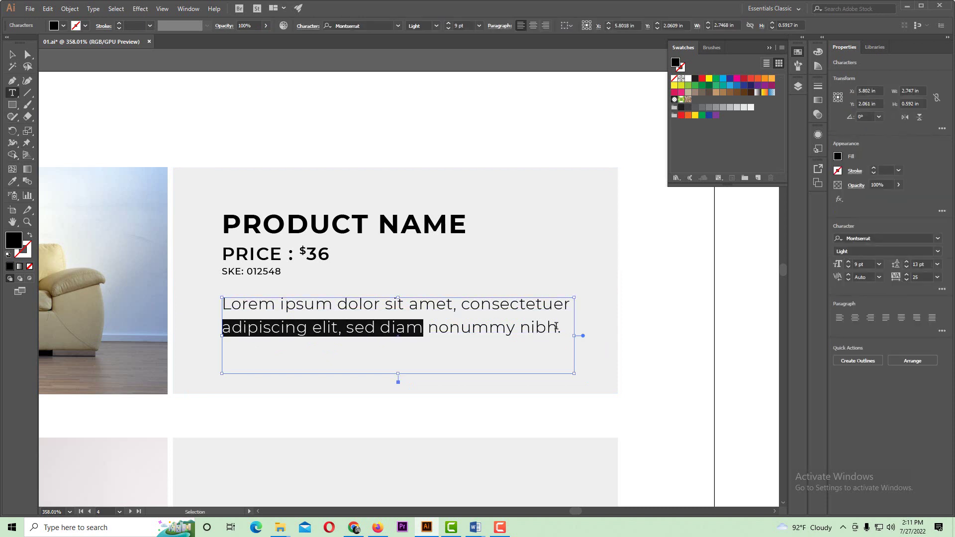
pyautogui.click(561, 326)
pyautogui.press('Return')
pyautogui.hotkey('ctrl', 'v')
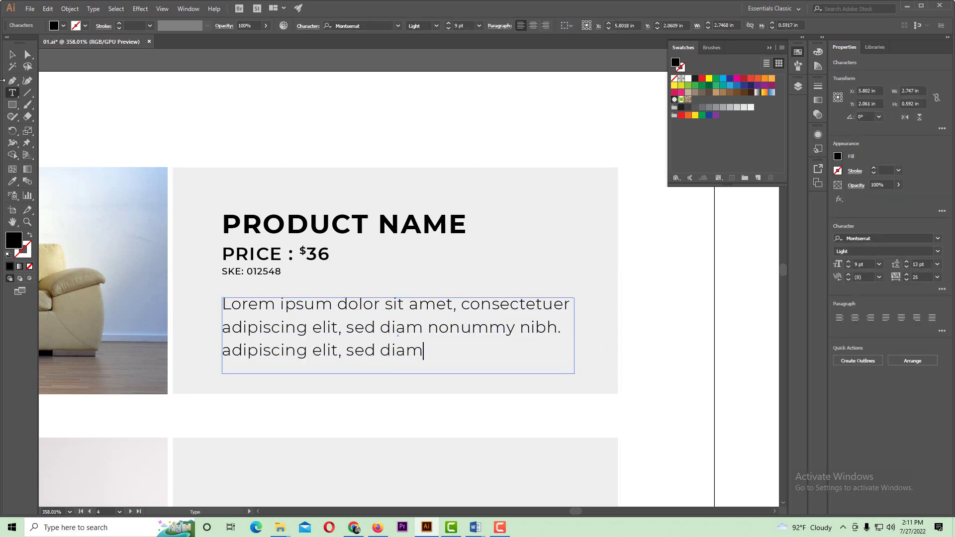
pyautogui.click(12, 56)
# - Set the description paragraph's font size to 8 pt
pyautogui.keyDown('ctrl'); pyautogui.keyDown('alt'); pyautogui.click(393, 295); pyautogui.keyUp('alt'); pyautogui.keyUp('ctrl')
pyautogui.keyDown('ctrl'); pyautogui.keyDown('alt'); pyautogui.click(465, 252); pyautogui.keyUp('alt'); pyautogui.keyUp('ctrl')
pyautogui.click(364, 180)
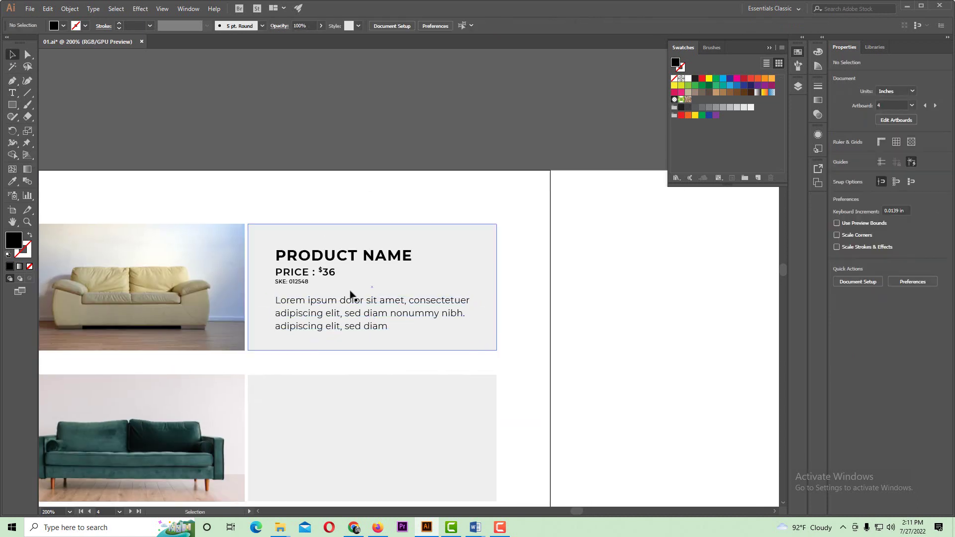
pyautogui.click(351, 298)
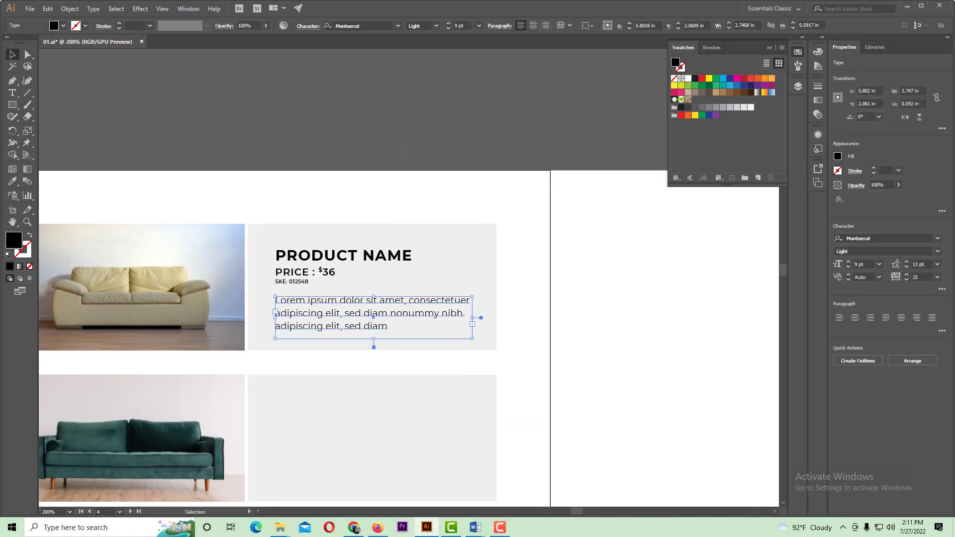
pyautogui.scroll(-1, 471, 26)
pyautogui.click(468, 86)
pyautogui.moveTo(371, 319); pyautogui.dragTo(415, 318)
pyautogui.click(491, 321)
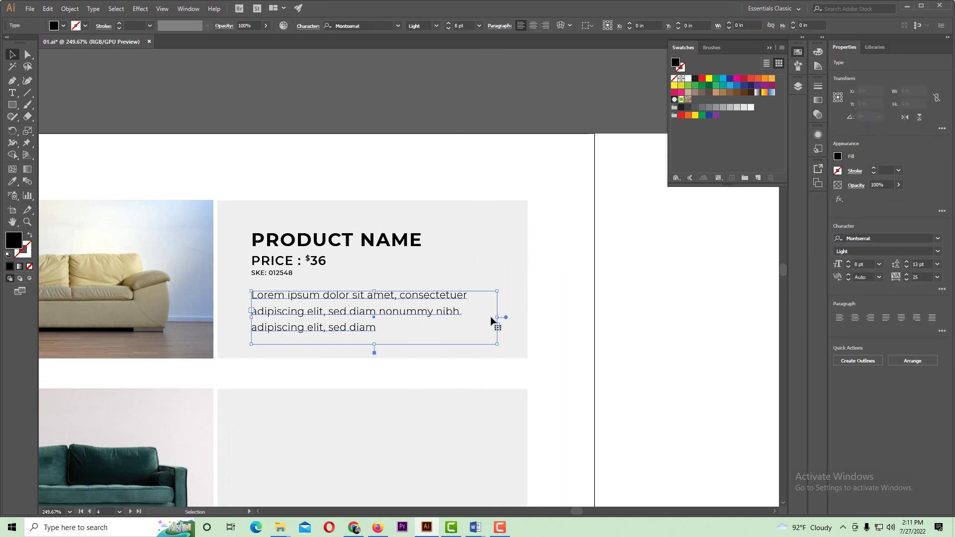
# - Try to widen the description's text frame toward the grey panel's edge
pyautogui.moveTo(497, 317); pyautogui.dragTo(514, 317)
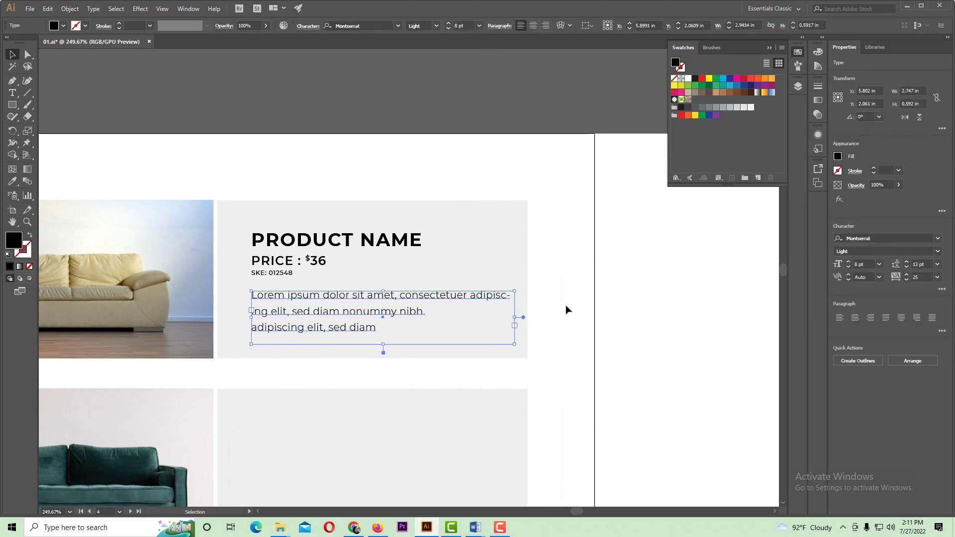
pyautogui.hotkey('ctrl', 'z')
pyautogui.click(464, 139)
# - Set the description paragraph's leading to 12 pt and its tracking to 5
pyautogui.click(392, 320)
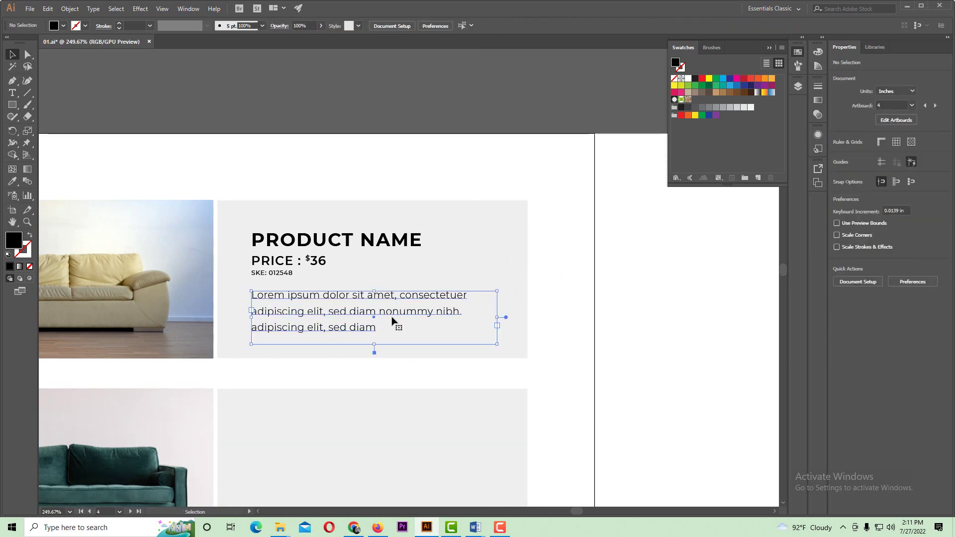
pyautogui.hotkey('ctrl', '+')
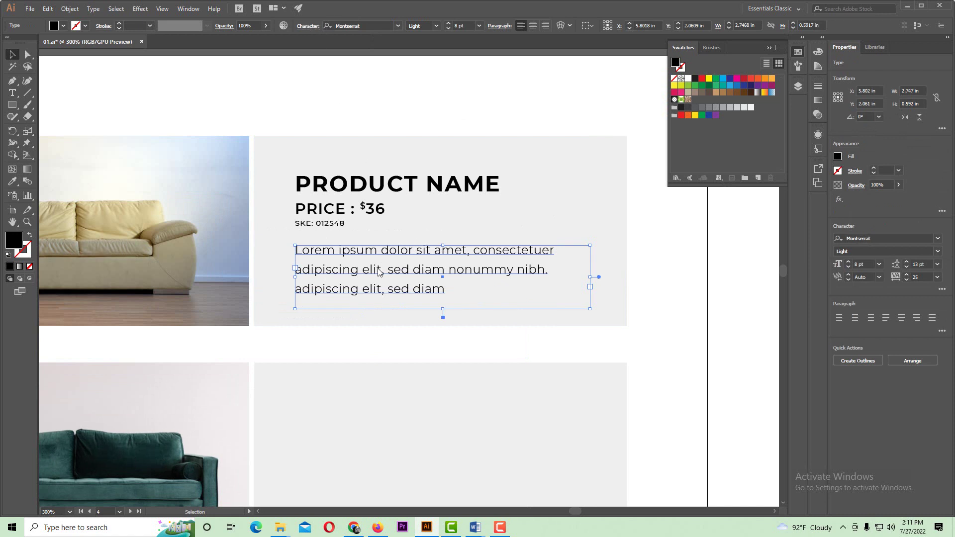
pyautogui.click(308, 26)
pyautogui.scroll(-1, 293, 71)
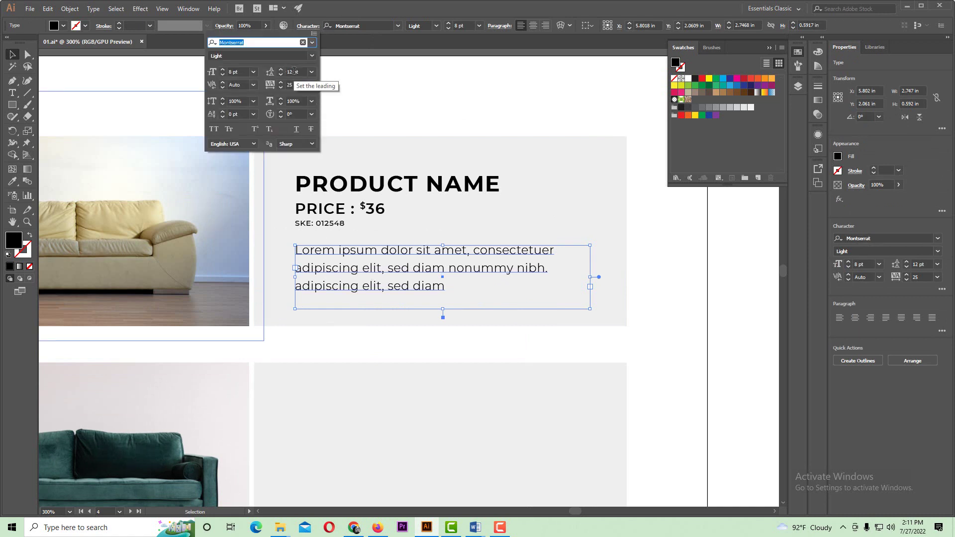
pyautogui.click(311, 85)
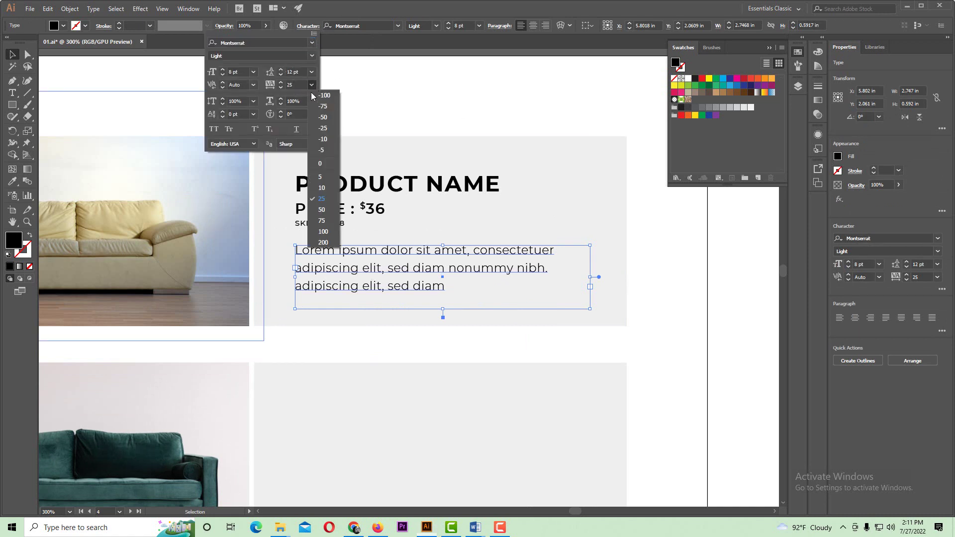
pyautogui.click(330, 186)
pyautogui.click(431, 202)
pyautogui.keyDown('ctrl'); pyautogui.keyDown('alt'); pyautogui.click(431, 194); pyautogui.keyUp('alt'); pyautogui.keyUp('ctrl')
pyautogui.click(412, 203)
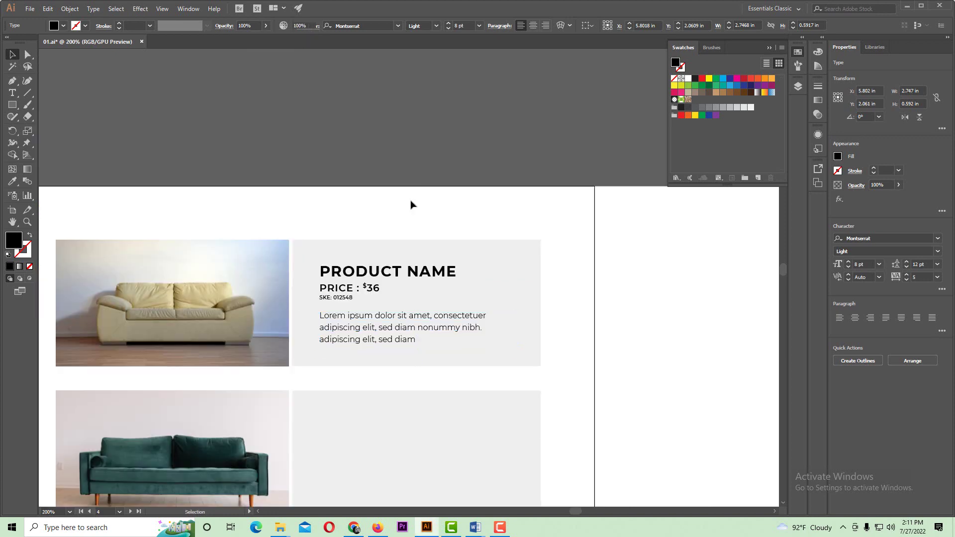
# - Set the tracking of the "PRICE : $36" line to 5
pyautogui.hotkey('ctrl', '+')
pyautogui.hotkey('ctrl', '+')
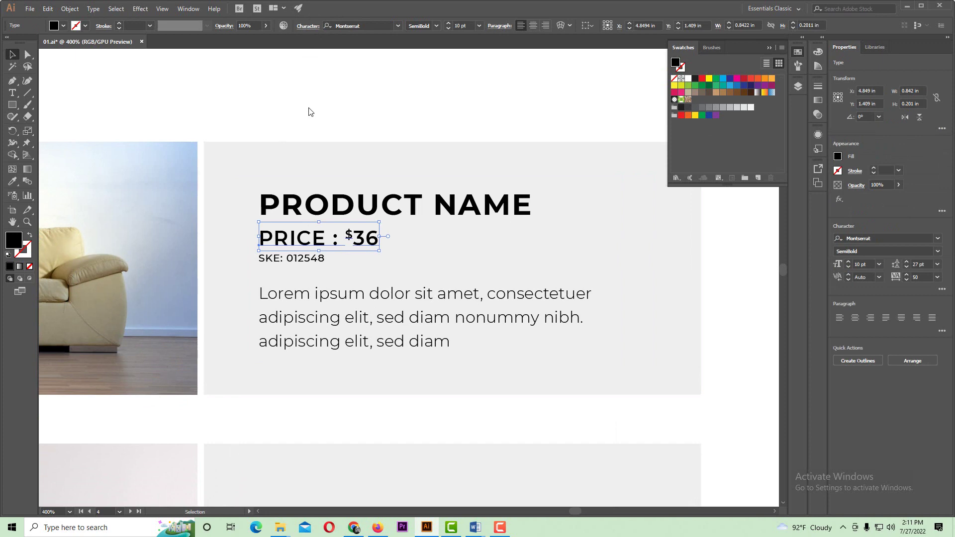
pyautogui.click(308, 25)
pyautogui.click(311, 85)
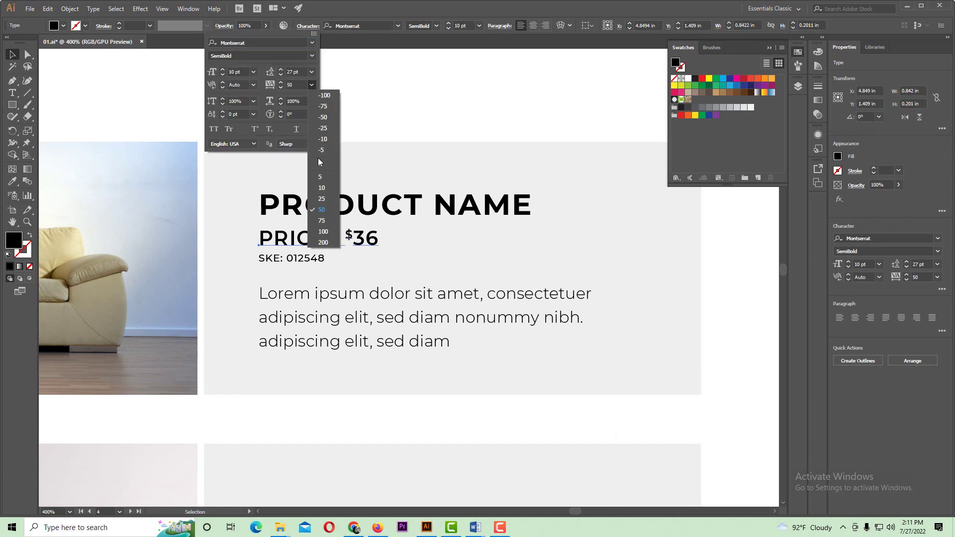
pyautogui.click(323, 188)
pyautogui.click(405, 186)
pyautogui.scroll(-2, 404, 182)
pyautogui.click(396, 166)
pyautogui.moveTo(363, 326); pyautogui.dragTo(355, 246)
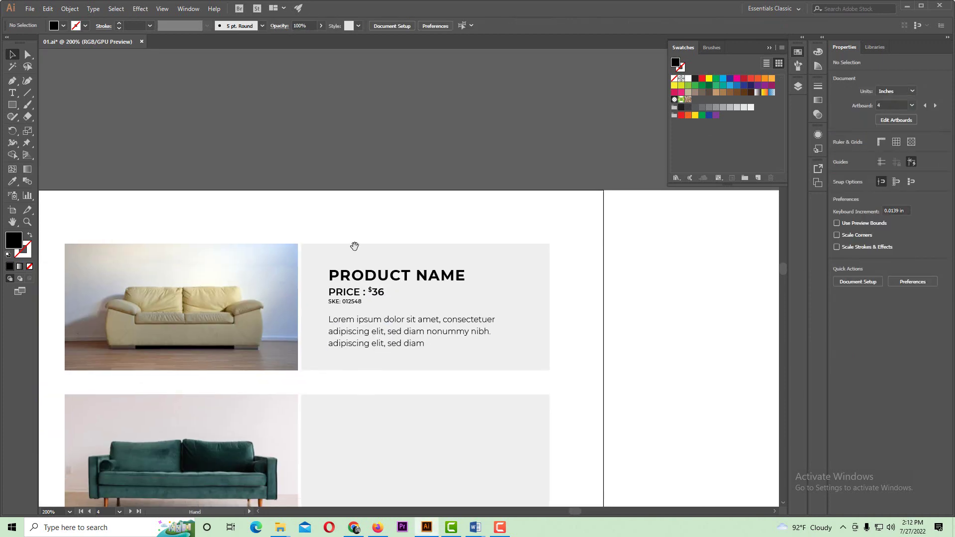
# - Shift the SKE code line to the right to leave space for a dash in front of it
pyautogui.scroll(4, 347, 324)
pyautogui.click(351, 266)
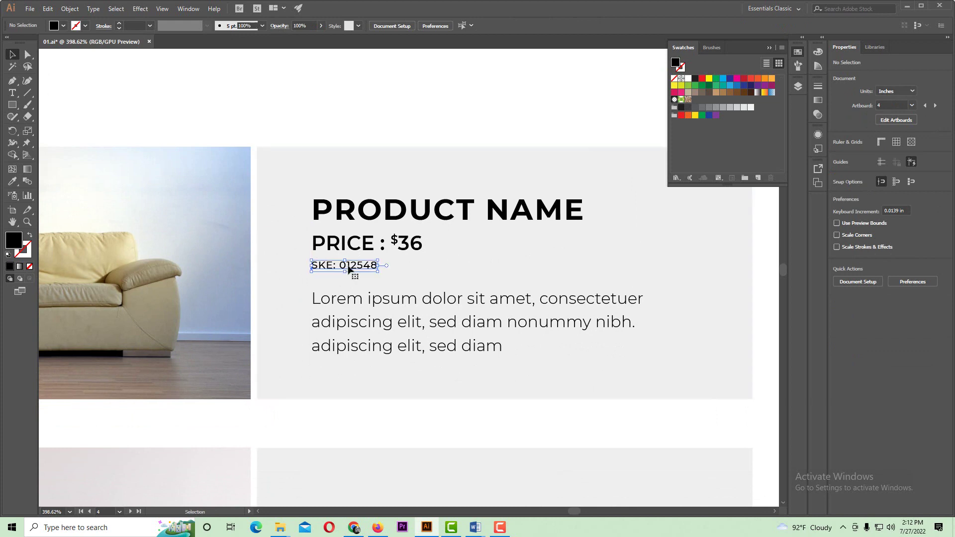
pyautogui.scroll(2, 349, 269)
pyautogui.moveTo(395, 284); pyautogui.dragTo(437, 283)
pyautogui.keyDown('ctrl'); pyautogui.keyDown('alt'); pyautogui.click(424, 267); pyautogui.keyUp('alt'); pyautogui.keyUp('ctrl')
pyautogui.keyDown('ctrl'); pyautogui.keyDown('alt'); pyautogui.click(425, 267); pyautogui.keyUp('alt'); pyautogui.keyUp('ctrl')
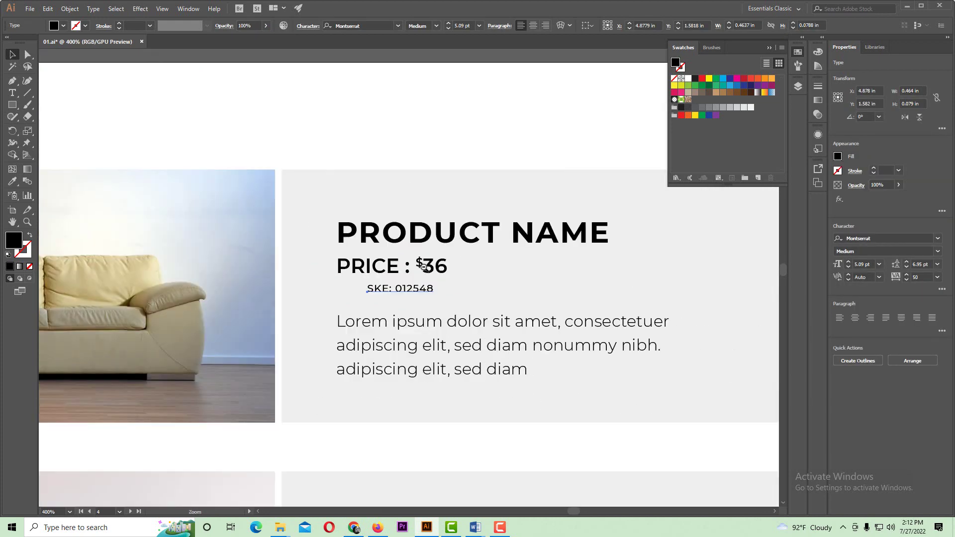
pyautogui.keyDown('ctrl'); pyautogui.keyDown('alt'); pyautogui.click(424, 267); pyautogui.keyUp('alt'); pyautogui.keyUp('ctrl')
pyautogui.keyDown('ctrl'); pyautogui.keyDown('alt'); pyautogui.click(424, 267); pyautogui.keyUp('alt'); pyautogui.keyUp('ctrl')
pyautogui.keyDown('ctrl'); pyautogui.keyDown('alt'); pyautogui.click(424, 267); pyautogui.keyUp('alt'); pyautogui.keyUp('ctrl')
pyautogui.moveTo(358, 290); pyautogui.dragTo(535, 253)
pyautogui.click(443, 161)
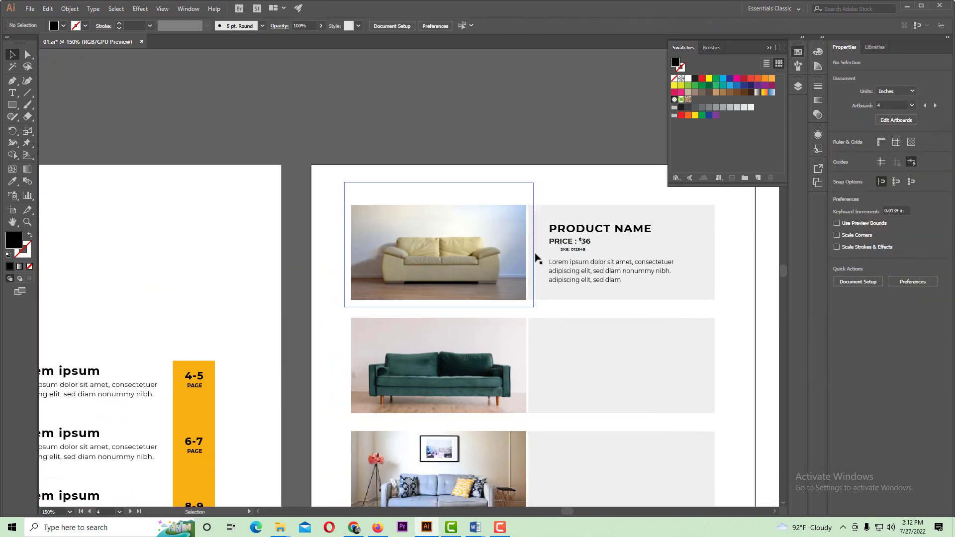
# - Recolour the "PRICE : $36" line with the orange sampled from the page number bar on the table of contents page
pyautogui.click(572, 242)
pyautogui.press('i')
pyautogui.click(180, 368)
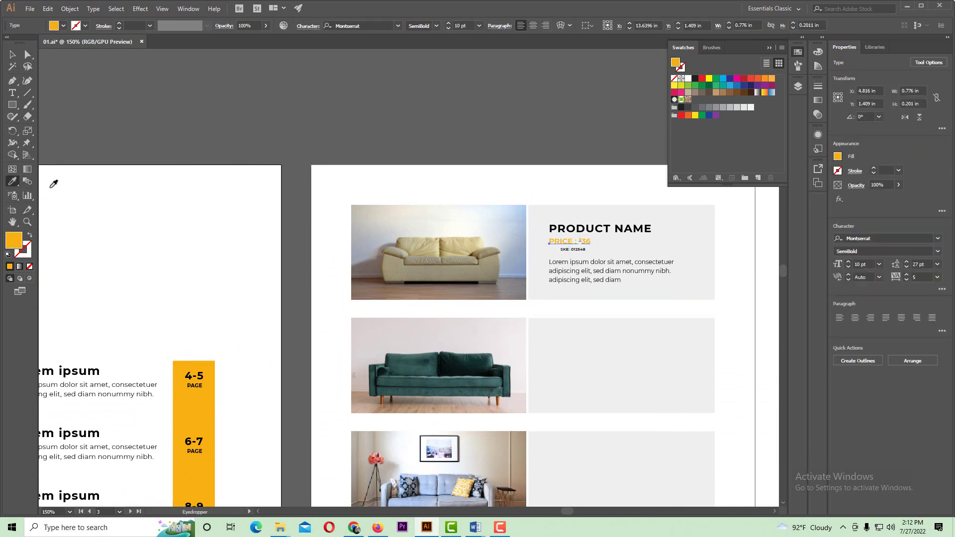
pyautogui.click(15, 55)
pyautogui.click(362, 192)
# - Draw a thin orange rectangle about 0.11 by 0.015 in as a dash in front of the SKE code line
pyautogui.moveTo(588, 269); pyautogui.dragTo(744, 322)
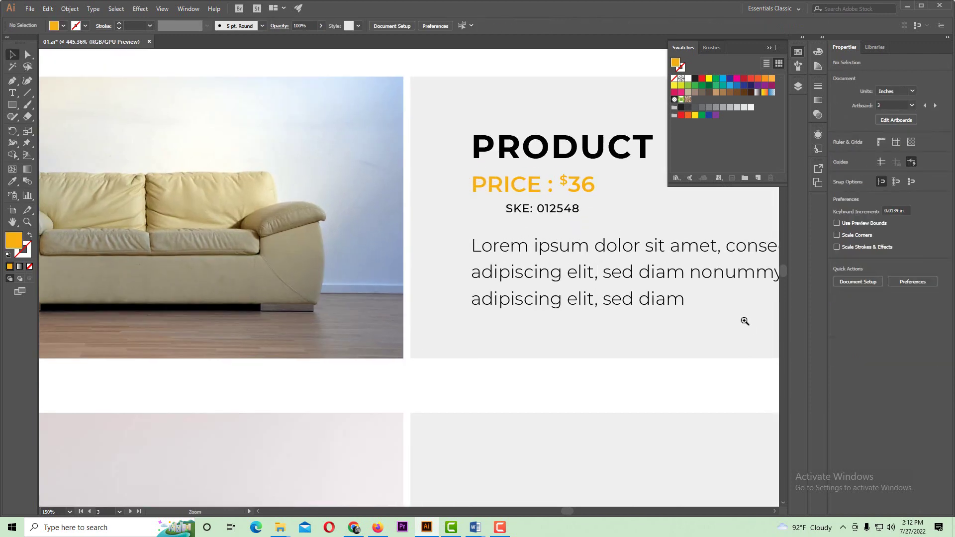
pyautogui.moveTo(534, 208); pyautogui.dragTo(547, 254)
pyautogui.moveTo(515, 280); pyautogui.dragTo(354, 342)
pyautogui.keyDown('ctrl'); pyautogui.keyDown('alt'); pyautogui.click(450, 256); pyautogui.keyUp('alt'); pyautogui.keyUp('ctrl')
pyautogui.keyDown('ctrl'); pyautogui.click(308, 291); pyautogui.keyUp('ctrl')
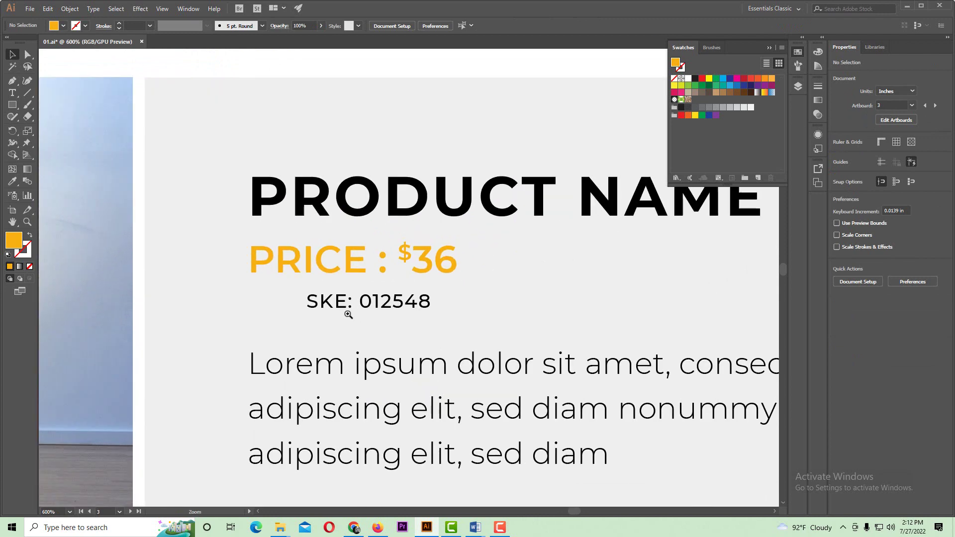
pyautogui.moveTo(243, 301); pyautogui.dragTo(297, 303)
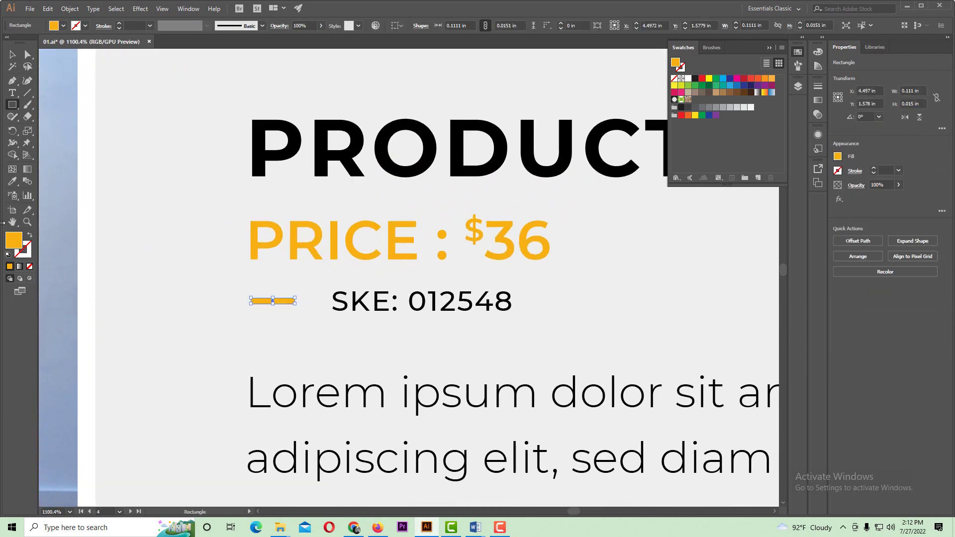
# - Try the heading's black as the dash's fill and resample the orange from the price line
pyautogui.click(11, 183)
pyautogui.click(315, 154)
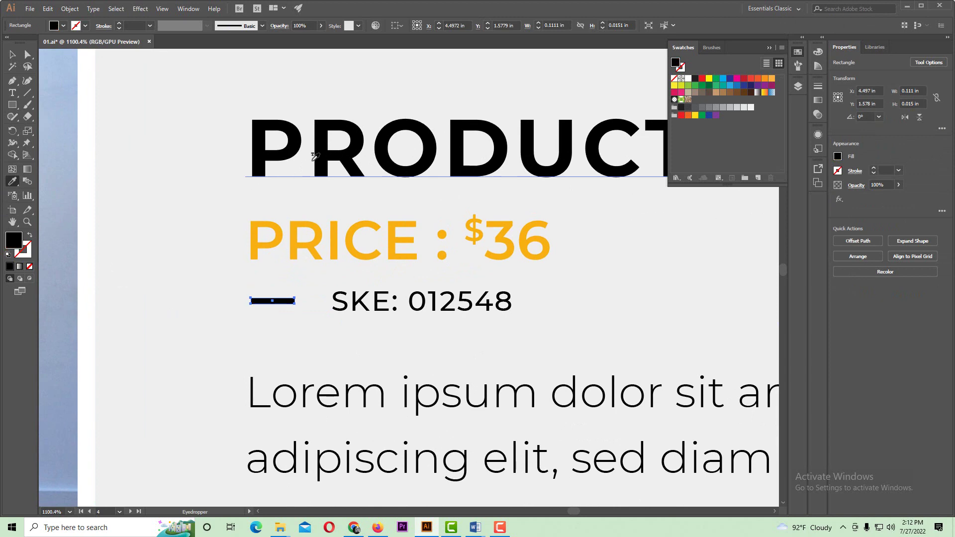
pyautogui.click(277, 253)
# - Move the SKE code line left so it sits close to the orange dash
pyautogui.press('v')
pyautogui.click(378, 303)
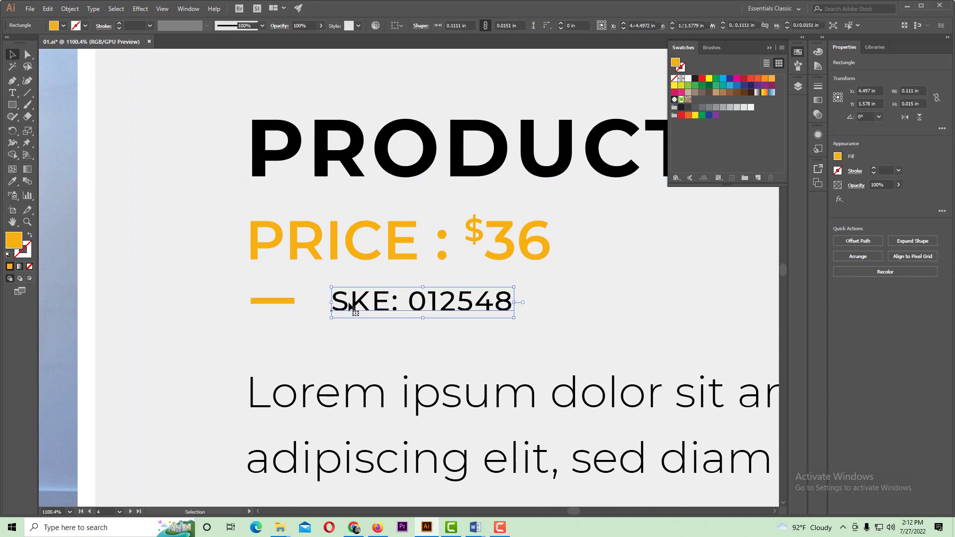
pyautogui.moveTo(358, 306); pyautogui.dragTo(335, 305)
pyautogui.hotkey('ctrl', '-')
pyautogui.hotkey('ctrl', '-')
pyautogui.hotkey('ctrl', '-')
pyautogui.hotkey('ctrl', '-')
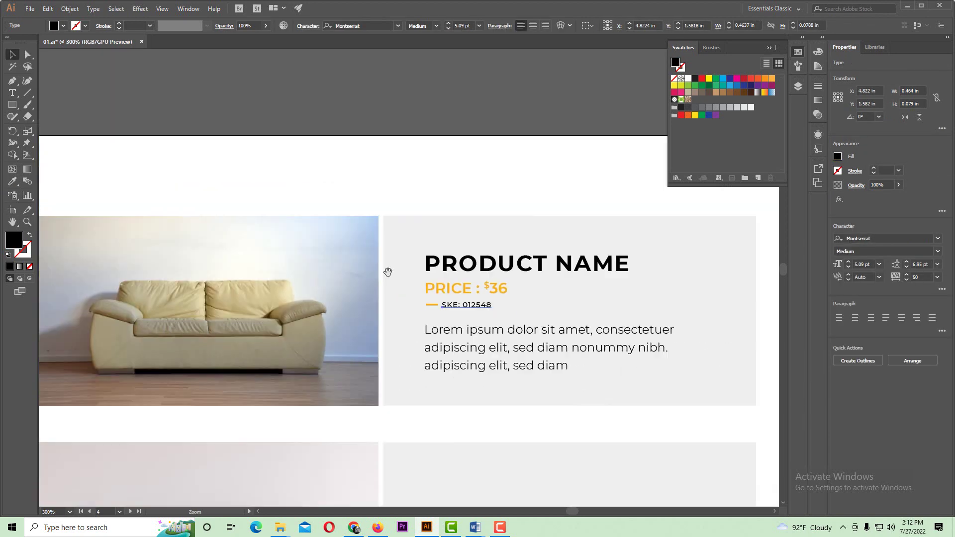
pyautogui.moveTo(388, 273); pyautogui.dragTo(362, 273)
pyautogui.click(381, 139)
# - Nudge the orange dash down slightly to centre it vertically on the SKE code line
pyautogui.moveTo(412, 311); pyautogui.dragTo(661, 362)
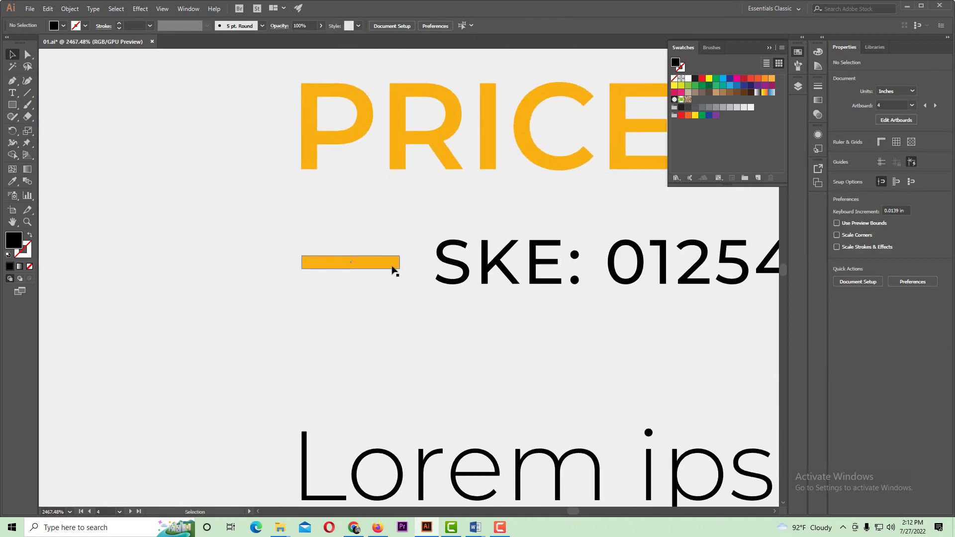
pyautogui.moveTo(392, 265); pyautogui.dragTo(392, 270)
pyautogui.keyDown('ctrl'); pyautogui.keyDown('alt'); pyautogui.click(479, 268); pyautogui.keyUp('alt'); pyautogui.keyUp('ctrl')
pyautogui.keyDown('ctrl'); pyautogui.keyDown('alt'); pyautogui.click(479, 268); pyautogui.keyUp('alt'); pyautogui.keyUp('ctrl')
pyautogui.keyDown('ctrl'); pyautogui.keyDown('alt'); pyautogui.click(478, 268); pyautogui.keyUp('alt'); pyautogui.keyUp('ctrl')
pyautogui.keyDown('ctrl'); pyautogui.keyDown('alt'); pyautogui.click(478, 268); pyautogui.keyUp('alt'); pyautogui.keyUp('ctrl')
pyautogui.keyDown('ctrl'); pyautogui.keyDown('alt'); pyautogui.click(478, 268); pyautogui.keyUp('alt'); pyautogui.keyUp('ctrl')
pyautogui.keyDown('ctrl'); pyautogui.keyDown('alt'); pyautogui.click(478, 268); pyautogui.keyUp('alt'); pyautogui.keyUp('ctrl')
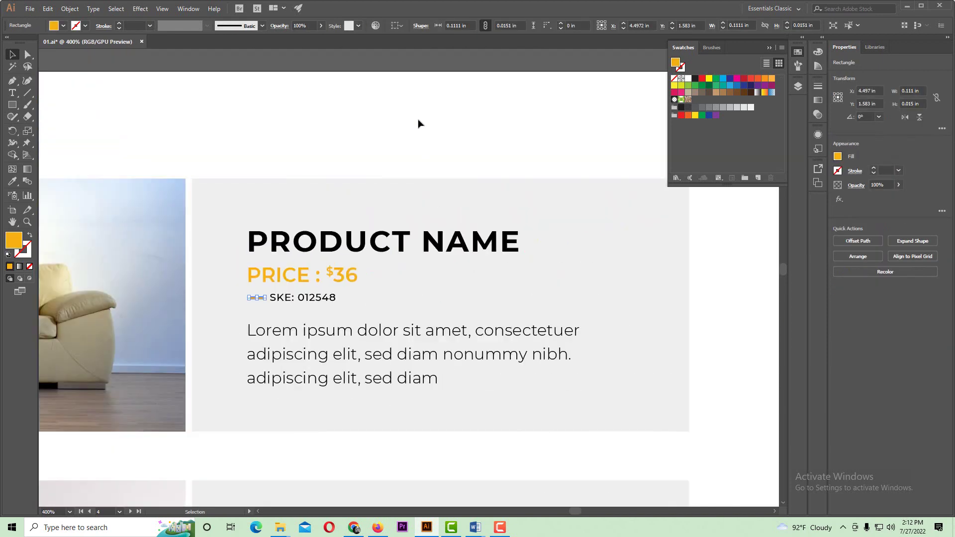
pyautogui.click(418, 106)
pyautogui.keyDown('ctrl'); pyautogui.keyDown('alt'); pyautogui.click(419, 256); pyautogui.keyUp('alt'); pyautogui.keyUp('ctrl')
pyautogui.keyDown('ctrl'); pyautogui.keyDown('alt'); pyautogui.click(419, 257); pyautogui.keyUp('alt'); pyautogui.keyUp('ctrl')
pyautogui.moveTo(400, 316); pyautogui.dragTo(397, 266)
pyautogui.keyDown('ctrl'); pyautogui.click(404, 271); pyautogui.keyUp('ctrl')
pyautogui.keyDown('ctrl'); pyautogui.keyDown('alt'); pyautogui.click(390, 298); pyautogui.keyUp('alt'); pyautogui.keyUp('ctrl')
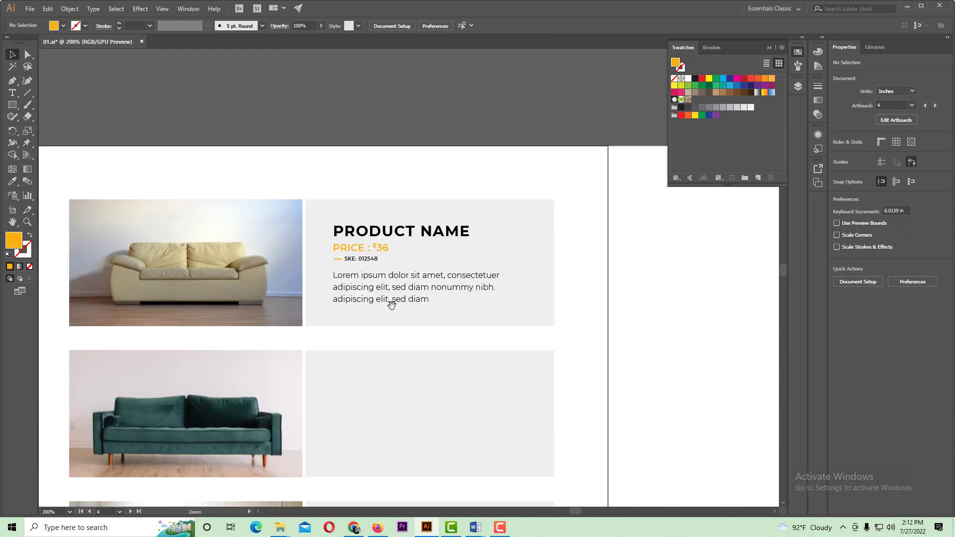
# - Examine the first product's text block and the four empty grey panels beneath it
pyautogui.moveTo(390, 306); pyautogui.dragTo(382, 273)
pyautogui.scroll(1, 383, 265)
pyautogui.click(379, 256)
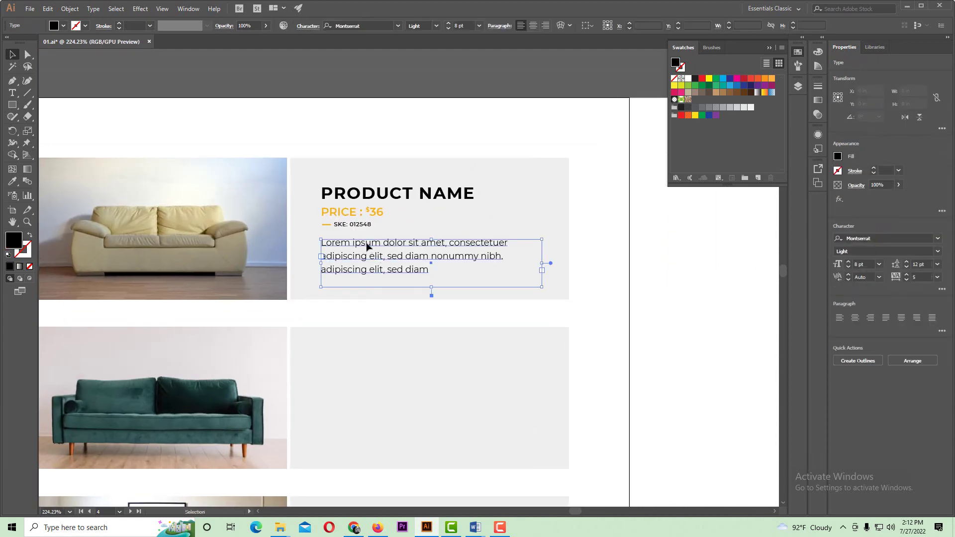
pyautogui.scroll(-2, 432, 249)
pyautogui.moveTo(470, 171); pyautogui.dragTo(428, 220)
pyautogui.click(428, 218)
pyautogui.scroll(-2, 426, 304)
pyautogui.moveTo(461, 298); pyautogui.dragTo(482, 167)
pyautogui.moveTo(434, 204); pyautogui.dragTo(460, 204)
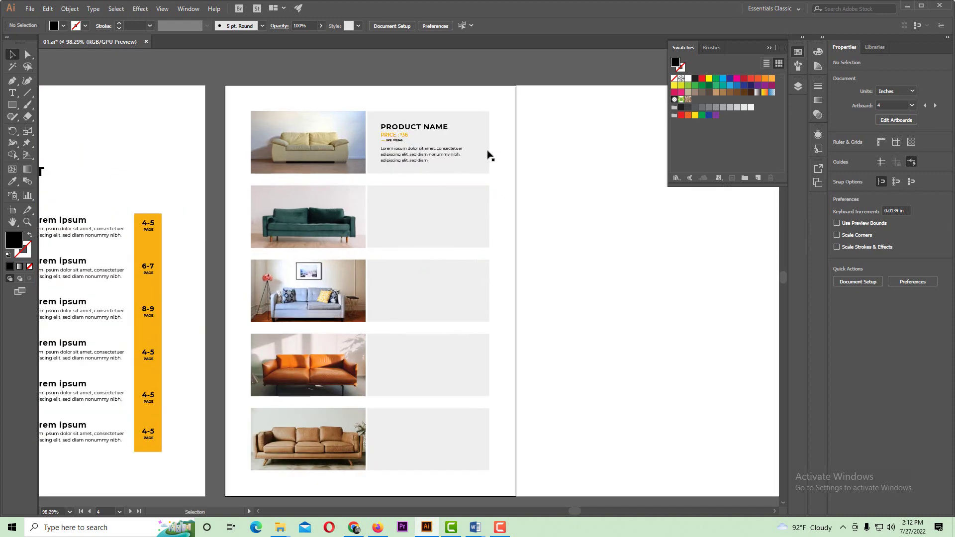
pyautogui.click(485, 155)
pyautogui.keyDown('shift'); pyautogui.click(478, 228); pyautogui.keyUp('shift')
pyautogui.keyDown('shift'); pyautogui.click(466, 293); pyautogui.keyUp('shift')
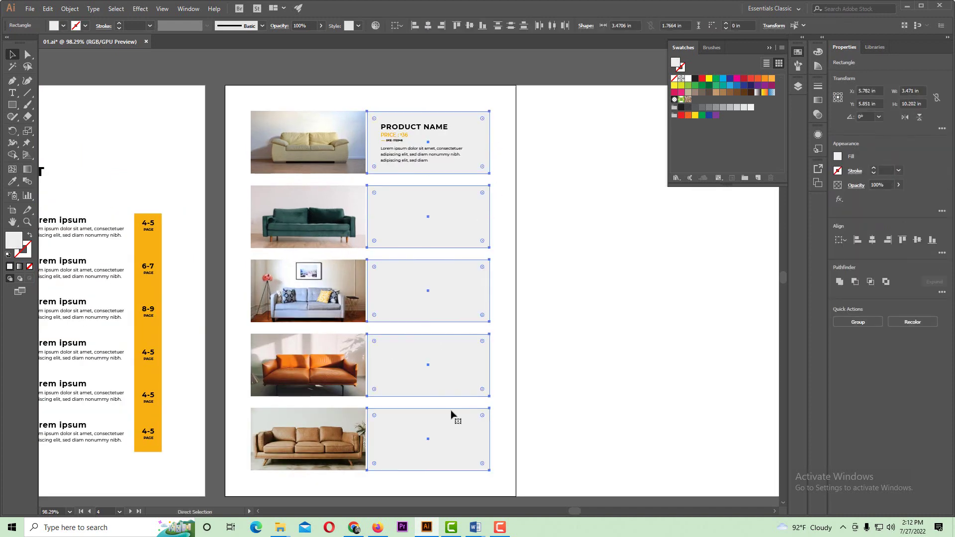
pyautogui.hotkey('ctrl', 'shift', 'a')
# - Copy the first product's name, price, SKE and description text straight down into each of the four empty grey panels
pyautogui.moveTo(437, 193); pyautogui.dragTo(447, 205)
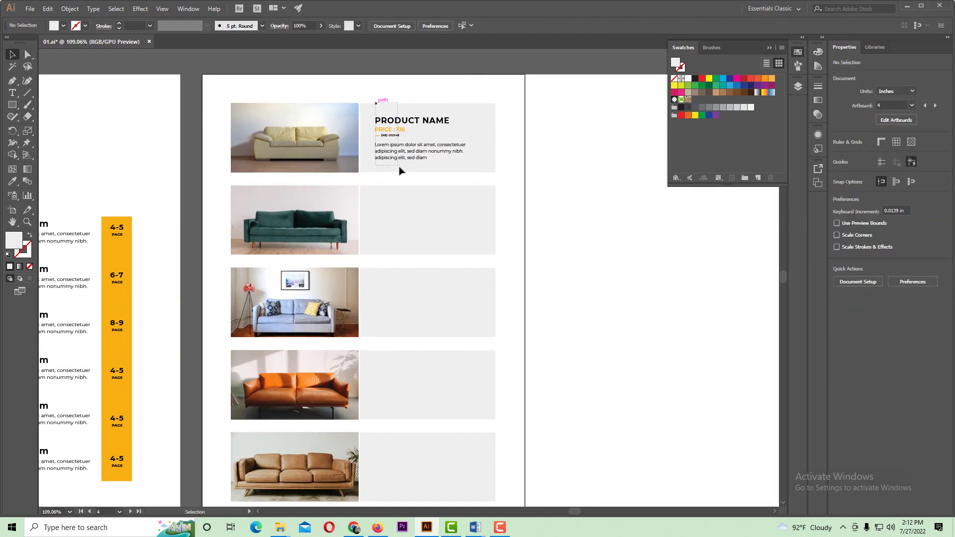
pyautogui.moveTo(399, 167); pyautogui.dragTo(399, 167)
pyautogui.moveTo(404, 127); pyautogui.dragTo(408, 207)
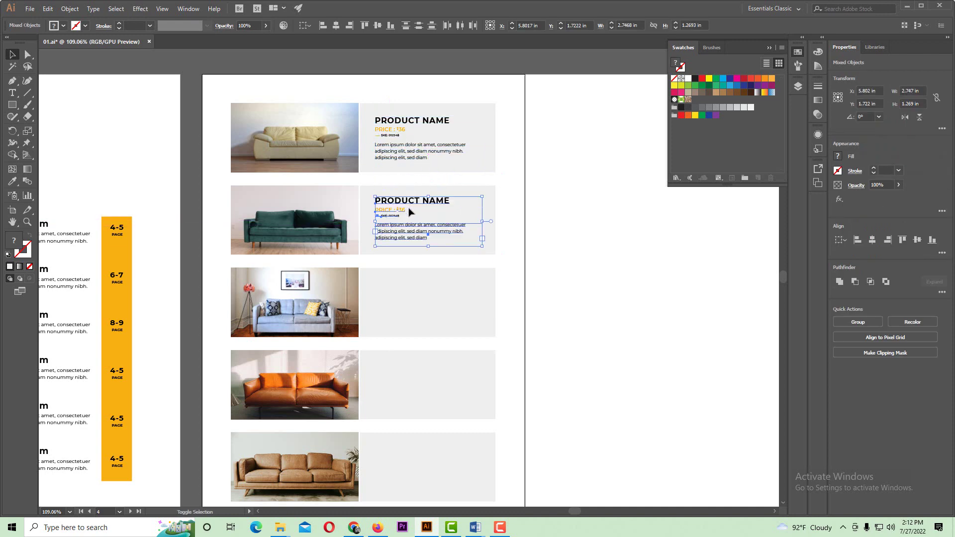
pyautogui.hotkey('ctrl', 'd')
pyautogui.hotkey('ctrl', 'd')
pyautogui.hotkey('ctrl', 'd')
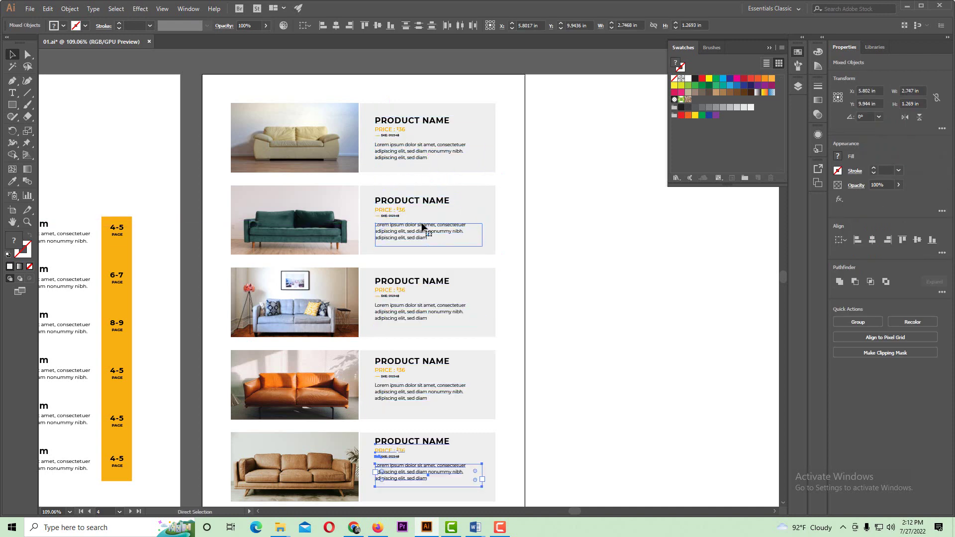
# - Move the copied text blocks in the third, fourth and fifth panels down to match the first panel's spacing
pyautogui.moveTo(400, 496); pyautogui.dragTo(451, 304)
pyautogui.moveTo(427, 195); pyautogui.dragTo(357, 170)
pyautogui.scroll(3, 423, 223)
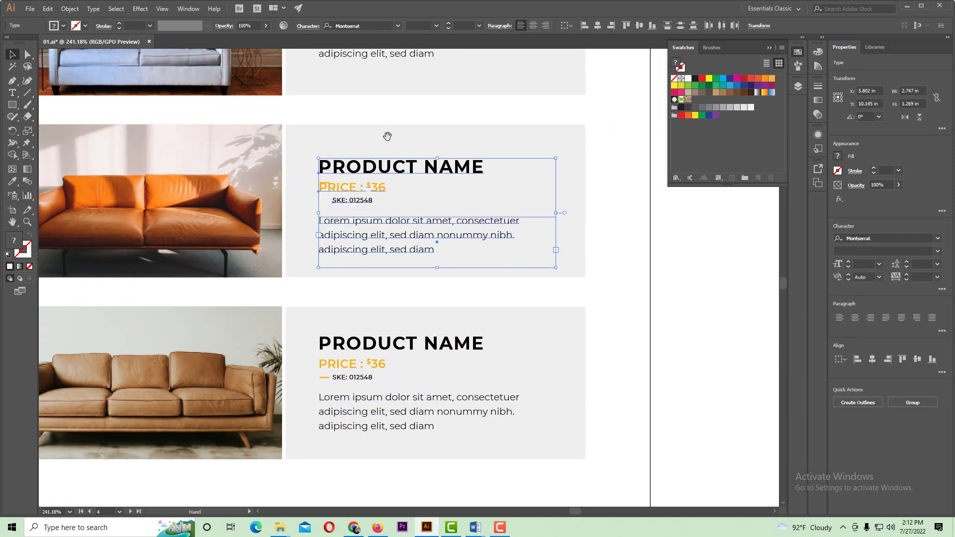
pyautogui.moveTo(417, 98); pyautogui.dragTo(357, 162)
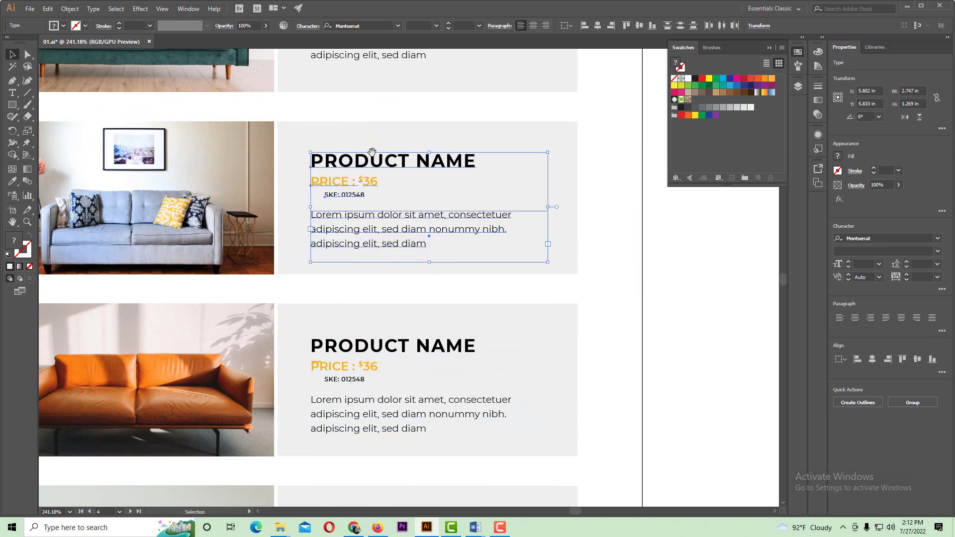
pyautogui.keyDown('ctrl'); pyautogui.keyDown('alt'); pyautogui.click(383, 147); pyautogui.keyUp('alt'); pyautogui.keyUp('ctrl')
pyautogui.keyDown('ctrl'); pyautogui.keyDown('alt'); pyautogui.click(385, 149); pyautogui.keyUp('alt'); pyautogui.keyUp('ctrl')
pyautogui.click(614, 325)
# - Review the five product entries on the sofa page alongside the contents page and the blank facing page
pyautogui.keyDown('ctrl'); pyautogui.keyDown('alt'); pyautogui.click(449, 320); pyautogui.keyUp('alt'); pyautogui.keyUp('ctrl')
pyautogui.keyDown('ctrl'); pyautogui.keyDown('alt'); pyautogui.click(448, 343); pyautogui.keyUp('alt'); pyautogui.keyUp('ctrl')
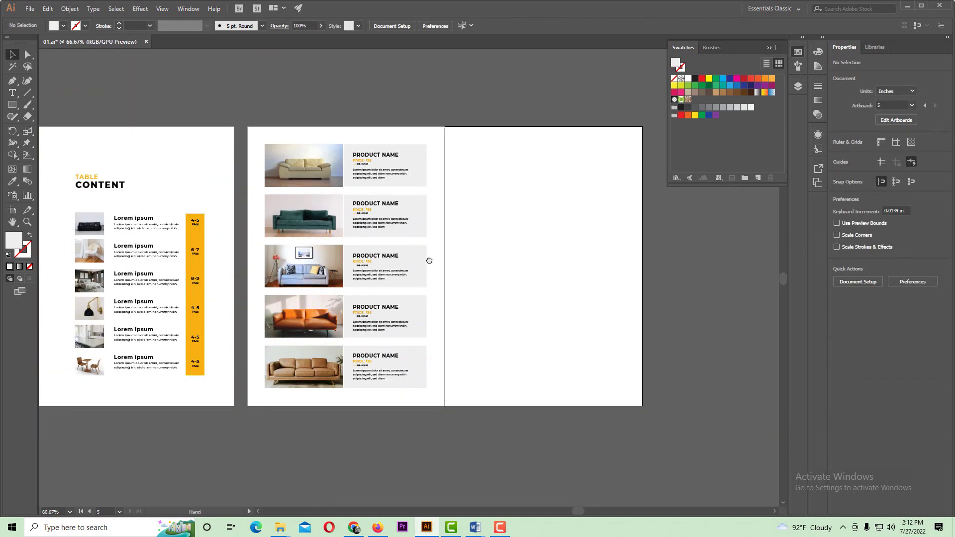
pyautogui.moveTo(378, 224); pyautogui.dragTo(388, 202)
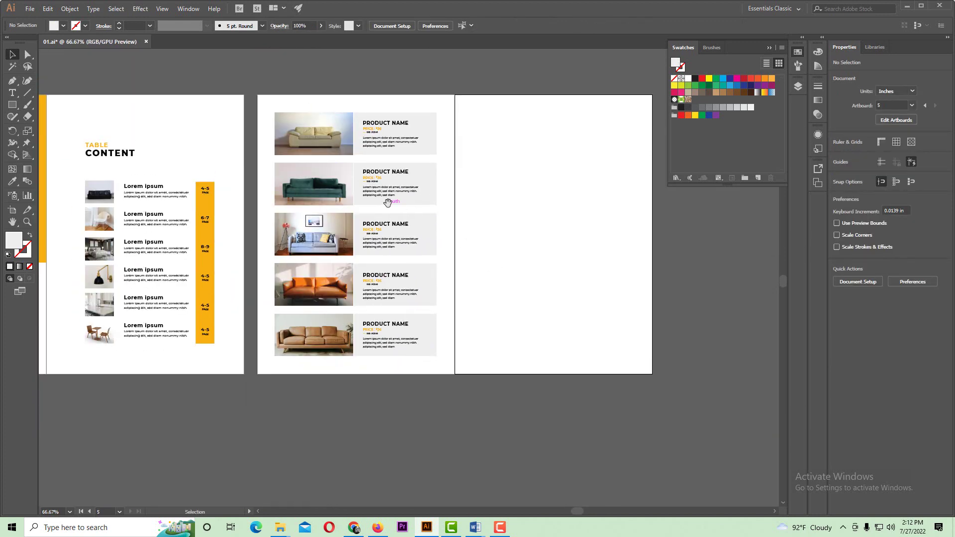
pyautogui.keyDown('ctrl'); pyautogui.click(388, 203); pyautogui.keyUp('ctrl')
pyautogui.moveTo(395, 261); pyautogui.dragTo(389, 245)
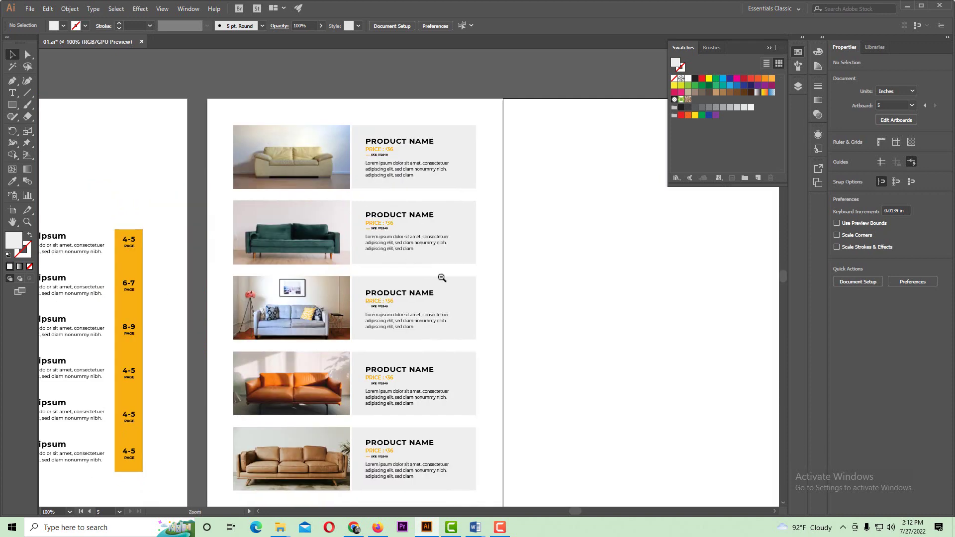
pyautogui.keyDown('ctrl'); pyautogui.keyDown('alt'); pyautogui.click(440, 276); pyautogui.keyUp('alt'); pyautogui.keyUp('ctrl')
pyautogui.moveTo(520, 280); pyautogui.dragTo(429, 253)
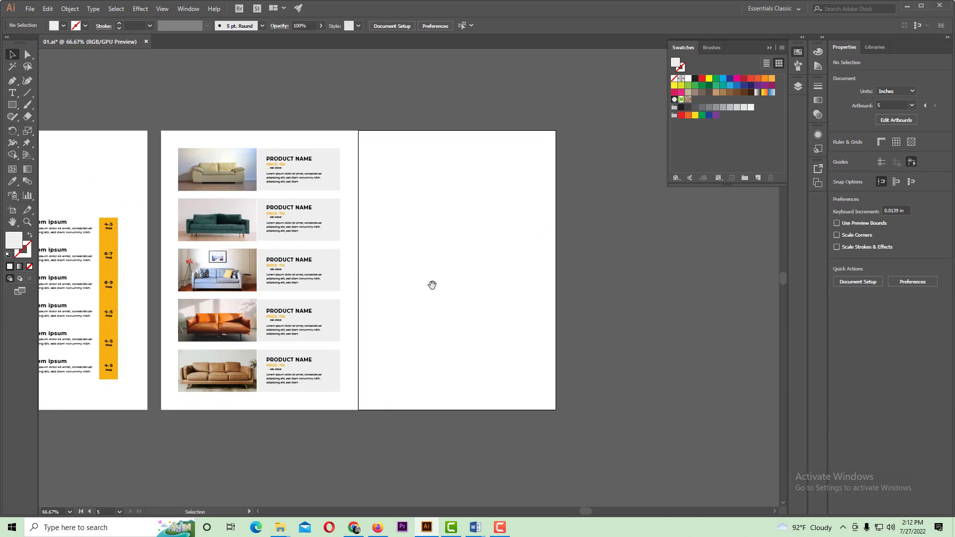
pyautogui.keyDown('ctrl'); pyautogui.keyDown('alt'); pyautogui.click(432, 285); pyautogui.keyUp('alt'); pyautogui.keyUp('ctrl')
pyautogui.moveTo(362, 296); pyautogui.dragTo(357, 269)
pyautogui.keyDown('ctrl'); pyautogui.keyDown('alt'); pyautogui.click(396, 255); pyautogui.keyUp('alt'); pyautogui.keyUp('ctrl')
pyautogui.keyDown('ctrl'); pyautogui.click(373, 273); pyautogui.keyUp('ctrl')
pyautogui.keyDown('ctrl'); pyautogui.click(445, 289); pyautogui.keyUp('ctrl')
pyautogui.moveTo(411, 296); pyautogui.dragTo(364, 304)
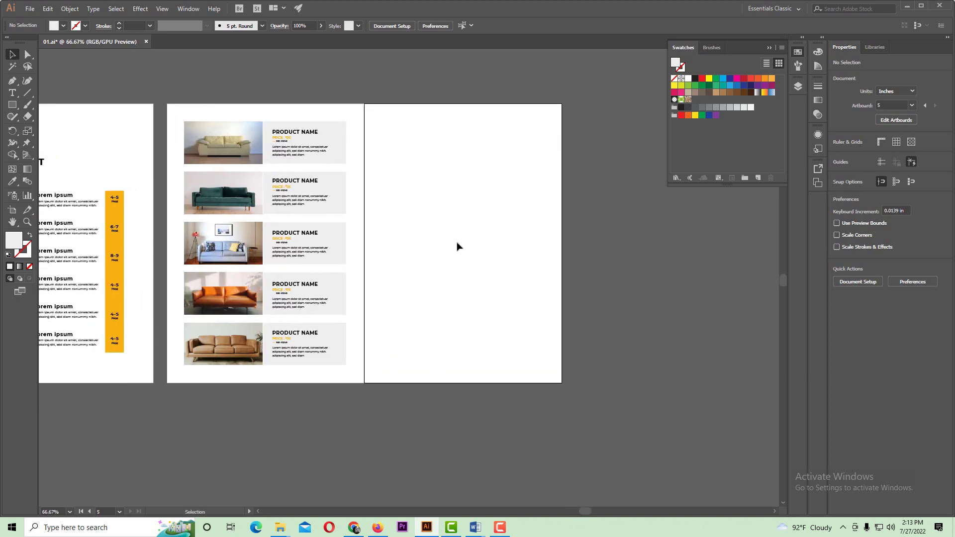
# - Place the living-room photo with the tan leather sofa from the Sofa folder onto the blank facing page
pyautogui.moveTo(279, 528)
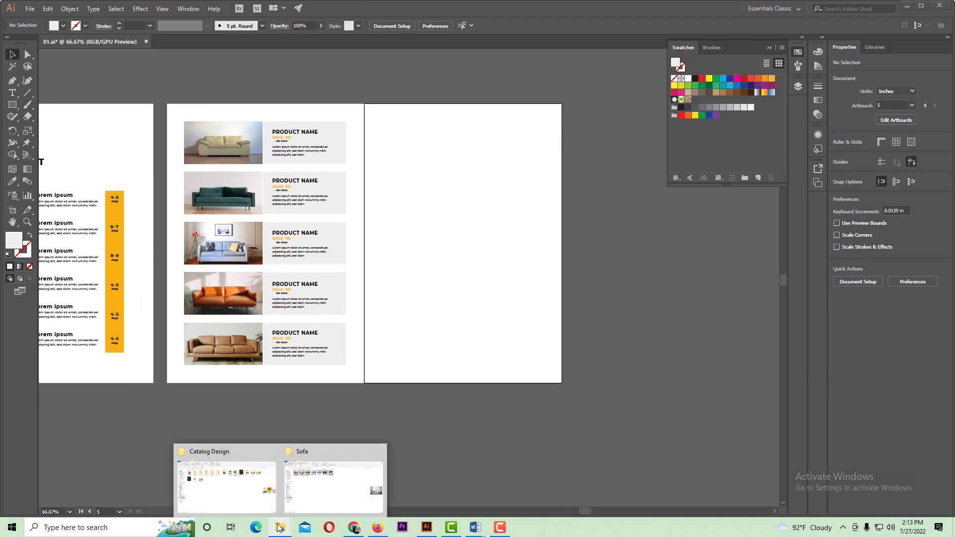
pyautogui.click(310, 505)
pyautogui.click(362, 265)
pyautogui.moveTo(332, 128); pyautogui.dragTo(485, 254)
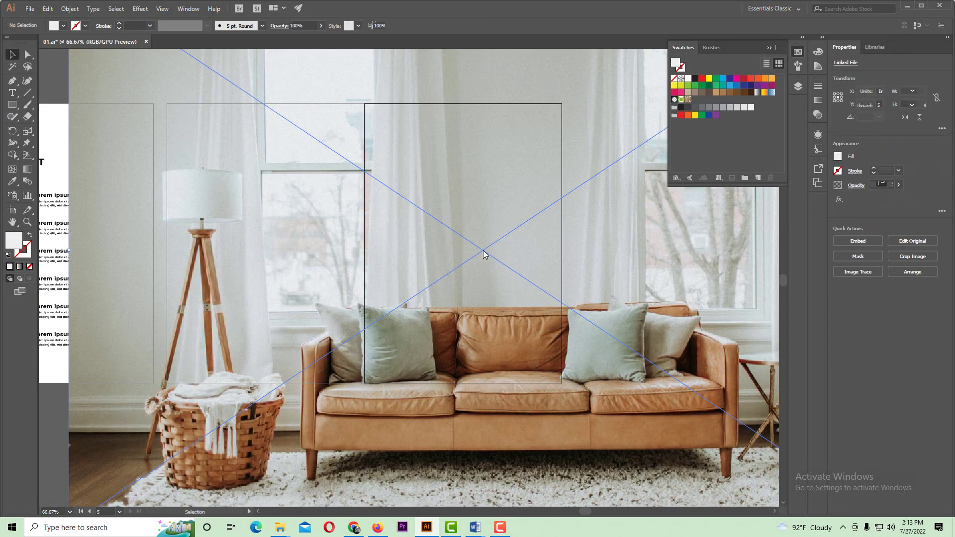
pyautogui.hotkey('ctrl', '-')
pyautogui.hotkey('ctrl', '-')
# - Scale the living-room photo to about 11.04 by 7.36 in and align it with the blank page's upper edge
pyautogui.moveTo(572, 175); pyautogui.dragTo(418, 276)
pyautogui.scroll(3, 332, 306)
pyautogui.moveTo(440, 350); pyautogui.dragTo(406, 226)
pyautogui.moveTo(555, 308); pyautogui.dragTo(635, 358)
pyautogui.moveTo(491, 311); pyautogui.dragTo(470, 322)
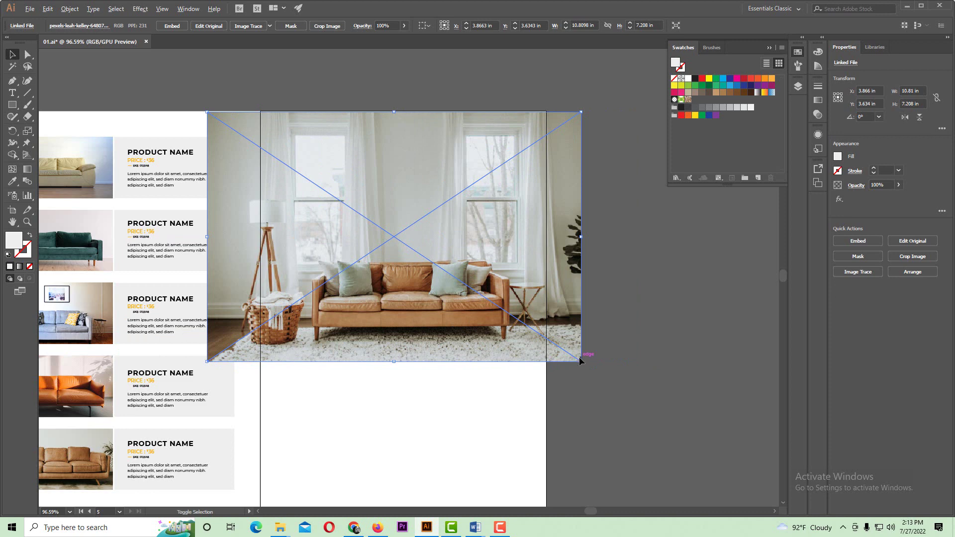
pyautogui.moveTo(579, 362); pyautogui.dragTo(585, 365)
pyautogui.moveTo(510, 344); pyautogui.dragTo(510, 351)
pyautogui.keyDown('shift'); pyautogui.click(416, 287); pyautogui.keyUp('shift')
pyautogui.moveTo(417, 287); pyautogui.dragTo(416, 282)
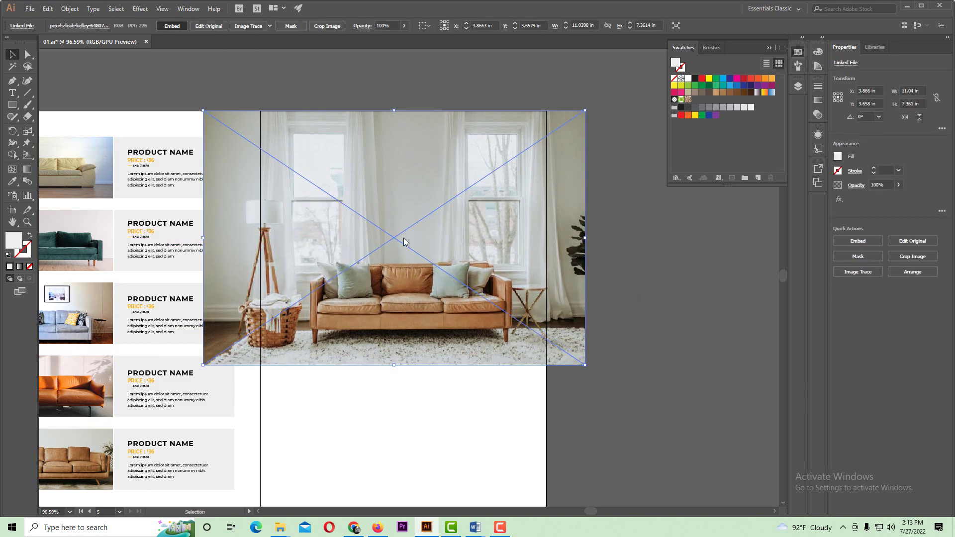
# - Draw a page-wide rectangle about 8.27 by 7.36 in over the living-room photo
pyautogui.click(470, 404)
pyautogui.scroll(-1, 471, 405)
pyautogui.click(14, 107)
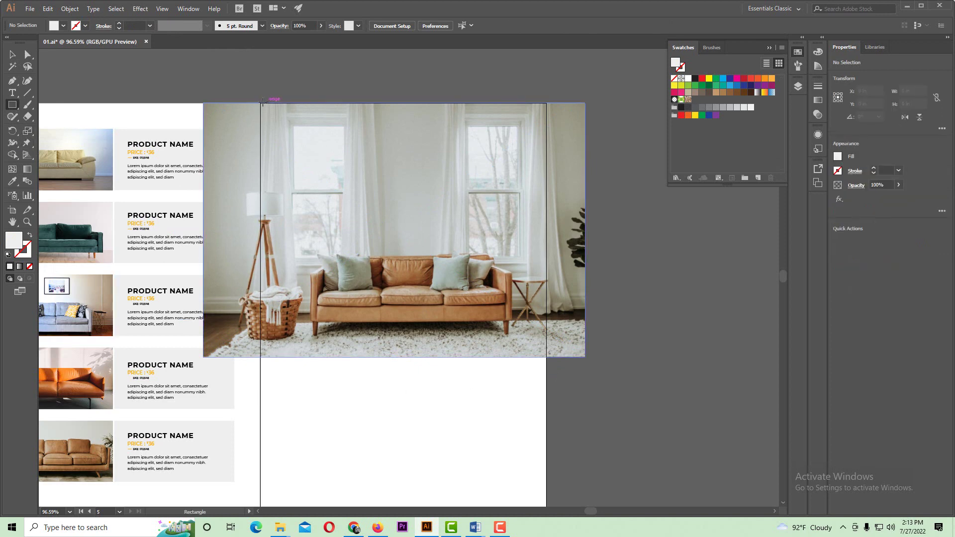
pyautogui.moveTo(260, 103)
pyautogui.mouseDown()
pyautogui.moveTo(448, 298)
pyautogui.moveTo(546, 356)
pyautogui.mouseUp()
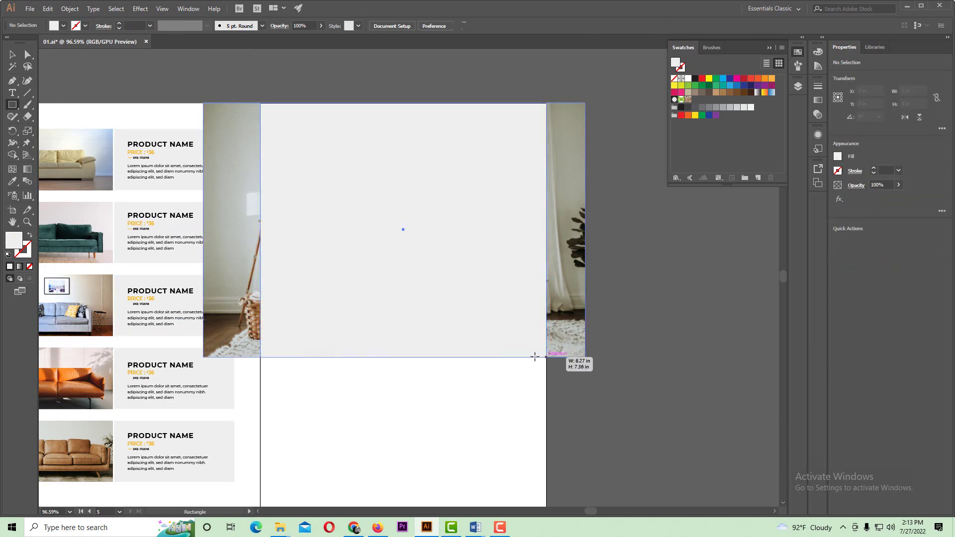
# - Clip the living-room photo to the page-wide rectangle with a clipping mask
pyautogui.click(13, 56)
pyautogui.click(353, 92)
pyautogui.click(348, 107)
pyautogui.keyDown('shift'); pyautogui.click(556, 159); pyautogui.keyUp('shift')
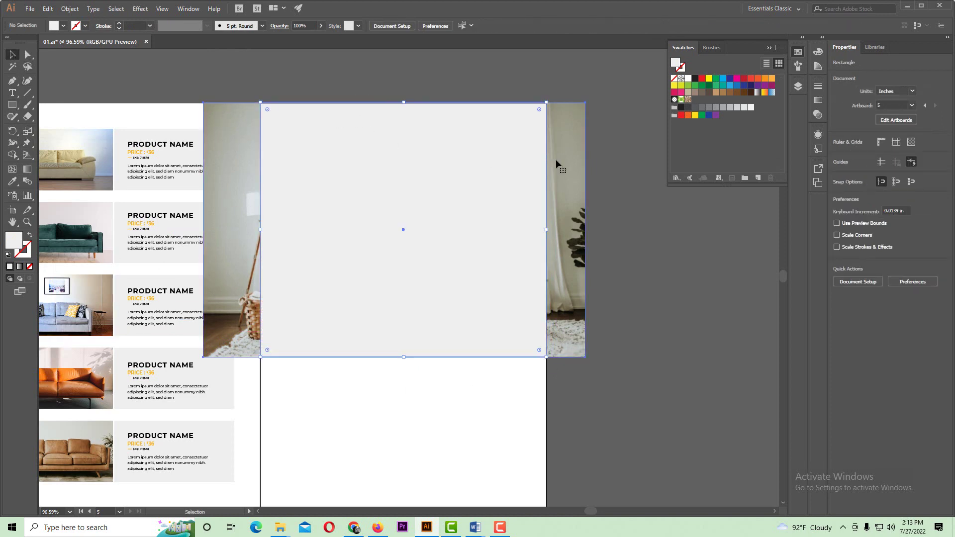
pyautogui.hotkey('ctrl', '7')
pyautogui.click(556, 160)
# - Check how the masked living-room photo looks next to the neighbouring catalogue pages
pyautogui.hotkey('ctrl', '-')
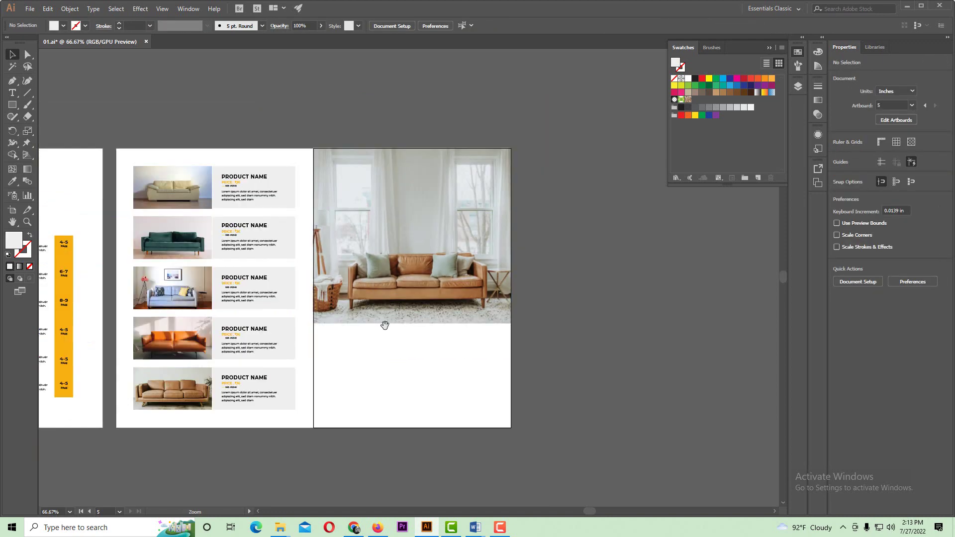
pyautogui.moveTo(383, 323); pyautogui.dragTo(406, 323)
pyautogui.hotkey('ctrl', '-')
pyautogui.moveTo(426, 280); pyautogui.dragTo(466, 272)
pyautogui.moveTo(466, 272); pyautogui.dragTo(495, 286)
pyautogui.keyDown('ctrl'); pyautogui.keyDown('alt'); pyautogui.click(454, 271); pyautogui.keyUp('alt'); pyautogui.keyUp('ctrl')
pyautogui.keyDown('ctrl'); pyautogui.keyDown('alt'); pyautogui.click(454, 271); pyautogui.keyUp('alt'); pyautogui.keyUp('ctrl')
pyautogui.moveTo(402, 276); pyautogui.dragTo(465, 272)
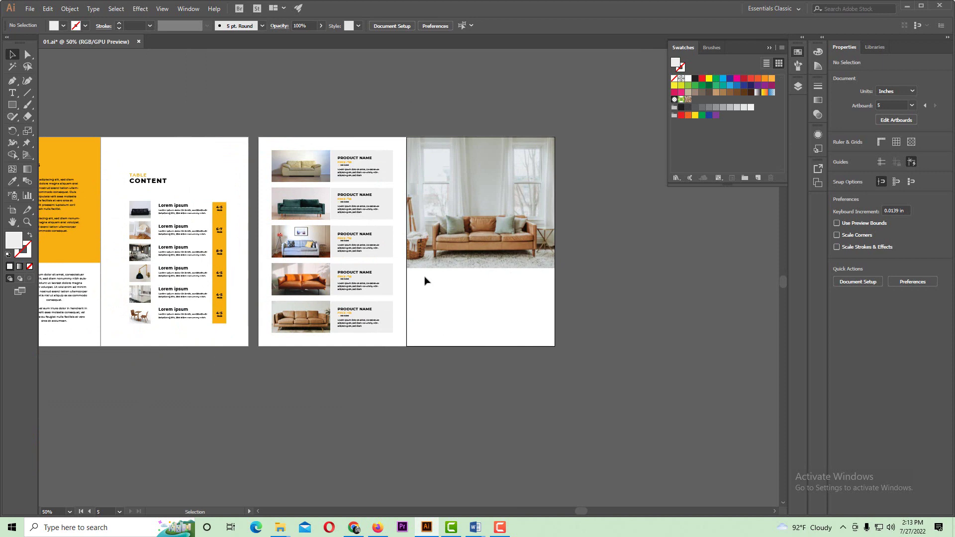
pyautogui.moveTo(501, 314); pyautogui.dragTo(525, 319)
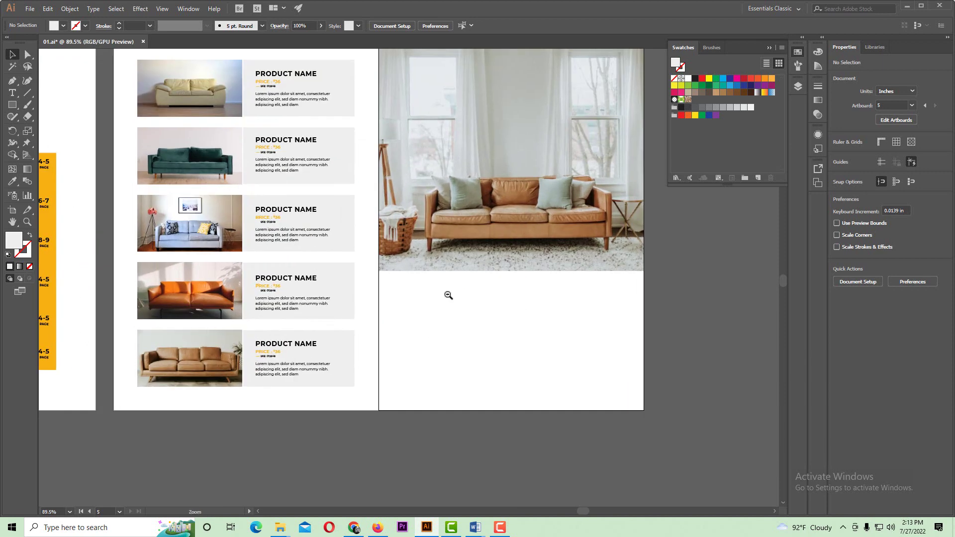
# - Draw a light grey page-wide rectangle about 8.27 by 5.51 in across the lower part of the photo page
pyautogui.moveTo(448, 295); pyautogui.dragTo(478, 318)
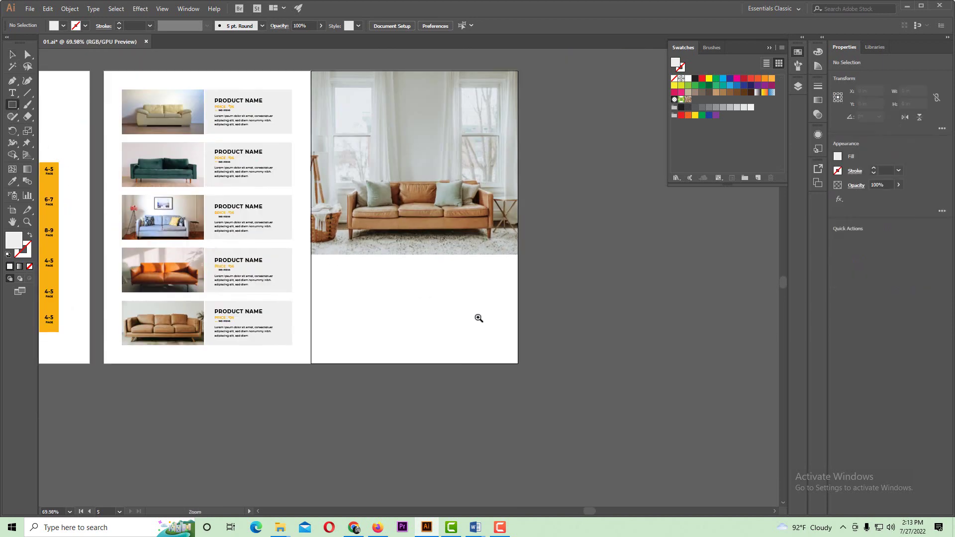
pyautogui.moveTo(311, 226); pyautogui.dragTo(519, 363)
pyautogui.hotkey('ctrl', '-')
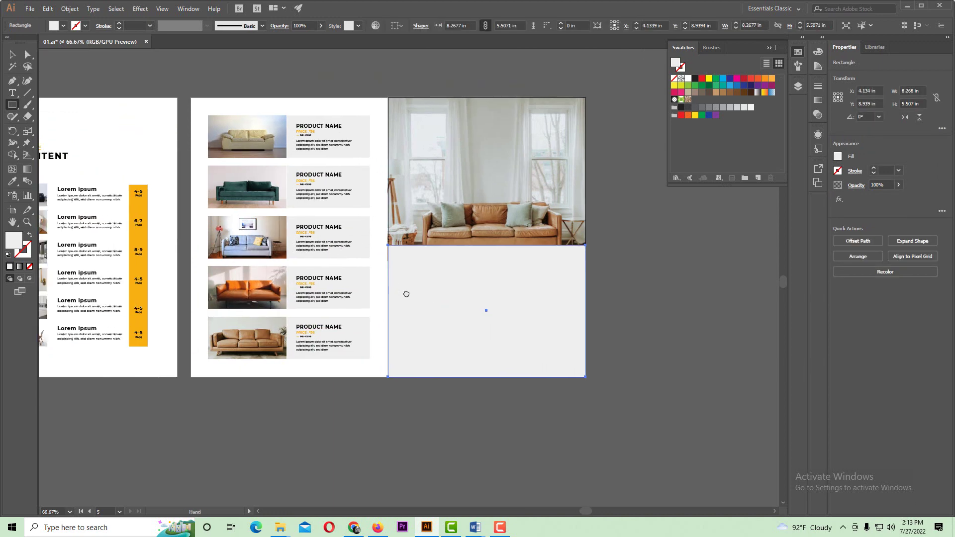
pyautogui.click(10, 54)
# - Lower the grey rectangle's upper edge below the sofa, making it about 4.62 in tall
pyautogui.click(388, 238)
pyautogui.moveTo(502, 310); pyautogui.dragTo(437, 323)
pyautogui.click(431, 312)
pyautogui.moveTo(389, 225); pyautogui.dragTo(388, 252)
pyautogui.click(616, 277)
pyautogui.click(376, 279)
pyautogui.click(539, 294)
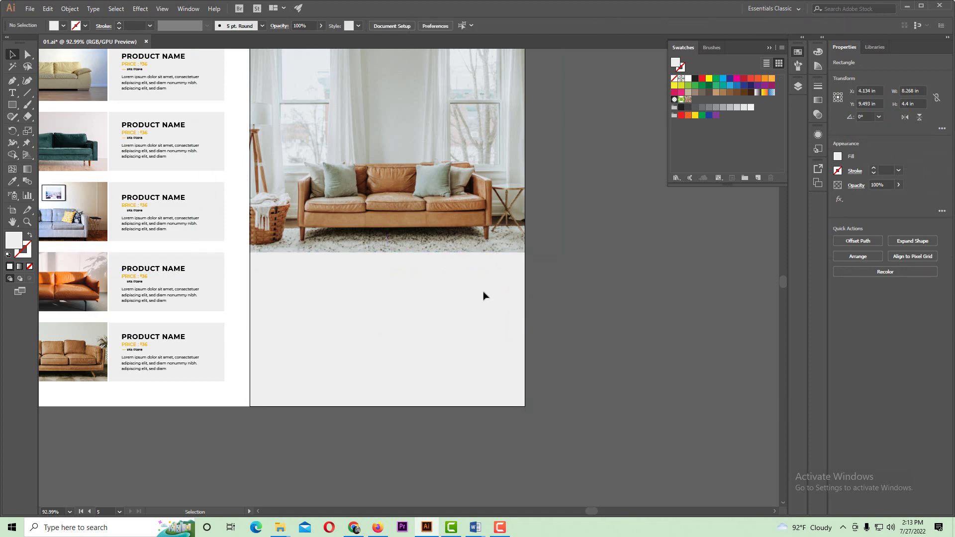
# - Copy the centred Lorem ipsum paragraph from the About Us page onto the grey rectangle under the photo
pyautogui.hotkey('ctrl', '-')
pyautogui.moveTo(296, 298); pyautogui.dragTo(424, 293)
pyautogui.hotkey('ctrl', '-')
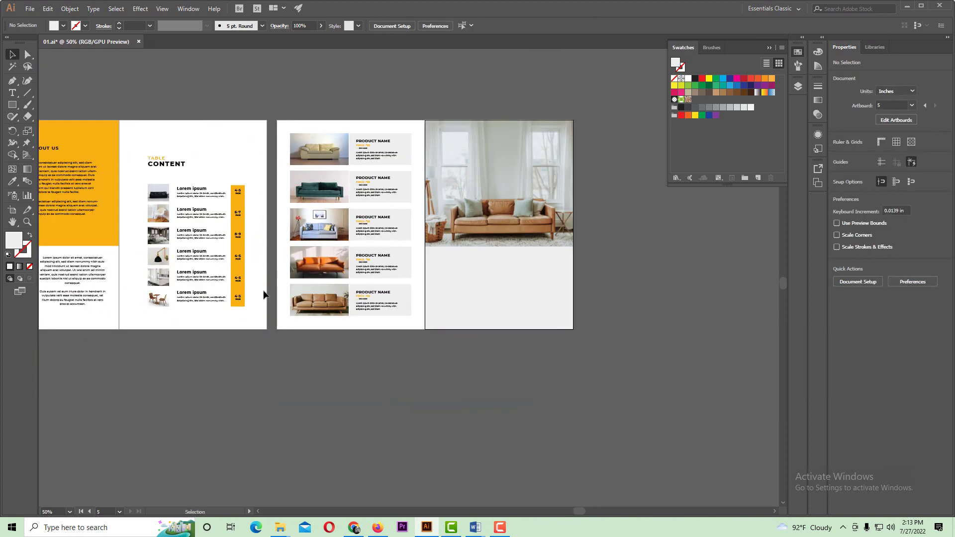
pyautogui.click(87, 280)
pyautogui.moveTo(63, 180); pyautogui.dragTo(586, 301)
pyautogui.click(517, 386)
# - Restack the objects so the paragraph sits in front of the grey rectangle and the rectangle covers the photo's lower edge
pyautogui.click(586, 264)
pyautogui.hotkey('ctrl', 'shift', '[')
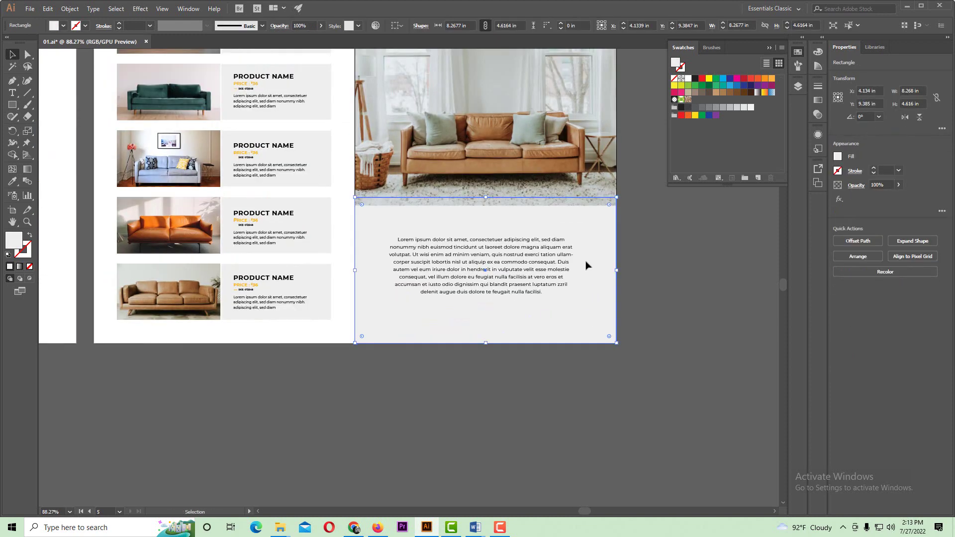
pyautogui.click(535, 254)
pyautogui.keyDown('shift'); pyautogui.click(532, 158); pyautogui.keyUp('shift')
pyautogui.moveTo(640, 269); pyautogui.dragTo(470, 294)
pyautogui.hotkey('ctrl', 'shift', ']')
pyautogui.click(549, 437)
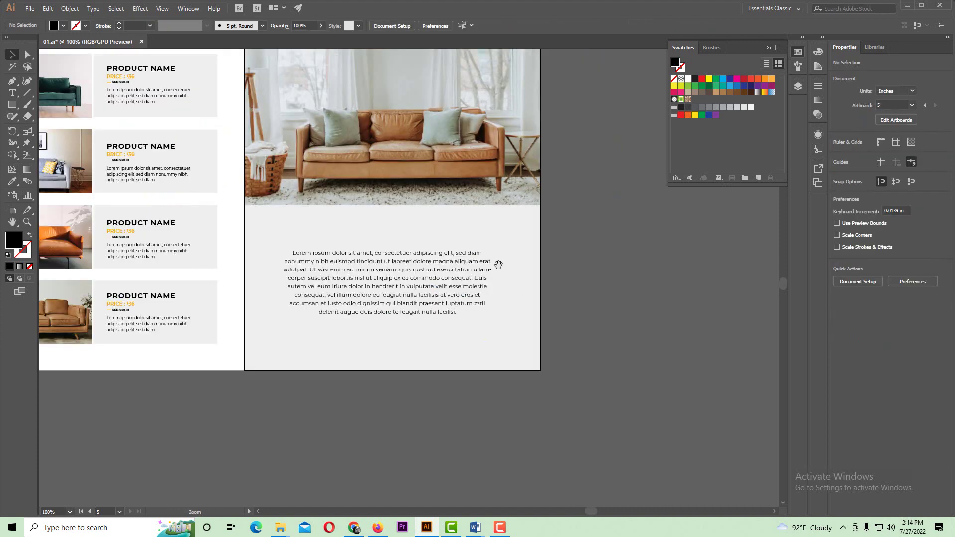
# - Move the paragraph slightly down and centre it horizontally in the grey rectangle
pyautogui.moveTo(453, 298); pyautogui.dragTo(457, 307)
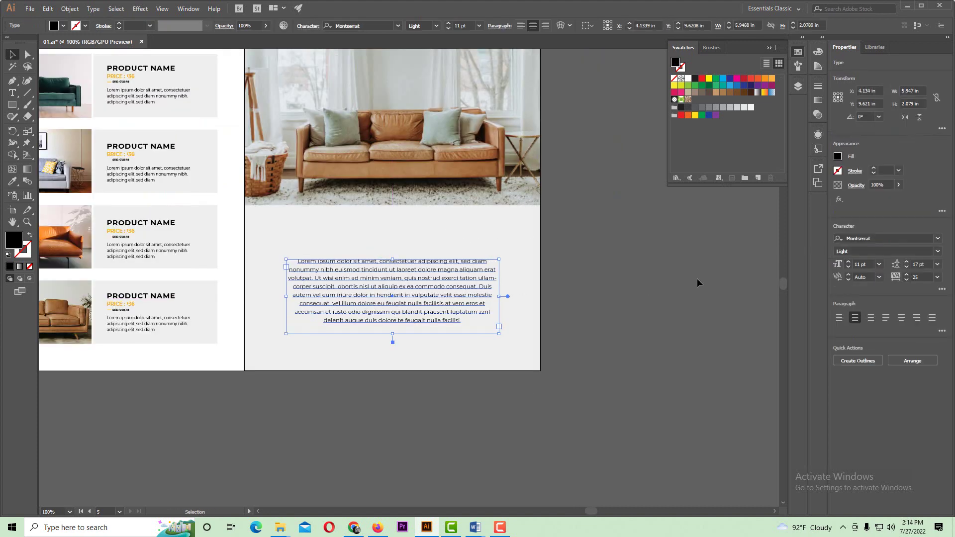
pyautogui.click(696, 282)
pyautogui.moveTo(478, 276); pyautogui.dragTo(558, 333)
pyautogui.moveTo(318, 179); pyautogui.dragTo(403, 244)
pyautogui.keyDown('ctrl'); pyautogui.keyDown('alt'); pyautogui.click(391, 243); pyautogui.keyUp('alt'); pyautogui.keyUp('ctrl')
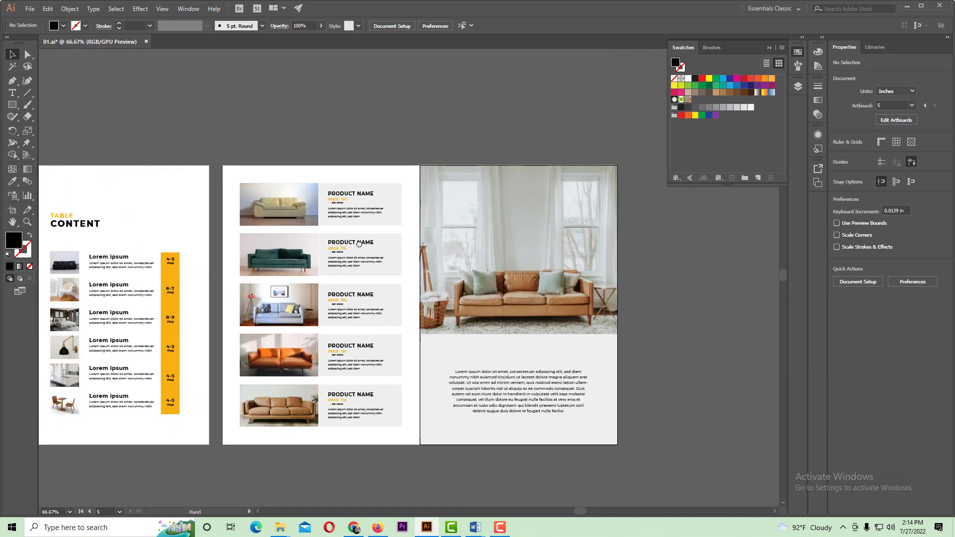
pyautogui.moveTo(337, 269); pyautogui.dragTo(439, 217)
# - Copy a PRODUCT NAME heading from the product panels and centre it above the grey rectangle's paragraph
pyautogui.moveTo(602, 358); pyautogui.dragTo(510, 364)
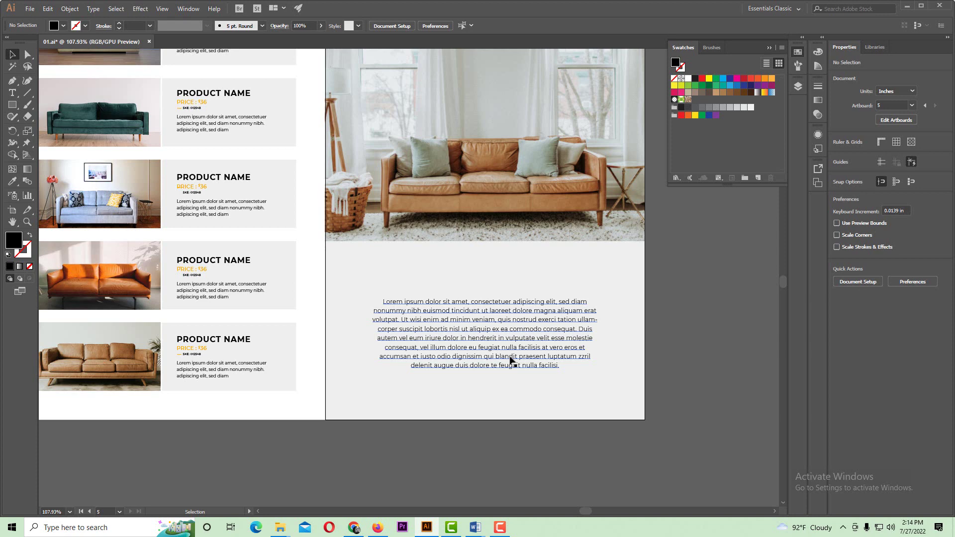
pyautogui.keyDown('ctrl'); pyautogui.keyDown('alt'); pyautogui.click(455, 278); pyautogui.keyUp('alt'); pyautogui.keyUp('ctrl')
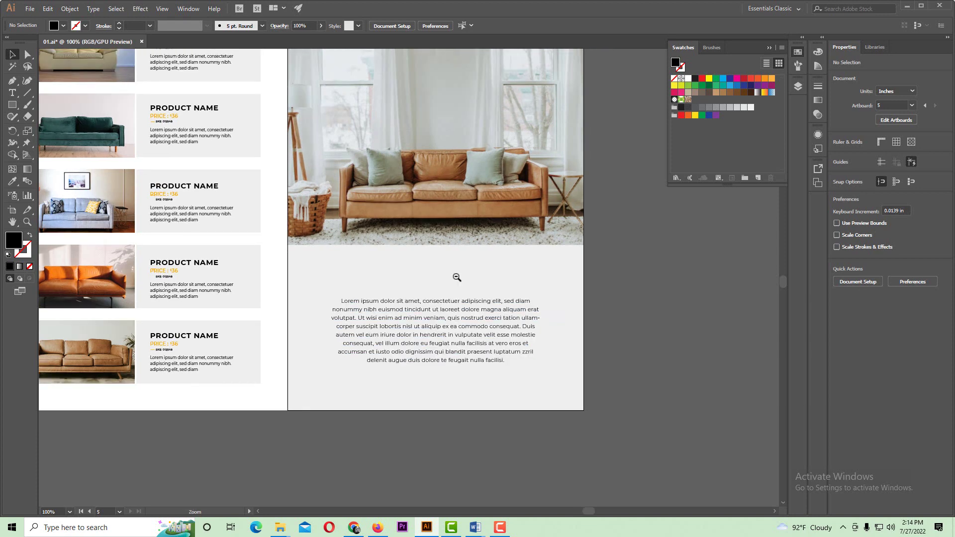
pyautogui.moveTo(444, 300); pyautogui.dragTo(443, 314)
pyautogui.moveTo(189, 129); pyautogui.dragTo(439, 302)
pyautogui.click(402, 322)
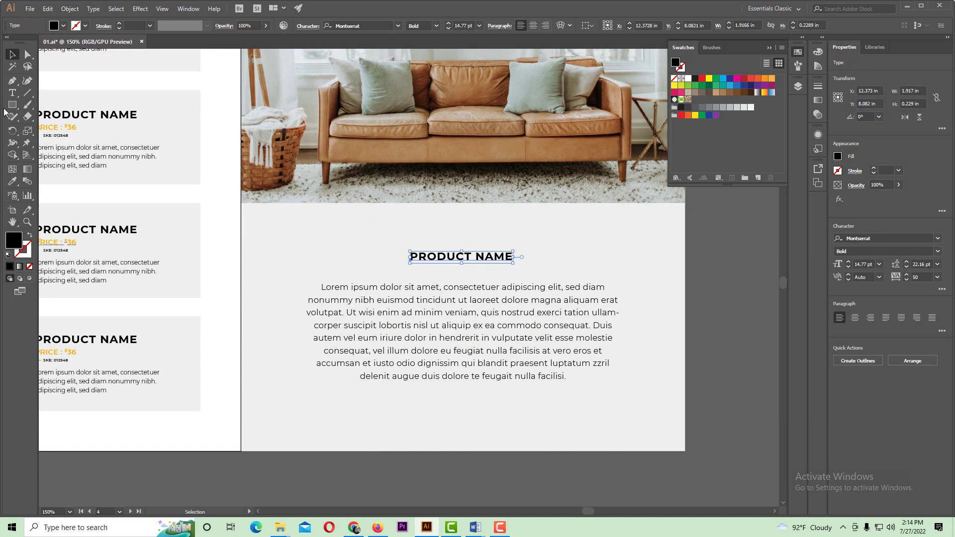
# - Replace the PRODUCT NAME heading above the centred paragraph with "Simple Modern" and "Sofa Collection" on two lines
pyautogui.click(12, 93)
pyautogui.tripleClick(488, 256)
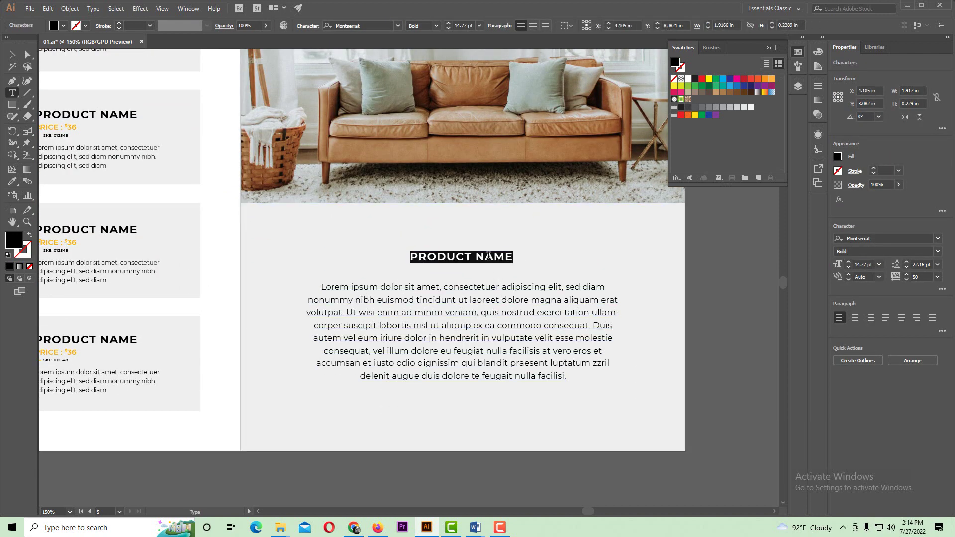
pyautogui.write('Sofa Collection')
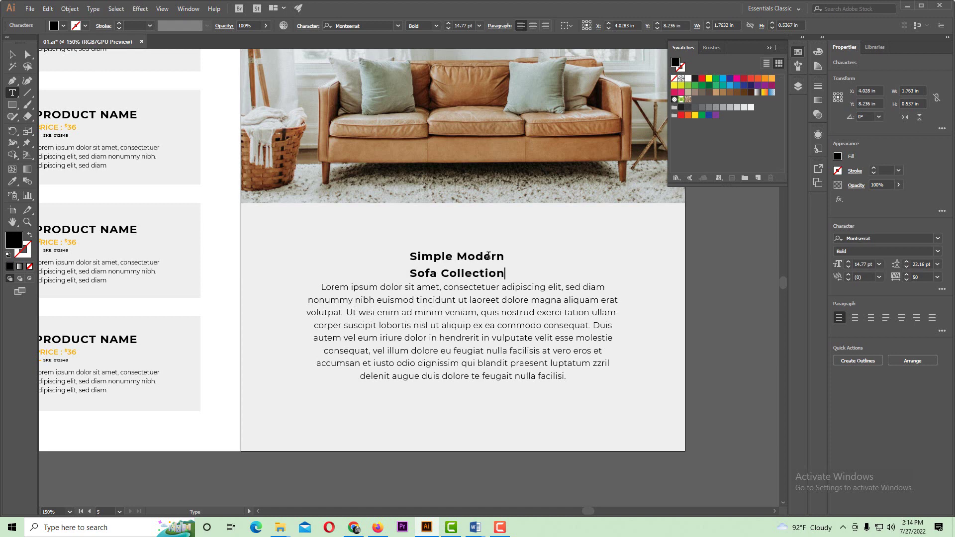
pyautogui.click(13, 54)
# - Move the two-line heading up, clear of the paragraph, and enlarge it to about 23.28 pt
pyautogui.scroll(-1, 417, 252)
pyautogui.moveTo(408, 253); pyautogui.dragTo(389, 226)
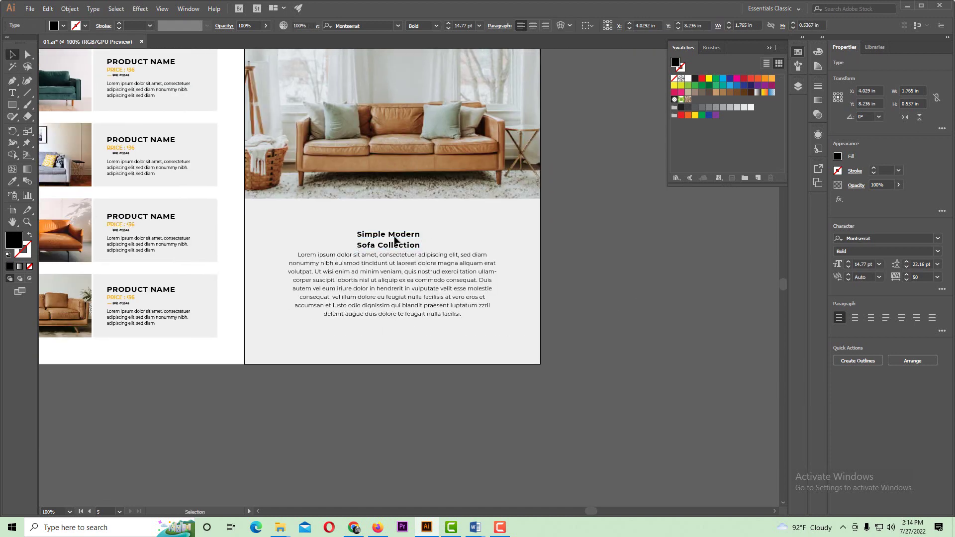
pyautogui.click(394, 240)
pyautogui.scroll(1, 395, 241)
pyautogui.scroll(-3, 429, 276)
pyautogui.scroll(2, 615, 321)
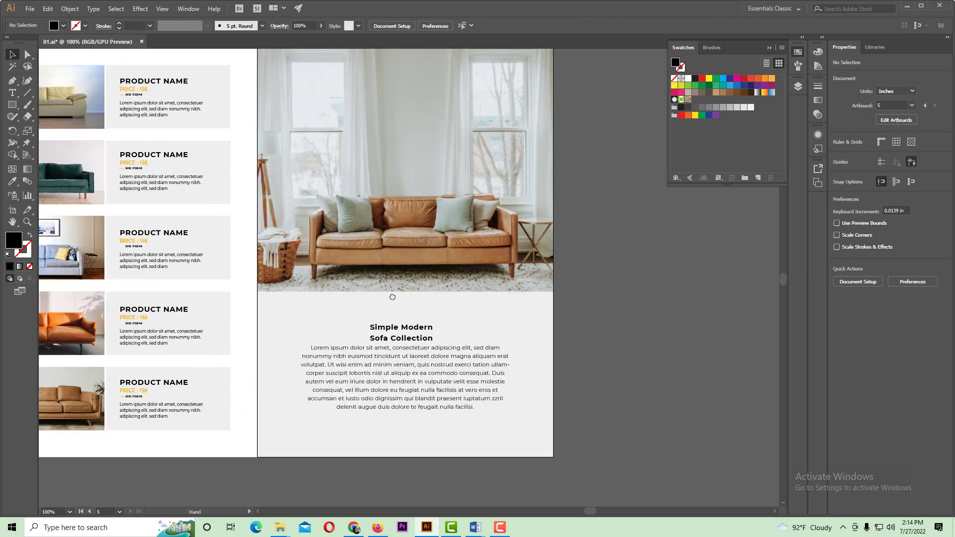
pyautogui.moveTo(417, 347); pyautogui.dragTo(418, 333)
pyautogui.scroll(1, 419, 333)
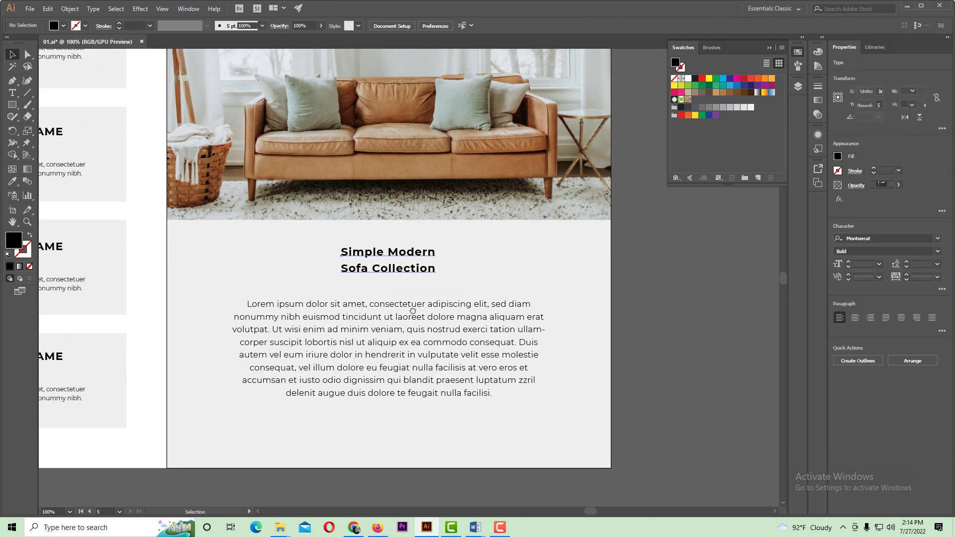
pyautogui.moveTo(435, 278); pyautogui.dragTo(462, 290)
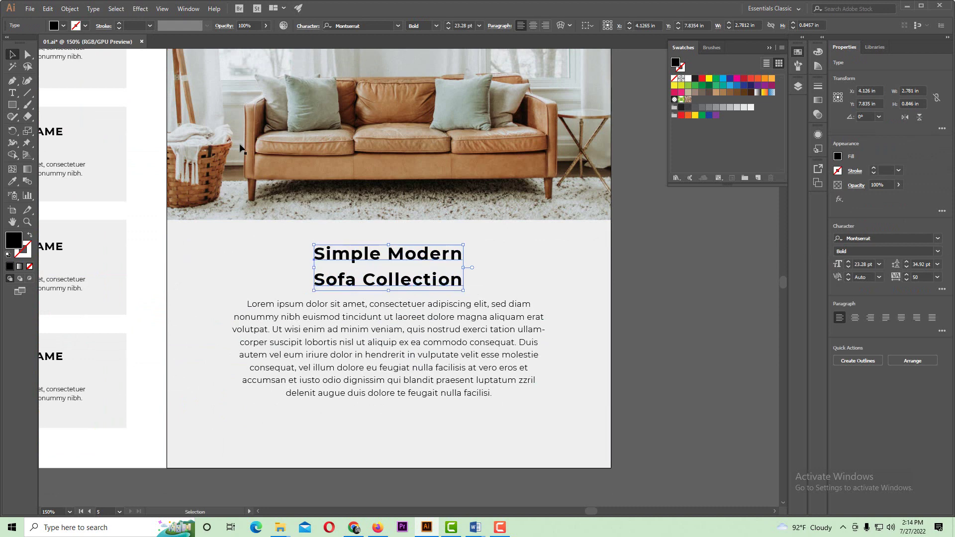
# - Change the two-line heading to uppercase and set its font style to Regular
pyautogui.click(93, 8)
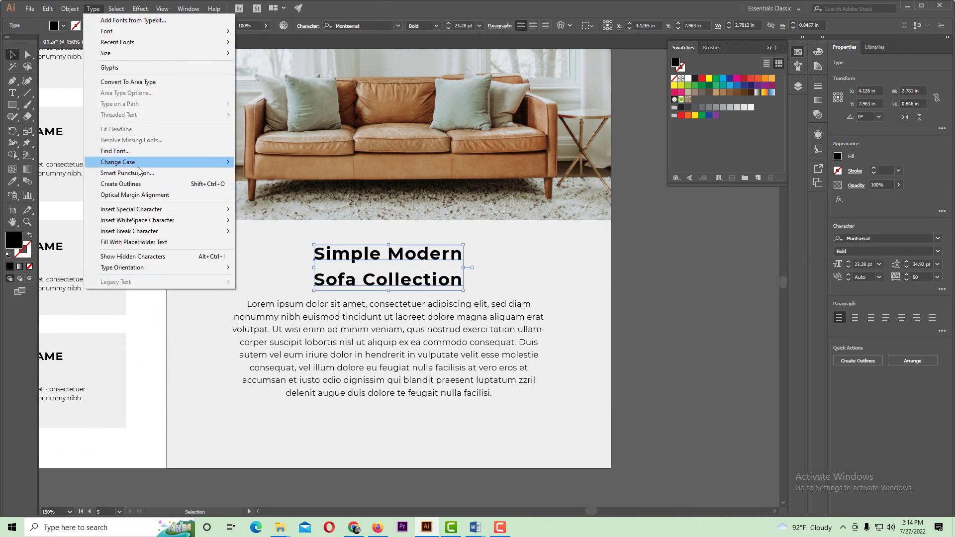
pyautogui.moveTo(189, 167)
pyautogui.click(266, 161)
pyautogui.click(436, 26)
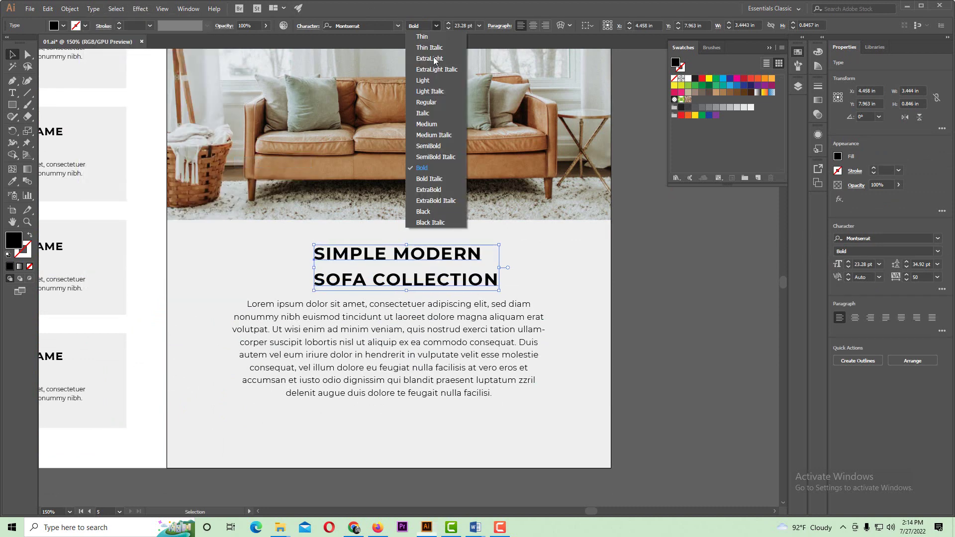
pyautogui.click(436, 108)
pyautogui.click(665, 298)
# - Take the SOFA COLLECTION line out of the heading and paste it as a separate text object
pyautogui.scroll(1, 386, 248)
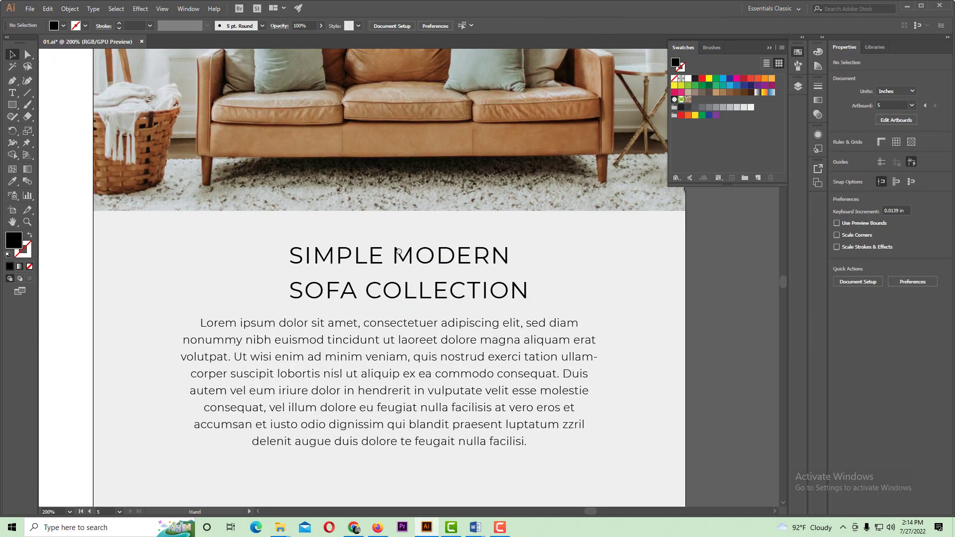
pyautogui.moveTo(385, 248); pyautogui.dragTo(369, 217)
pyautogui.click(12, 92)
pyautogui.tripleClick(399, 257)
pyautogui.hotkey('ctrl', 'c')
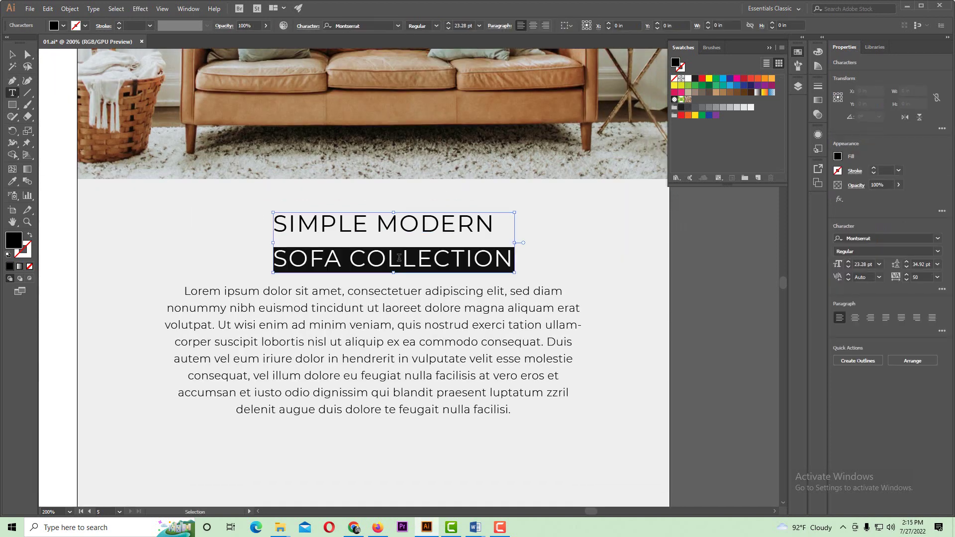
pyautogui.press('BackSpace')
pyautogui.moveTo(494, 222); pyautogui.dragTo(498, 269)
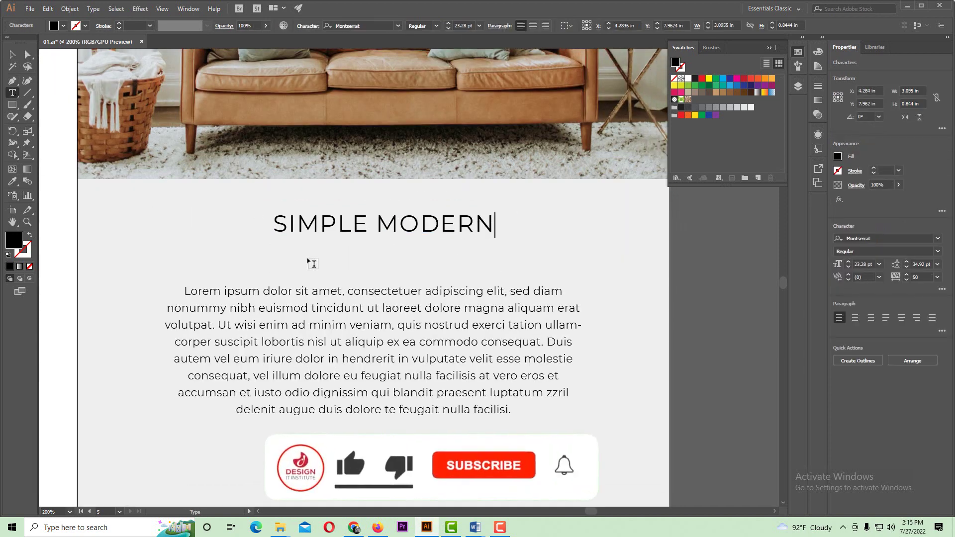
pyautogui.press('Escape')
pyautogui.hotkey('ctrl', 'v')
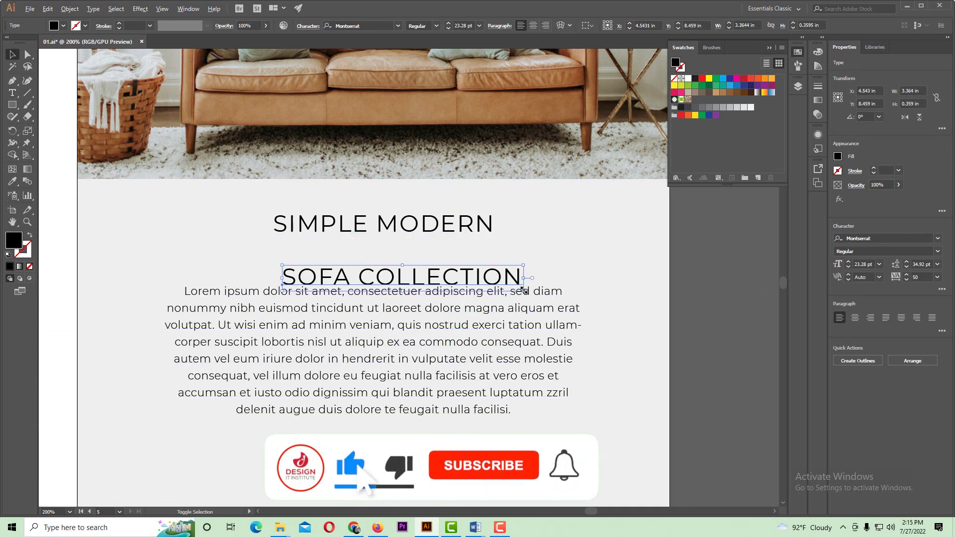
# - Scale SOFA COLLECTION down to about 14 pt, place it under SIMPLE MODERN and set its style to Bold
pyautogui.moveTo(523, 289); pyautogui.dragTo(446, 231)
pyautogui.keyDown('shift'); pyautogui.click(432, 231); pyautogui.keyUp('shift')
pyautogui.click(716, 337)
pyautogui.click(419, 254)
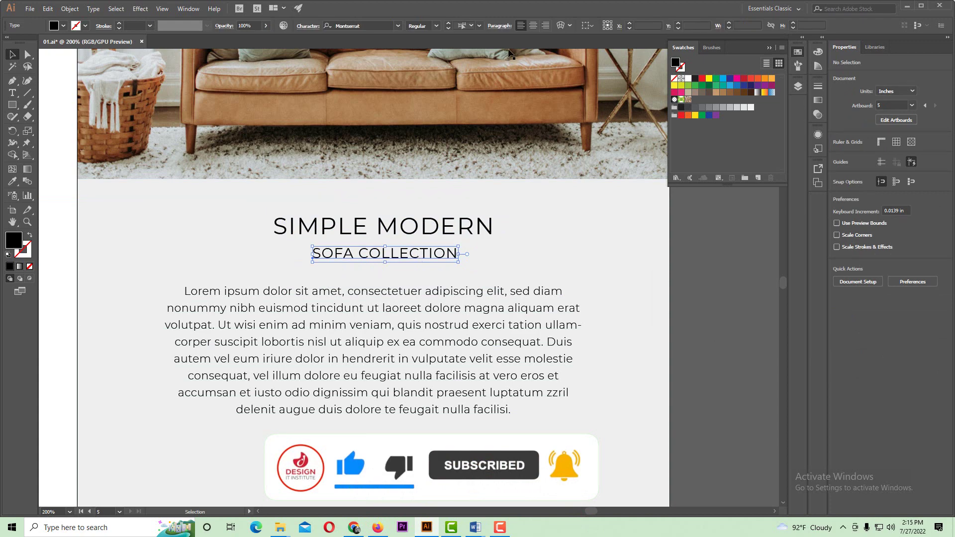
pyautogui.click(436, 25)
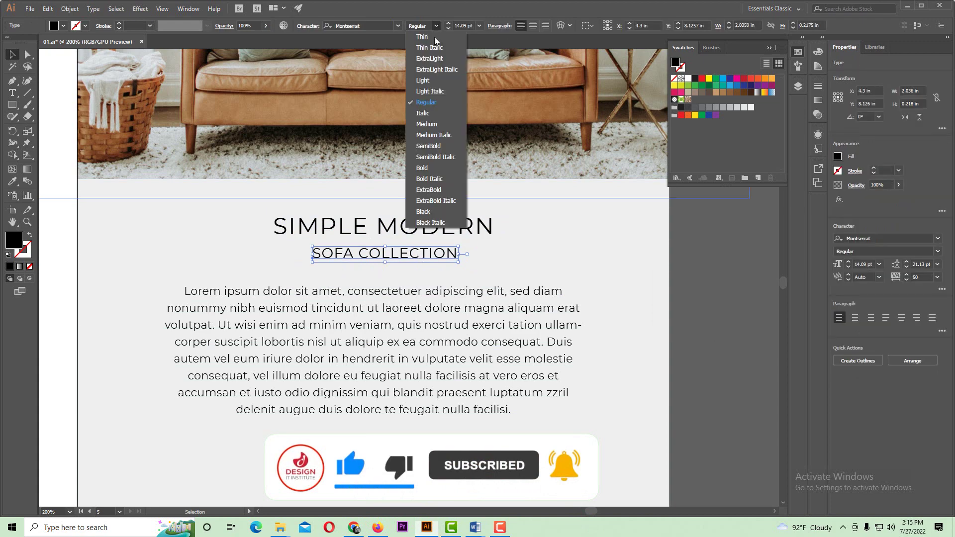
pyautogui.click(432, 168)
pyautogui.click(691, 326)
# - Nudge SOFA COLLECTION slightly up, closer to SIMPLE MODERN
pyautogui.scroll(3, 441, 289)
pyautogui.click(418, 255)
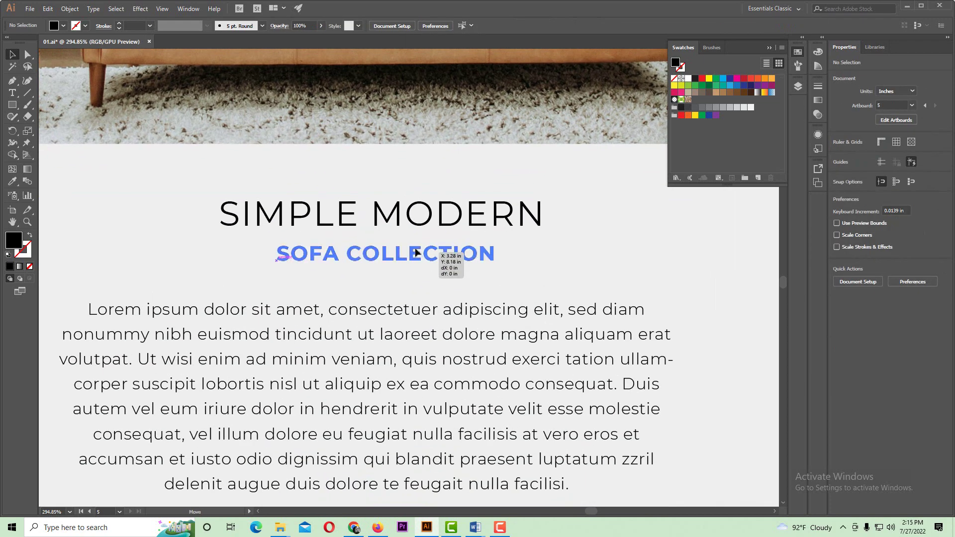
pyautogui.hotkey('ctrl', '-')
pyautogui.hotkey('ctrl', '-')
pyautogui.hotkey('ctrl', '-')
pyautogui.moveTo(406, 246); pyautogui.dragTo(409, 232)
pyautogui.hotkey('ctrl', 'shift', 'a')
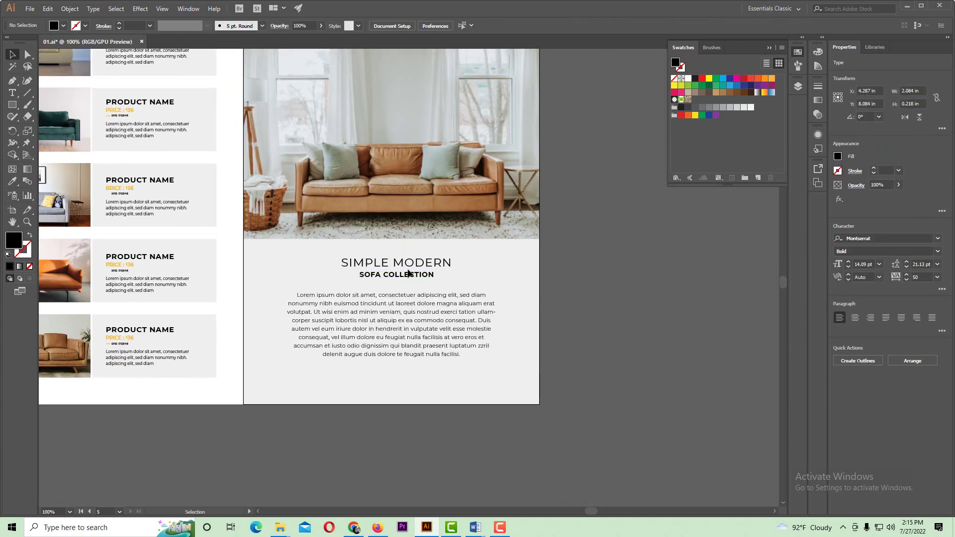
# - Centre SIMPLE MODERN, SOFA COLLECTION and the paragraph horizontally with one another
pyautogui.moveTo(407, 271); pyautogui.dragTo(437, 278)
pyautogui.moveTo(439, 291); pyautogui.dragTo(430, 237)
pyautogui.click(405, 247)
pyautogui.keyDown('shift'); pyautogui.click(396, 228); pyautogui.keyUp('shift')
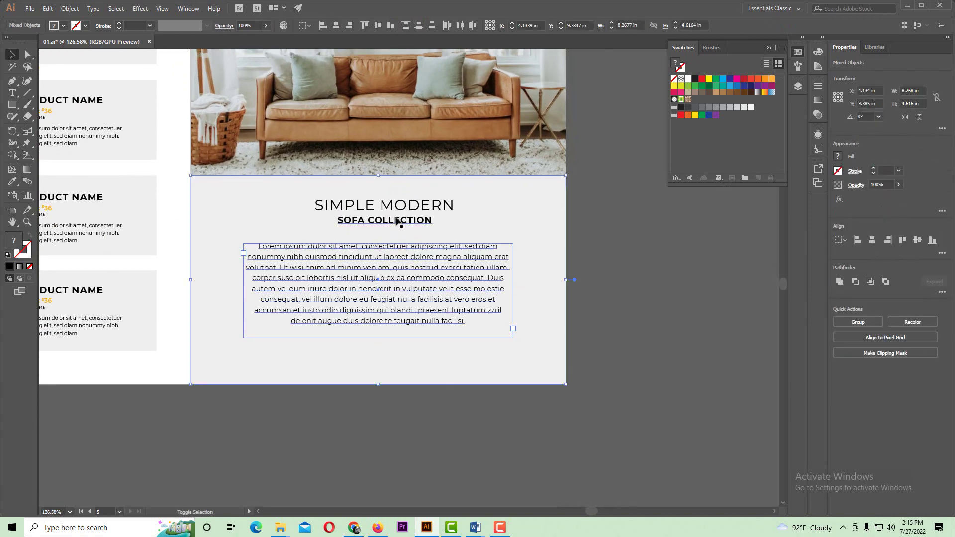
pyautogui.keyDown('shift'); pyautogui.click(401, 205); pyautogui.keyUp('shift')
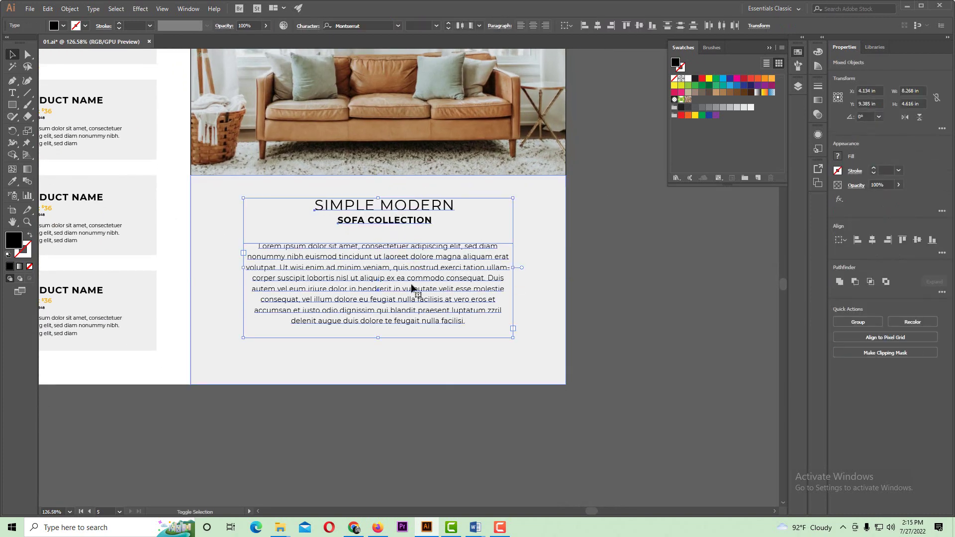
pyautogui.click(595, 27)
pyautogui.click(607, 261)
# - Draw a rectangle about 2.63 × 0.36 in over SOFA COLLECTION and fill it with the orange-yellow sampled from the product panels
pyautogui.keyDown('ctrl'); pyautogui.click(382, 219); pyautogui.keyUp('ctrl')
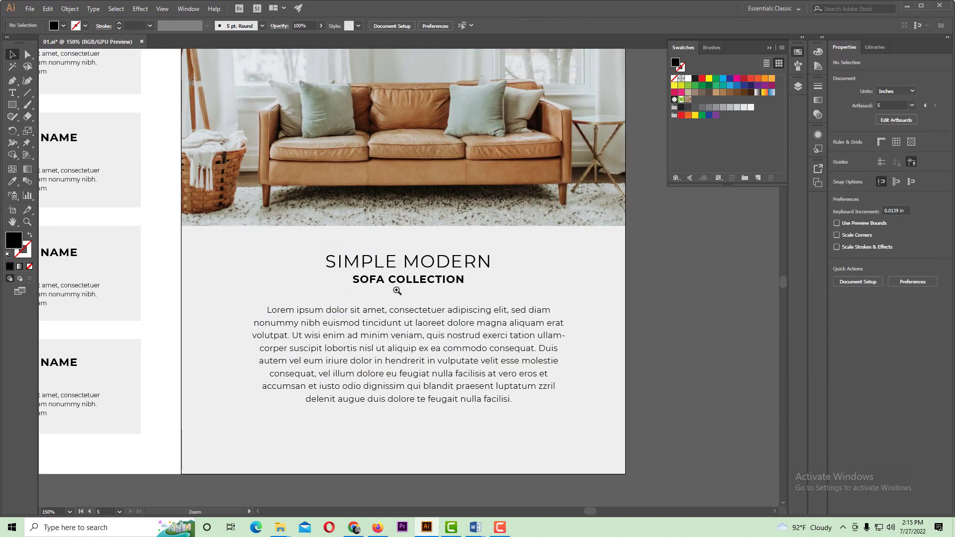
pyautogui.click(396, 290)
pyautogui.click(615, 337)
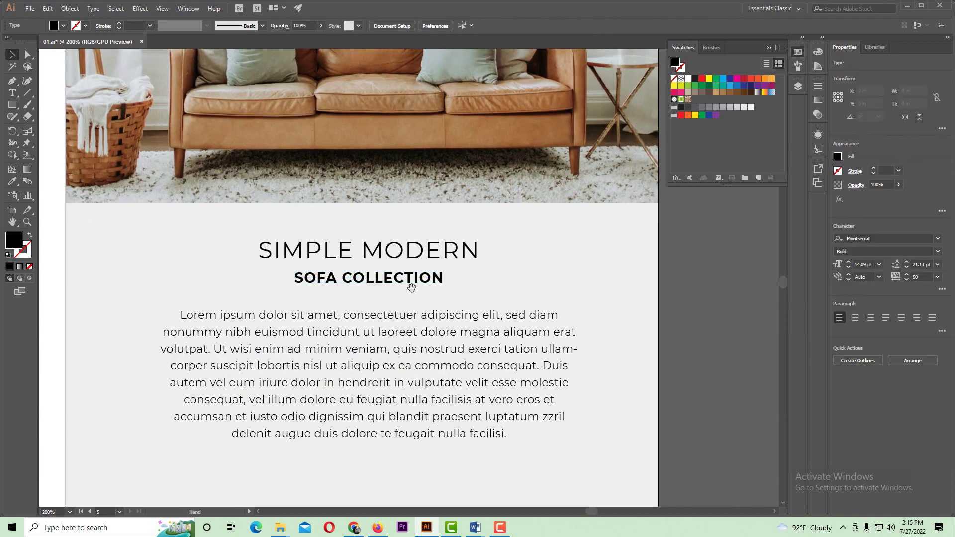
pyautogui.keyDown('ctrl'); pyautogui.click(422, 282); pyautogui.keyUp('ctrl')
pyautogui.moveTo(164, 255); pyautogui.dragTo(464, 293)
pyautogui.hotkey('ctrl', '1')
pyautogui.click(12, 182)
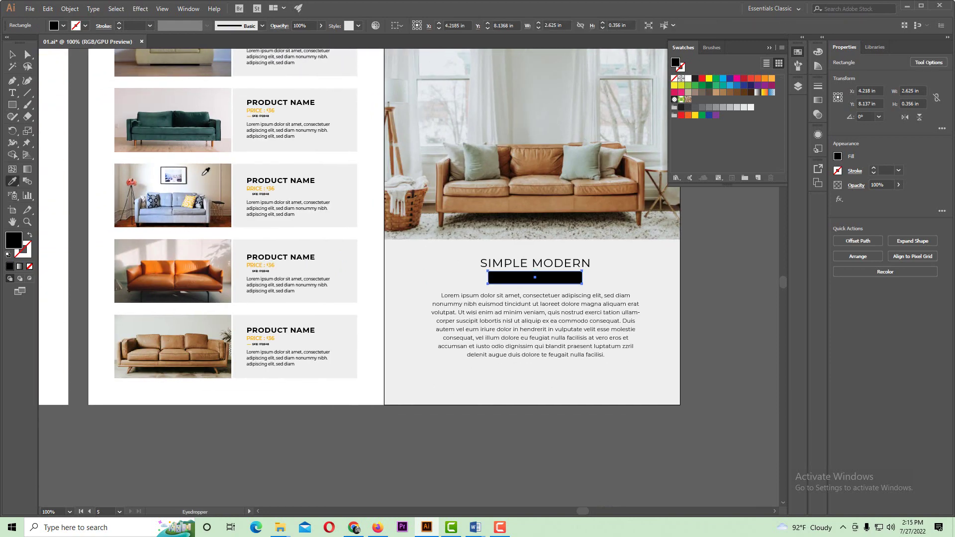
pyautogui.moveTo(190, 133); pyautogui.dragTo(398, 266)
pyautogui.click(346, 248)
# - Move the third product panel's small yellow dash down from the price line to beside the SKE number
pyautogui.keyDown('ctrl'); pyautogui.keyDown('alt'); pyautogui.click(529, 289); pyautogui.keyUp('alt'); pyautogui.keyUp('ctrl')
pyautogui.moveTo(204, 238); pyautogui.dragTo(433, 318)
pyautogui.click(12, 55)
pyautogui.moveTo(145, 256); pyautogui.dragTo(144, 288)
pyautogui.keyDown('ctrl'); pyautogui.keyDown('alt'); pyautogui.click(420, 275); pyautogui.keyUp('alt'); pyautogui.keyUp('ctrl')
pyautogui.keyDown('ctrl'); pyautogui.keyDown('alt'); pyautogui.click(420, 276); pyautogui.keyUp('alt'); pyautogui.keyUp('ctrl')
pyautogui.keyDown('ctrl'); pyautogui.keyDown('alt'); pyautogui.click(419, 275); pyautogui.keyUp('alt'); pyautogui.keyUp('ctrl')
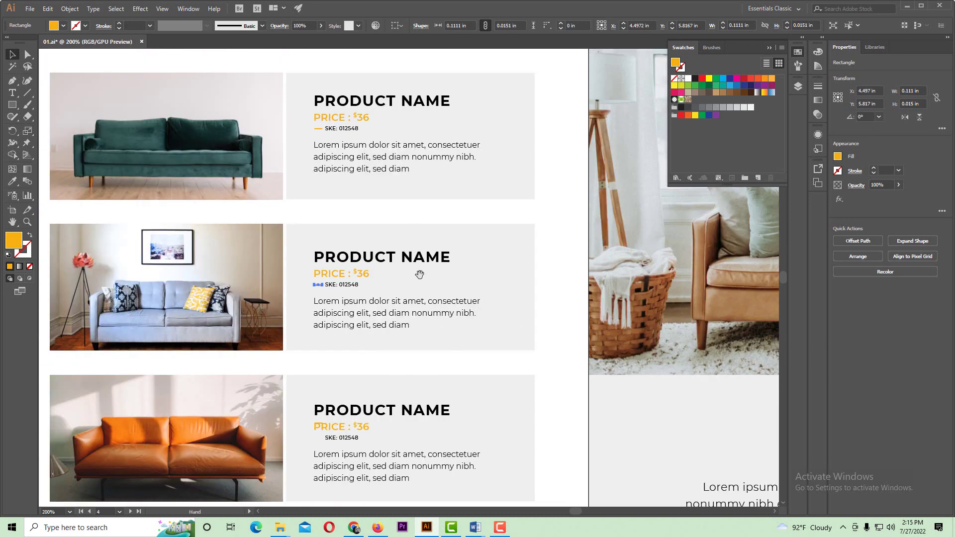
# - Move the fourth product panel's small yellow dash straight down from the price line to beside the SKE number
pyautogui.moveTo(359, 389); pyautogui.dragTo(347, 260)
pyautogui.moveTo(317, 307); pyautogui.dragTo(504, 346)
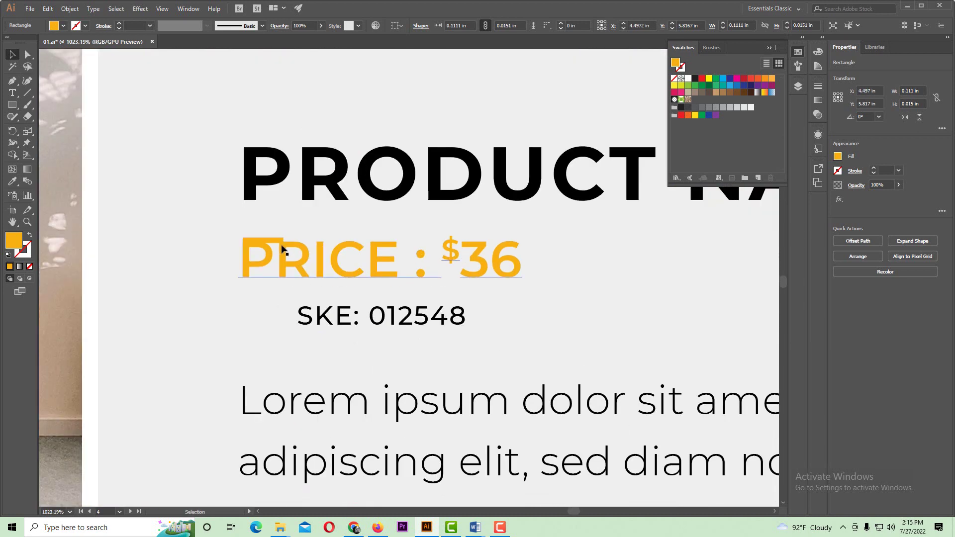
pyautogui.moveTo(281, 242); pyautogui.dragTo(282, 321)
pyautogui.keyDown('ctrl'); pyautogui.keyDown('alt'); pyautogui.click(354, 317); pyautogui.keyUp('alt'); pyautogui.keyUp('ctrl')
pyautogui.keyDown('ctrl'); pyautogui.keyDown('alt'); pyautogui.click(353, 317); pyautogui.keyUp('alt'); pyautogui.keyUp('ctrl')
pyautogui.keyDown('ctrl'); pyautogui.keyDown('alt'); pyautogui.click(353, 317); pyautogui.keyUp('alt'); pyautogui.keyUp('ctrl')
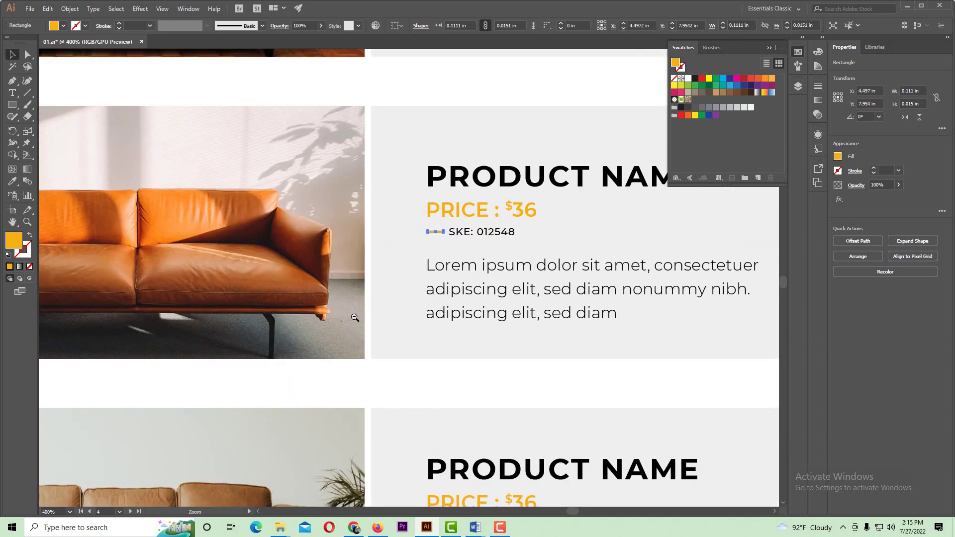
pyautogui.keyDown('ctrl'); pyautogui.keyDown('alt'); pyautogui.click(354, 317); pyautogui.keyUp('alt'); pyautogui.keyUp('ctrl')
# - Restack the objects so SOFA COLLECTION sits in front of the yellow rectangle and the grey rectangle covers the photo's lower edge
pyautogui.moveTo(418, 340); pyautogui.dragTo(272, 156)
pyautogui.keyDown('ctrl'); pyautogui.click(388, 287); pyautogui.keyUp('ctrl')
pyautogui.keyDown('ctrl'); pyautogui.click(388, 288); pyautogui.keyUp('ctrl')
pyautogui.keyDown('ctrl'); pyautogui.keyDown('alt'); pyautogui.click(449, 240); pyautogui.keyUp('alt'); pyautogui.keyUp('ctrl')
pyautogui.keyDown('ctrl'); pyautogui.keyDown('alt'); pyautogui.click(449, 240); pyautogui.keyUp('alt'); pyautogui.keyUp('ctrl')
pyautogui.keyDown('ctrl'); pyautogui.keyDown('alt'); pyautogui.click(449, 240); pyautogui.keyUp('alt'); pyautogui.keyUp('ctrl')
pyautogui.keyDown('ctrl'); pyautogui.keyDown('alt'); pyautogui.click(449, 240); pyautogui.keyUp('alt'); pyautogui.keyUp('ctrl')
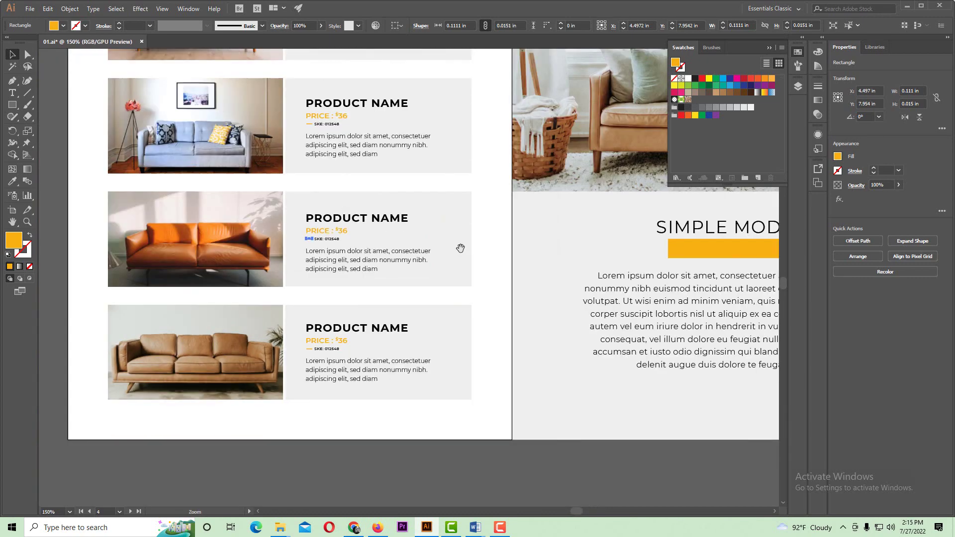
pyautogui.moveTo(599, 288); pyautogui.dragTo(175, 229)
pyautogui.hotkey('ctrl', 'shift', 'a')
pyautogui.click(345, 252)
pyautogui.keyDown('shift'); pyautogui.click(366, 193); pyautogui.keyUp('shift')
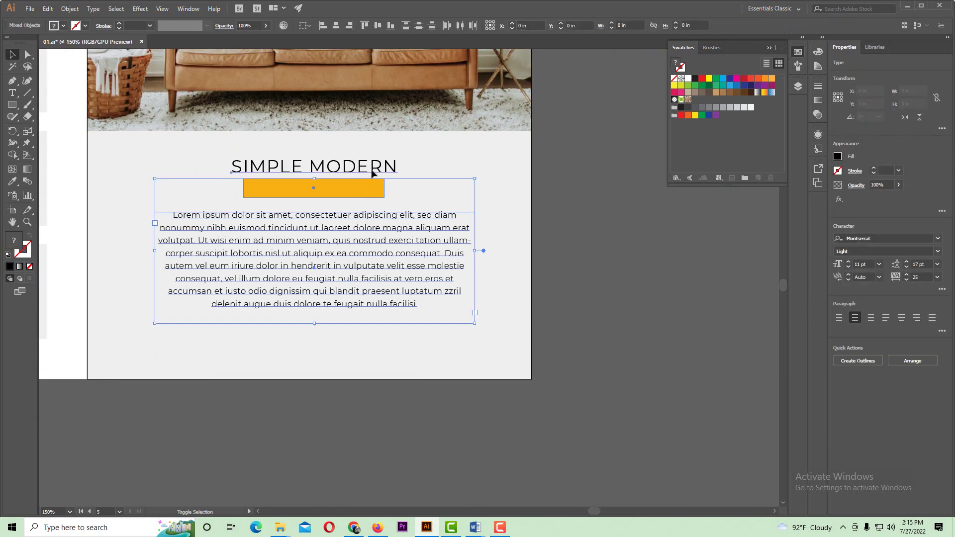
pyautogui.keyDown('shift'); pyautogui.click(373, 170); pyautogui.keyUp('shift')
pyautogui.keyDown('shift'); pyautogui.click(464, 166); pyautogui.keyUp('shift')
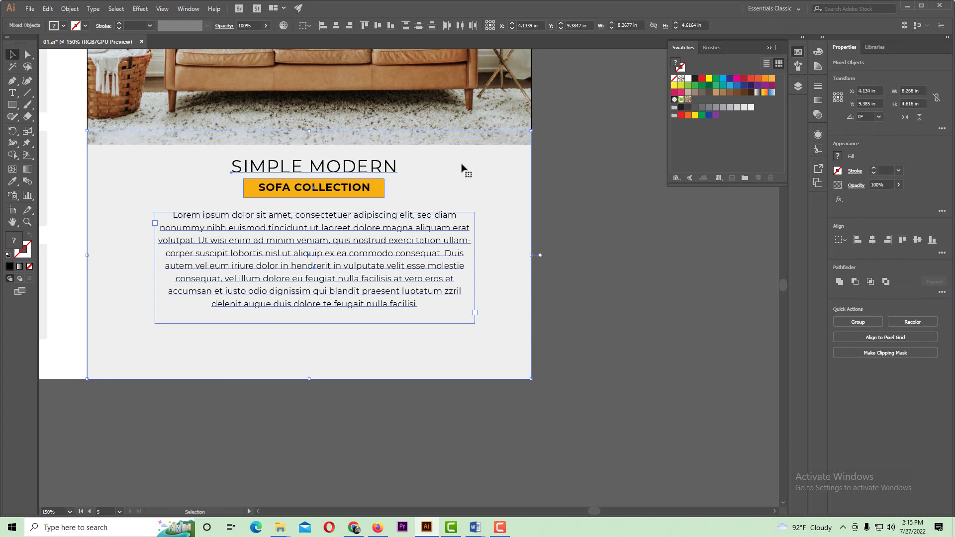
pyautogui.moveTo(559, 336); pyautogui.dragTo(332, 162)
pyautogui.hotkey('ctrl', 'shift', ']')
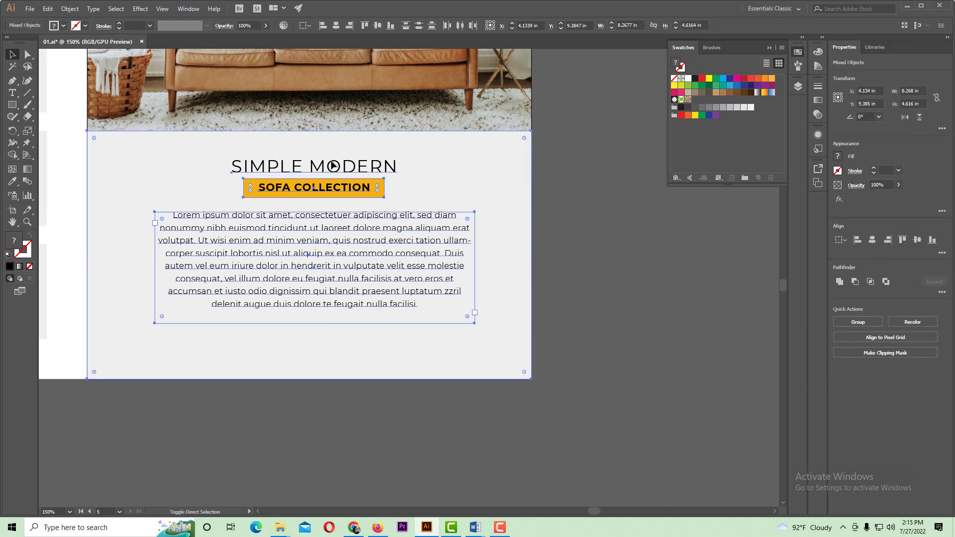
pyautogui.click(599, 251)
# - Check the layout of the sofa product page and the facing page with its photo, heading and paragraph
pyautogui.scroll(-2, 452, 408)
pyautogui.scroll(1, 452, 407)
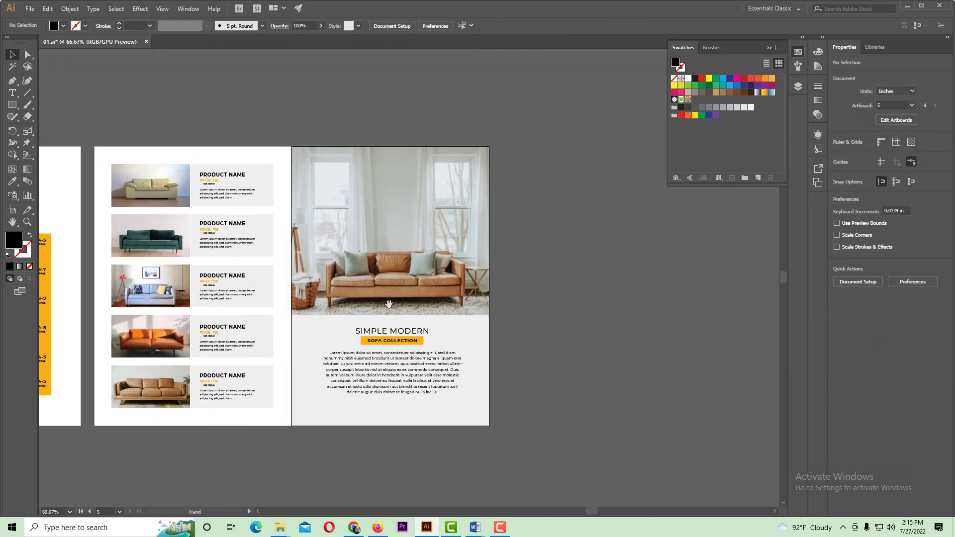
pyautogui.scroll(-3, 359, 194)
pyautogui.scroll(1, 359, 194)
pyautogui.moveTo(386, 251)
pyautogui.mouseDown()
pyautogui.moveTo(353, 279)
pyautogui.moveTo(387, 241)
pyautogui.mouseUp()
pyautogui.keyDown('ctrl'); pyautogui.keyDown('alt'); pyautogui.click(402, 246); pyautogui.keyUp('alt'); pyautogui.keyUp('ctrl')
pyautogui.keyDown('ctrl'); pyautogui.click(397, 240); pyautogui.keyUp('ctrl')
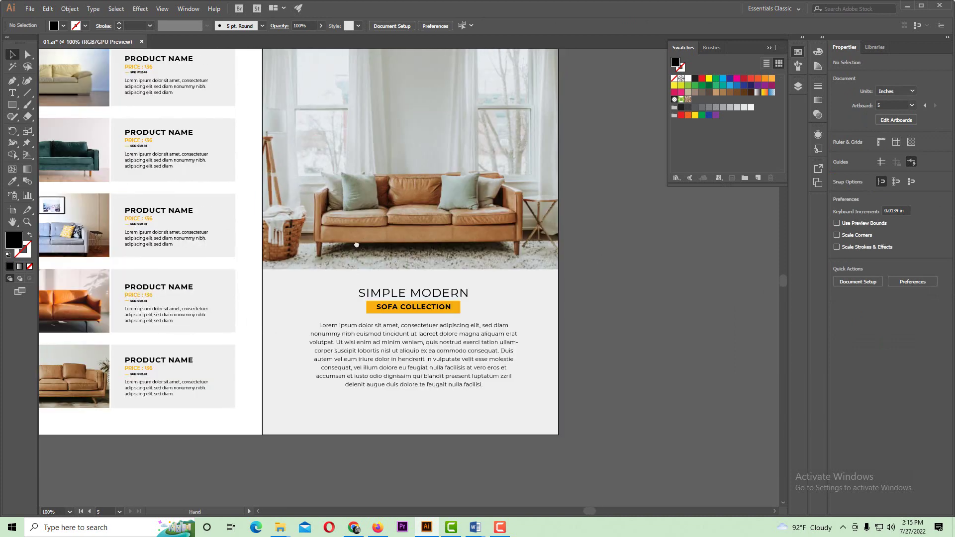
pyautogui.moveTo(410, 282); pyautogui.dragTo(402, 283)
pyautogui.keyDown('ctrl'); pyautogui.click(496, 304); pyautogui.keyUp('ctrl')
pyautogui.hotkey('ctrl', '-')
pyautogui.hotkey('ctrl', '-')
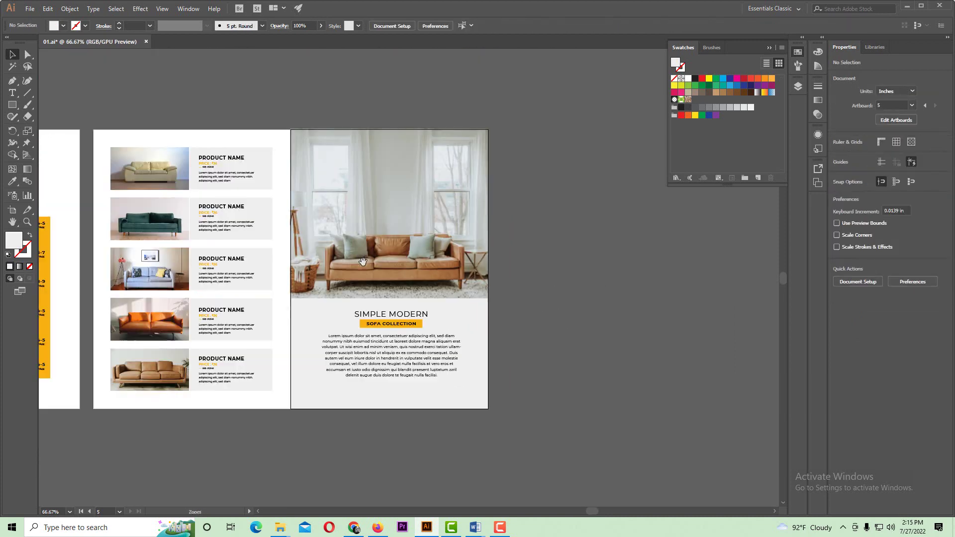
pyautogui.moveTo(363, 261); pyautogui.dragTo(355, 281)
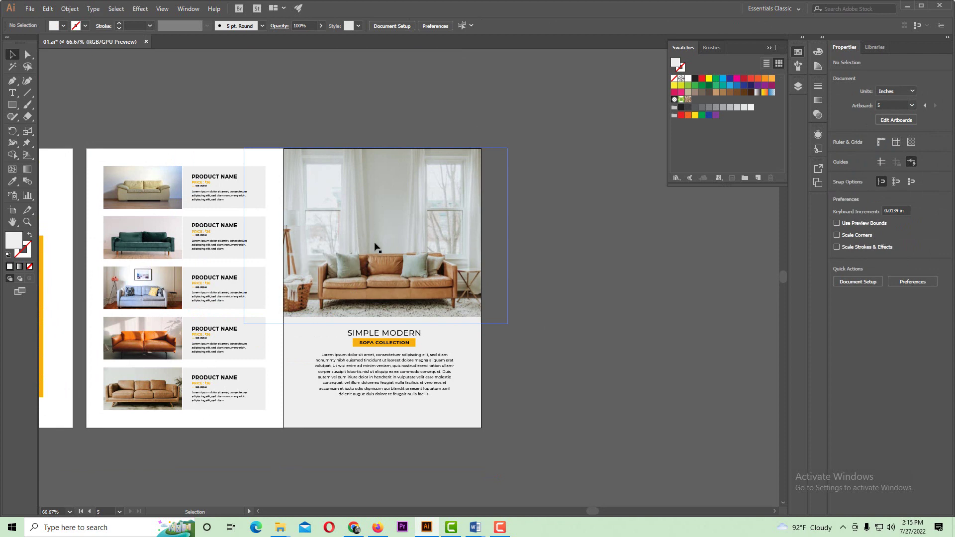
pyautogui.scroll(2, 383, 280)
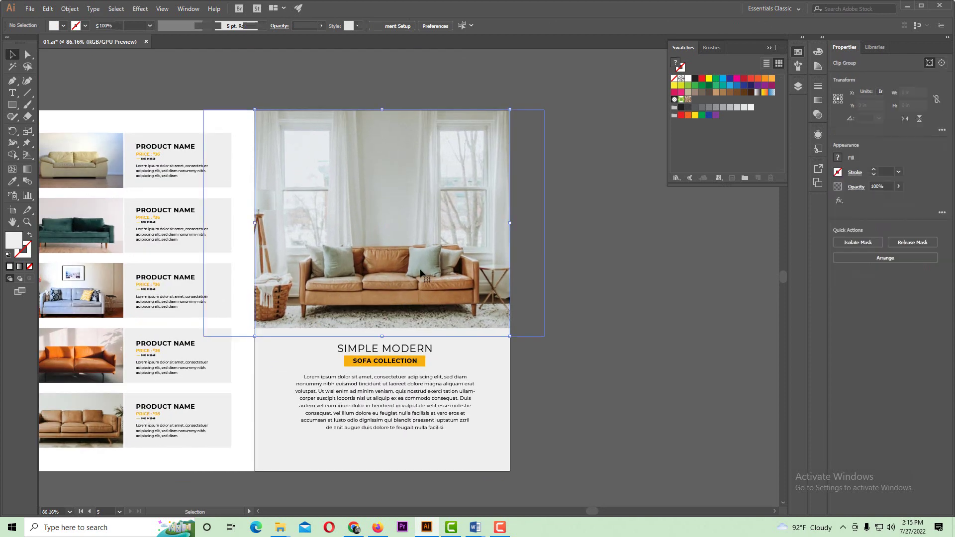
pyautogui.doubleClick(418, 268)
pyautogui.doubleClick(607, 286)
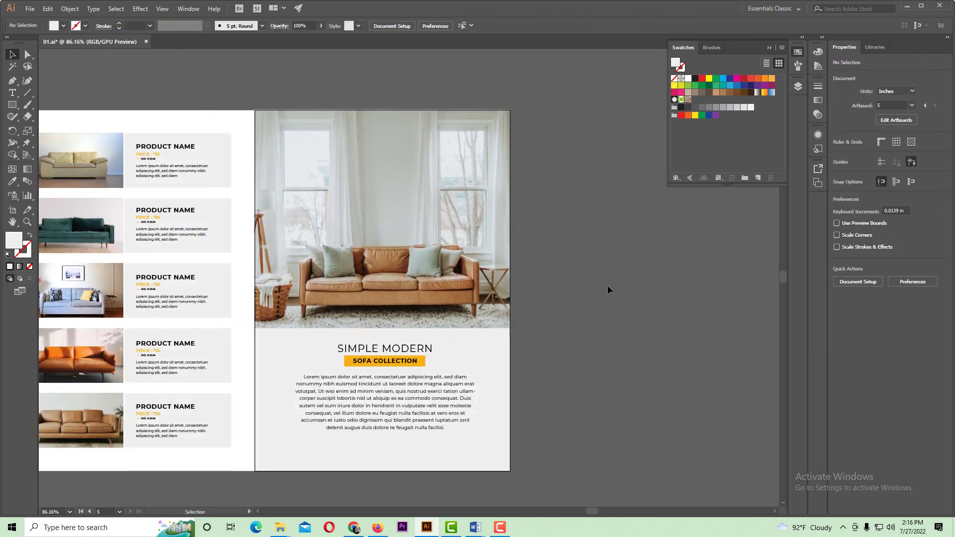
pyautogui.scroll(1, 456, 284)
pyautogui.moveTo(457, 283); pyautogui.dragTo(502, 280)
pyautogui.scroll(-1, 502, 256)
pyautogui.scroll(1, 422, 298)
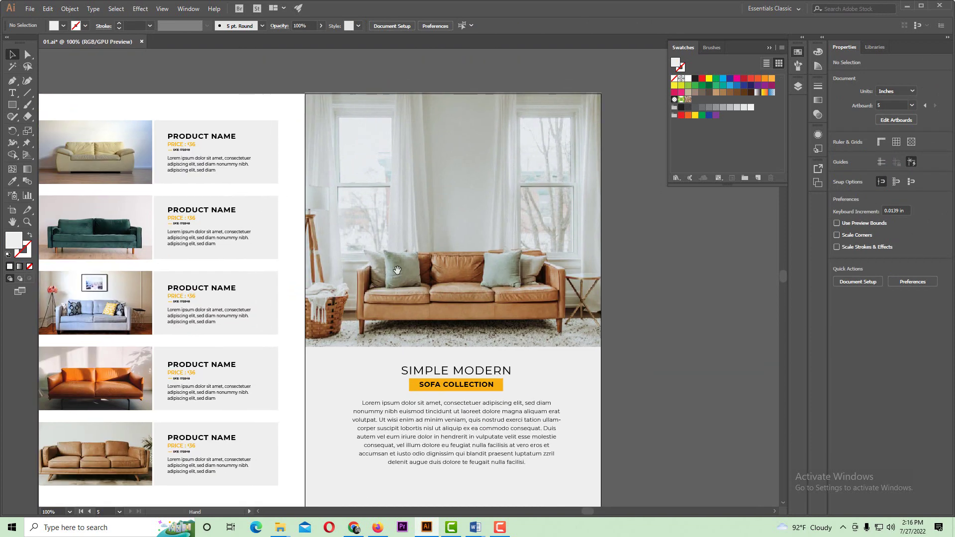
# - Copy the first product's price and SKE lines onto the facing page's photo and enlarge them to about 1.47 in wide
pyautogui.click(190, 145)
pyautogui.keyDown('shift'); pyautogui.click(184, 151); pyautogui.keyUp('shift')
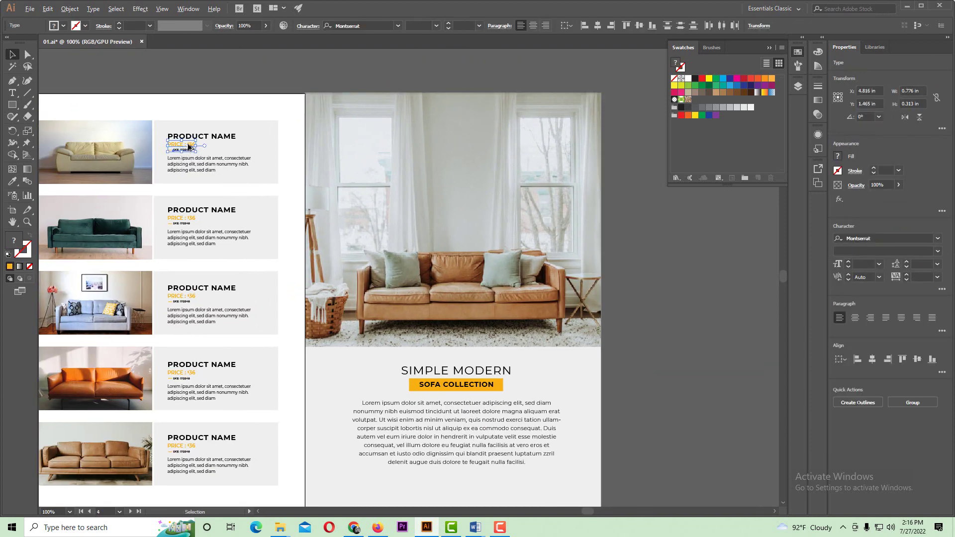
pyautogui.moveTo(184, 151); pyautogui.dragTo(545, 182)
pyautogui.moveTo(543, 173); pyautogui.dragTo(537, 253)
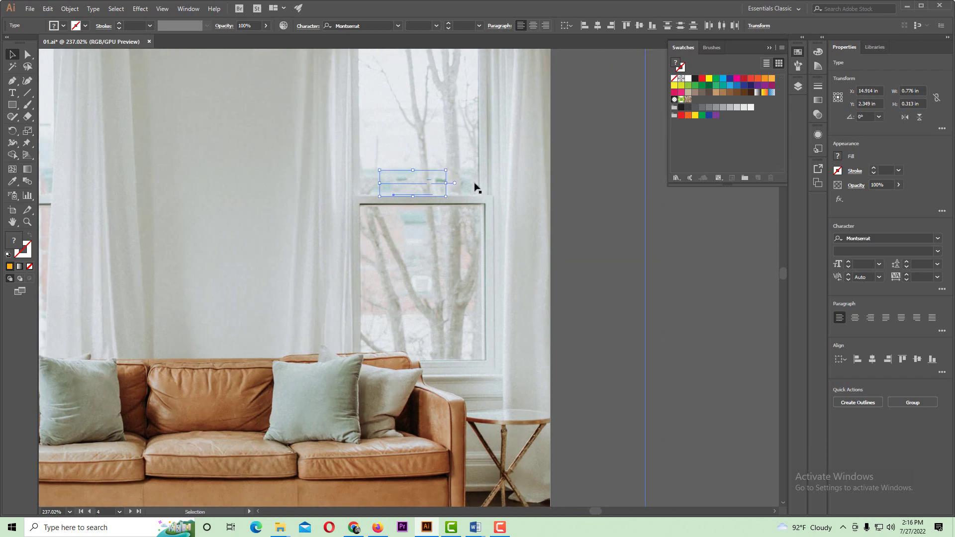
pyautogui.moveTo(448, 170); pyautogui.dragTo(505, 136)
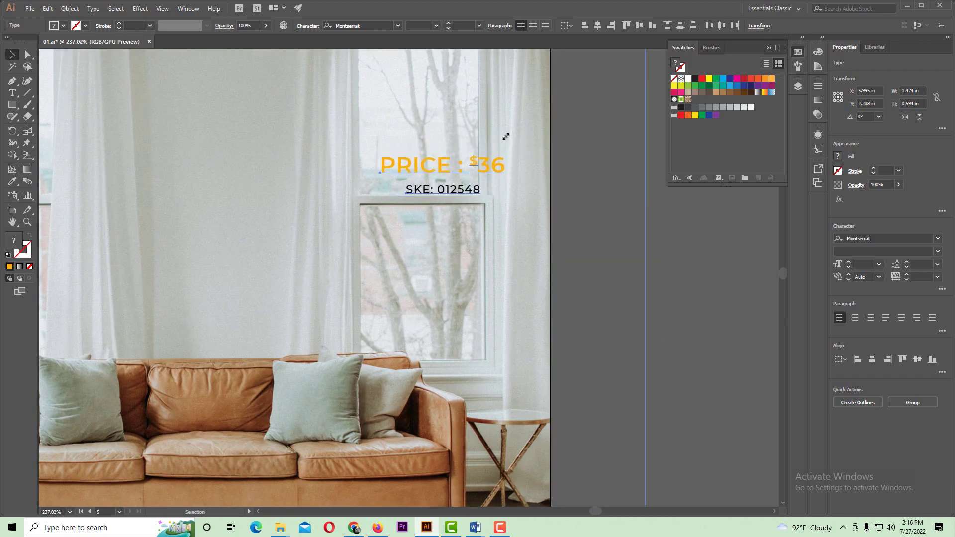
# - Align the enlarged SKE line flush with the left edge of the price, and shift both lines slightly left on the photo
pyautogui.keyDown('ctrl'); pyautogui.keyDown('alt'); pyautogui.click(377, 255); pyautogui.keyUp('alt'); pyautogui.keyUp('ctrl')
pyautogui.keyDown('ctrl'); pyautogui.keyDown('alt'); pyautogui.click(377, 256); pyautogui.keyUp('alt'); pyautogui.keyUp('ctrl')
pyautogui.click(517, 249)
pyautogui.moveTo(485, 248); pyautogui.dragTo(562, 251)
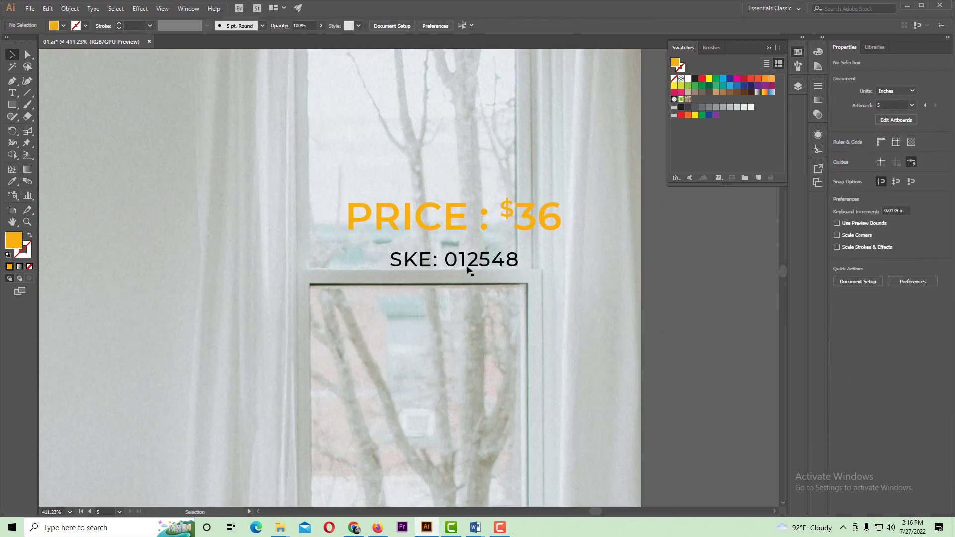
pyautogui.moveTo(460, 265); pyautogui.dragTo(414, 256)
pyautogui.scroll(-5, 414, 257)
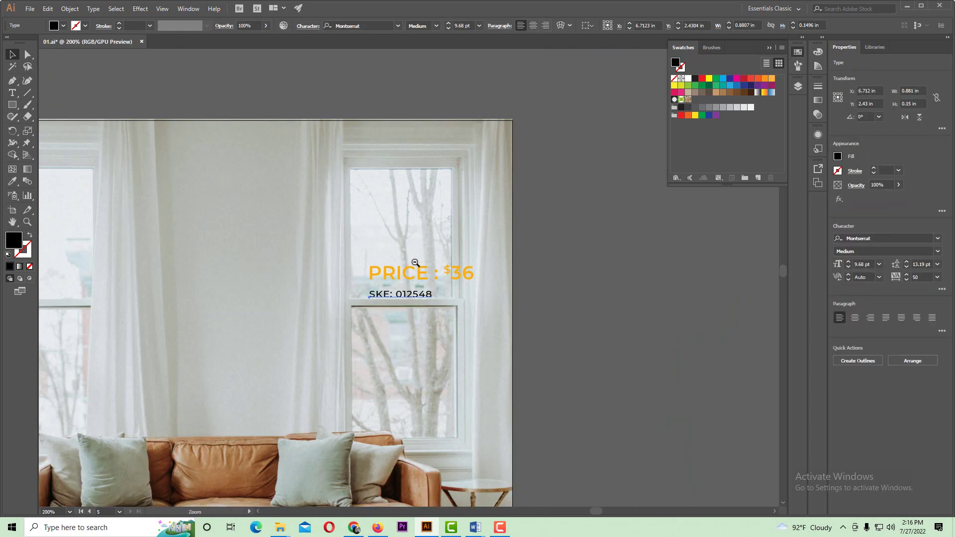
pyautogui.keyDown('shift'); pyautogui.click(413, 221); pyautogui.keyUp('shift')
pyautogui.moveTo(413, 222); pyautogui.dragTo(394, 222)
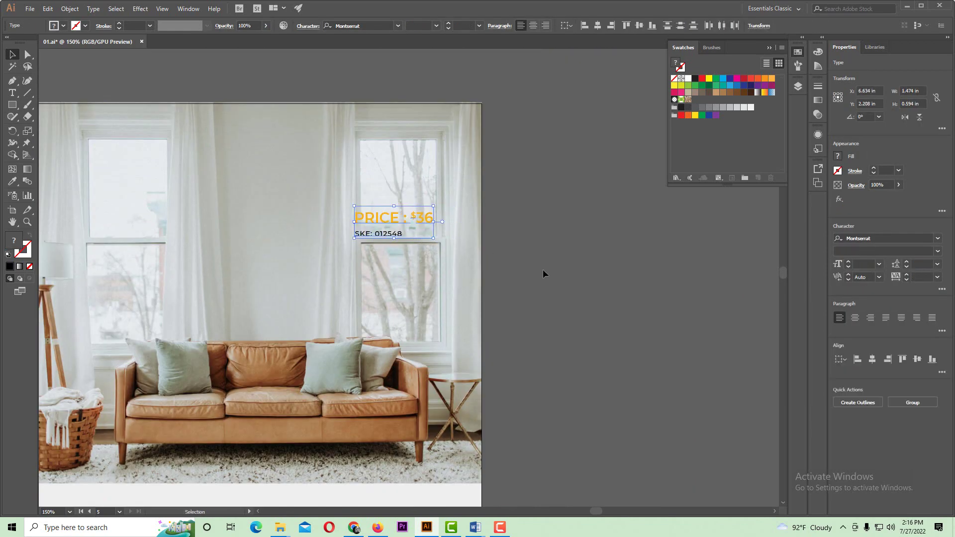
# - Draw a rectangle about 2.74 by 1.39 in over the price and SKE text at the photo's right edge
pyautogui.click(542, 271)
pyautogui.keyDown('ctrl'); pyautogui.keyDown('alt'); pyautogui.click(398, 300); pyautogui.keyUp('alt'); pyautogui.keyUp('ctrl')
pyautogui.keyDown('ctrl'); pyautogui.keyDown('alt'); pyautogui.click(399, 299); pyautogui.keyUp('alt'); pyautogui.keyUp('ctrl')
pyautogui.scroll(3, 399, 299)
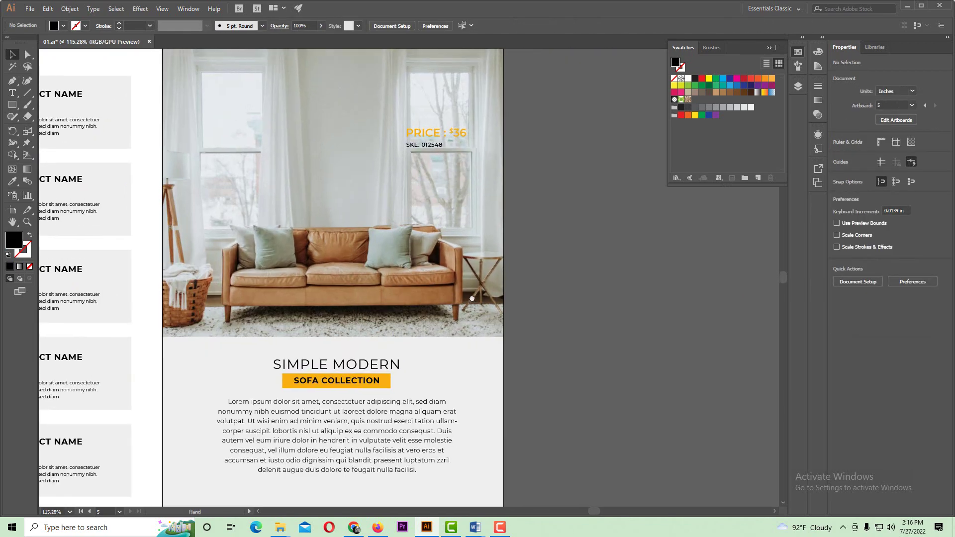
pyautogui.moveTo(454, 291); pyautogui.dragTo(452, 303)
pyautogui.click(13, 105)
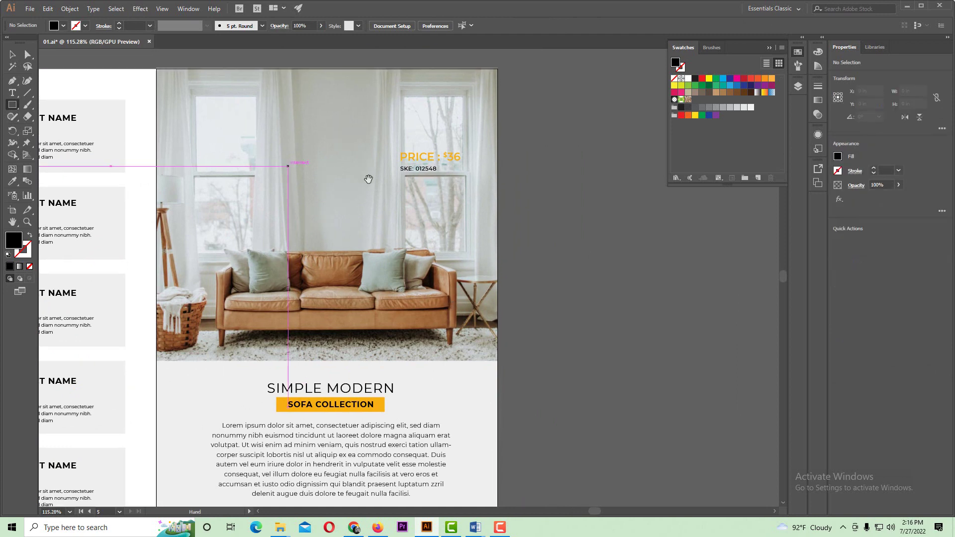
pyautogui.moveTo(367, 179); pyautogui.dragTo(471, 224)
# - Fill the new rectangle with the yellow sampled from the page-number bar on the contents page
pyautogui.hotkey('ctrl', '-')
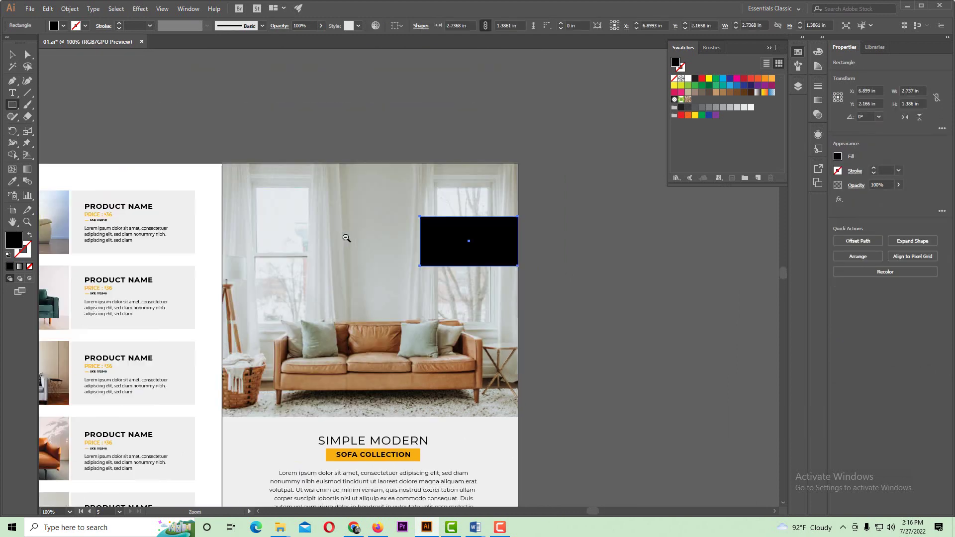
pyautogui.hotkey('ctrl', '-')
pyautogui.click(13, 181)
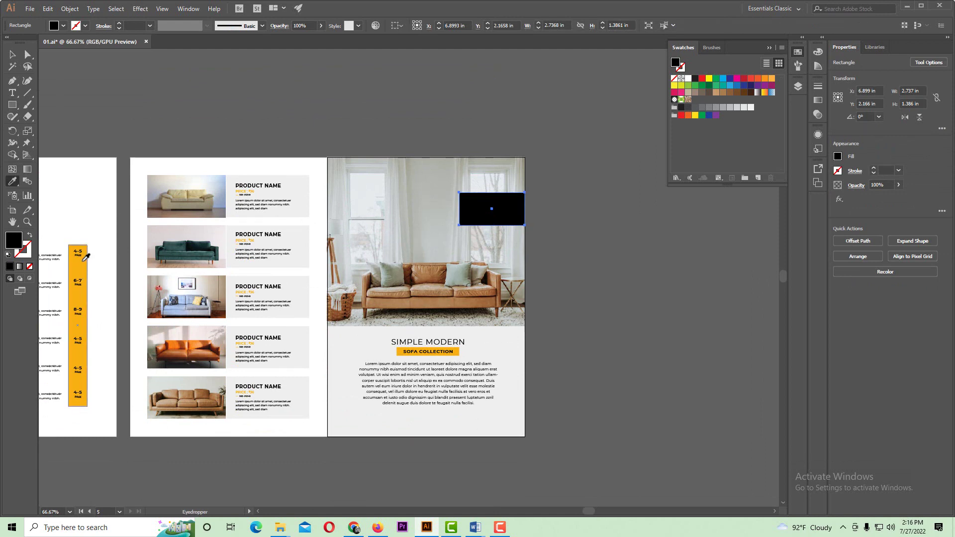
pyautogui.click(80, 264)
pyautogui.click(13, 54)
pyautogui.click(167, 108)
pyautogui.scroll(2, 555, 225)
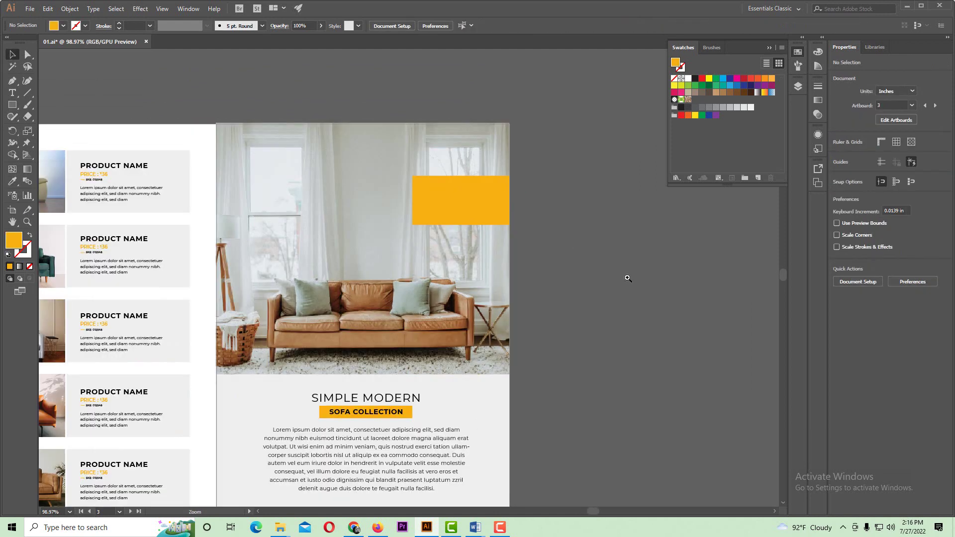
# - Delete the yellow rectangle and the enlarged price and SKE lines from the photo
pyautogui.click(501, 213)
pyautogui.press('Delete')
pyautogui.click(459, 207)
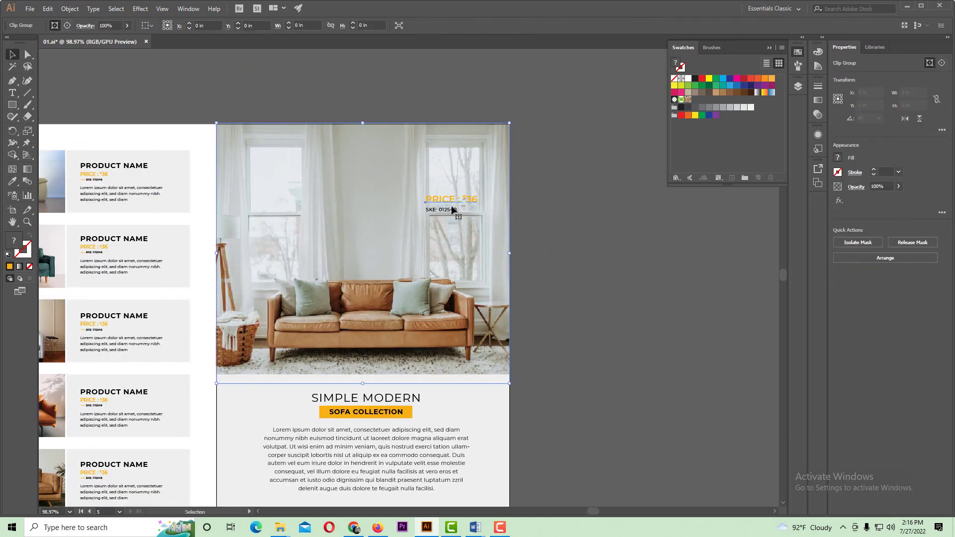
pyautogui.click(450, 203)
pyautogui.press('Delete')
pyautogui.click(443, 211)
pyautogui.press('Delete')
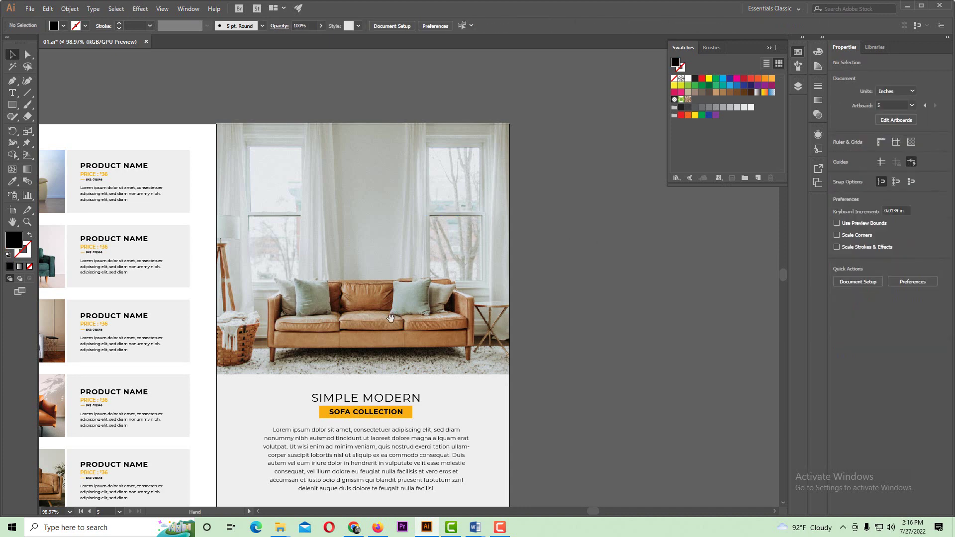
# - Check the layout of the sofa spread alongside the neighbouring contents page
pyautogui.scroll(-3, 374, 317)
pyautogui.moveTo(328, 367); pyautogui.dragTo(418, 251)
pyautogui.scroll(1, 418, 294)
pyautogui.scroll(1, 404, 382)
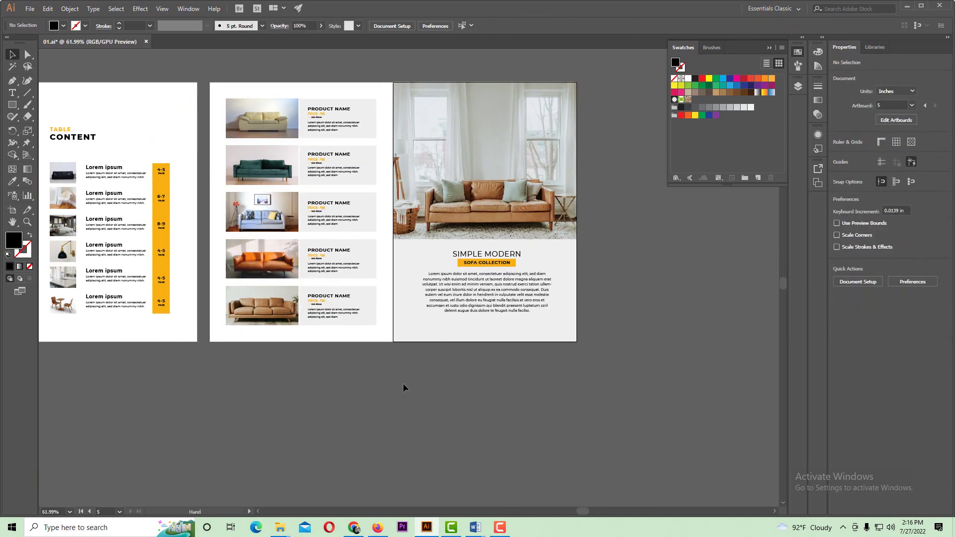
pyautogui.moveTo(436, 325); pyautogui.dragTo(516, 363)
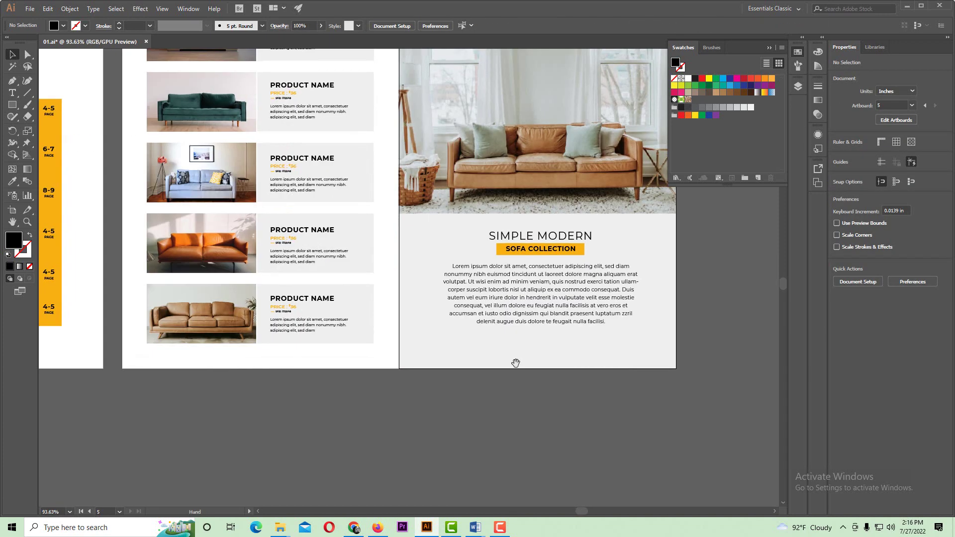
pyautogui.keyDown('ctrl'); pyautogui.keyDown('alt'); pyautogui.click(407, 269); pyautogui.keyUp('alt'); pyautogui.keyUp('ctrl')
pyautogui.moveTo(407, 269); pyautogui.dragTo(516, 318)
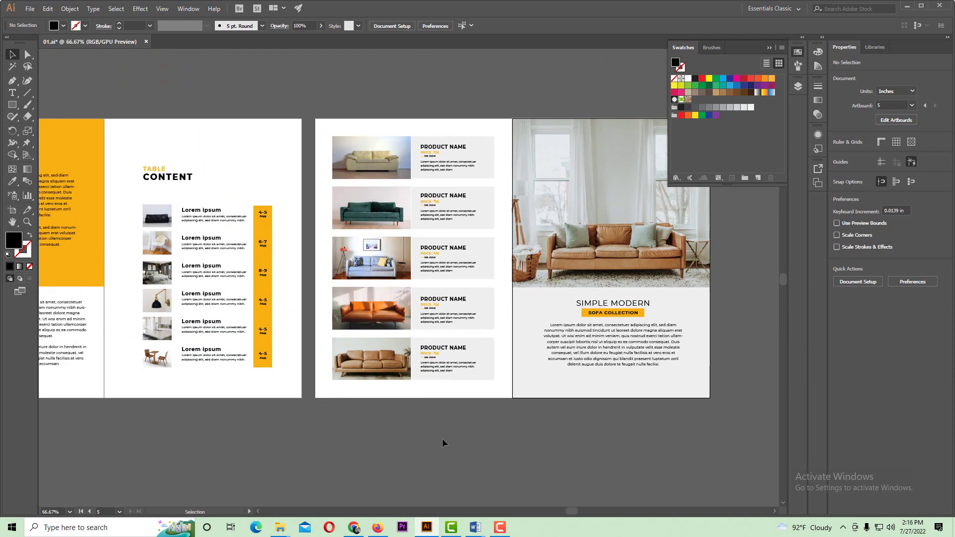
# - Show the guides and add the page number 04 as text below the last sofa photo on the product page
pyautogui.click(449, 358)
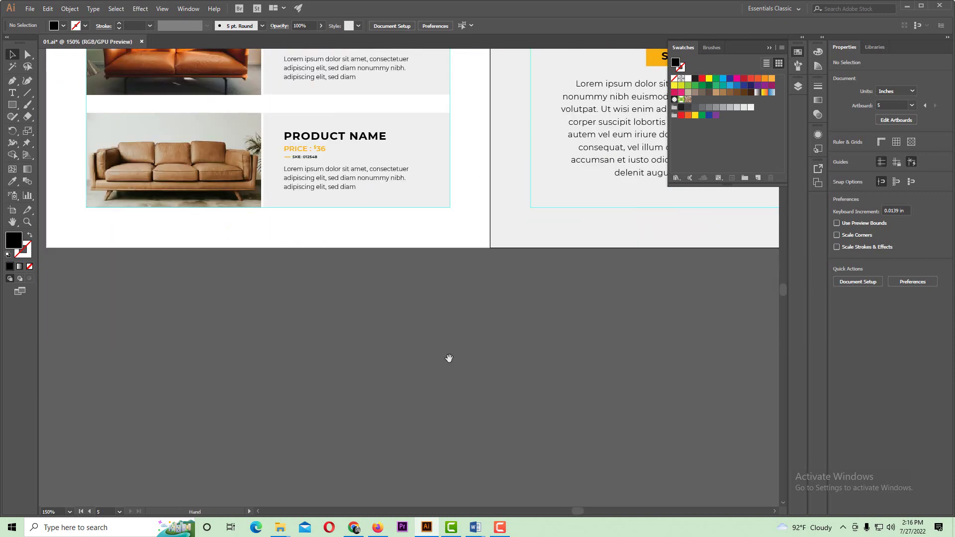
pyautogui.moveTo(449, 358); pyautogui.dragTo(473, 354)
pyautogui.moveTo(387, 308); pyautogui.dragTo(369, 339)
pyautogui.moveTo(368, 339); pyautogui.dragTo(423, 346)
pyautogui.click(12, 93)
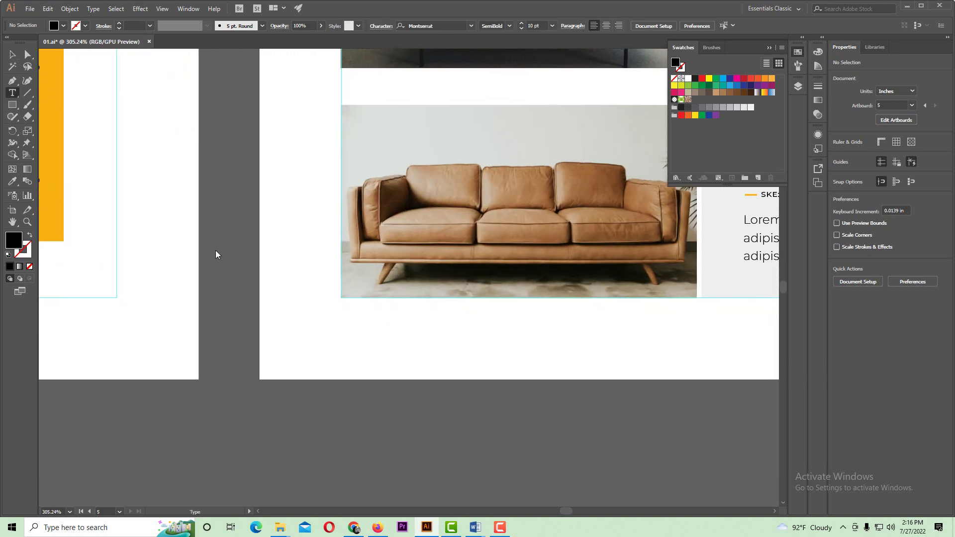
pyautogui.moveTo(329, 253); pyautogui.dragTo(380, 296)
pyautogui.click(380, 297)
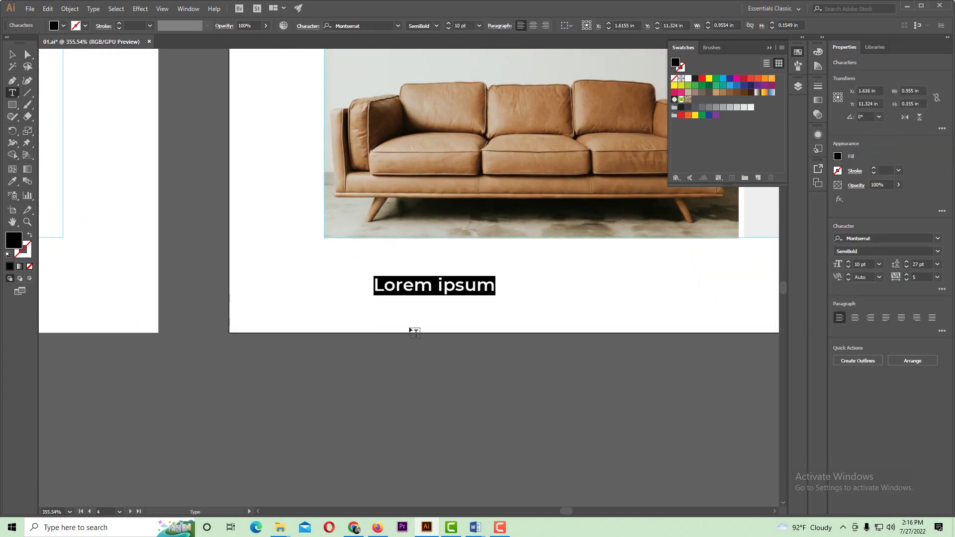
pyautogui.write('O')
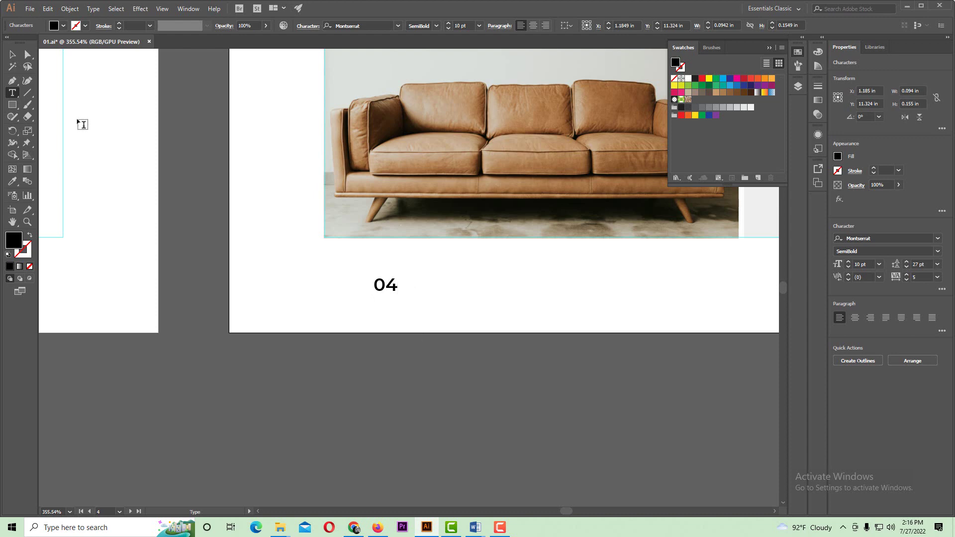
# - Move the 04 page number to the left margin guide, a little below the last sofa photo
pyautogui.click(13, 56)
pyautogui.click(395, 298)
pyautogui.moveTo(394, 286); pyautogui.dragTo(343, 262)
pyautogui.keyDown('ctrl'); pyautogui.keyDown('alt'); pyautogui.click(577, 266); pyautogui.keyUp('alt'); pyautogui.keyUp('ctrl')
pyautogui.keyDown('ctrl'); pyautogui.keyDown('alt'); pyautogui.click(576, 264); pyautogui.keyUp('alt'); pyautogui.keyUp('ctrl')
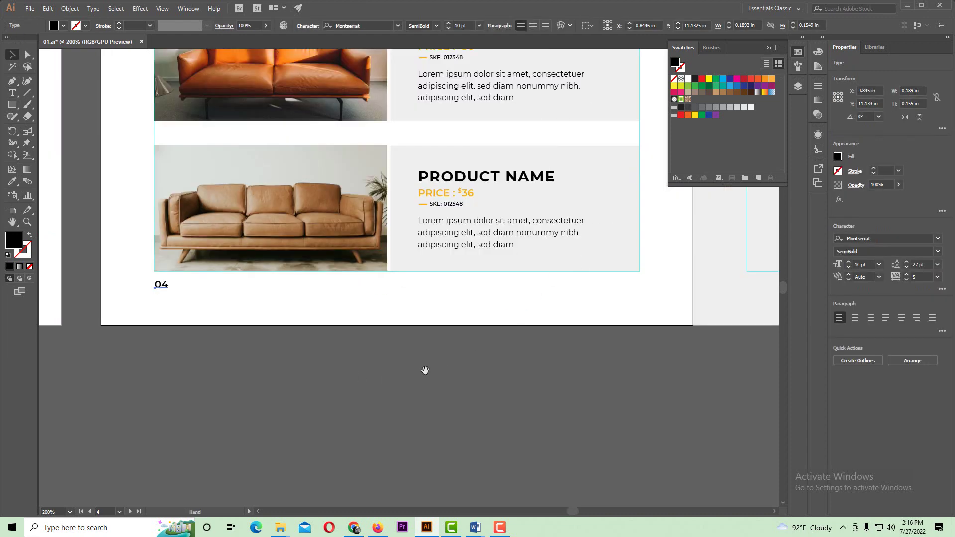
pyautogui.keyDown('ctrl'); pyautogui.keyDown('alt'); pyautogui.click(433, 293); pyautogui.keyUp('alt'); pyautogui.keyUp('ctrl')
pyautogui.click(299, 353)
pyautogui.moveTo(202, 273); pyautogui.dragTo(202, 276)
# - Copy the page number straight across to the facing page's lower right corner and change the copy to 05
pyautogui.keyDown('ctrl'); pyautogui.keyDown('alt'); pyautogui.click(621, 299); pyautogui.keyUp('alt'); pyautogui.keyUp('ctrl')
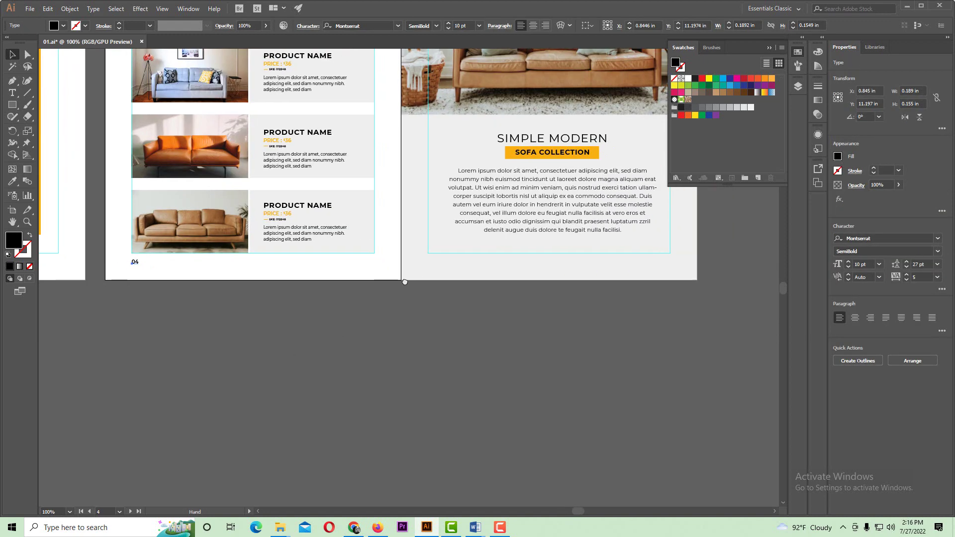
pyautogui.click(155, 255)
pyautogui.moveTo(142, 267); pyautogui.dragTo(662, 291)
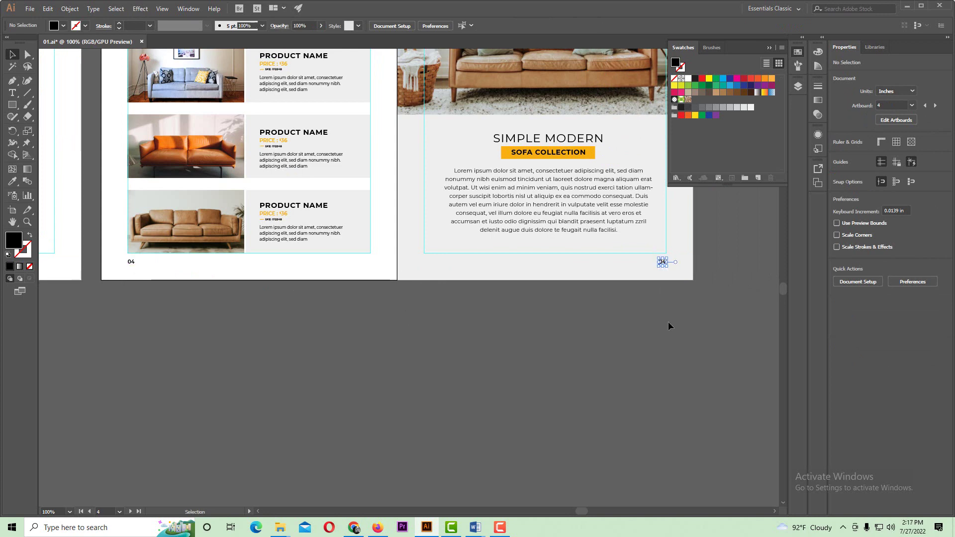
pyautogui.scroll(5, 668, 326)
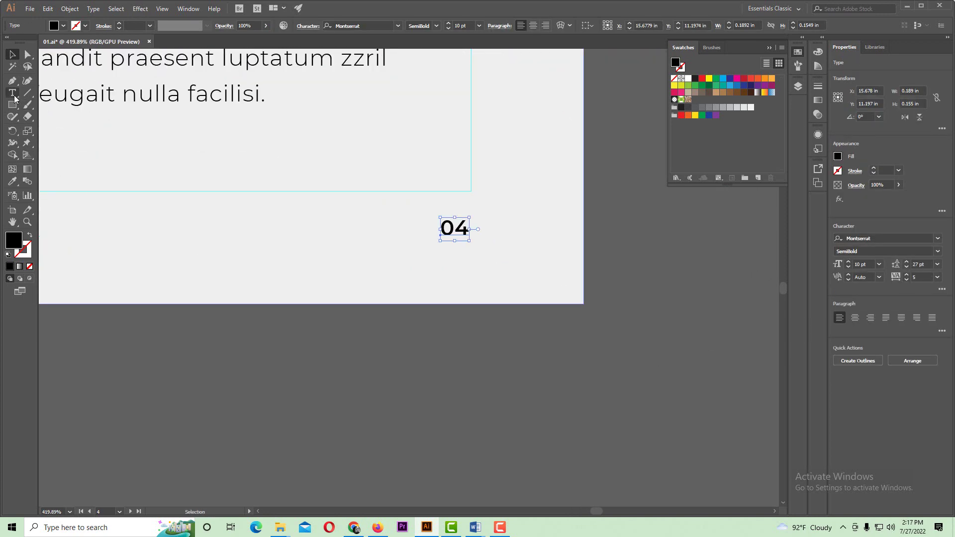
pyautogui.click(15, 98)
pyautogui.moveTo(453, 227); pyautogui.dragTo(518, 232)
pyautogui.write('5')
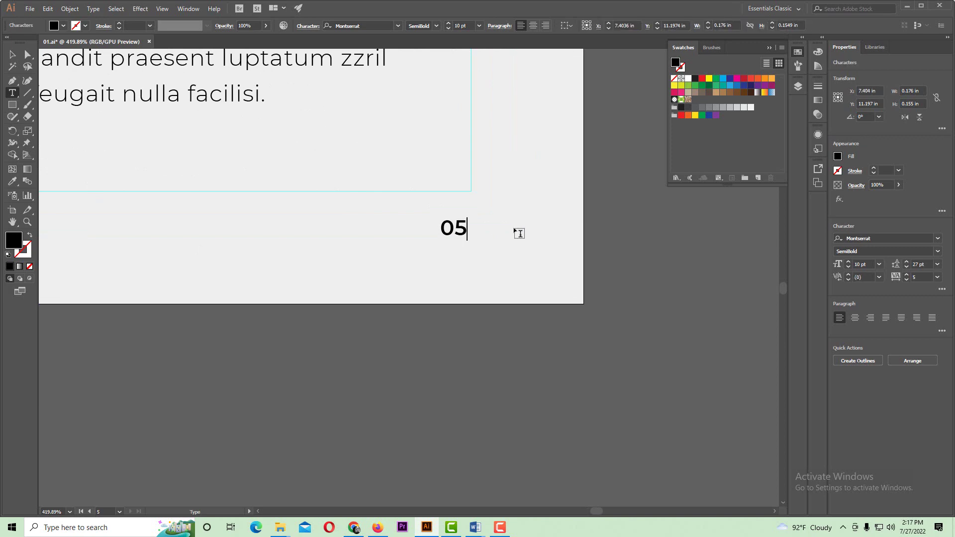
# - Shift the 05 page number slightly right so it lines up with the right margin guide
pyautogui.click(12, 54)
pyautogui.moveTo(457, 228); pyautogui.dragTo(462, 228)
pyautogui.click(306, 203)
pyautogui.scroll(-8, 306, 207)
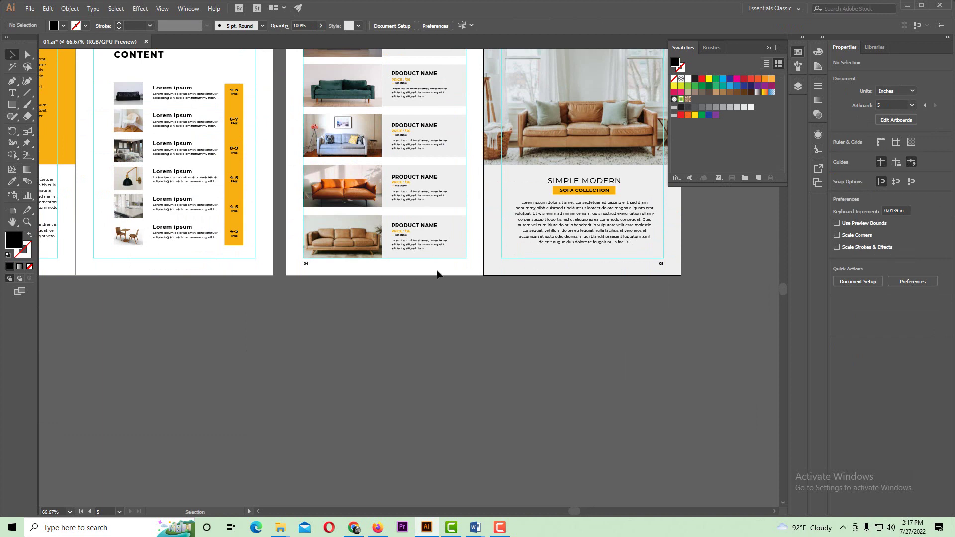
pyautogui.moveTo(330, 301); pyautogui.dragTo(422, 300)
pyautogui.moveTo(527, 286); pyautogui.dragTo(693, 337)
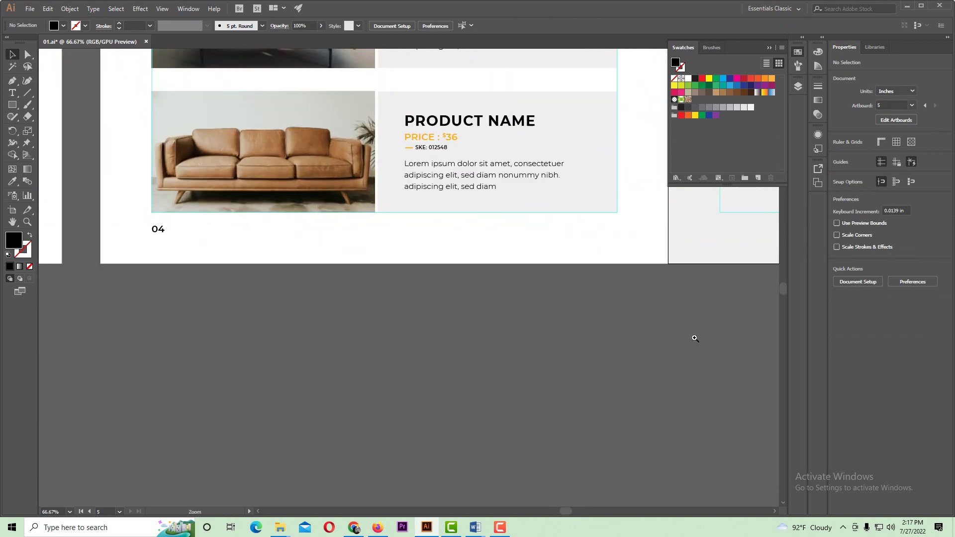
pyautogui.click(12, 94)
pyautogui.click(226, 341)
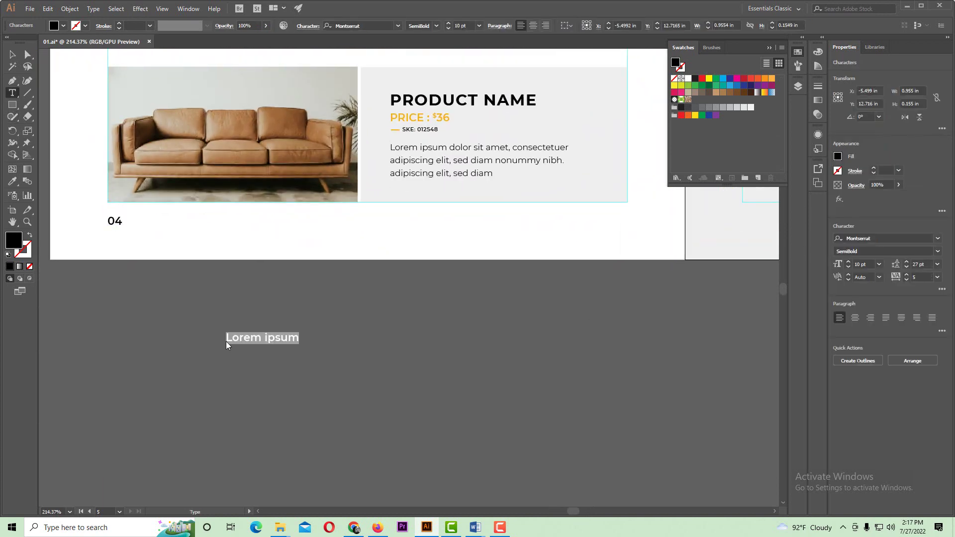
pyautogui.write('wwwww')
pyautogui.press('BackSpace')
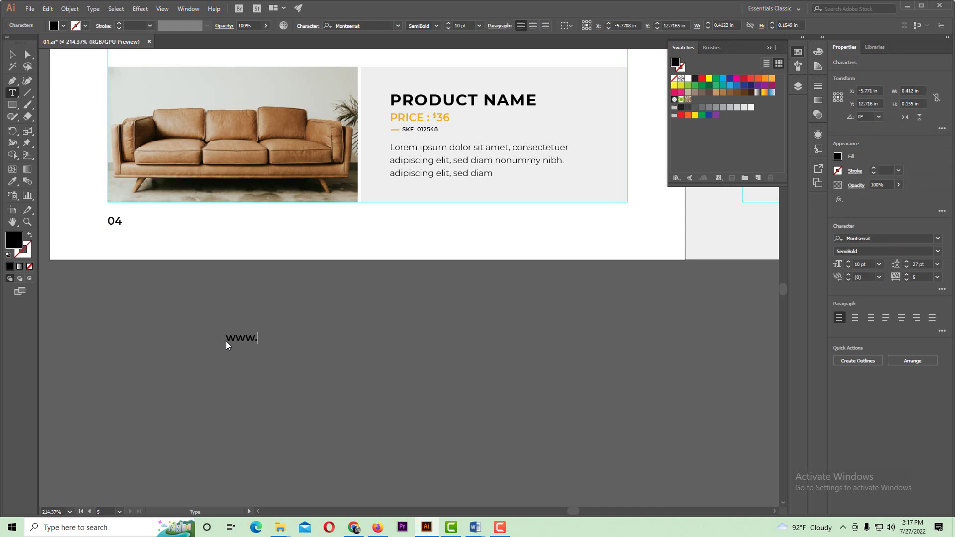
pyautogui.write('.namehere.com')
# - Change the web address text to uppercase
pyautogui.click(12, 54)
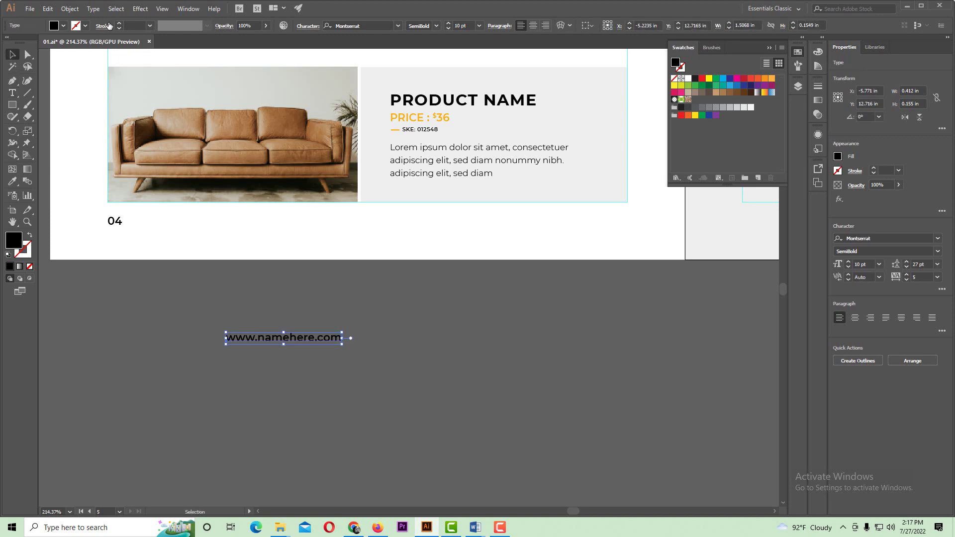
pyautogui.click(93, 9)
pyautogui.moveTo(209, 162)
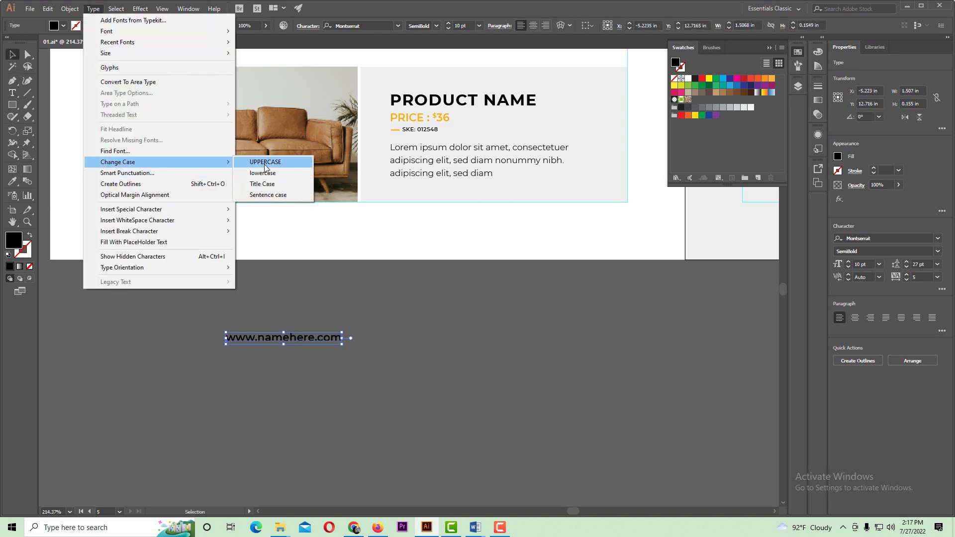
pyautogui.click(265, 164)
pyautogui.click(291, 311)
pyautogui.moveTo(256, 330); pyautogui.dragTo(182, 181)
pyautogui.press('Delete')
pyautogui.moveTo(253, 234); pyautogui.dragTo(325, 245)
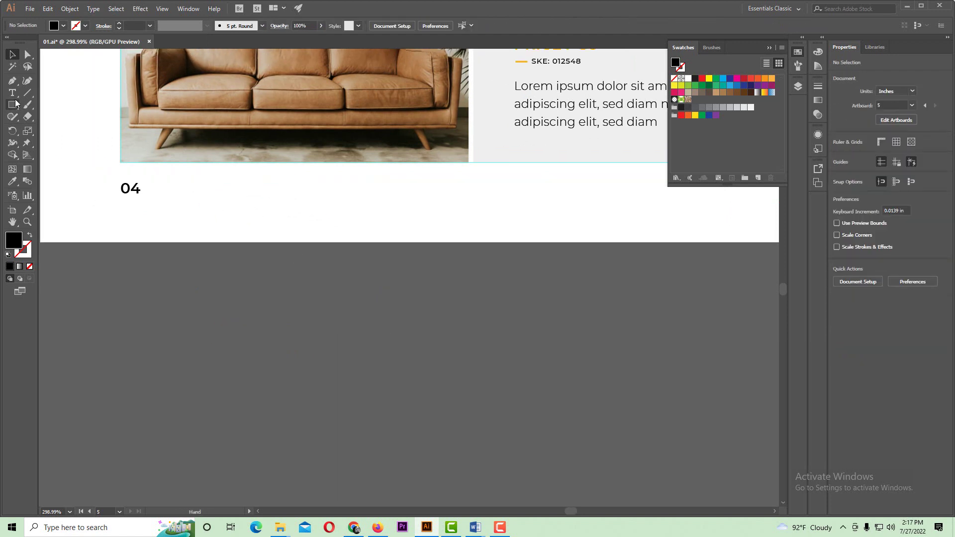
pyautogui.click(12, 92)
pyautogui.click(141, 189)
pyautogui.write('WWW.NAMEHERE.COM')
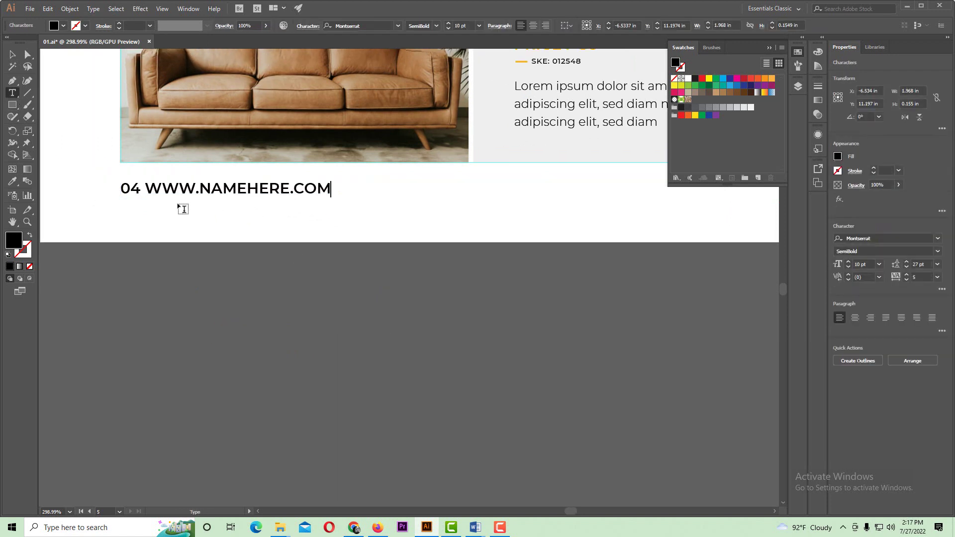
# - Insert a vertical bar glyph with spacing between the page number 04 and the web address in the footer
pyautogui.click(142, 188)
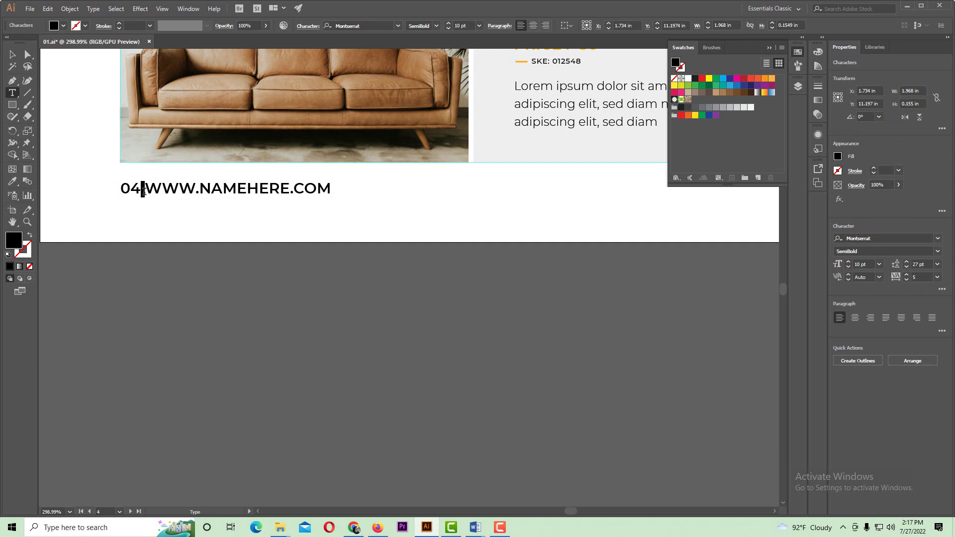
pyautogui.click(92, 9)
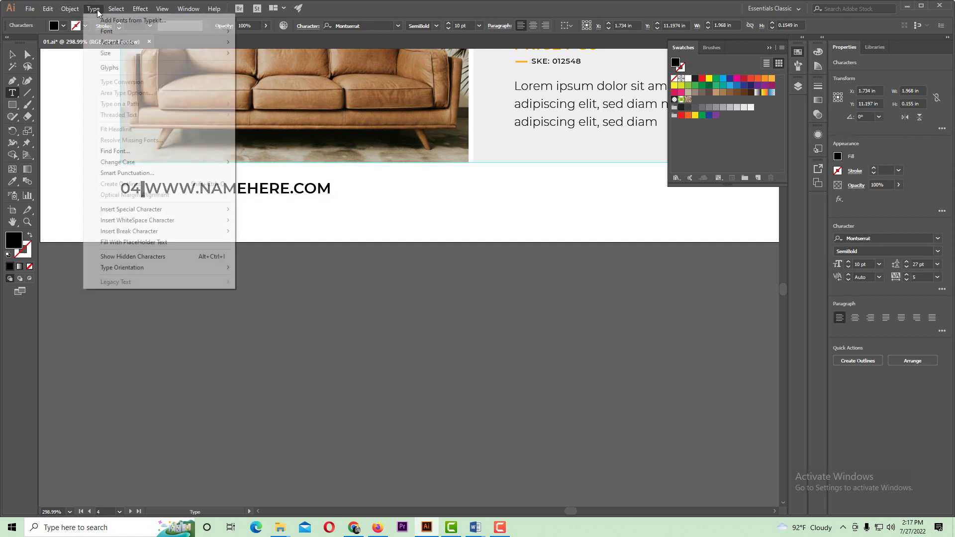
pyautogui.click(117, 70)
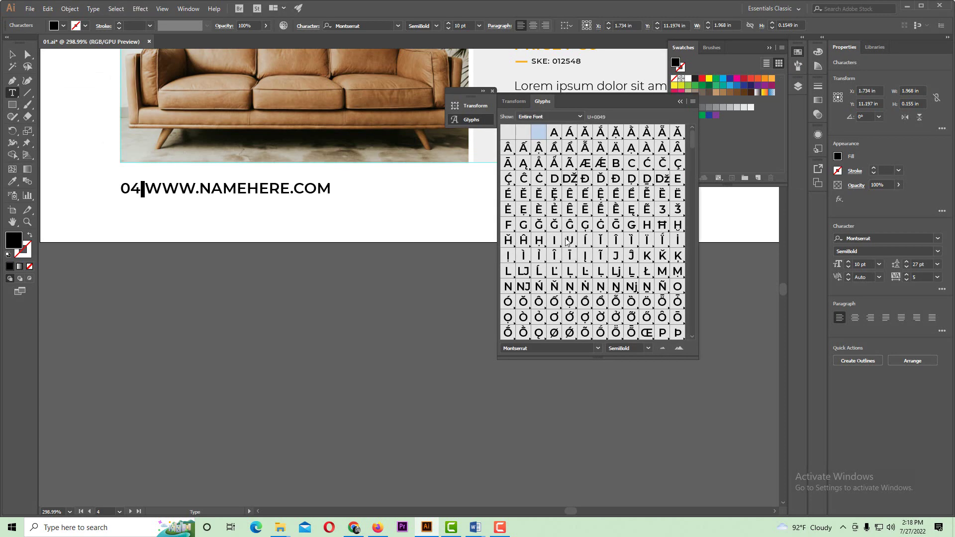
pyautogui.scroll(-10, 602, 240)
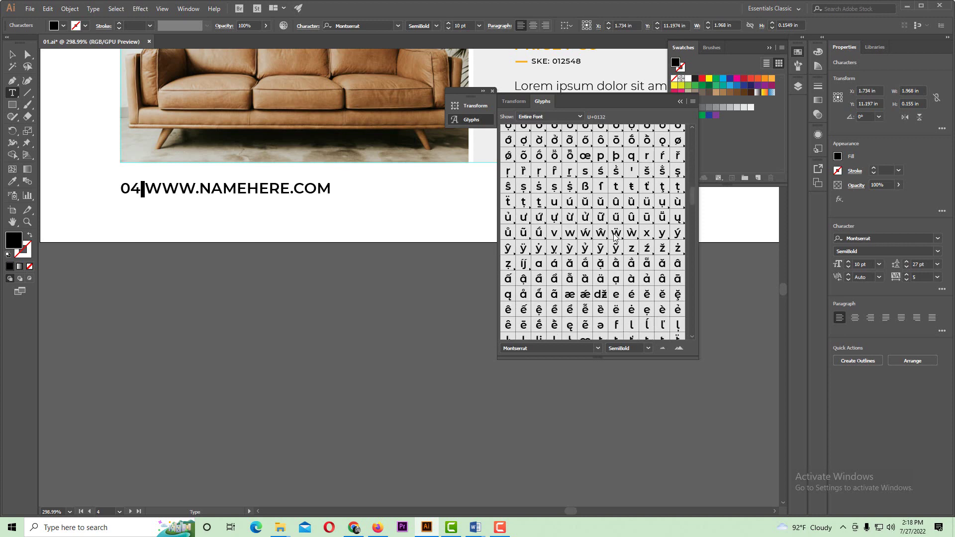
pyautogui.scroll(-12, 615, 239)
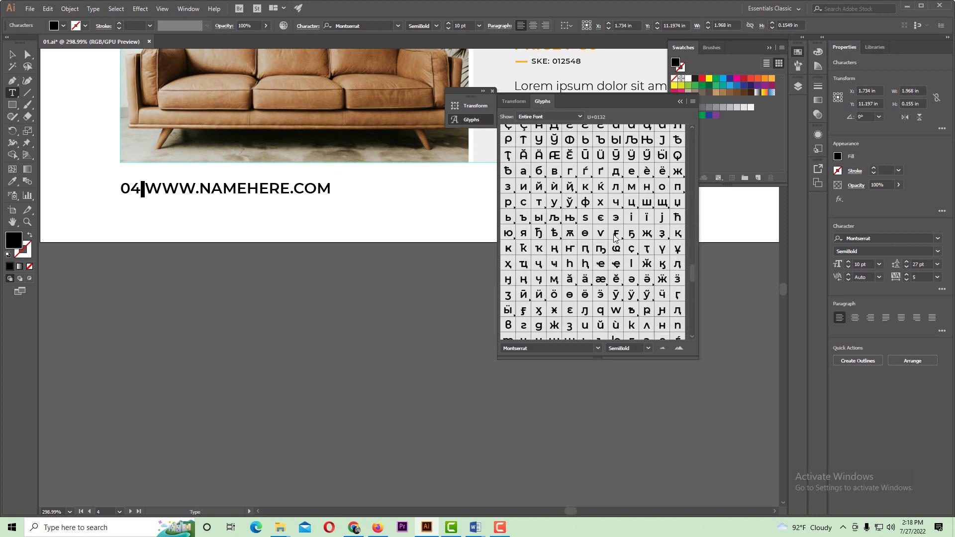
pyautogui.scroll(-6, 615, 239)
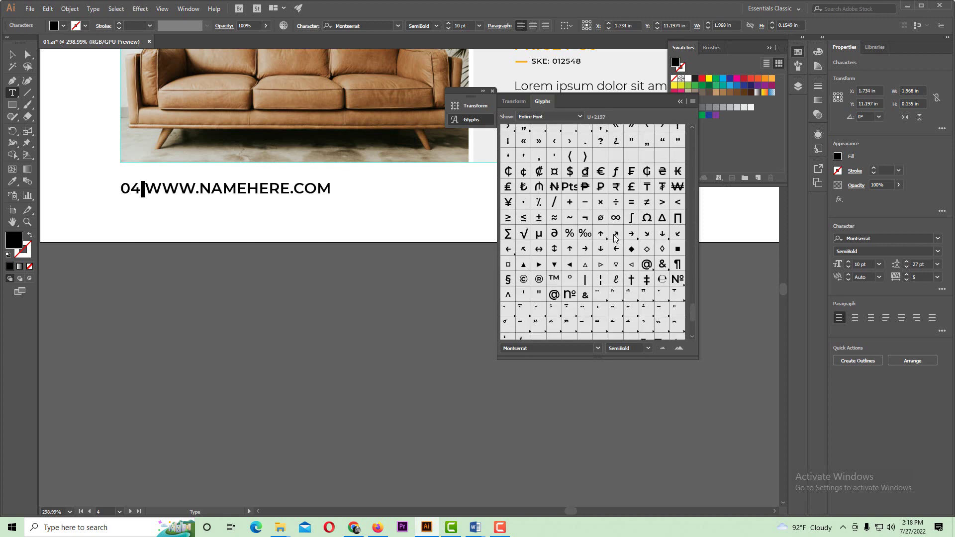
pyautogui.scroll(2, 615, 238)
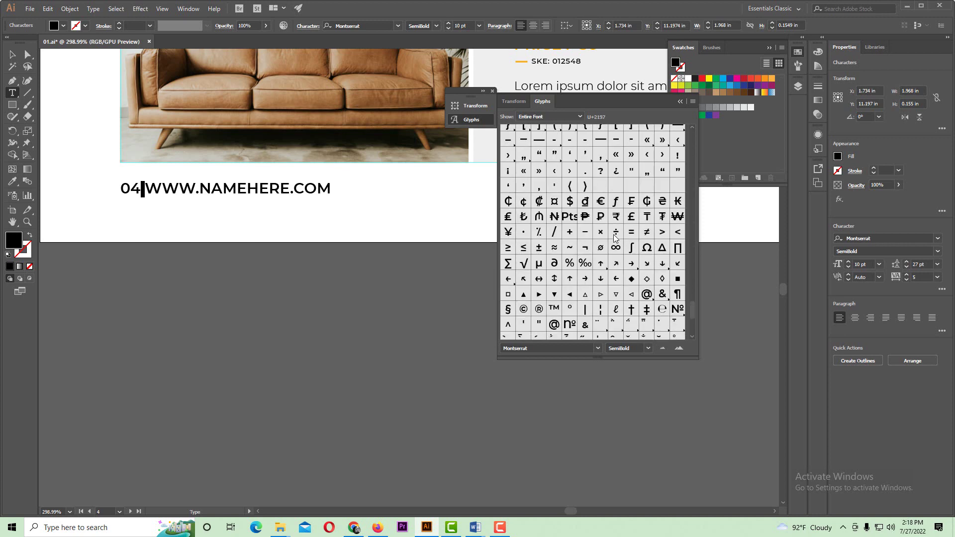
pyautogui.doubleClick(585, 309)
pyautogui.press('Left')
pyautogui.press('Left')
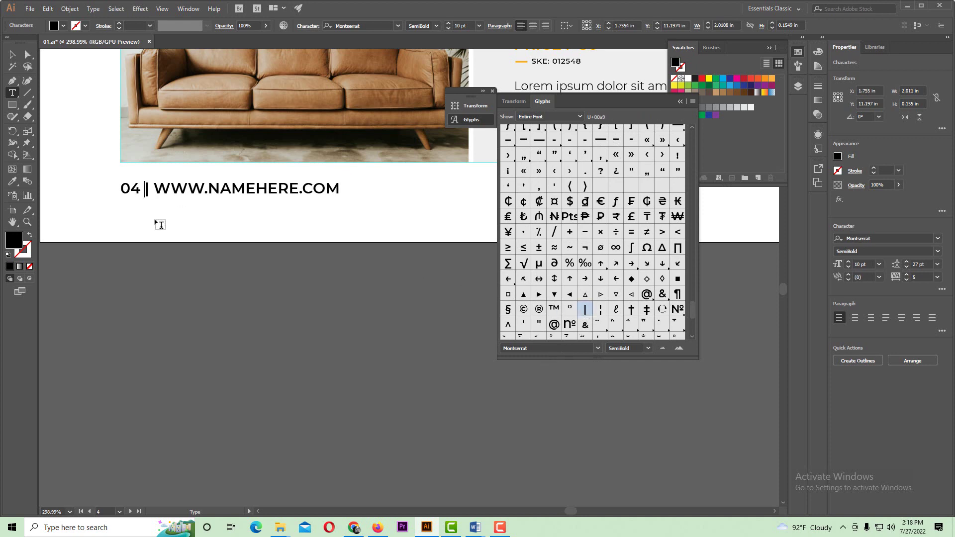
# - Set the web address after the 04 page number to 8 pt in the Regular font style
pyautogui.click(12, 54)
pyautogui.click(398, 264)
pyautogui.moveTo(430, 309); pyautogui.dragTo(280, 341)
pyautogui.click(13, 93)
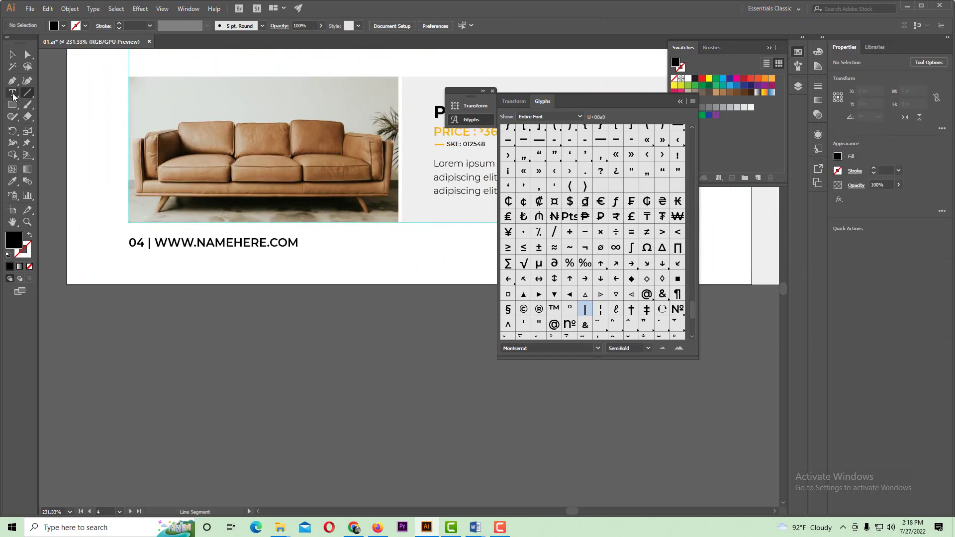
pyautogui.moveTo(155, 243); pyautogui.dragTo(374, 251)
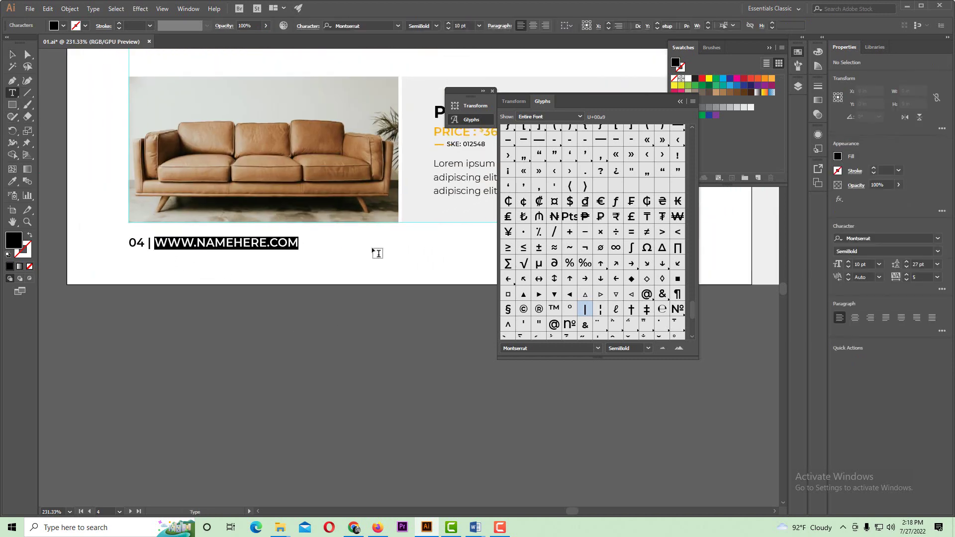
pyautogui.click(438, 27)
pyautogui.click(438, 27)
pyautogui.scroll(-2, 463, 24)
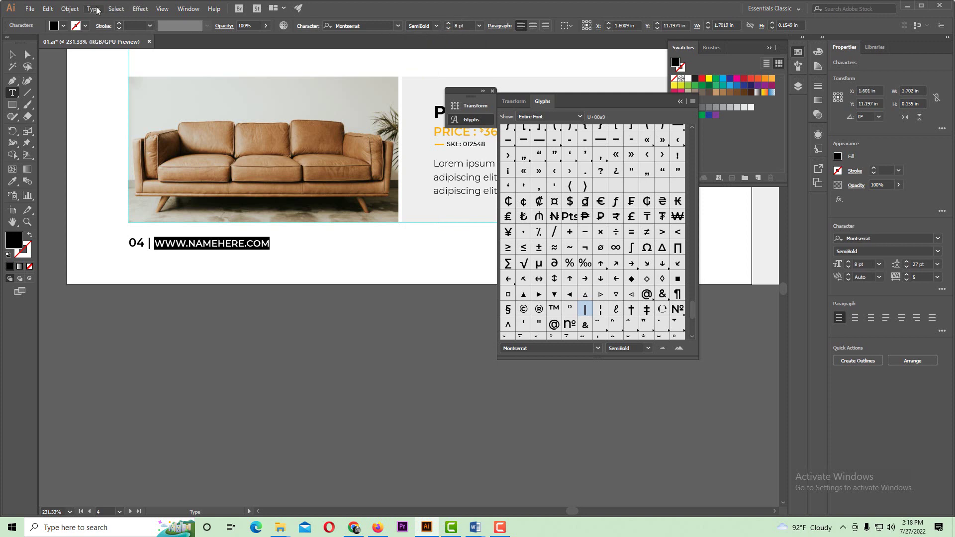
pyautogui.click(436, 26)
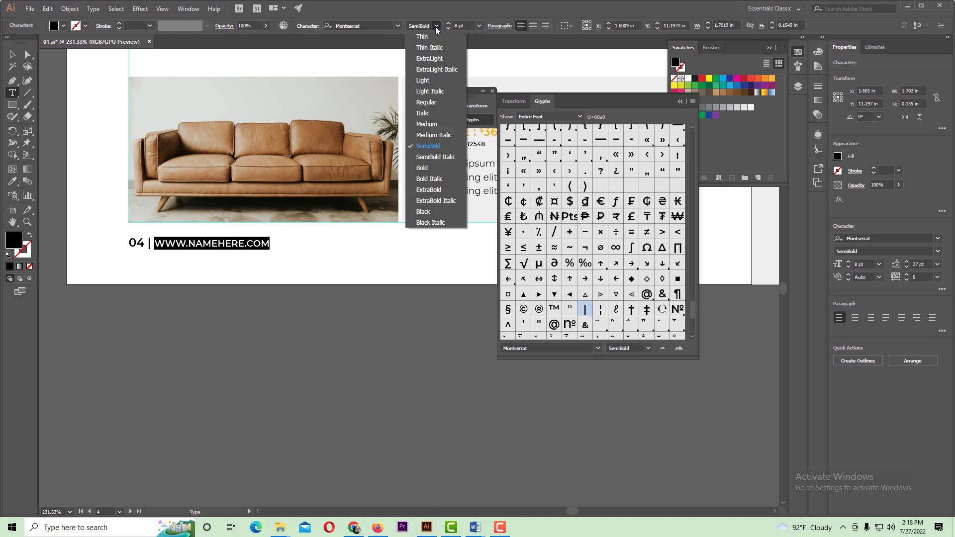
pyautogui.click(434, 103)
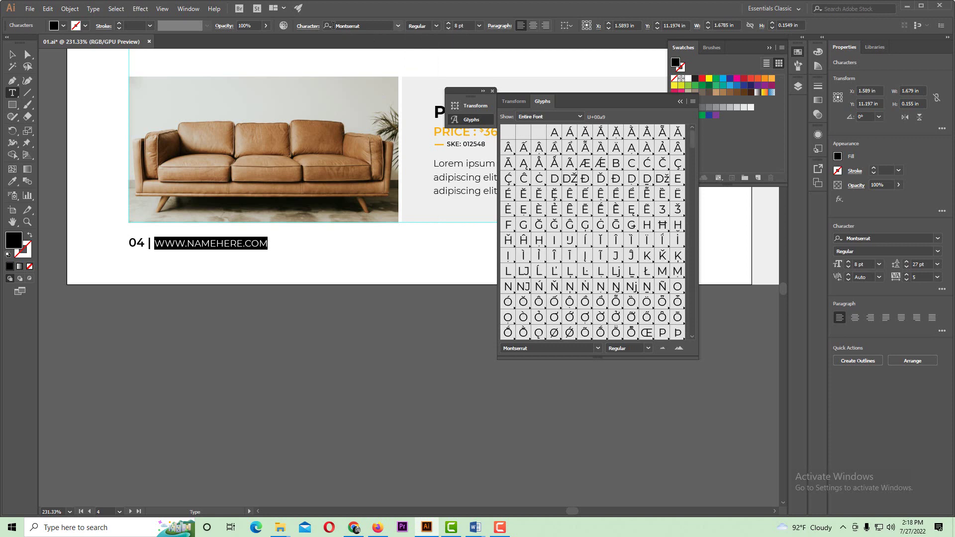
# - Set the tracking of the web address in the 04 footer to 200
pyautogui.hotkey('ctrl', 't')
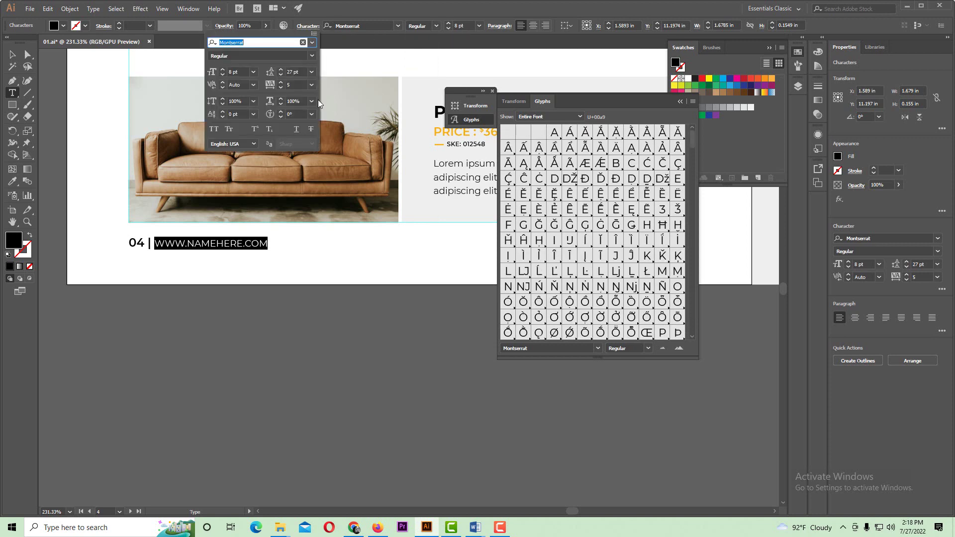
pyautogui.click(313, 87)
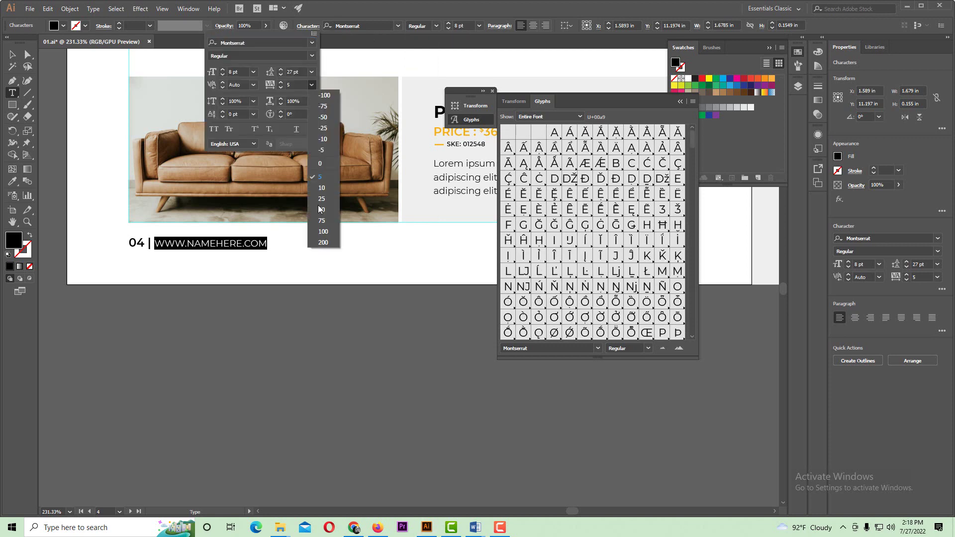
pyautogui.click(327, 243)
# - Select only the web address in the 04 footer and change its case to sentence case
pyautogui.click(250, 246)
pyautogui.tripleClick(250, 246)
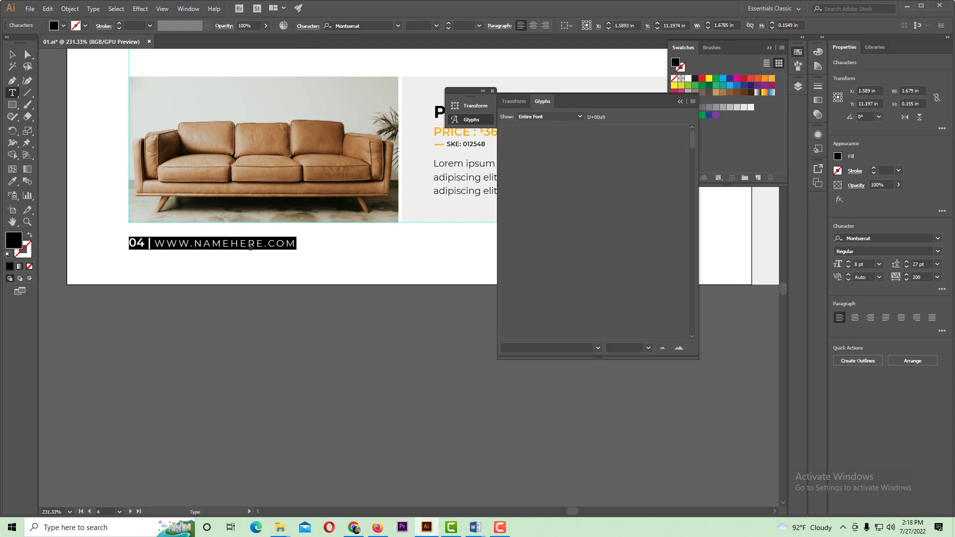
pyautogui.moveTo(154, 243); pyautogui.dragTo(315, 242)
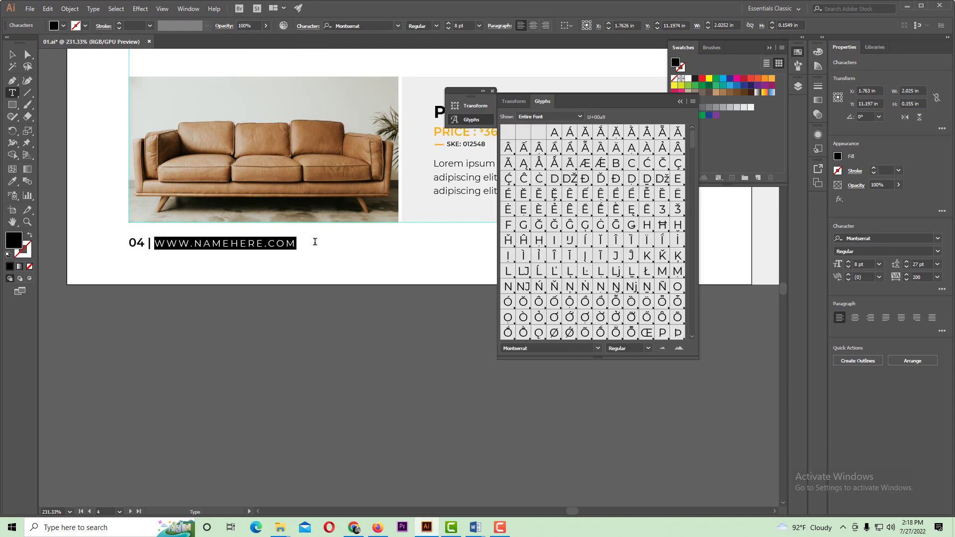
pyautogui.click(95, 9)
pyautogui.moveTo(139, 160)
pyautogui.click(294, 196)
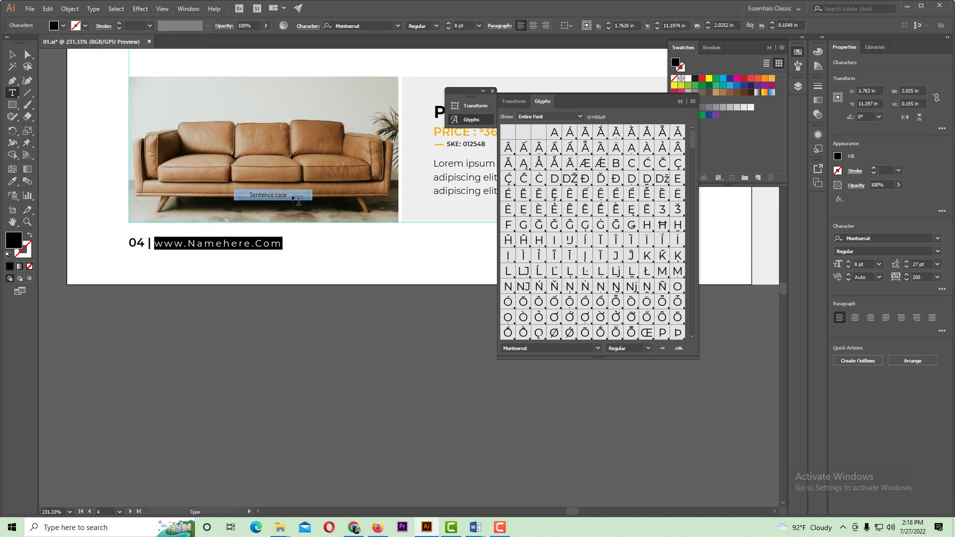
pyautogui.click(7, 59)
pyautogui.click(222, 339)
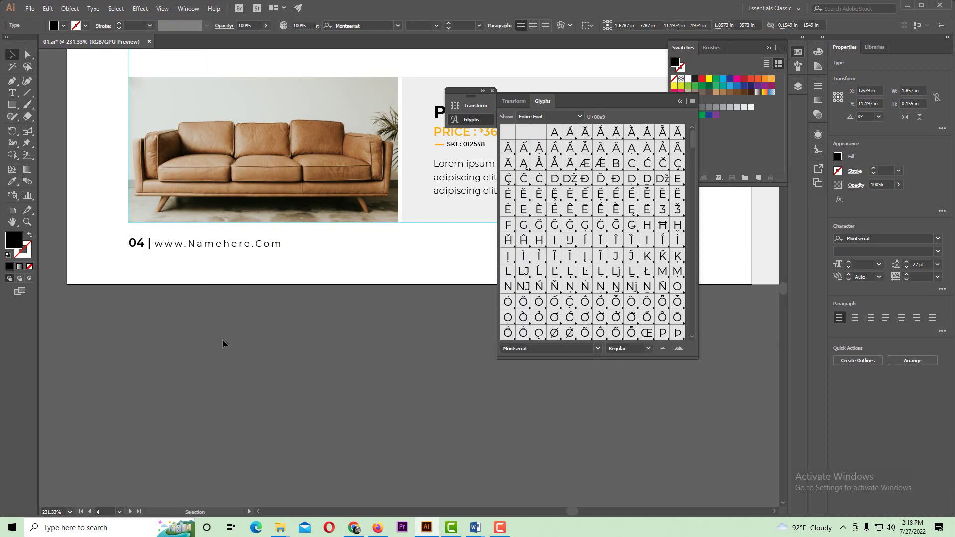
pyautogui.keyDown('ctrl'); pyautogui.keyDown('alt'); pyautogui.click(424, 288); pyautogui.keyUp('alt'); pyautogui.keyUp('ctrl')
pyautogui.moveTo(424, 288); pyautogui.dragTo(259, 305)
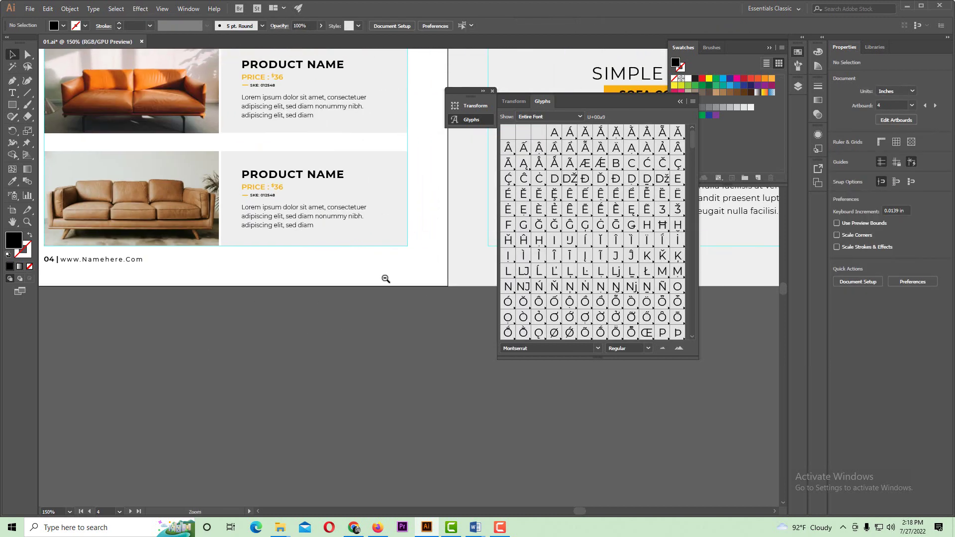
pyautogui.keyDown('ctrl'); pyautogui.keyDown('alt'); pyautogui.click(385, 279); pyautogui.keyUp('alt'); pyautogui.keyUp('ctrl')
pyautogui.keyDown('ctrl'); pyautogui.keyDown('alt'); pyautogui.click(385, 279); pyautogui.keyUp('alt'); pyautogui.keyUp('ctrl')
pyautogui.moveTo(354, 279); pyautogui.dragTo(157, 296)
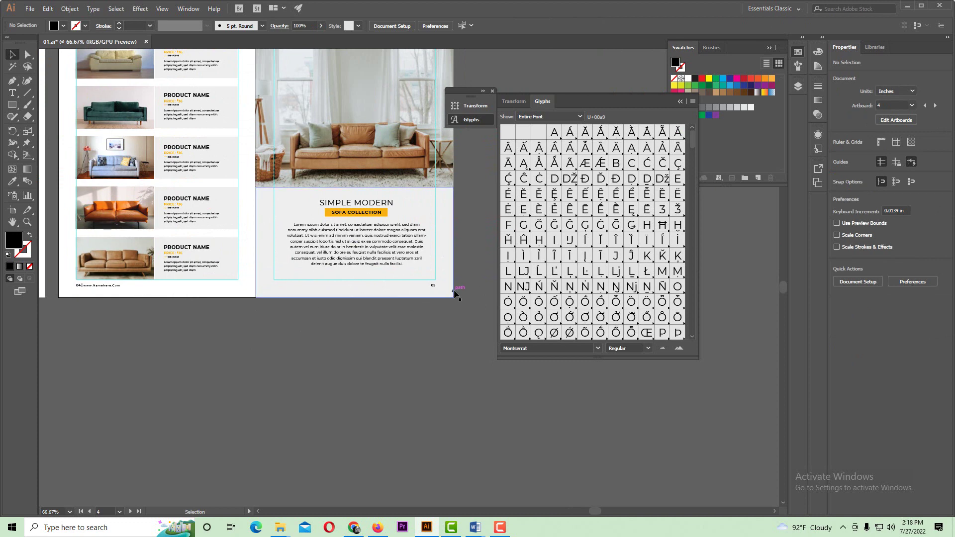
pyautogui.scroll(3, 139, 292)
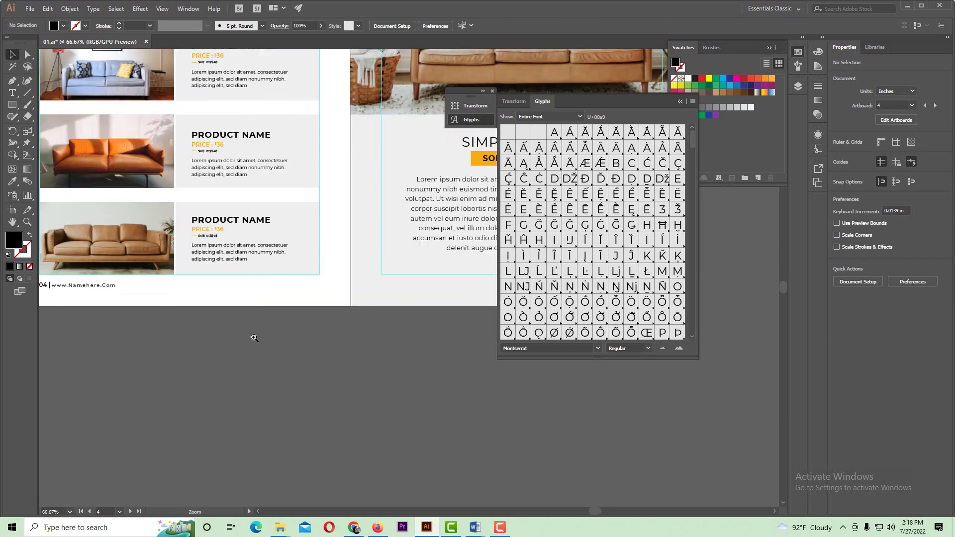
pyautogui.click(18, 92)
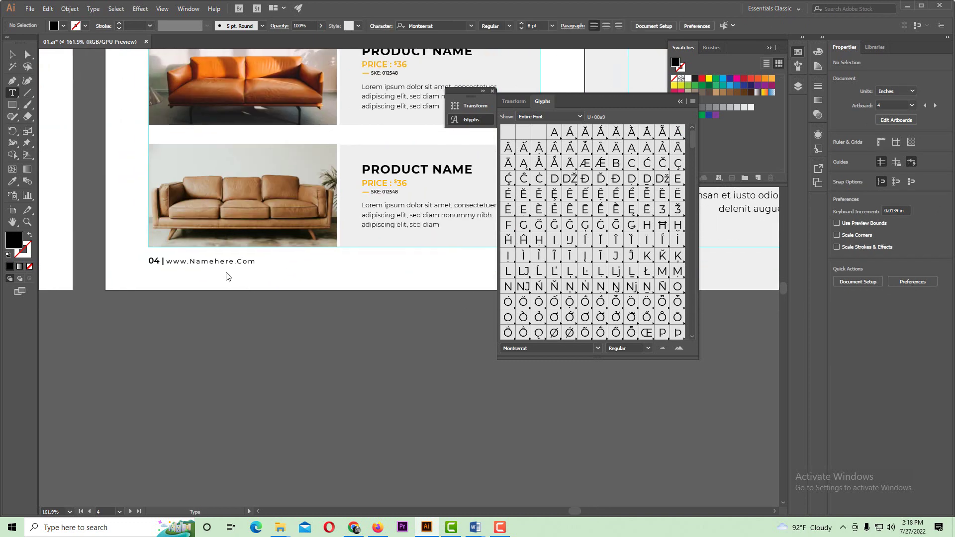
pyautogui.click(165, 261)
pyautogui.moveTo(162, 260); pyautogui.dragTo(256, 262)
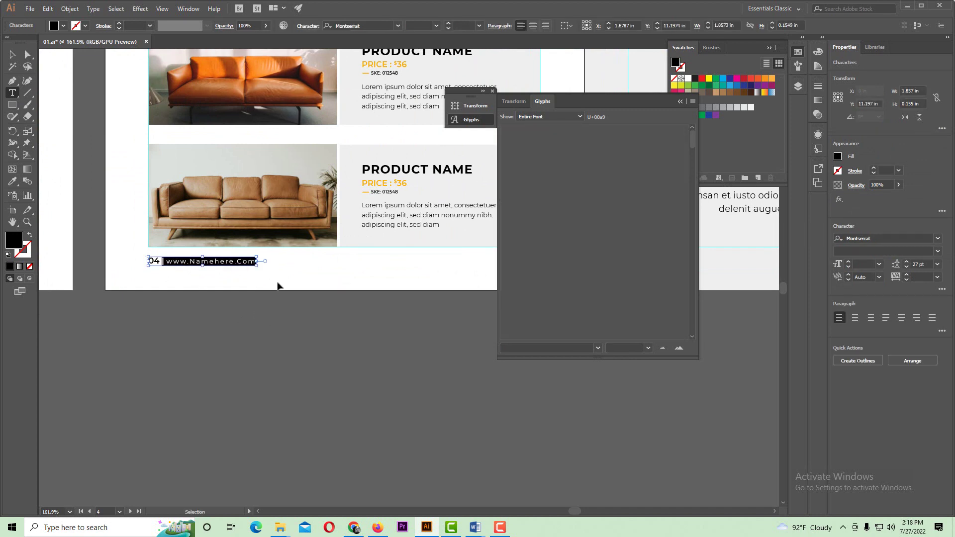
pyautogui.click(12, 55)
pyautogui.click(364, 340)
# - Paste the copied vertical bar and web address directly before the 05 page number on the facing page
pyautogui.scroll(-1, 253, 363)
pyautogui.moveTo(253, 363); pyautogui.dragTo(252, 322)
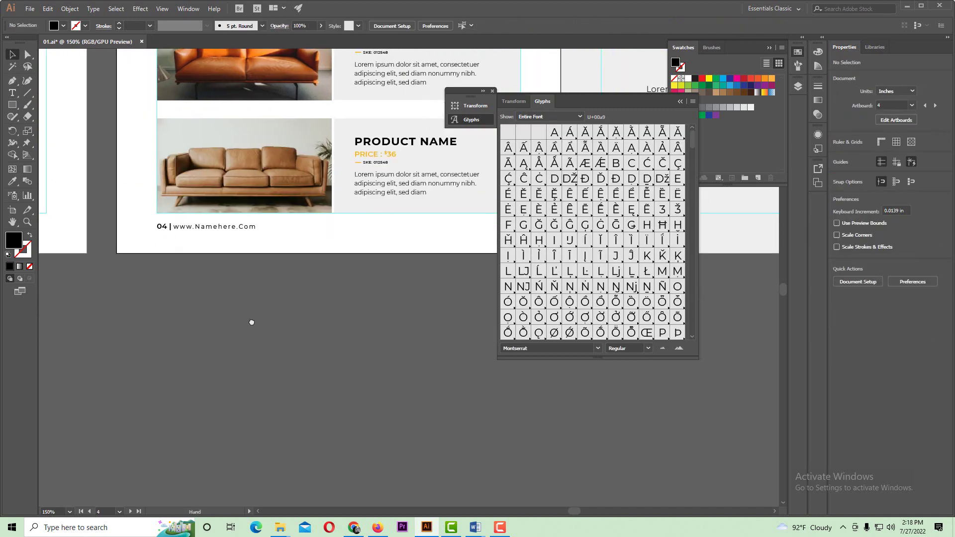
pyautogui.moveTo(472, 328); pyautogui.dragTo(127, 360)
pyautogui.scroll(2, 417, 294)
pyautogui.moveTo(417, 294); pyautogui.dragTo(458, 339)
pyautogui.press('t')
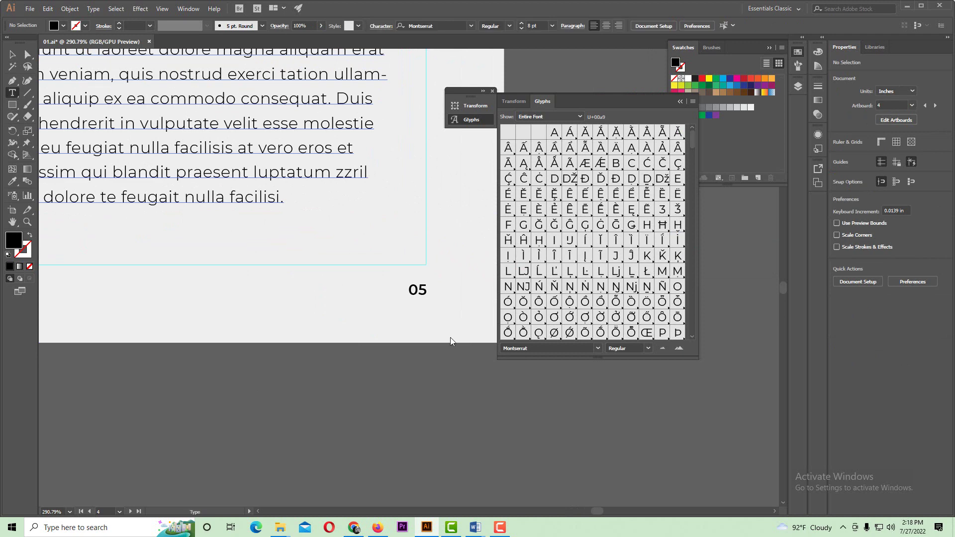
pyautogui.click(412, 290)
pyautogui.click(413, 290)
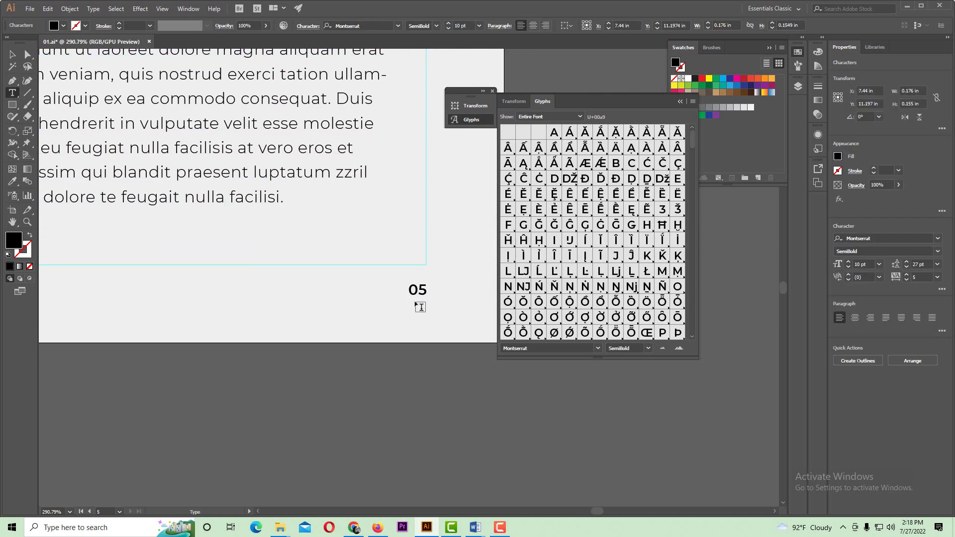
pyautogui.hotkey('ctrl', 'v')
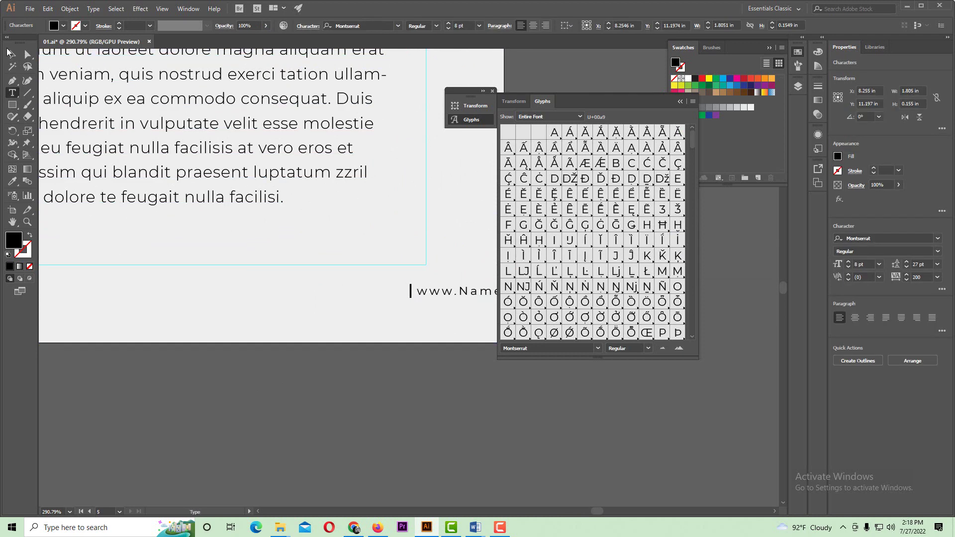
# - Move the 05 footer text about 1.6 in left so its end meets the right margin guide
pyautogui.click(8, 53)
pyautogui.hotkey('ctrl', '-')
pyautogui.hotkey('ctrl', '-')
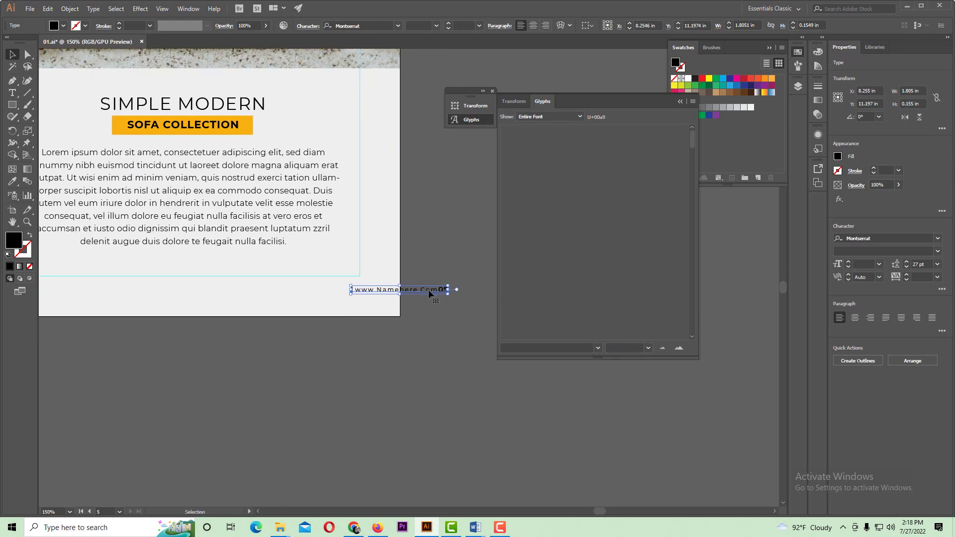
pyautogui.moveTo(428, 291); pyautogui.dragTo(342, 294)
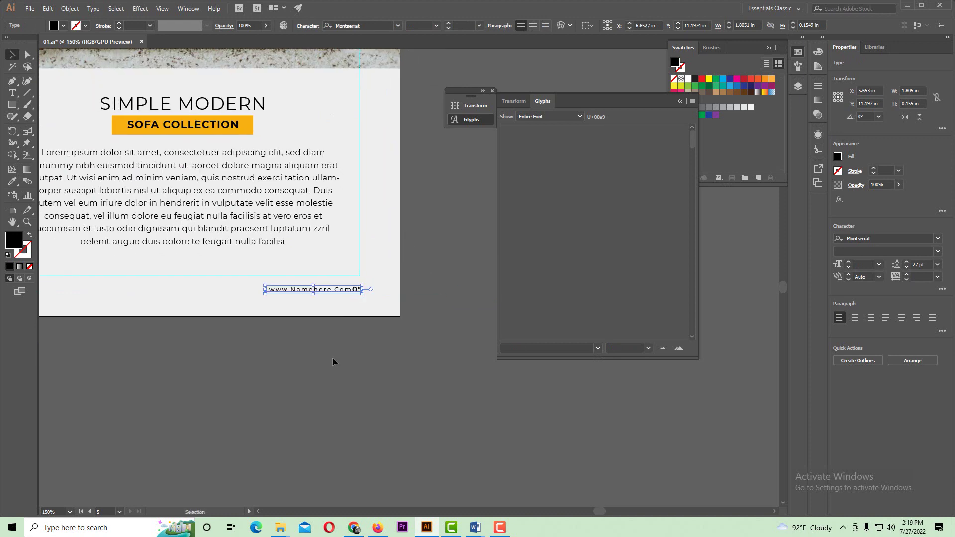
pyautogui.click(332, 357)
# - Remove the vertical bar ahead of the web address in the 05 footer and place it between the address and 05
pyautogui.moveTo(231, 218); pyautogui.dragTo(483, 360)
pyautogui.click(13, 93)
pyautogui.moveTo(152, 283); pyautogui.dragTo(127, 276)
pyautogui.press('BackSpace')
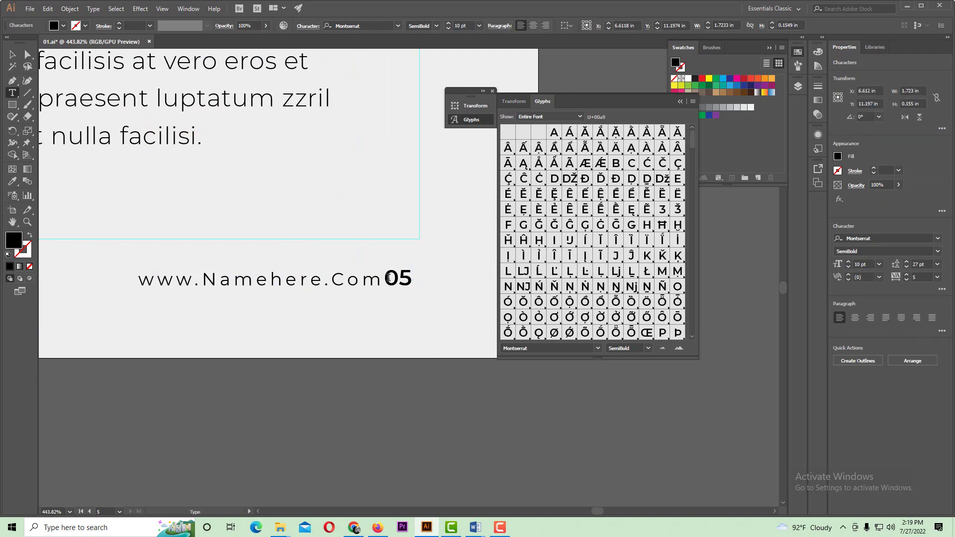
pyautogui.click(388, 277)
pyautogui.write('|')
pyautogui.press('Escape')
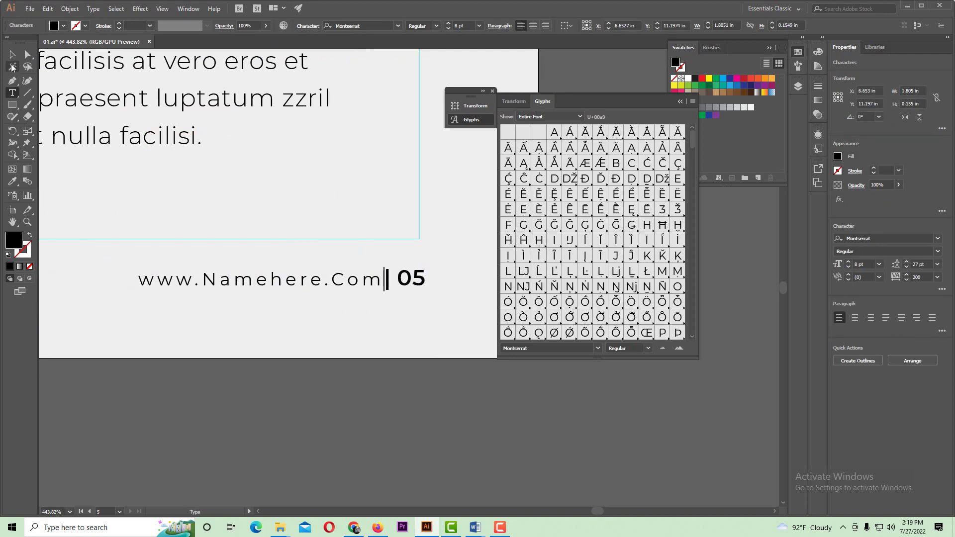
pyautogui.click(397, 420)
# - Nudge the 05 footer text slightly upward below the margin frame of the facing page
pyautogui.moveTo(413, 283); pyautogui.dragTo(412, 280)
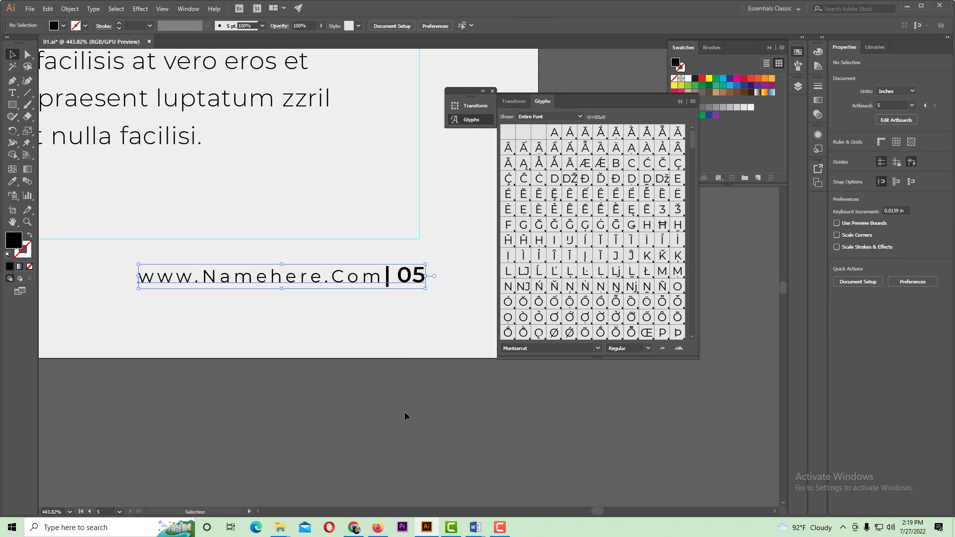
pyautogui.keyDown('ctrl'); pyautogui.keyDown('alt'); pyautogui.click(318, 269); pyautogui.keyUp('alt'); pyautogui.keyUp('ctrl')
pyautogui.keyDown('ctrl'); pyautogui.keyDown('alt'); pyautogui.click(318, 268); pyautogui.keyUp('alt'); pyautogui.keyUp('ctrl')
pyautogui.keyDown('ctrl'); pyautogui.keyDown('alt'); pyautogui.click(391, 298); pyautogui.keyUp('alt'); pyautogui.keyUp('ctrl')
pyautogui.keyDown('ctrl'); pyautogui.keyDown('alt'); pyautogui.click(392, 297); pyautogui.keyUp('alt'); pyautogui.keyUp('ctrl')
pyautogui.moveTo(358, 310); pyautogui.dragTo(329, 343)
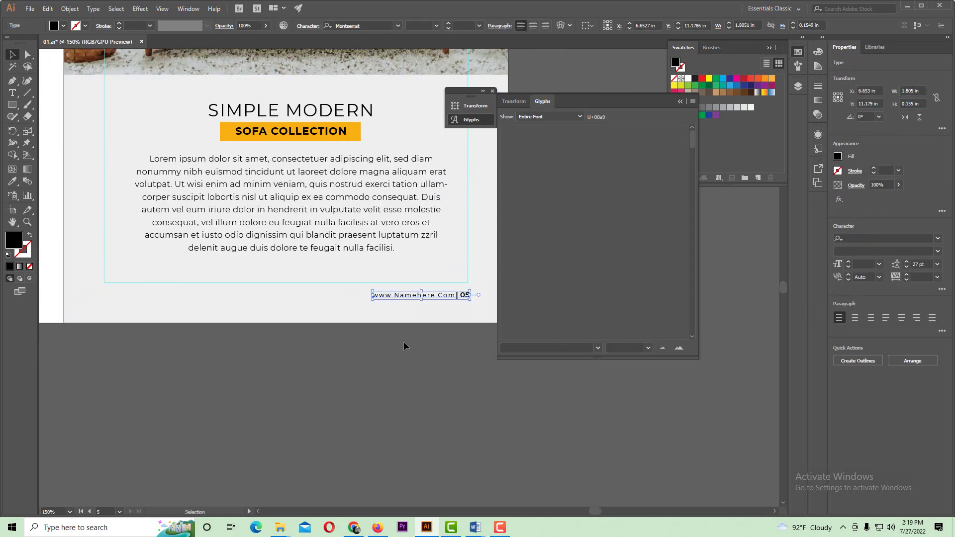
pyautogui.keyDown('ctrl'); pyautogui.keyDown('alt'); pyautogui.click(388, 272); pyautogui.keyUp('alt'); pyautogui.keyUp('ctrl')
pyautogui.click(416, 338)
pyautogui.click(433, 292)
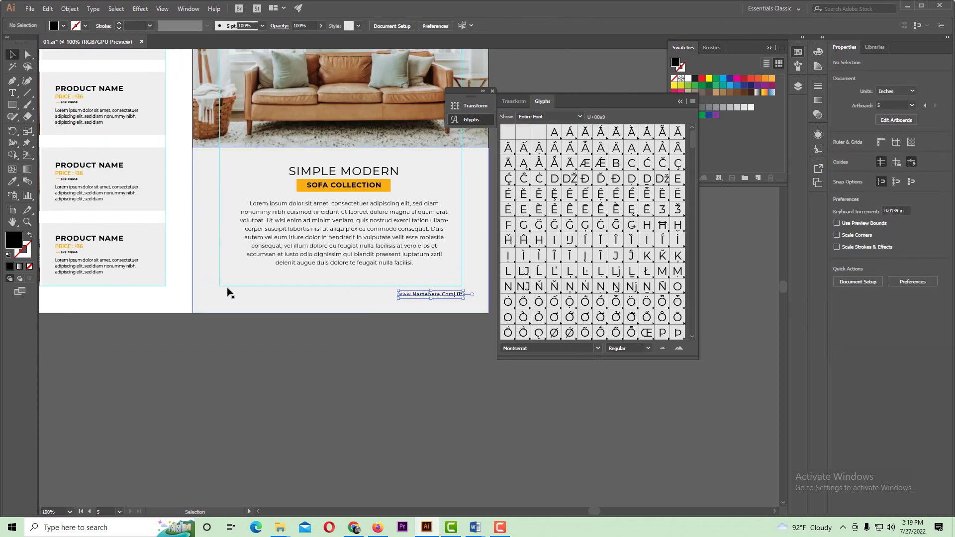
# - Match the entire 04 and 05 footers to the web address's regular letter-spaced text style with the Eyedropper
pyautogui.keyDown('ctrl'); pyautogui.keyDown('alt'); pyautogui.click(228, 292); pyautogui.keyUp('alt'); pyautogui.keyUp('ctrl')
pyautogui.moveTo(228, 292); pyautogui.dragTo(502, 284)
pyautogui.moveTo(300, 291); pyautogui.dragTo(520, 368)
pyautogui.keyDown('shift'); pyautogui.click(419, 275); pyautogui.keyUp('shift')
pyautogui.click(418, 274)
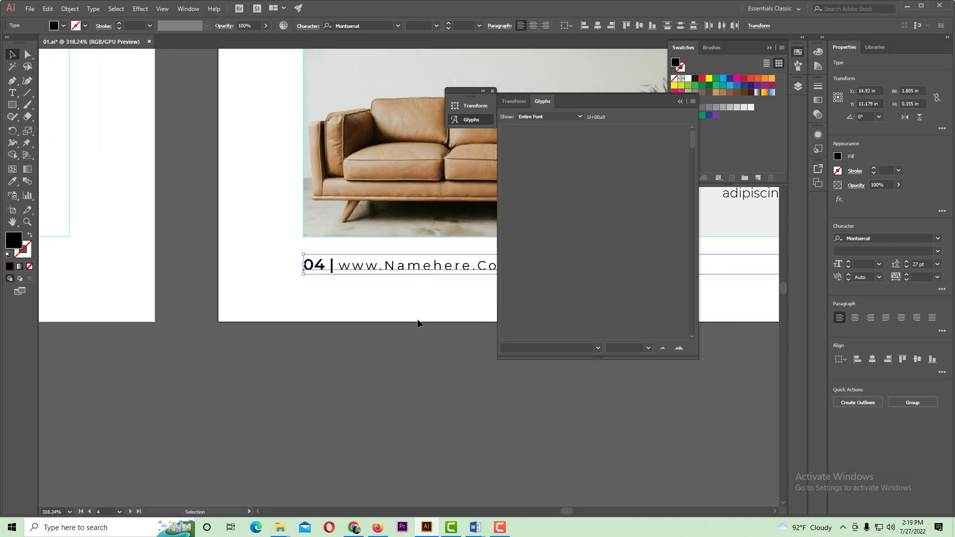
pyautogui.click(12, 182)
pyautogui.click(351, 264)
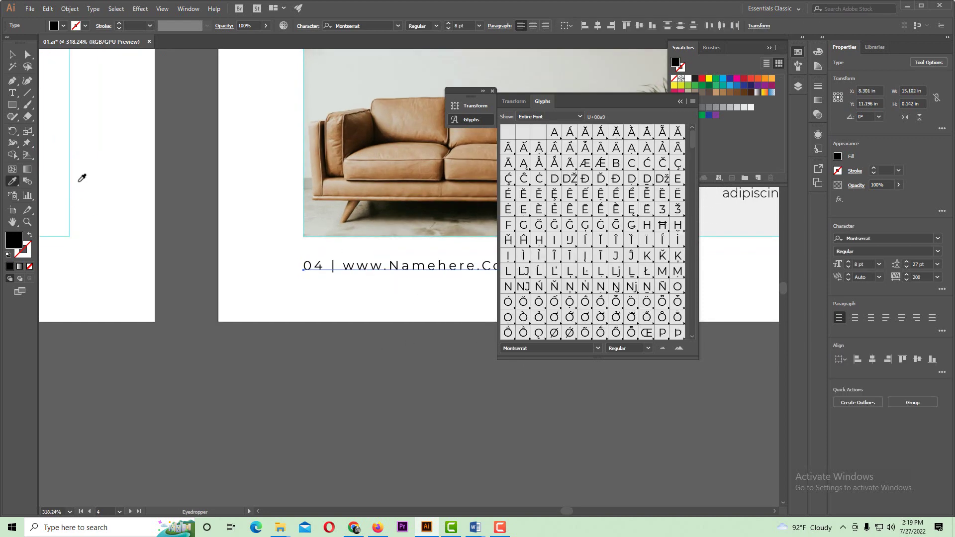
pyautogui.click(12, 56)
pyautogui.click(271, 394)
# - Inspect the restyled 04 and 05 footers up close and across the spread, and collapse the Glyphs panel
pyautogui.moveTo(337, 269); pyautogui.dragTo(379, 271)
pyautogui.scroll(-3, 379, 271)
pyautogui.moveTo(332, 316); pyautogui.dragTo(143, 331)
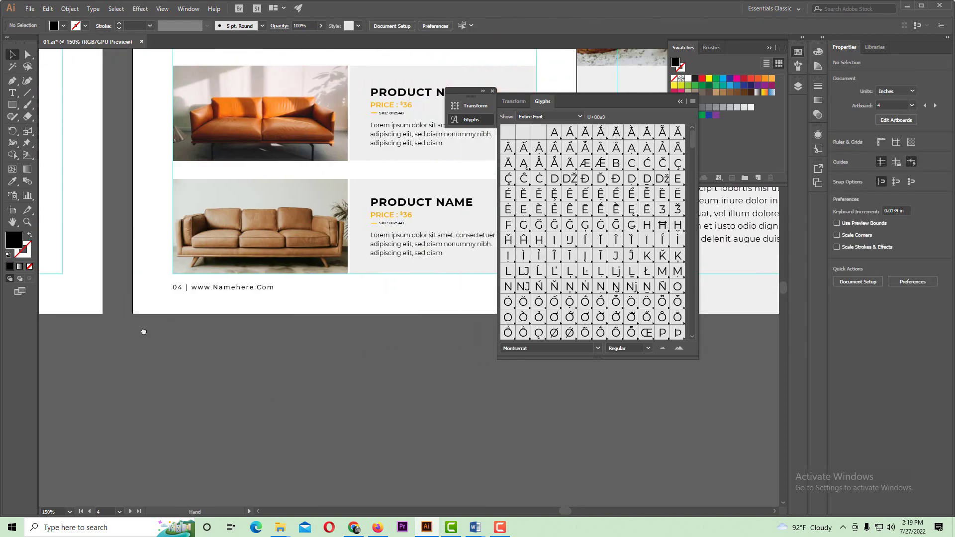
pyautogui.moveTo(575, 360); pyautogui.dragTo(209, 333)
pyautogui.moveTo(351, 279); pyautogui.dragTo(480, 363)
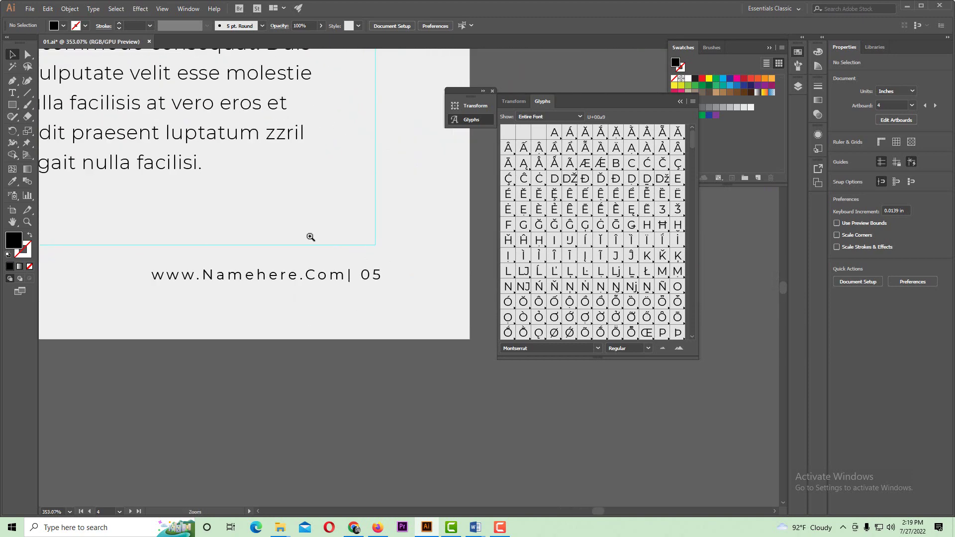
pyautogui.keyDown('ctrl'); pyautogui.keyDown('alt'); pyautogui.click(308, 230); pyautogui.keyUp('alt'); pyautogui.keyUp('ctrl')
pyautogui.keyDown('ctrl'); pyautogui.keyDown('alt'); pyautogui.click(307, 231); pyautogui.keyUp('alt'); pyautogui.keyUp('ctrl')
pyautogui.keyDown('ctrl'); pyautogui.keyDown('alt'); pyautogui.click(308, 230); pyautogui.keyUp('alt'); pyautogui.keyUp('ctrl')
pyautogui.keyDown('ctrl'); pyautogui.keyDown('alt'); pyautogui.click(353, 295); pyautogui.keyUp('alt'); pyautogui.keyUp('ctrl')
pyautogui.moveTo(278, 307); pyautogui.dragTo(401, 229)
pyautogui.keyDown('ctrl'); pyautogui.keyDown('alt'); pyautogui.click(401, 229); pyautogui.keyUp('alt'); pyautogui.keyUp('ctrl')
pyautogui.moveTo(336, 243); pyautogui.dragTo(255, 249)
pyautogui.click(680, 101)
pyautogui.keyDown('ctrl'); pyautogui.click(380, 272); pyautogui.keyUp('ctrl')
pyautogui.keyDown('ctrl'); pyautogui.click(380, 272); pyautogui.keyUp('ctrl')
pyautogui.moveTo(365, 292); pyautogui.dragTo(368, 257)
pyautogui.keyDown('ctrl'); pyautogui.keyDown('alt'); pyautogui.click(539, 280); pyautogui.keyUp('alt'); pyautogui.keyUp('ctrl')
pyautogui.moveTo(407, 283); pyautogui.dragTo(461, 289)
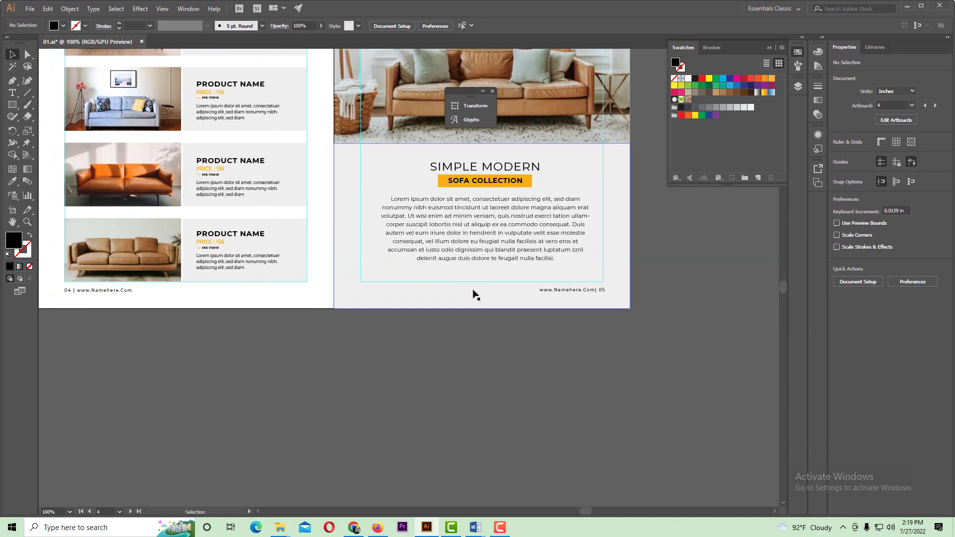
# - Draw a bar about 10.77 in wide and 0.05 in high between the two footers and fill it with the price text's orange
pyautogui.press('m')
pyautogui.moveTo(146, 290); pyautogui.dragTo(532, 291)
pyautogui.scroll(3, 192, 286)
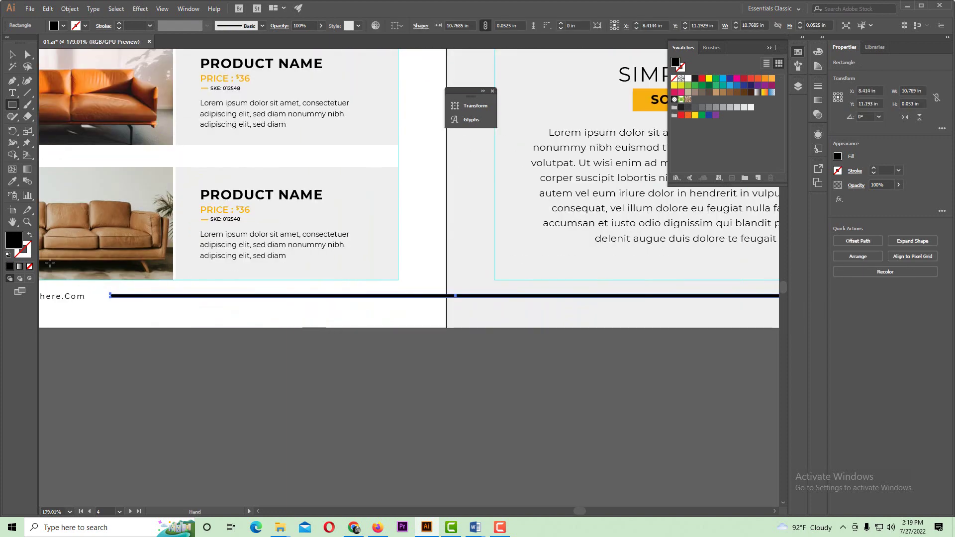
pyautogui.click(12, 182)
pyautogui.click(247, 209)
pyautogui.click(12, 54)
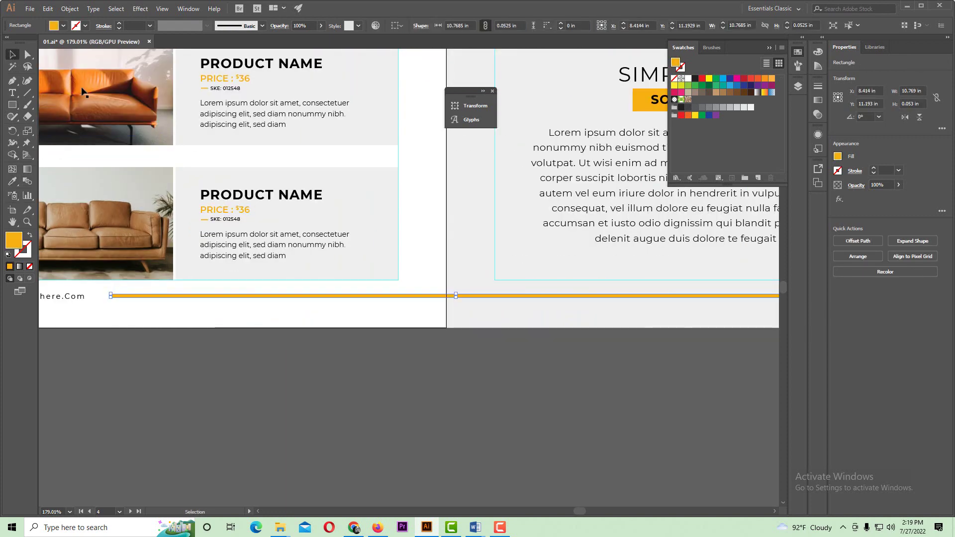
# - Thin the orange bar between the footers to about 0.023 in high and deselect it
pyautogui.moveTo(471, 285); pyautogui.dragTo(619, 340)
pyautogui.moveTo(431, 311); pyautogui.dragTo(456, 315)
pyautogui.click(433, 418)
pyautogui.keyDown('ctrl'); pyautogui.keyDown('alt'); pyautogui.click(426, 243); pyautogui.keyUp('alt'); pyautogui.keyUp('ctrl')
pyautogui.keyDown('ctrl'); pyautogui.keyDown('alt'); pyautogui.click(426, 243); pyautogui.keyUp('alt'); pyautogui.keyUp('ctrl')
pyautogui.keyDown('ctrl'); pyautogui.keyDown('alt'); pyautogui.click(427, 244); pyautogui.keyUp('alt'); pyautogui.keyUp('ctrl')
pyautogui.keyDown('ctrl'); pyautogui.keyDown('alt'); pyautogui.click(426, 243); pyautogui.keyUp('alt'); pyautogui.keyUp('ctrl')
pyautogui.keyDown('ctrl'); pyautogui.keyDown('alt'); pyautogui.click(426, 243); pyautogui.keyUp('alt'); pyautogui.keyUp('ctrl')
pyautogui.moveTo(326, 356); pyautogui.dragTo(448, 354)
pyautogui.keyDown('ctrl'); pyautogui.keyDown('alt'); pyautogui.click(428, 291); pyautogui.keyUp('alt'); pyautogui.keyUp('ctrl')
pyautogui.keyDown('ctrl'); pyautogui.keyDown('alt'); pyautogui.click(428, 290); pyautogui.keyUp('alt'); pyautogui.keyUp('ctrl')
pyautogui.keyDown('ctrl'); pyautogui.keyDown('alt'); pyautogui.click(430, 290); pyautogui.keyUp('alt'); pyautogui.keyUp('ctrl')
pyautogui.keyDown('ctrl'); pyautogui.keyDown('alt'); pyautogui.click(430, 290); pyautogui.keyUp('alt'); pyautogui.keyUp('ctrl')
pyautogui.keyDown('ctrl'); pyautogui.keyDown('alt'); pyautogui.click(429, 290); pyautogui.keyUp('alt'); pyautogui.keyUp('ctrl')
pyautogui.keyDown('ctrl'); pyautogui.keyDown('alt'); pyautogui.click(430, 290); pyautogui.keyUp('alt'); pyautogui.keyUp('ctrl')
pyautogui.click(418, 336)
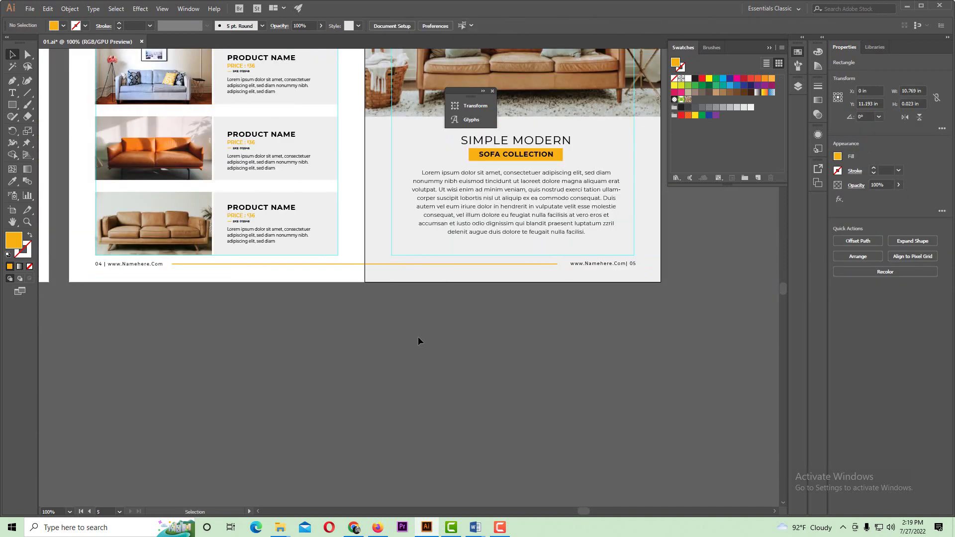
# - Hide the guides, review the complete sofa spread beside the table of contents page, and save the document
pyautogui.moveTo(409, 203); pyautogui.dragTo(353, 302)
pyautogui.keyDown('ctrl'); pyautogui.keyDown('alt'); pyautogui.click(396, 214); pyautogui.keyUp('alt'); pyautogui.keyUp('ctrl')
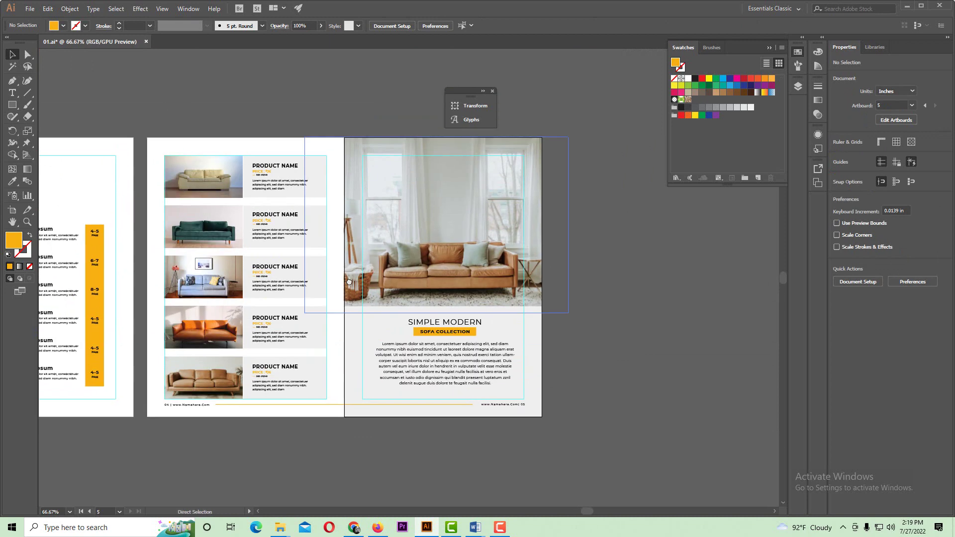
pyautogui.scroll(2, 416, 341)
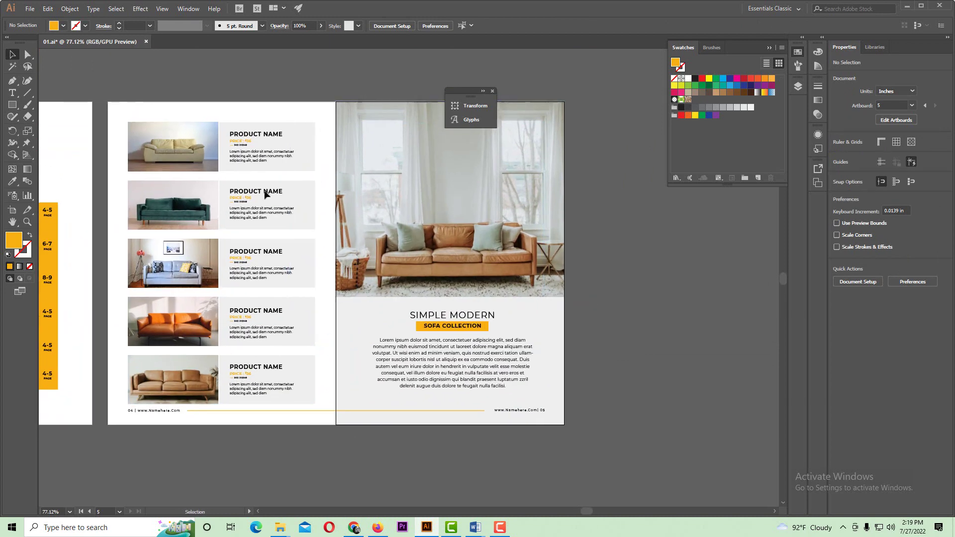
pyautogui.keyDown('ctrl'); pyautogui.keyDown('alt'); pyautogui.click(392, 253); pyautogui.keyUp('alt'); pyautogui.keyUp('ctrl')
pyautogui.moveTo(361, 263); pyautogui.dragTo(424, 257)
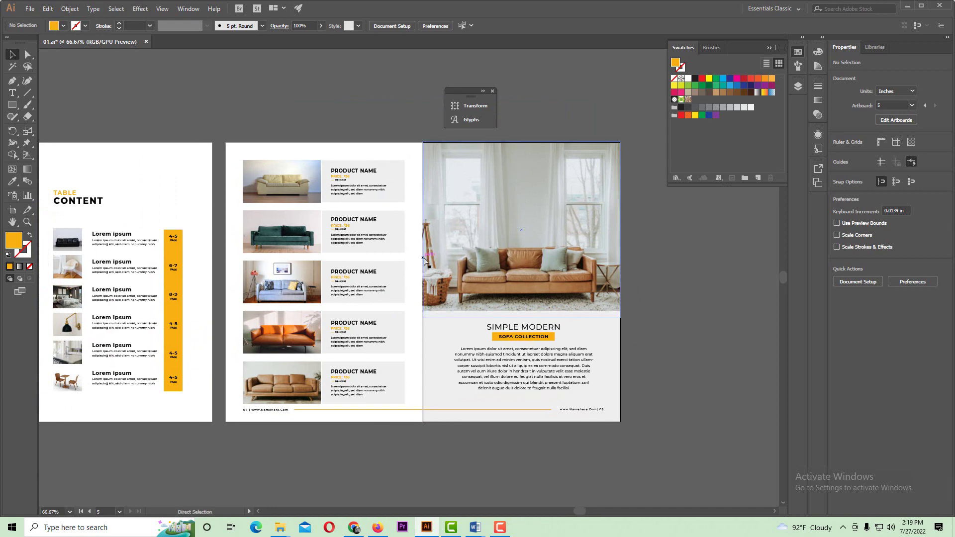
pyautogui.hotkey('ctrl', 's')
# - Switch to Firefox and look through the Design IT Institute Facebook group's featured items and catalogue design posts
pyautogui.click(378, 527)
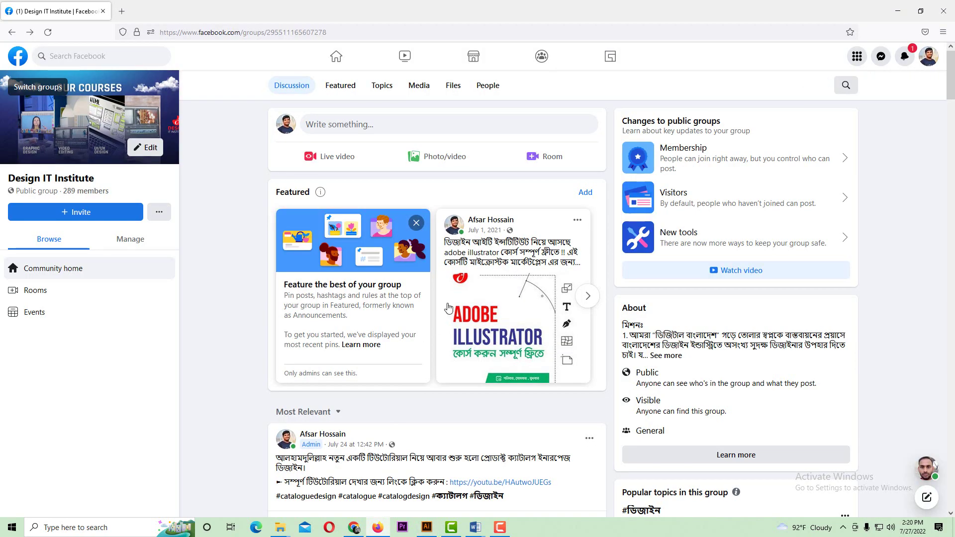
pyautogui.scroll(-6, 449, 284)
pyautogui.scroll(3, 452, 280)
pyautogui.scroll(5, 452, 280)
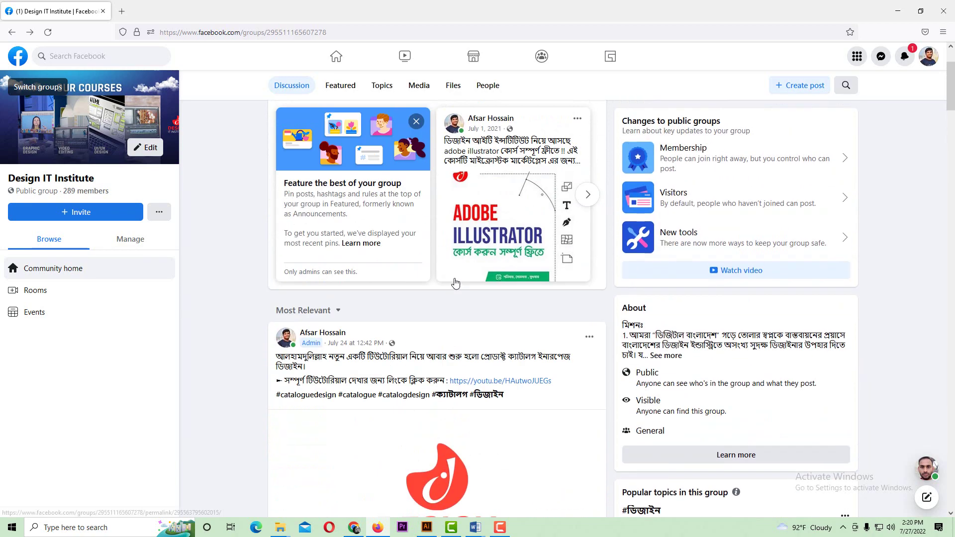
pyautogui.scroll(-10, 459, 282)
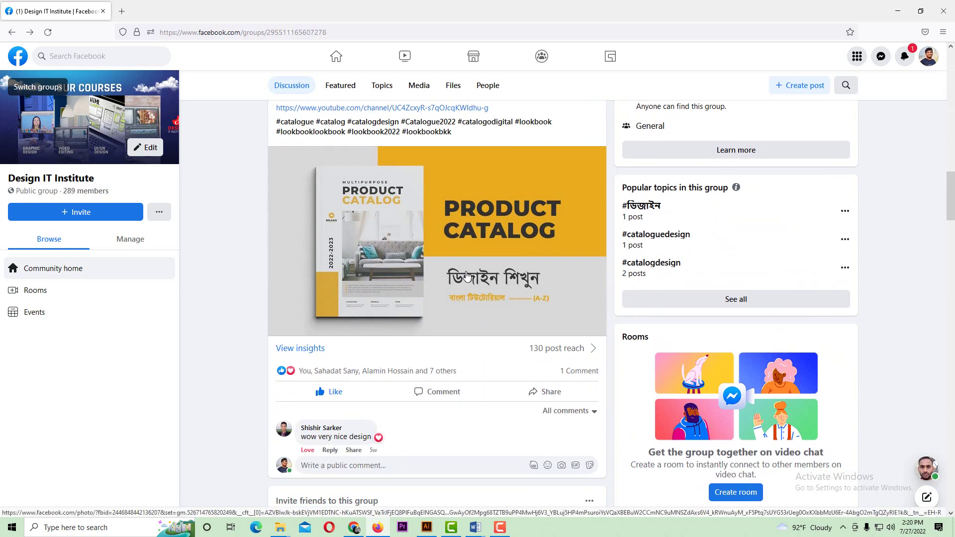
pyautogui.scroll(-3, 466, 277)
pyautogui.scroll(3, 466, 276)
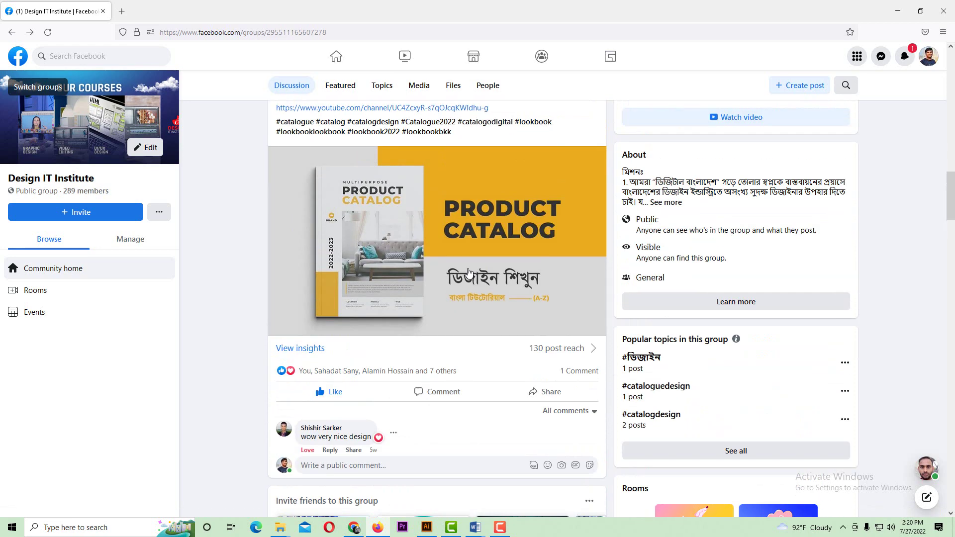